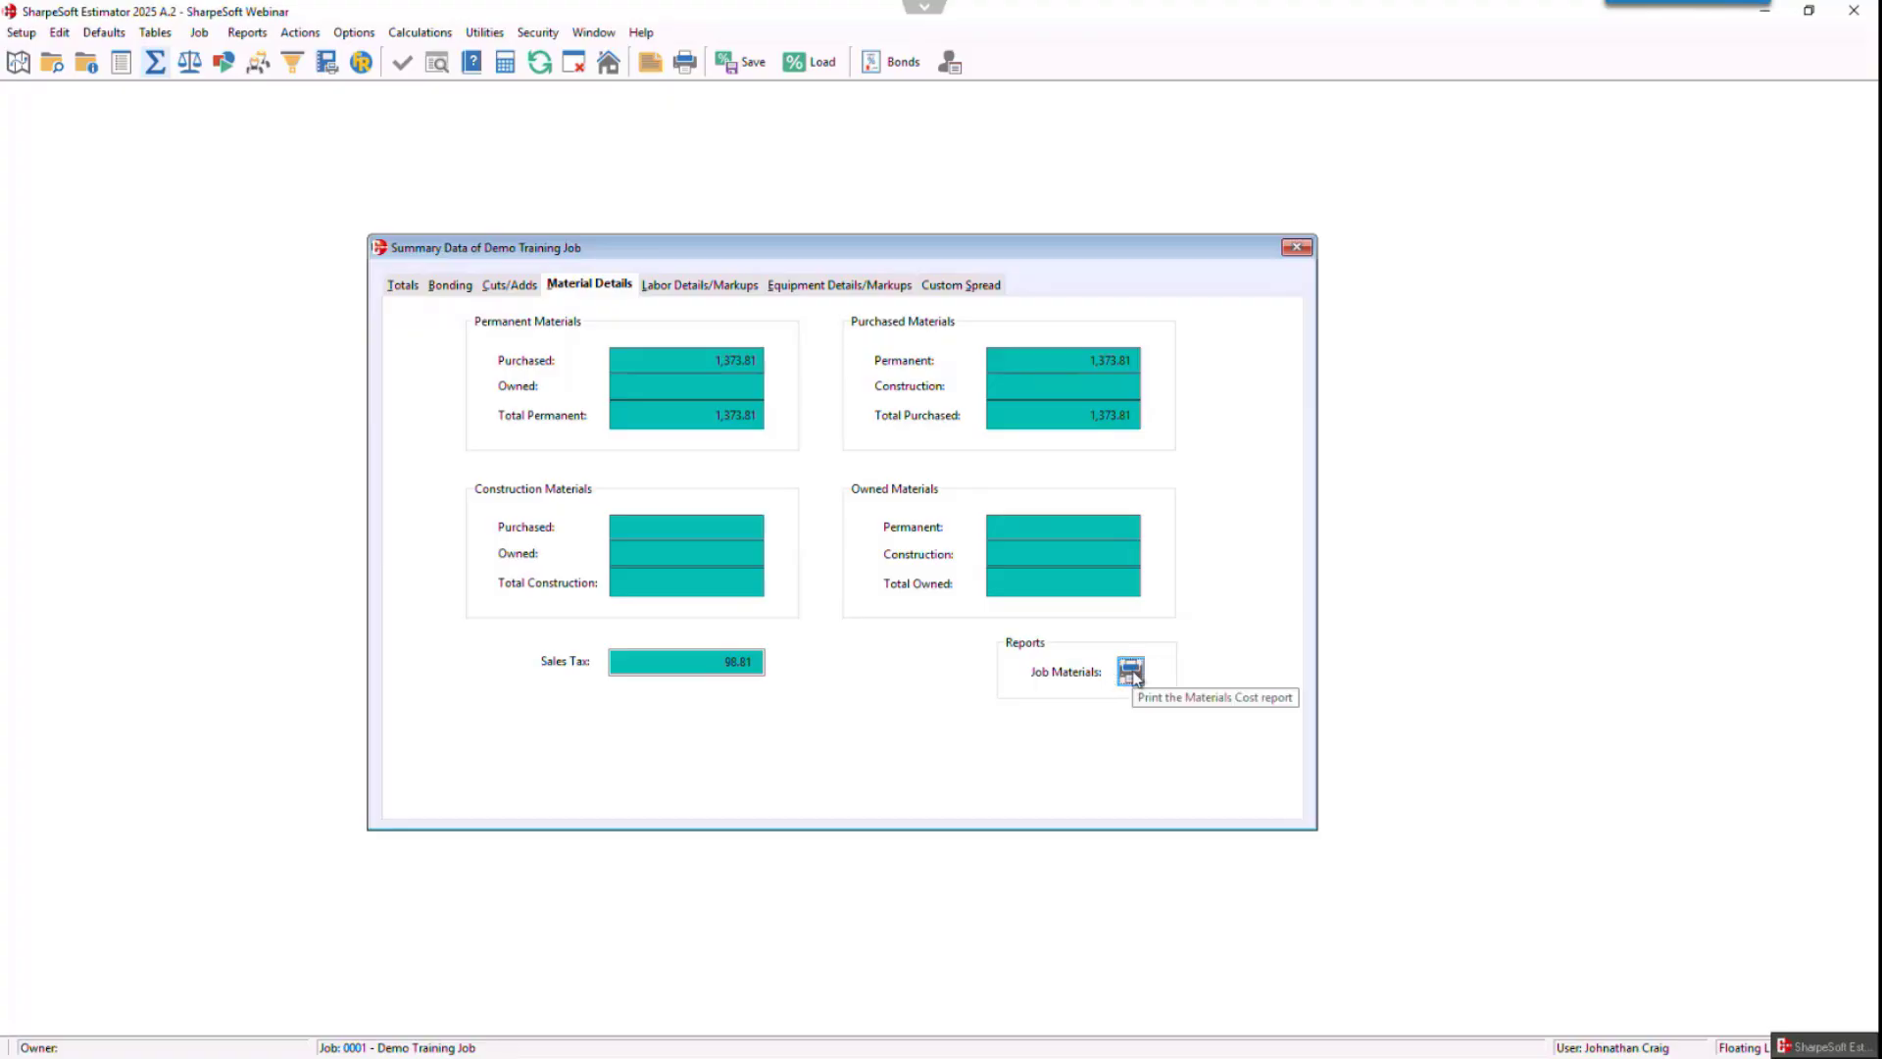
- Preview the Job Materials cost report with its existing options, then close the preview
left_click(1130, 672)
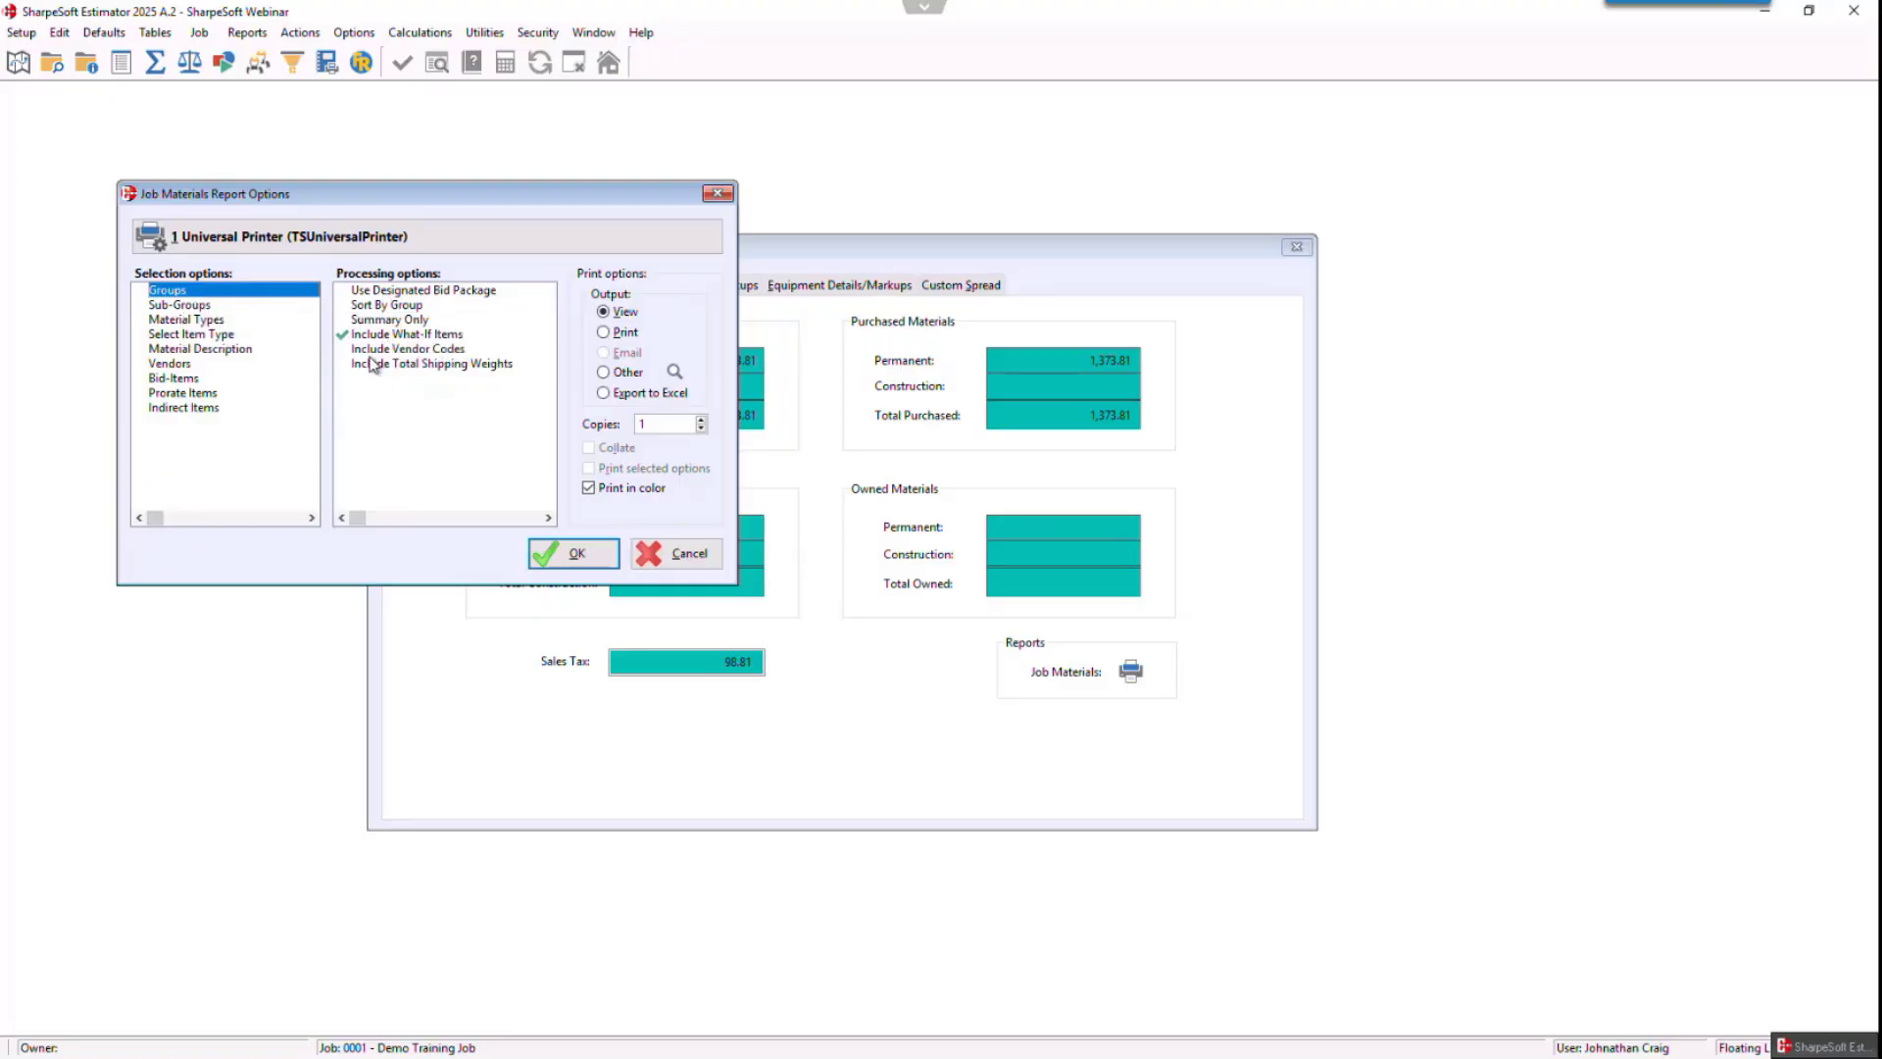
left_click(578, 555)
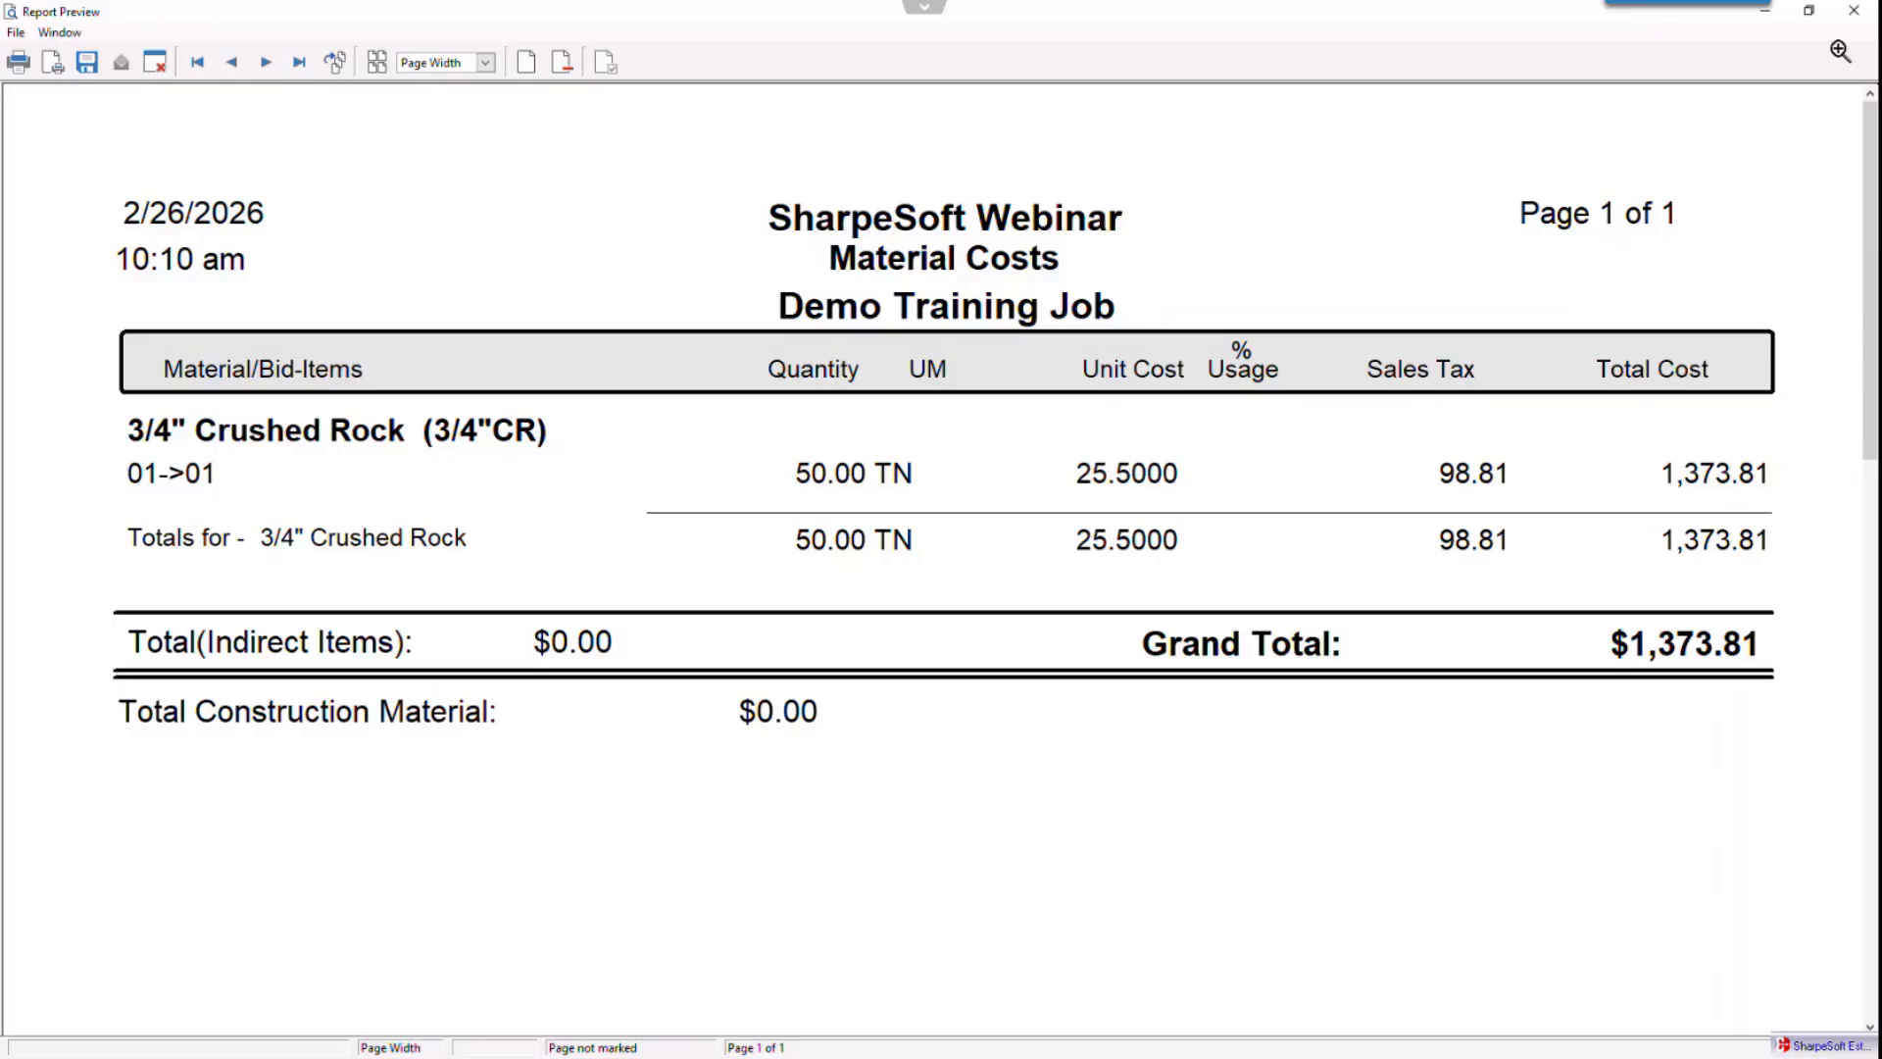
left_click(1853, 10)
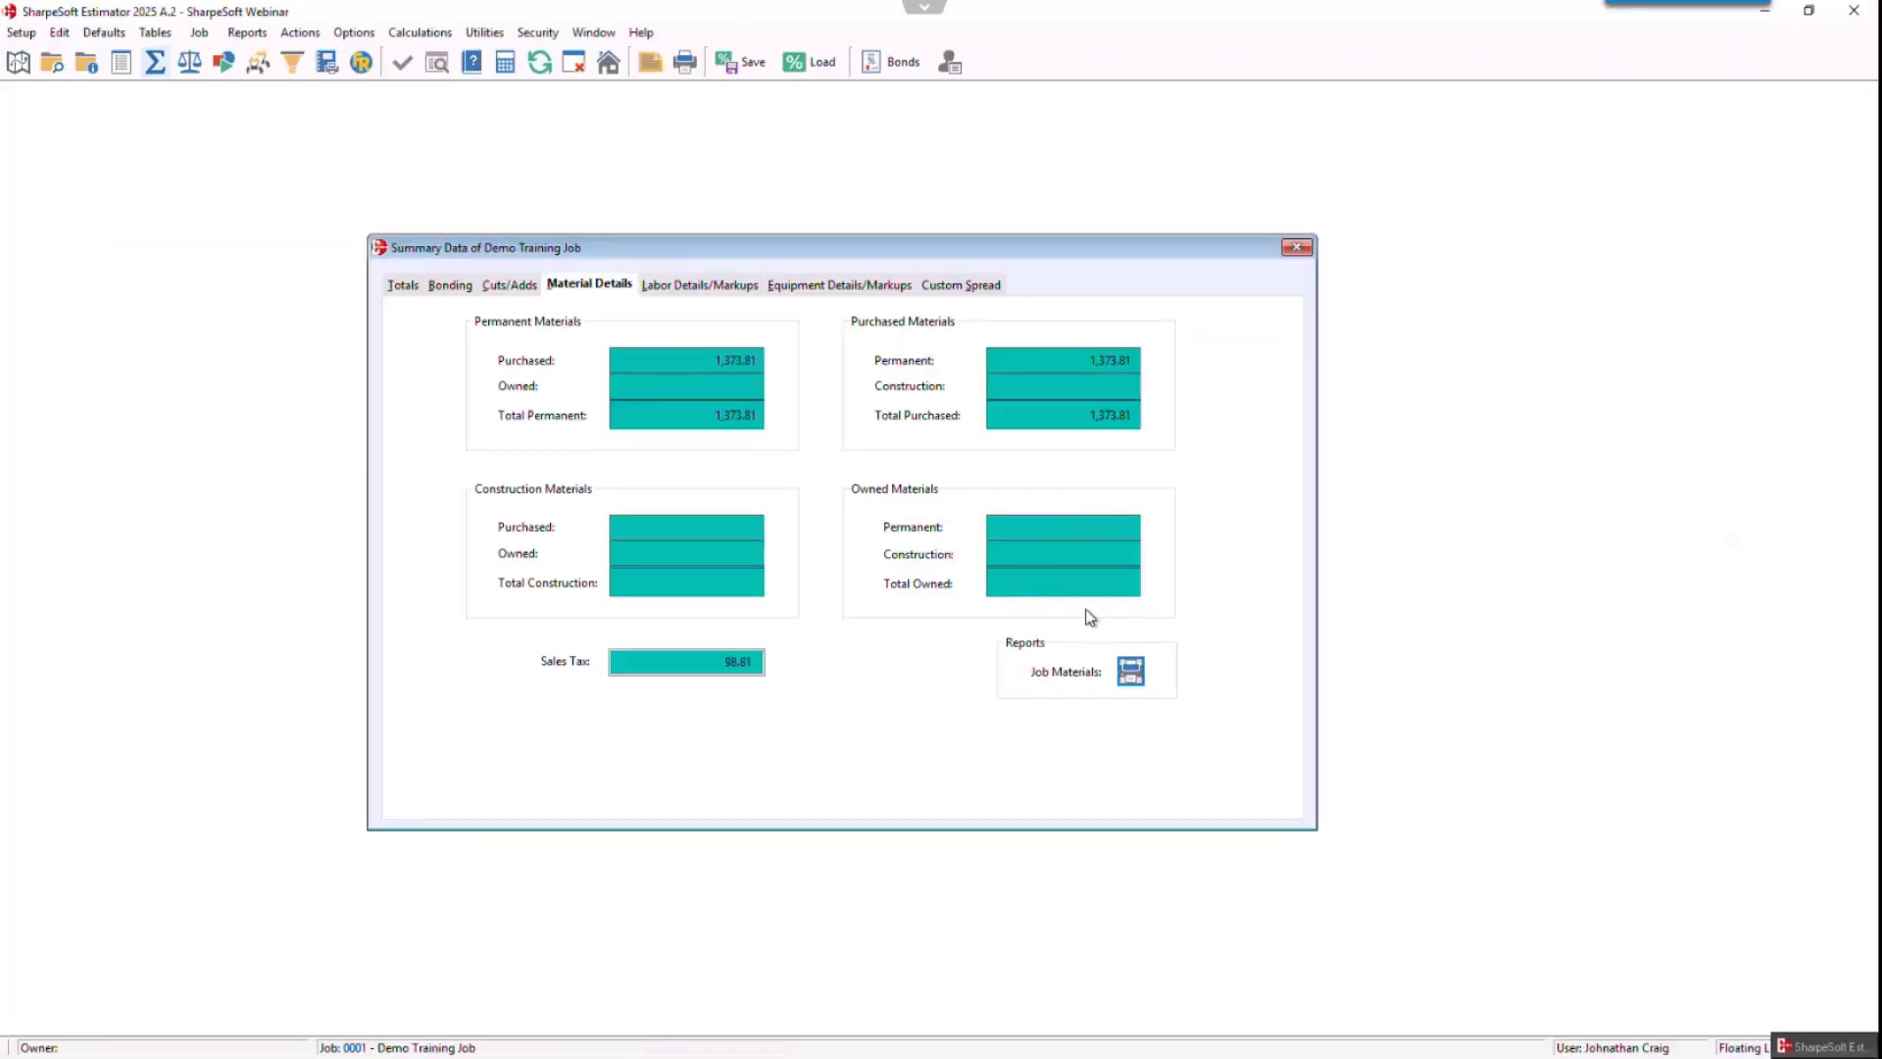
- Generate an on-screen preview of the Job Labor report from the summary's labor details, keeping the existing options
left_click(694, 286)
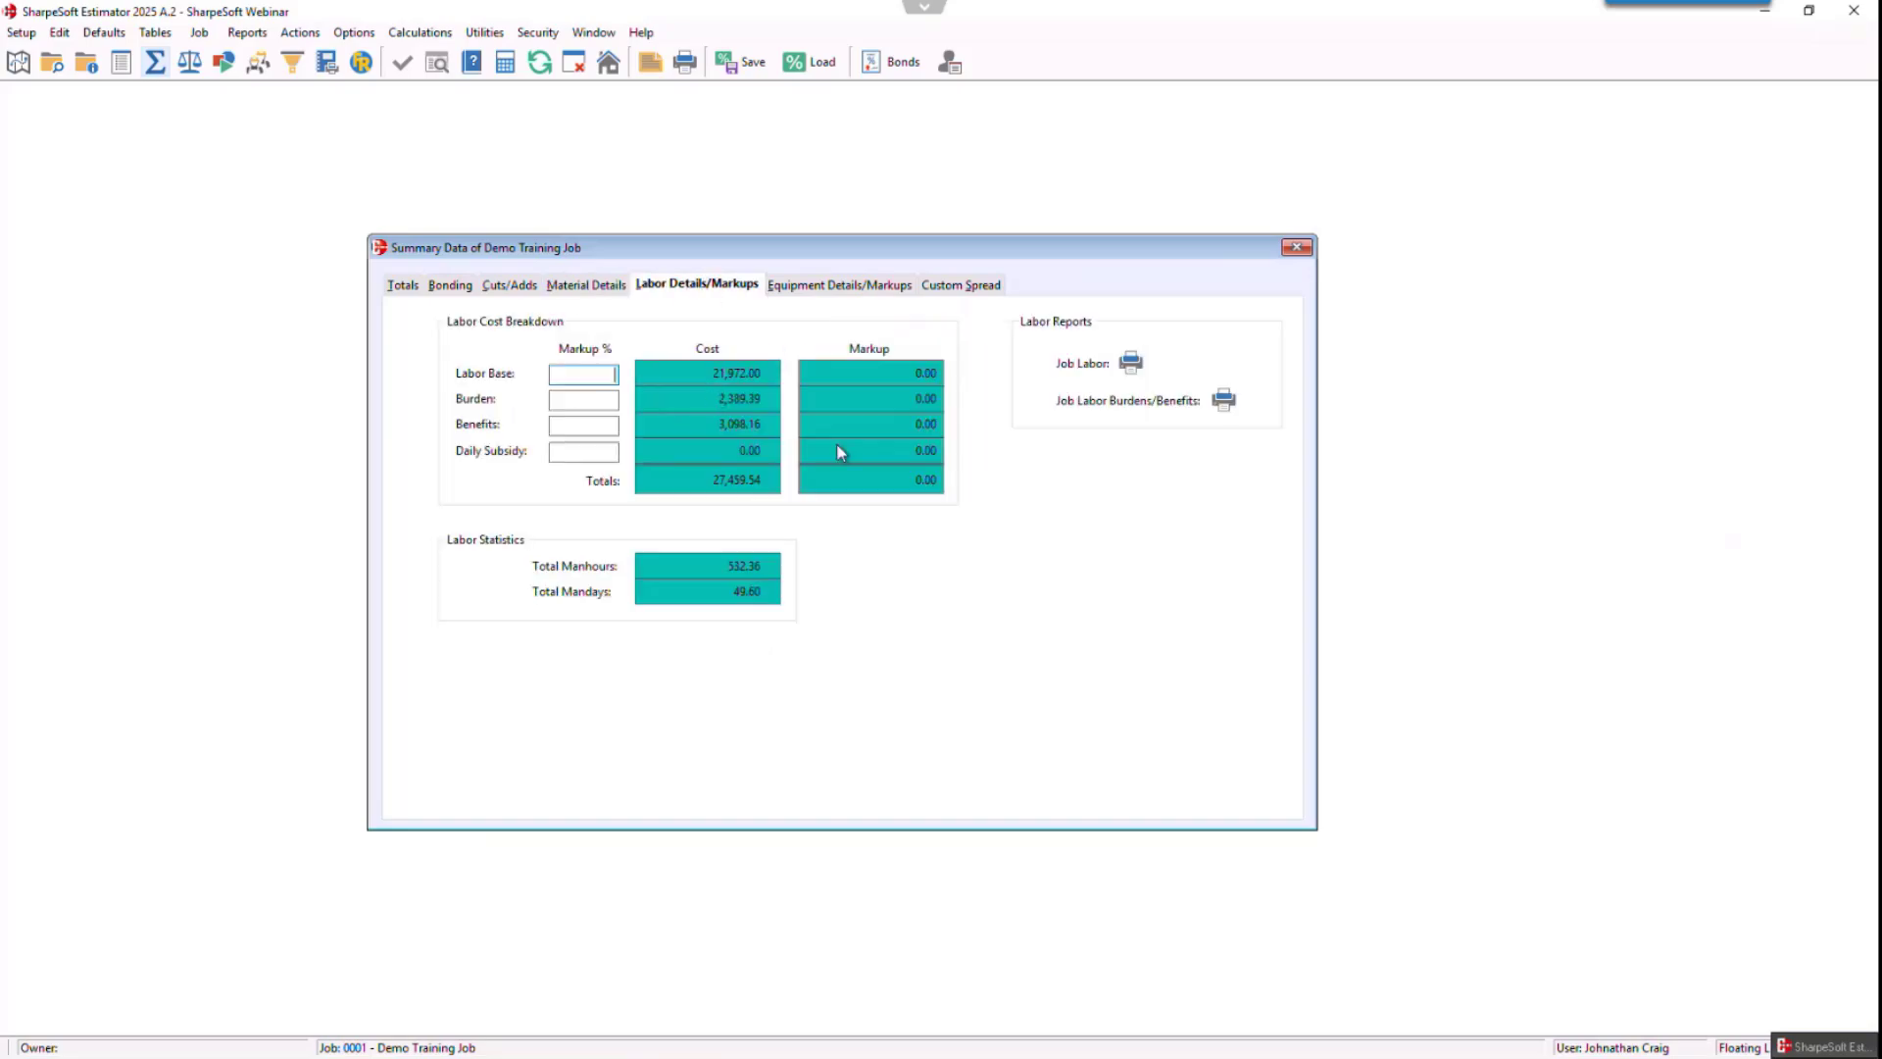
left_click(1131, 365)
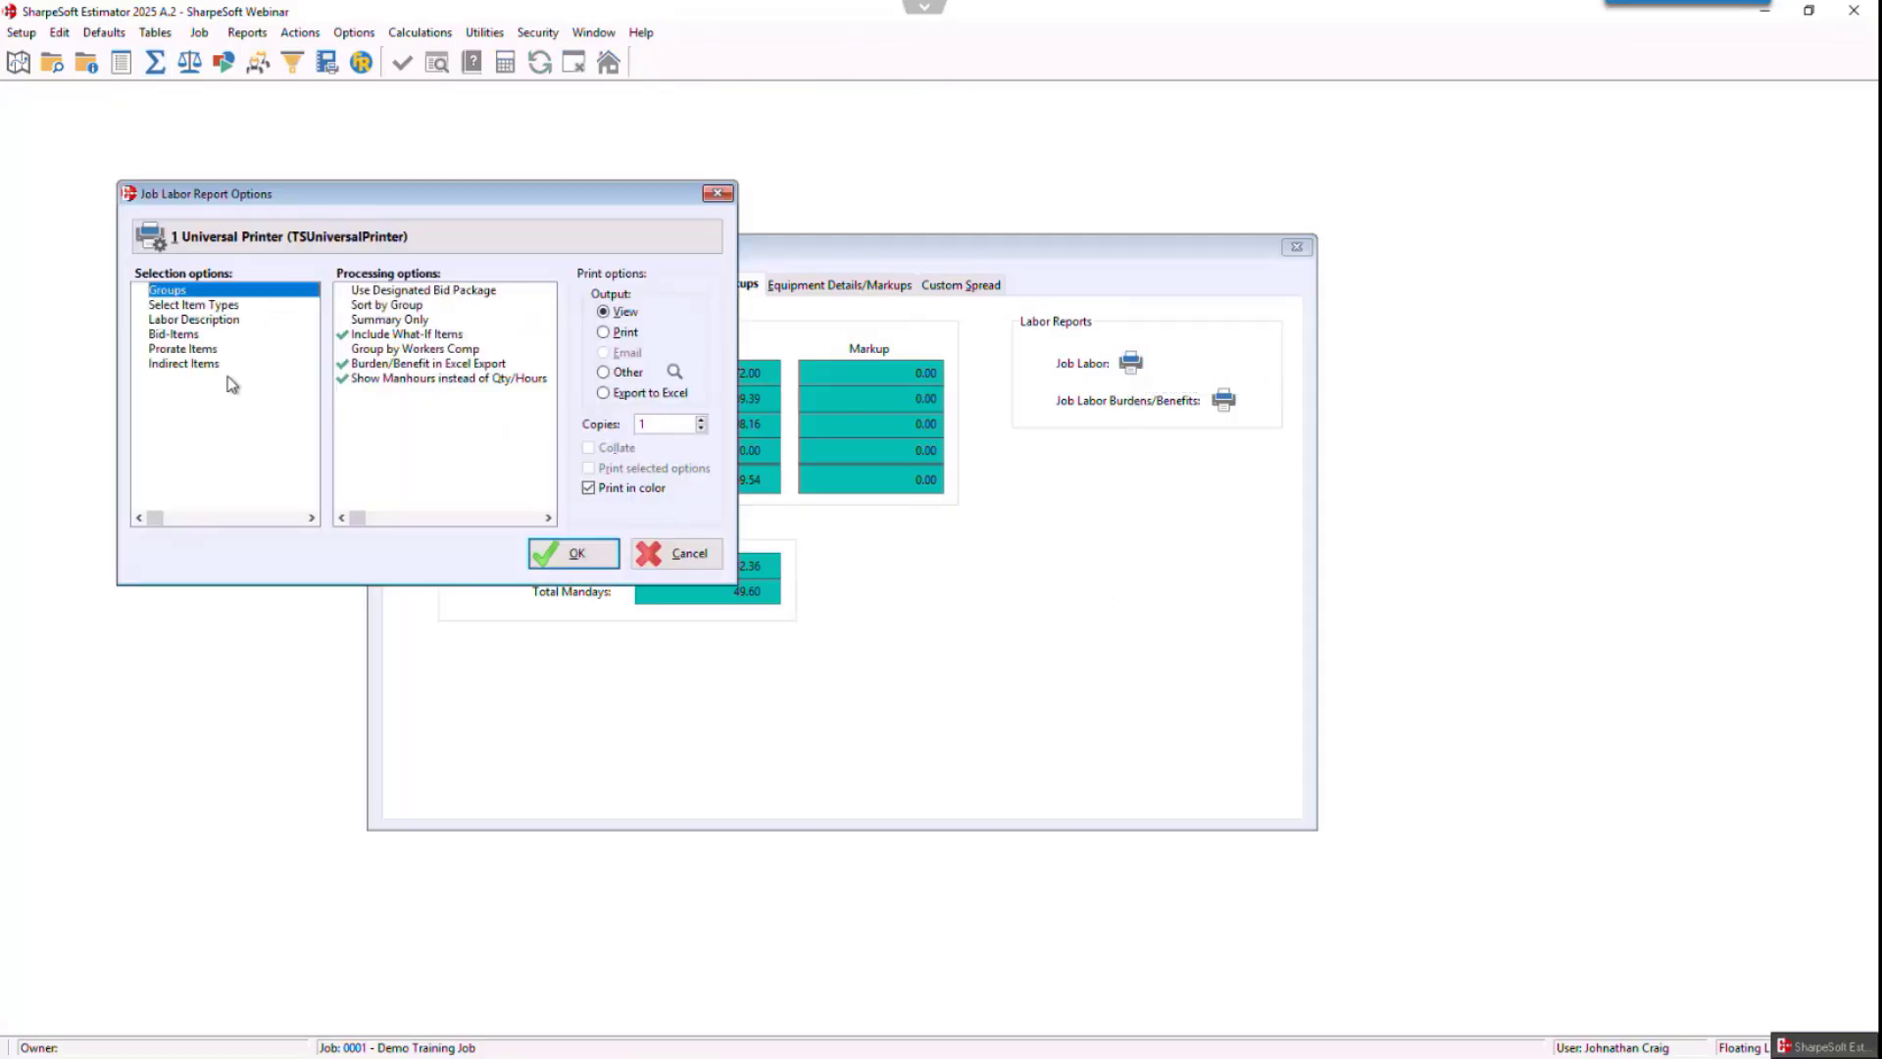
left_click(574, 553)
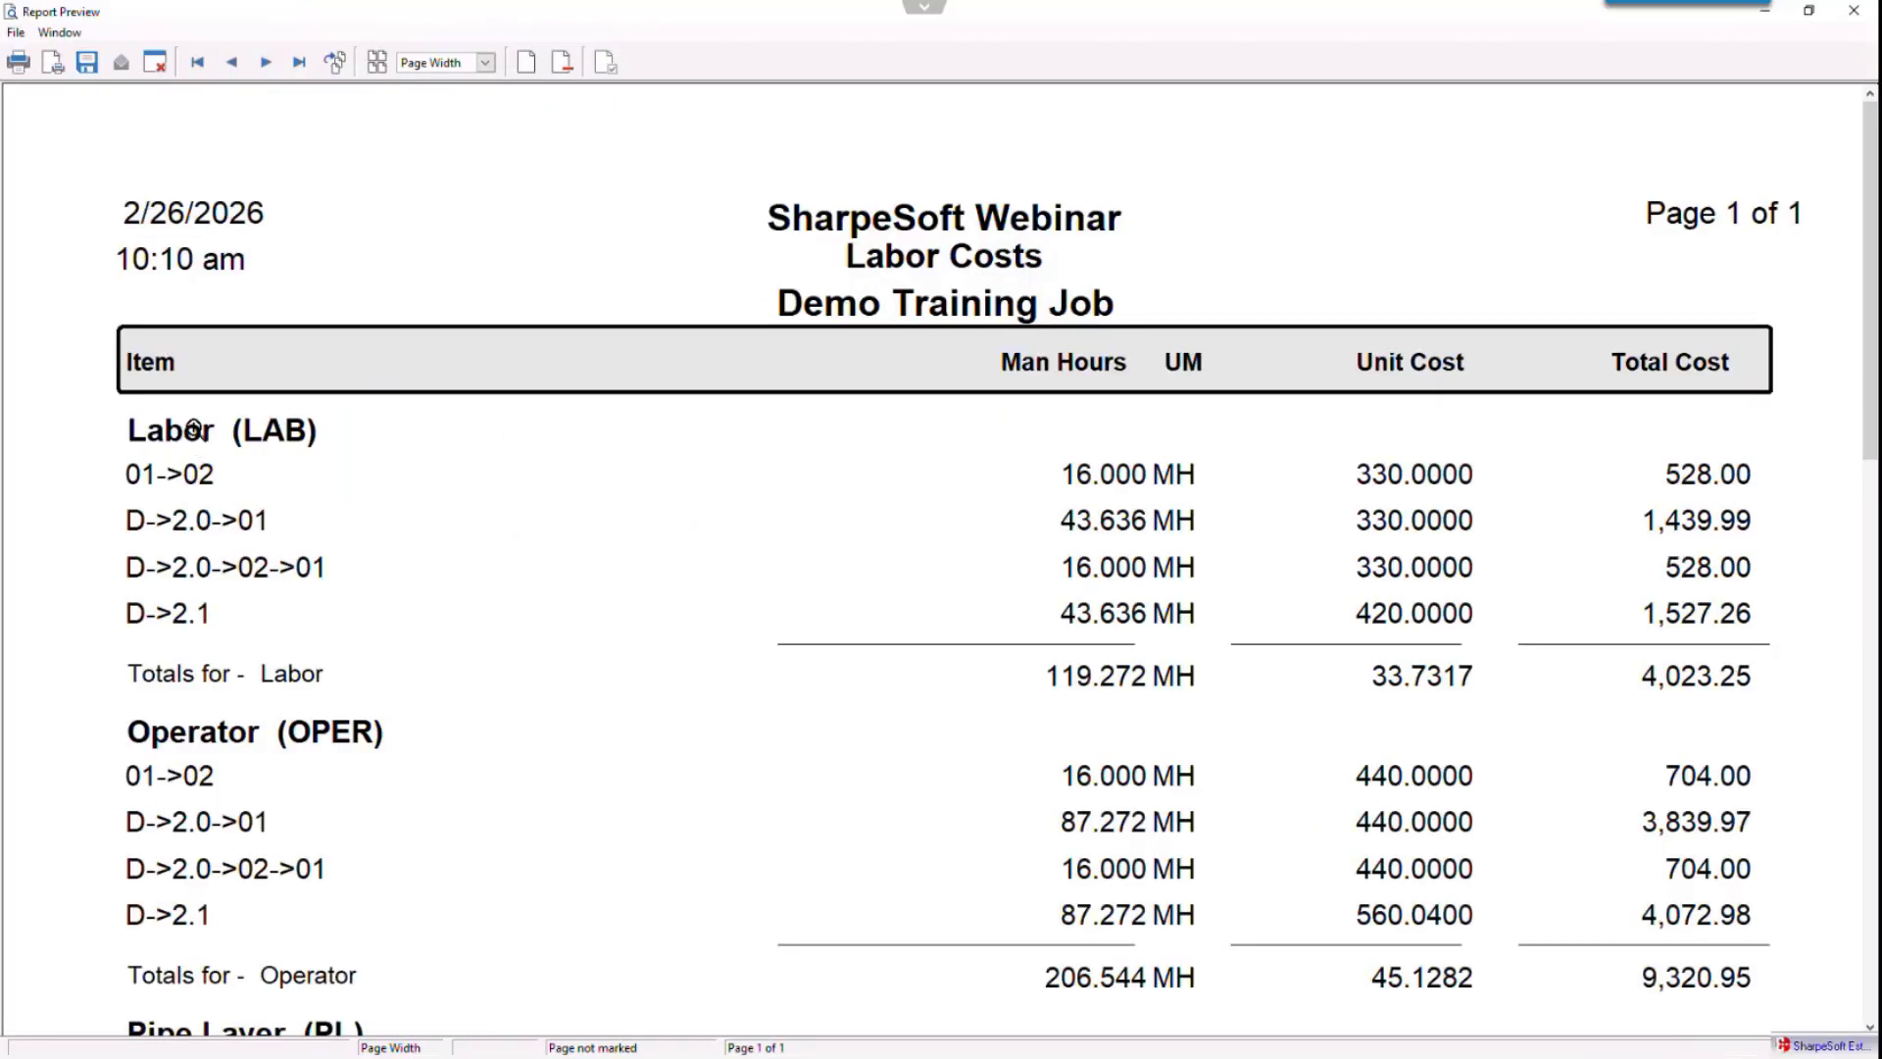
- Examine the labor costs by classification down to the total man hours and grand total, then close the preview
scroll(309, 506, "down", 1)
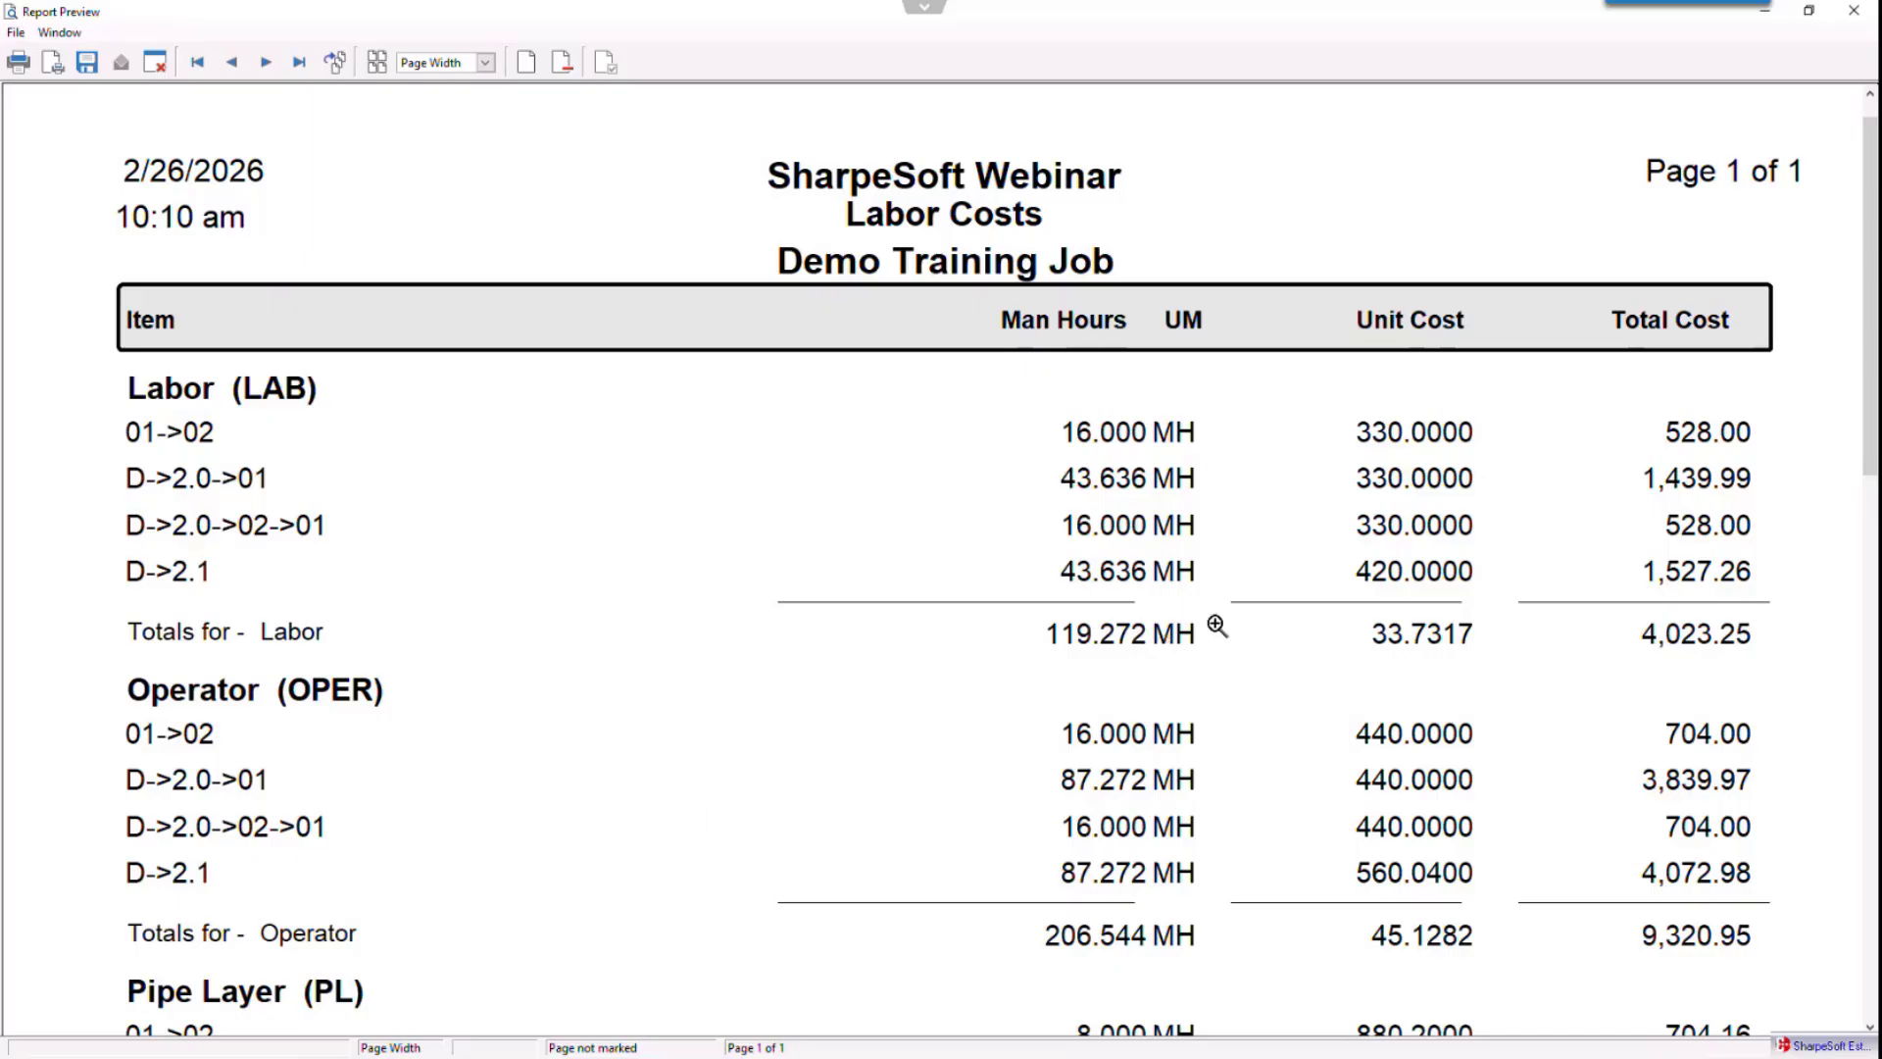
scroll(1245, 623, "down", 1)
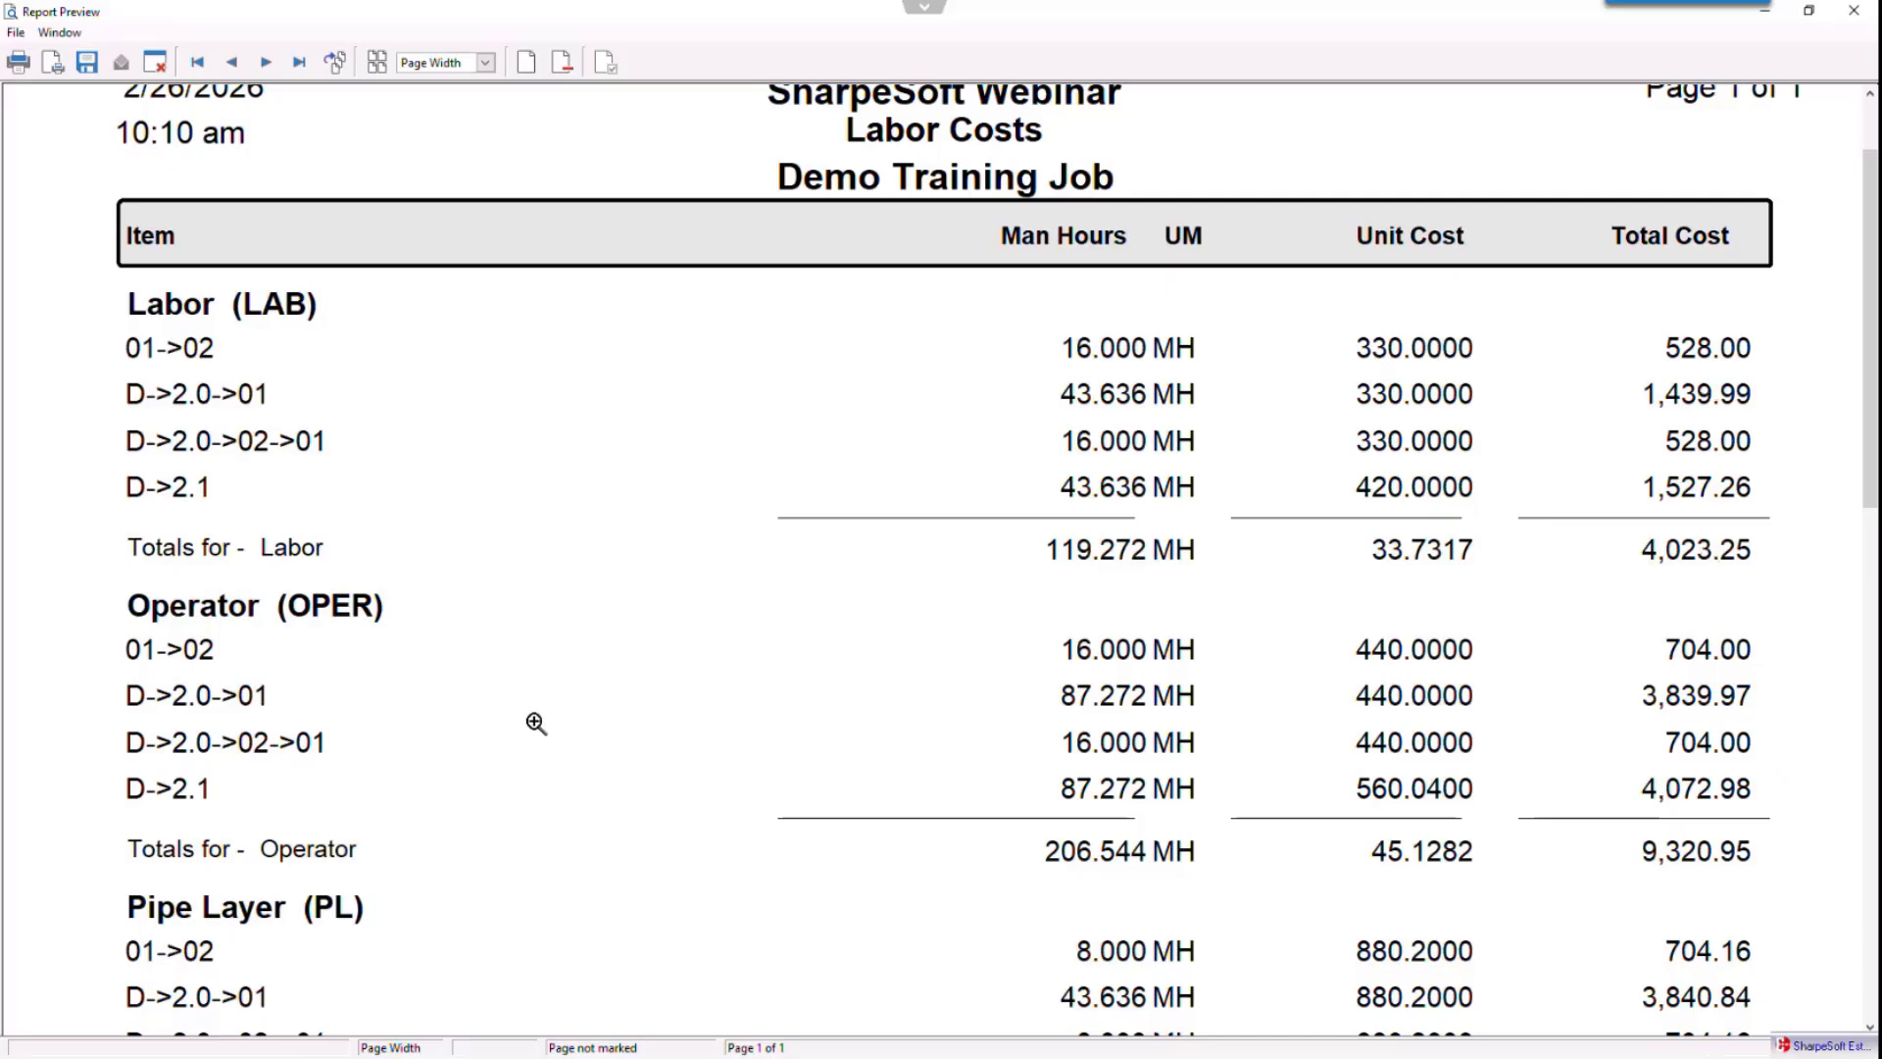
scroll(459, 684, "down", 2)
scroll(460, 683, "down", 1)
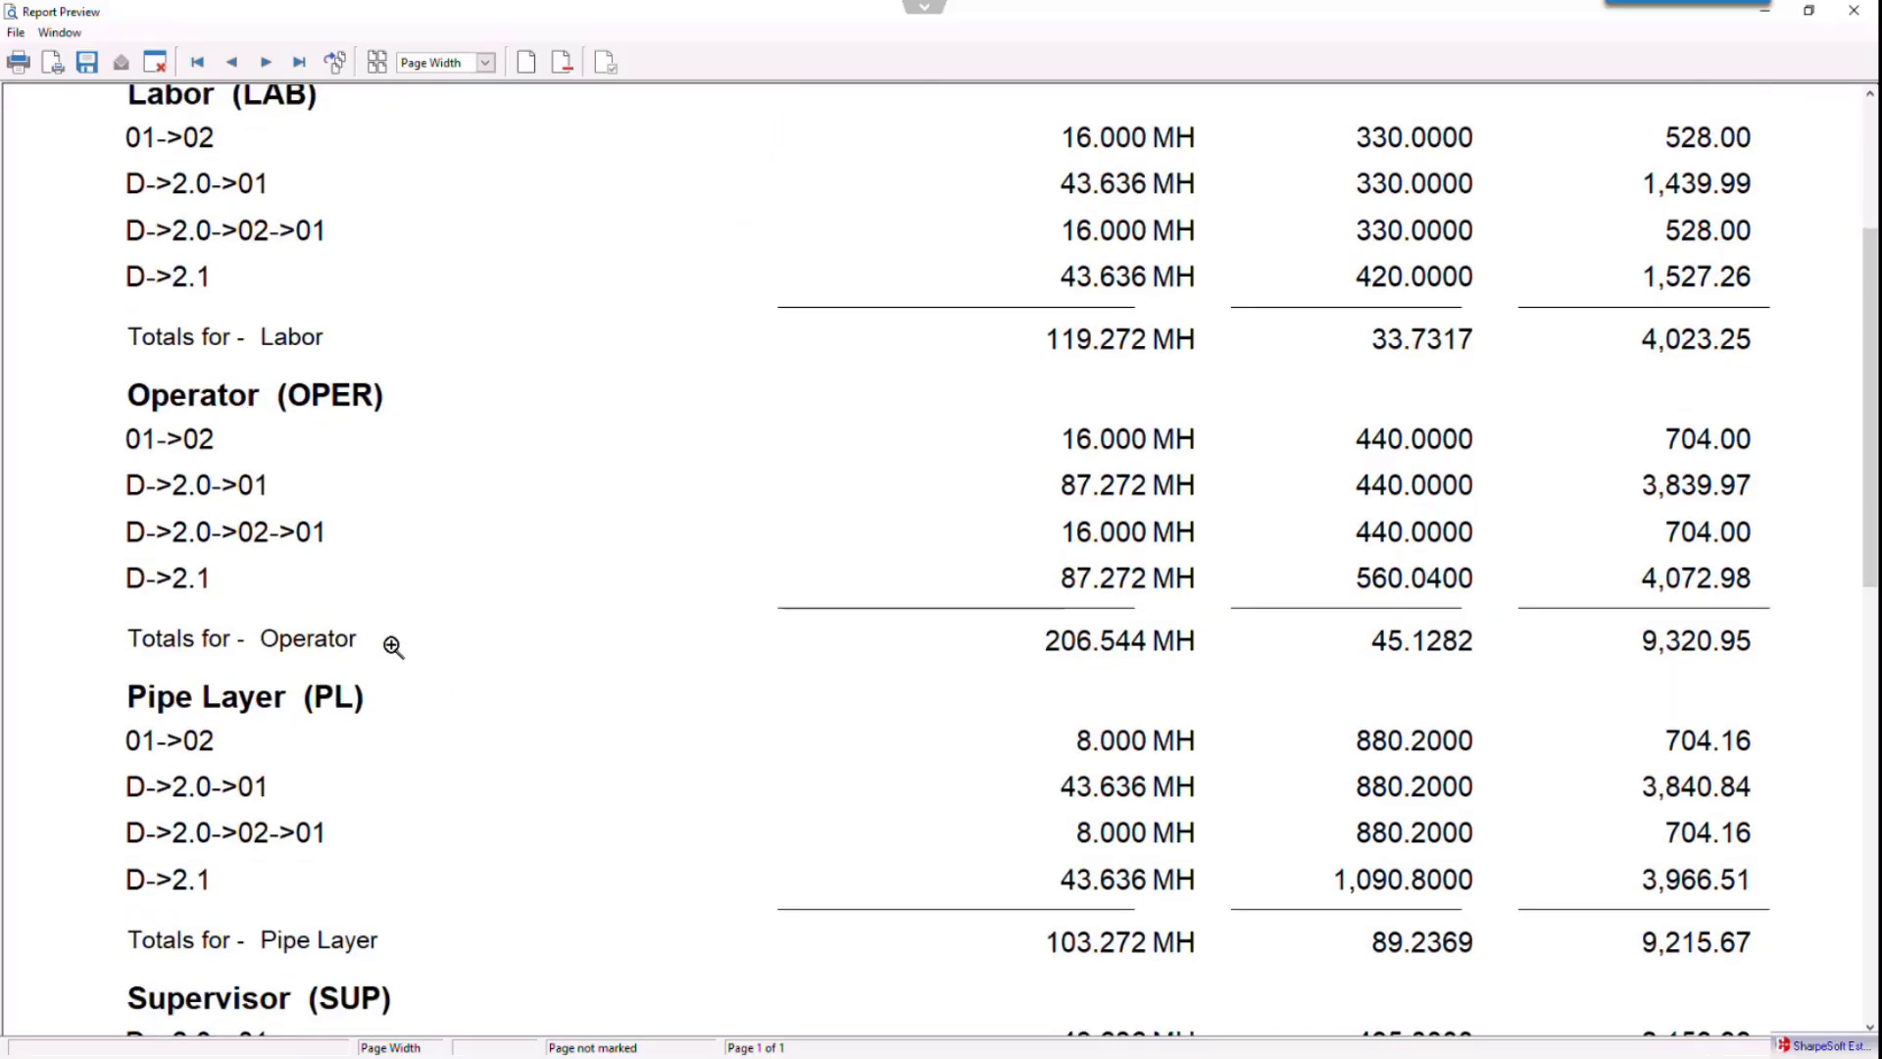
scroll(392, 646, "down", 4)
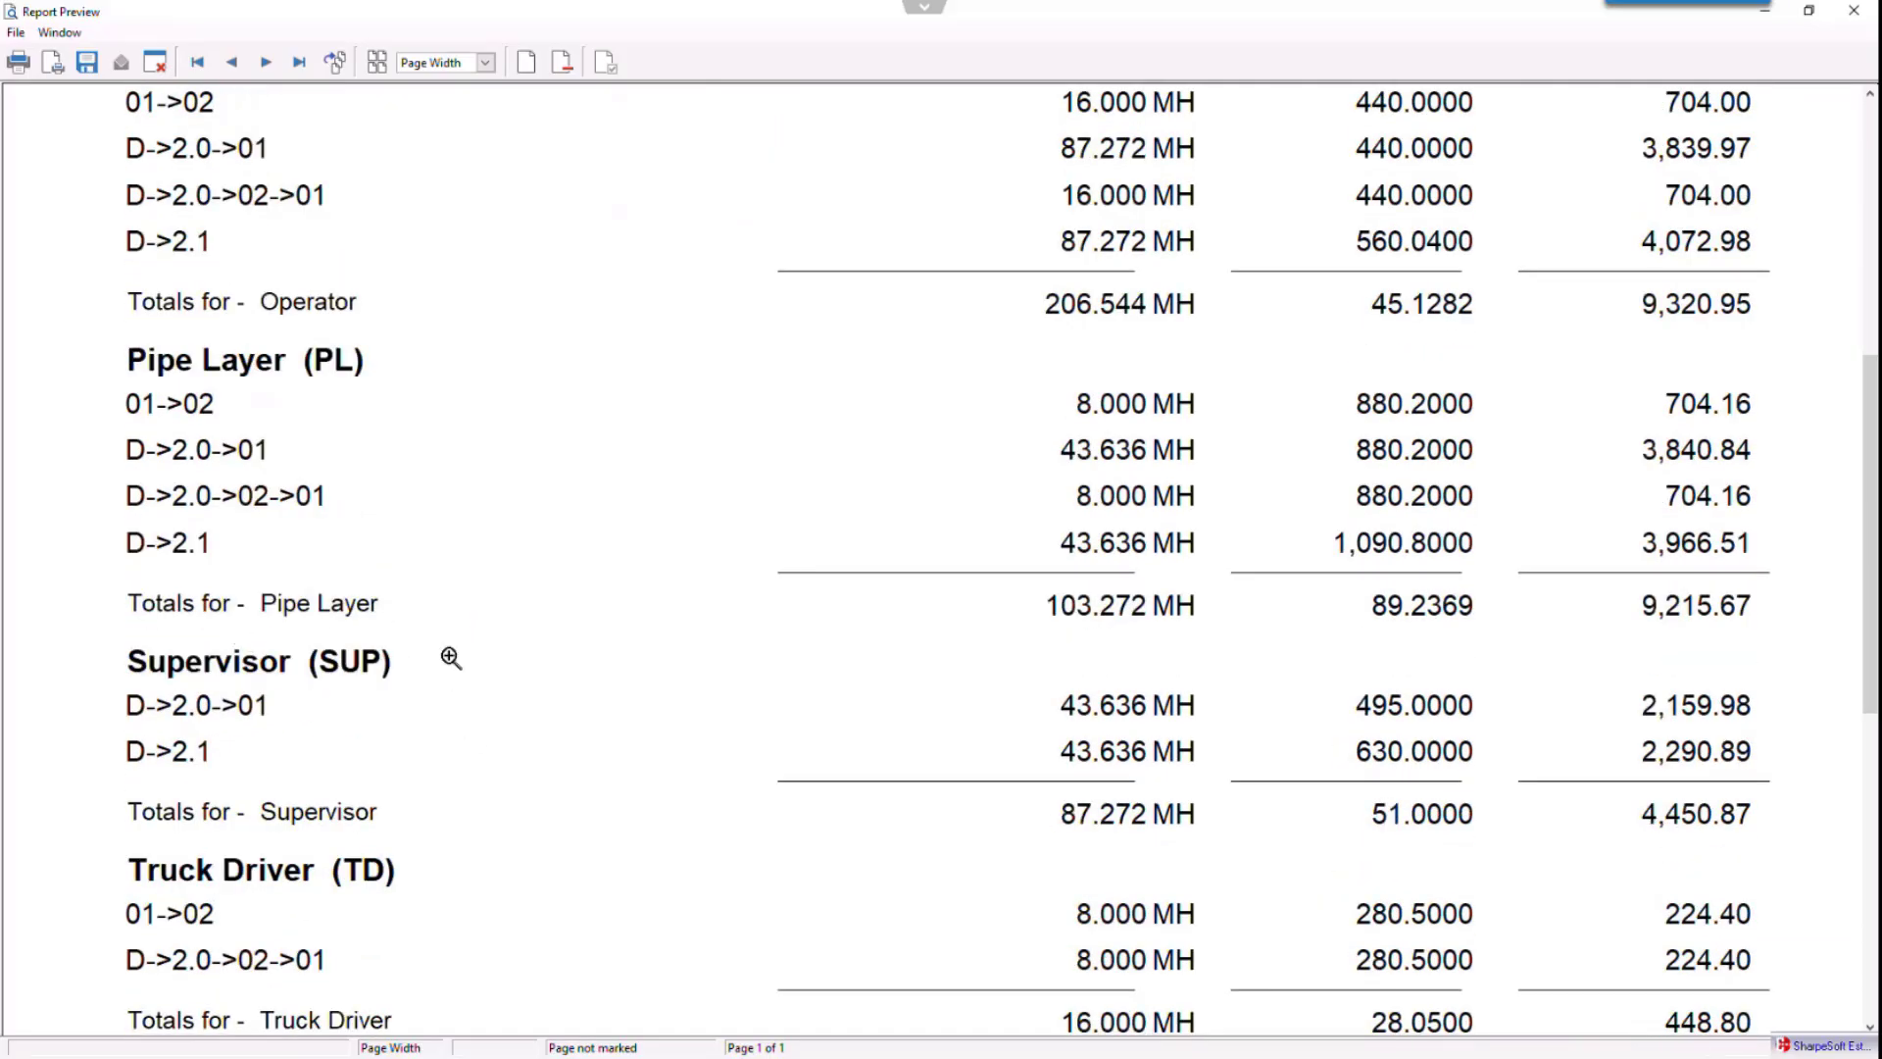
scroll(450, 660, "down", 2)
scroll(933, 761, "down", 3)
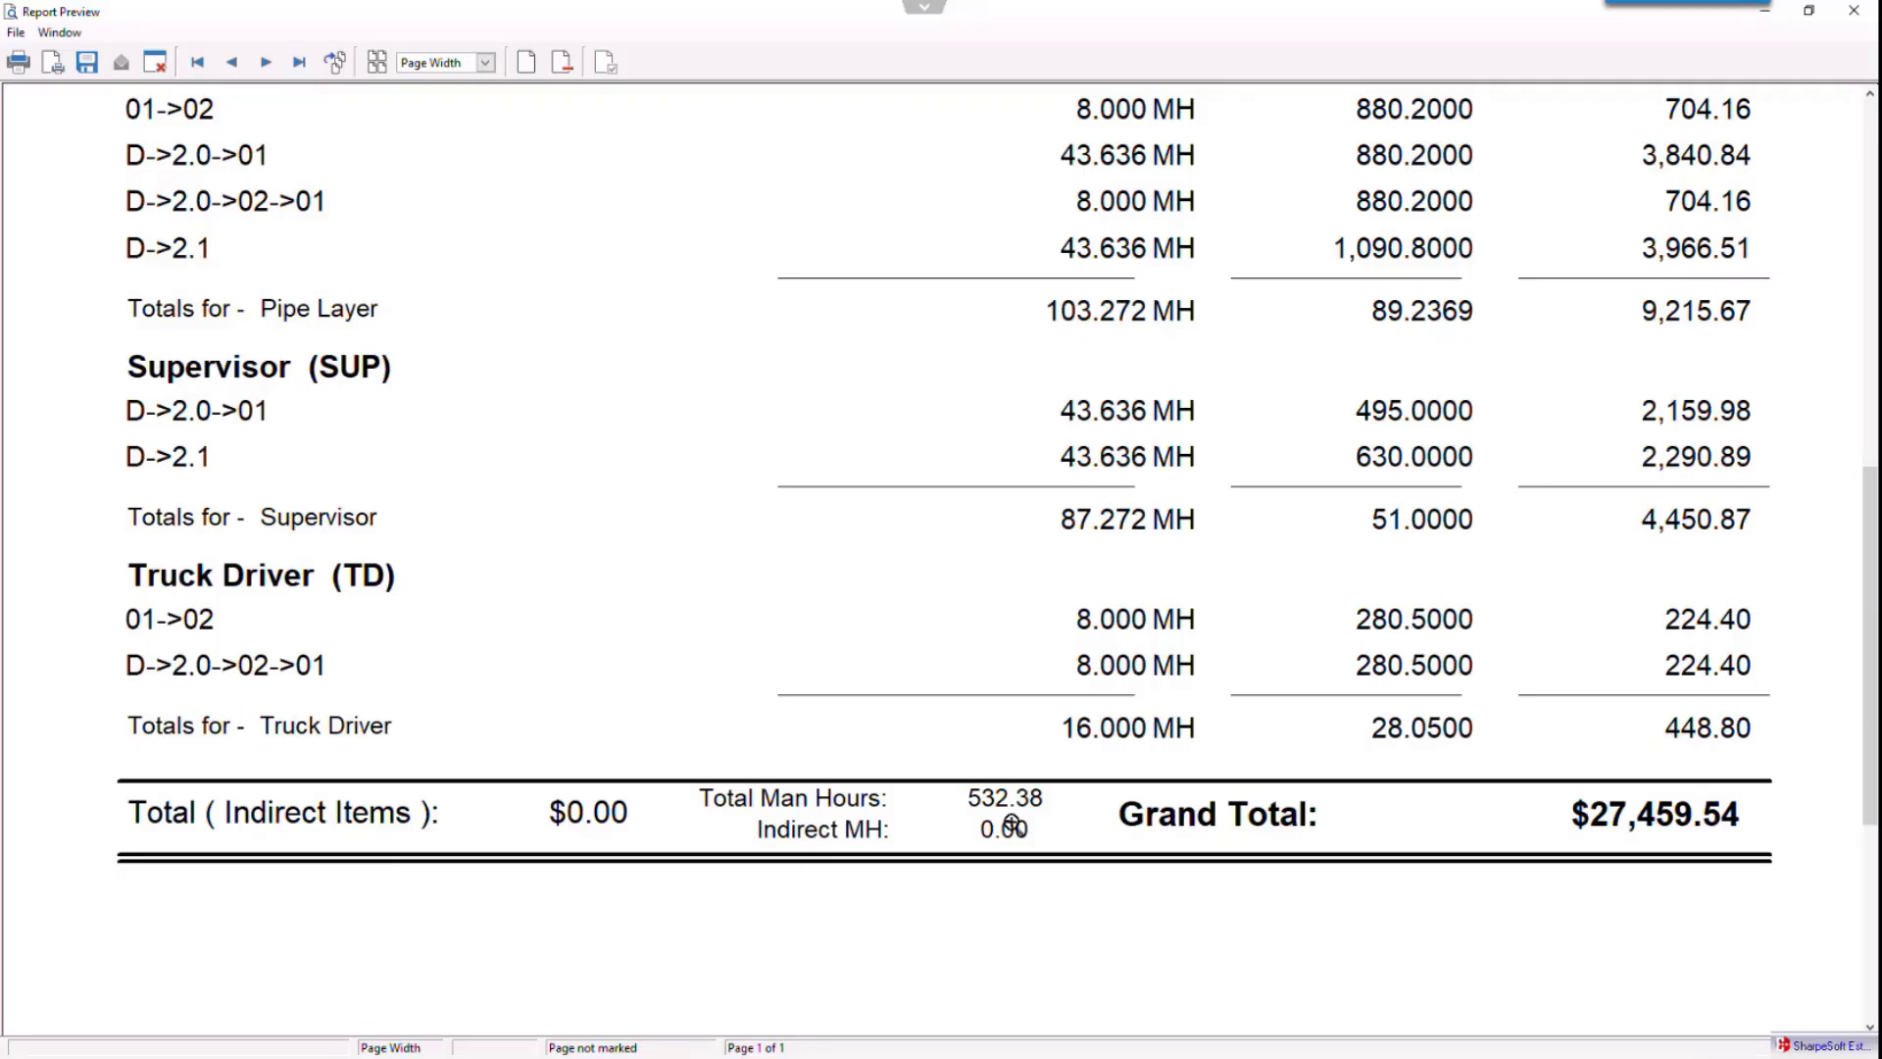
left_click(1851, 11)
- Preview the Job Equipment report from the summary's equipment details, review its equipment and fuel costs, and close it
left_click(823, 284)
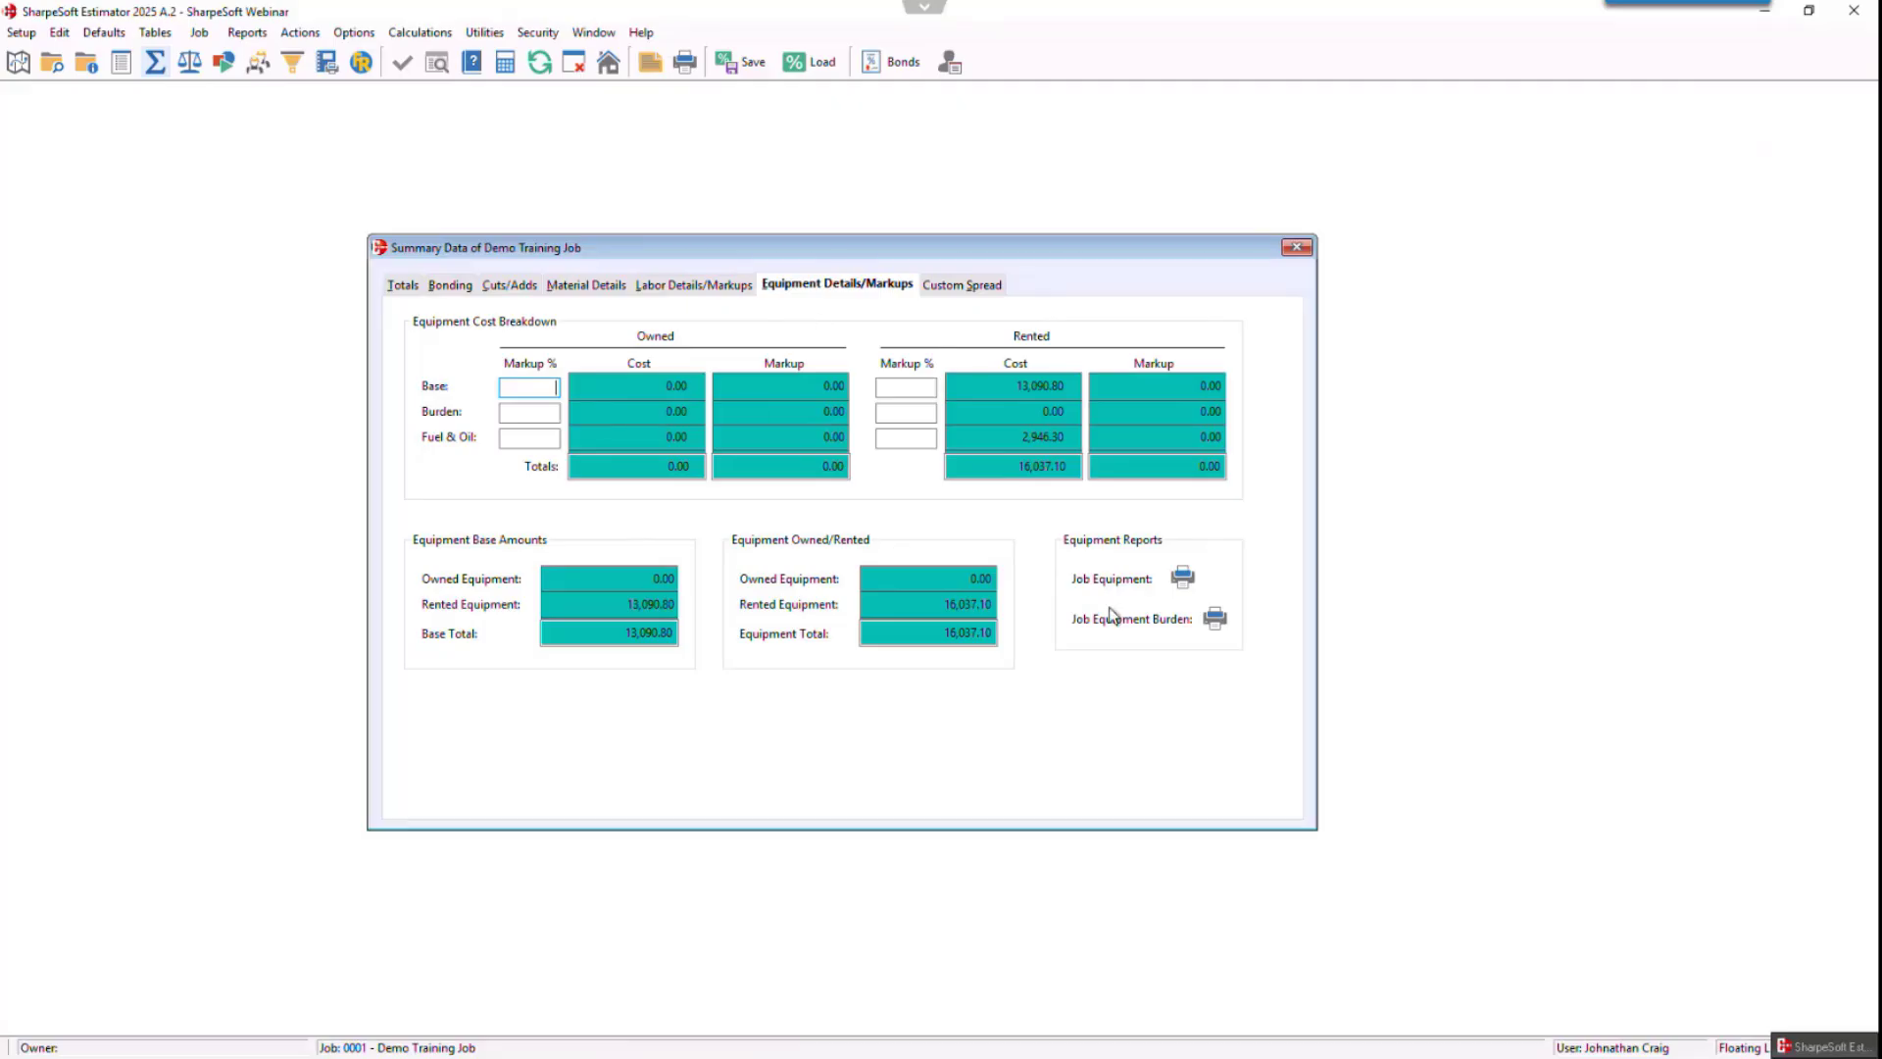
left_click(1182, 578)
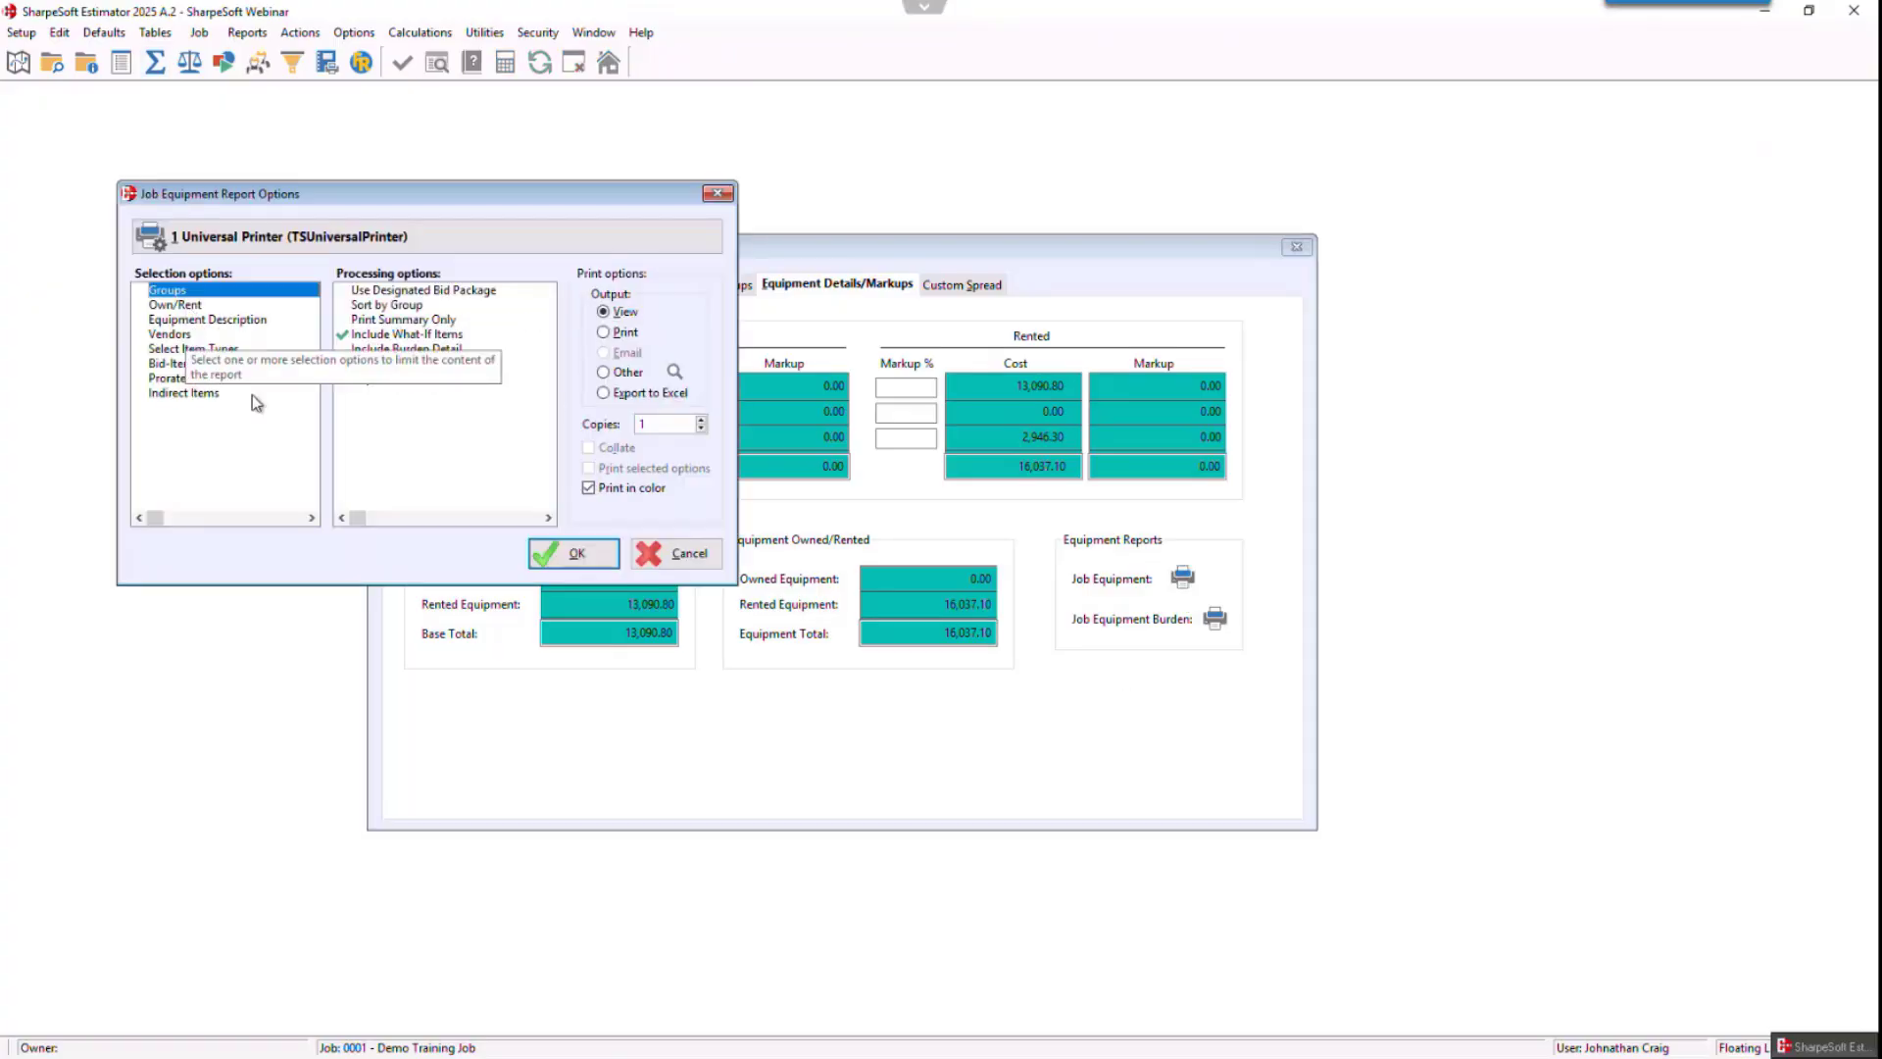
left_click(571, 555)
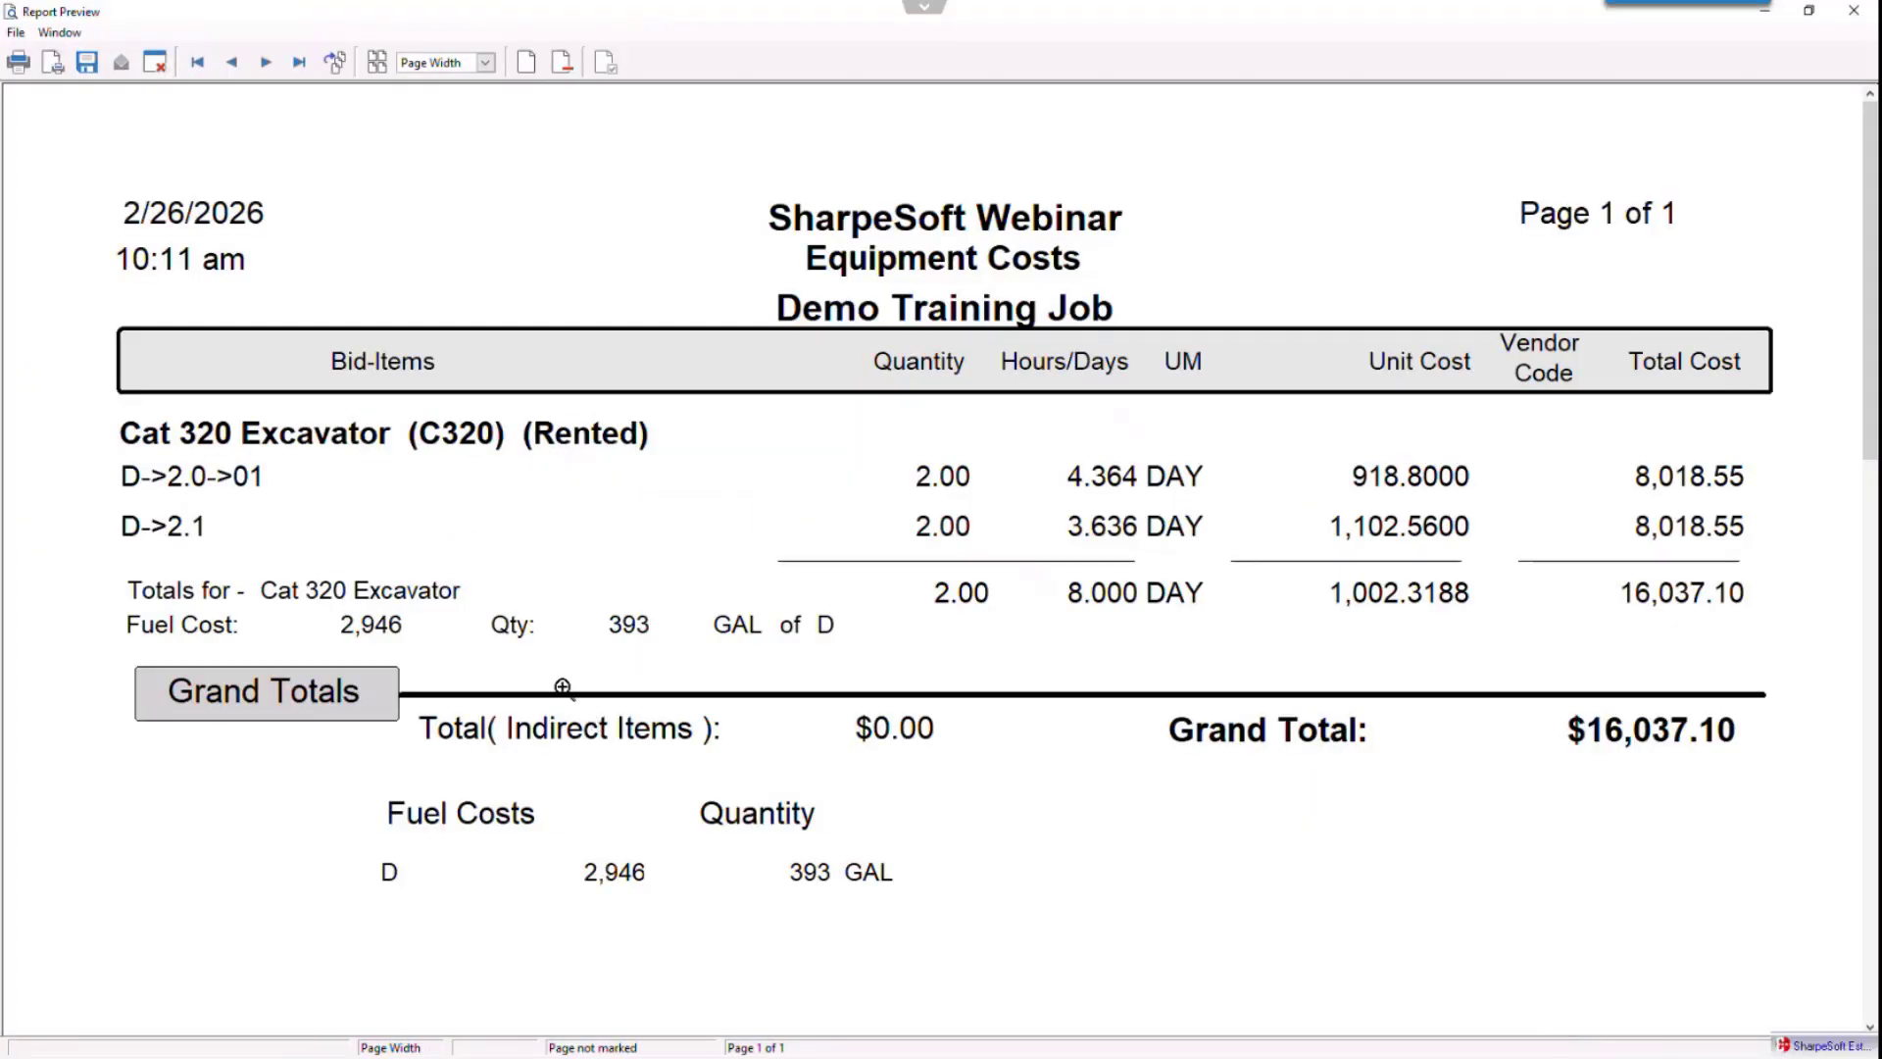
scroll(643, 546, "down", 2)
scroll(597, 702, "up", 2)
left_click(1856, 13)
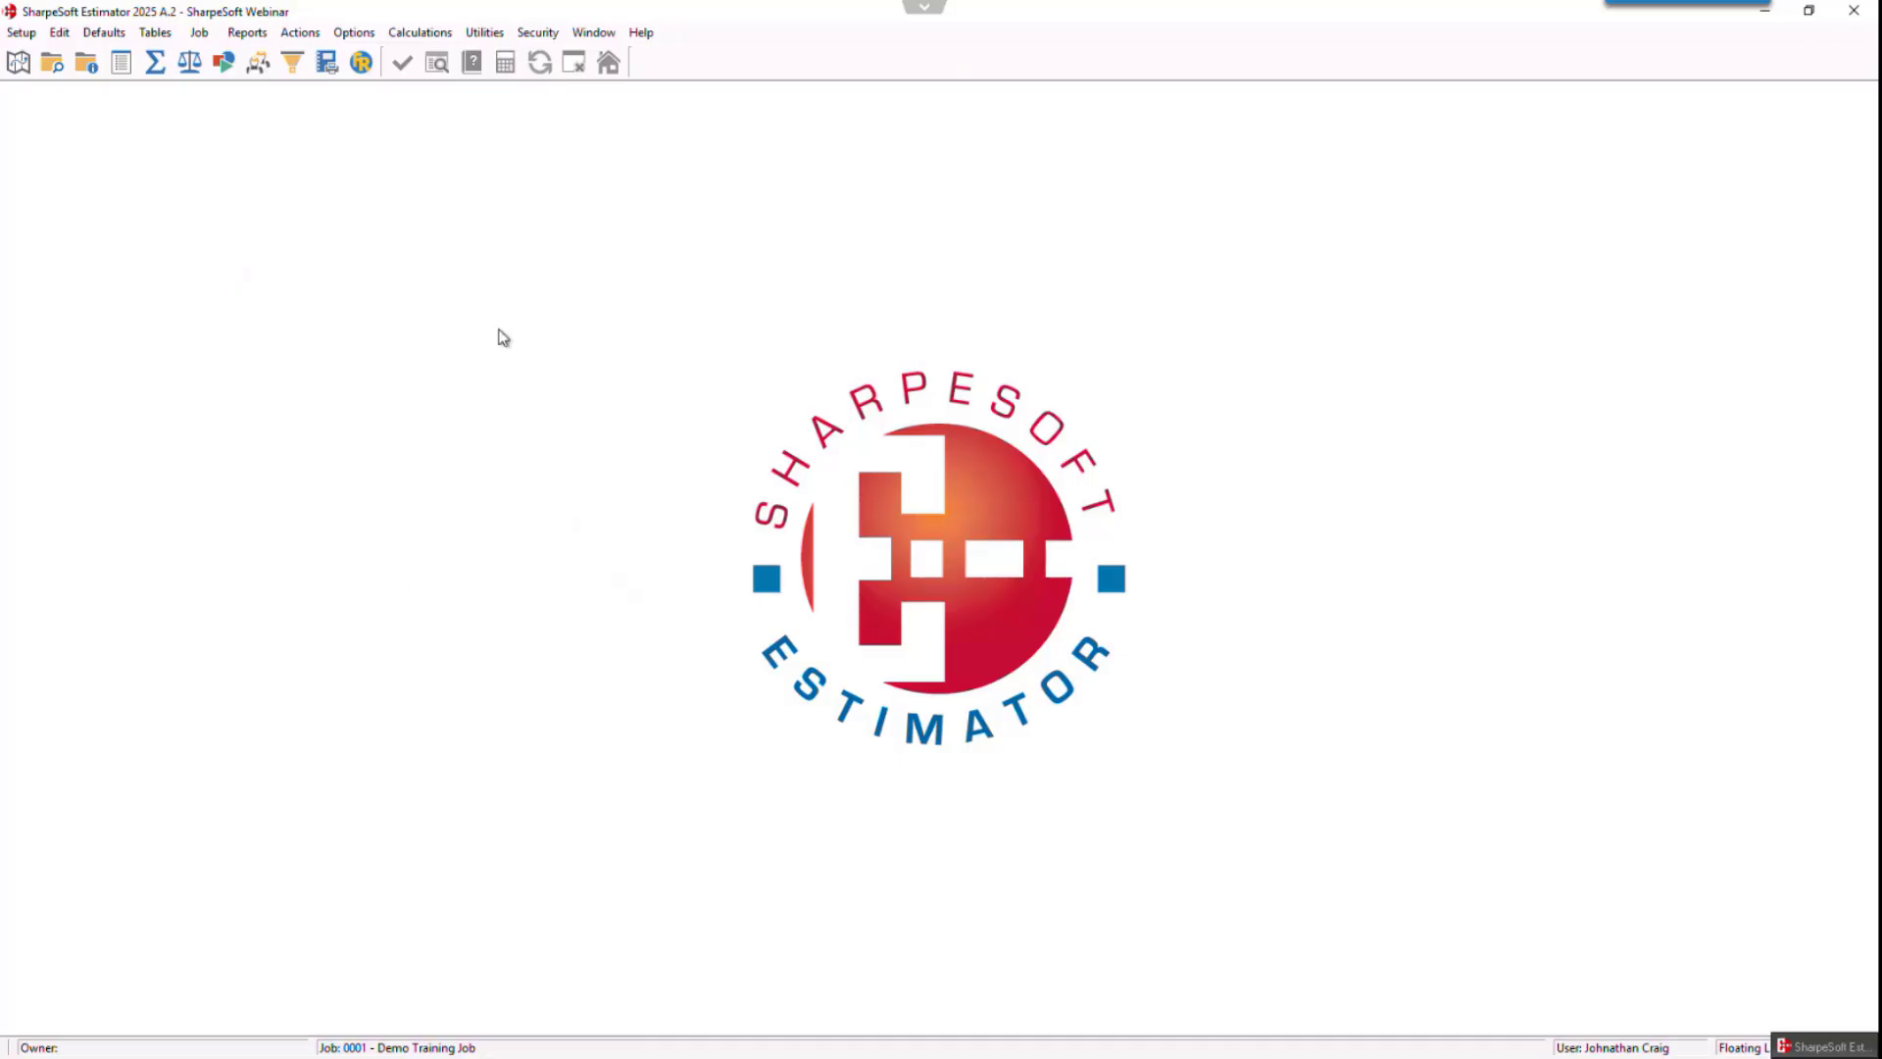
- Select the Proposal report from the Job Reports and open its report options
left_click(329, 72)
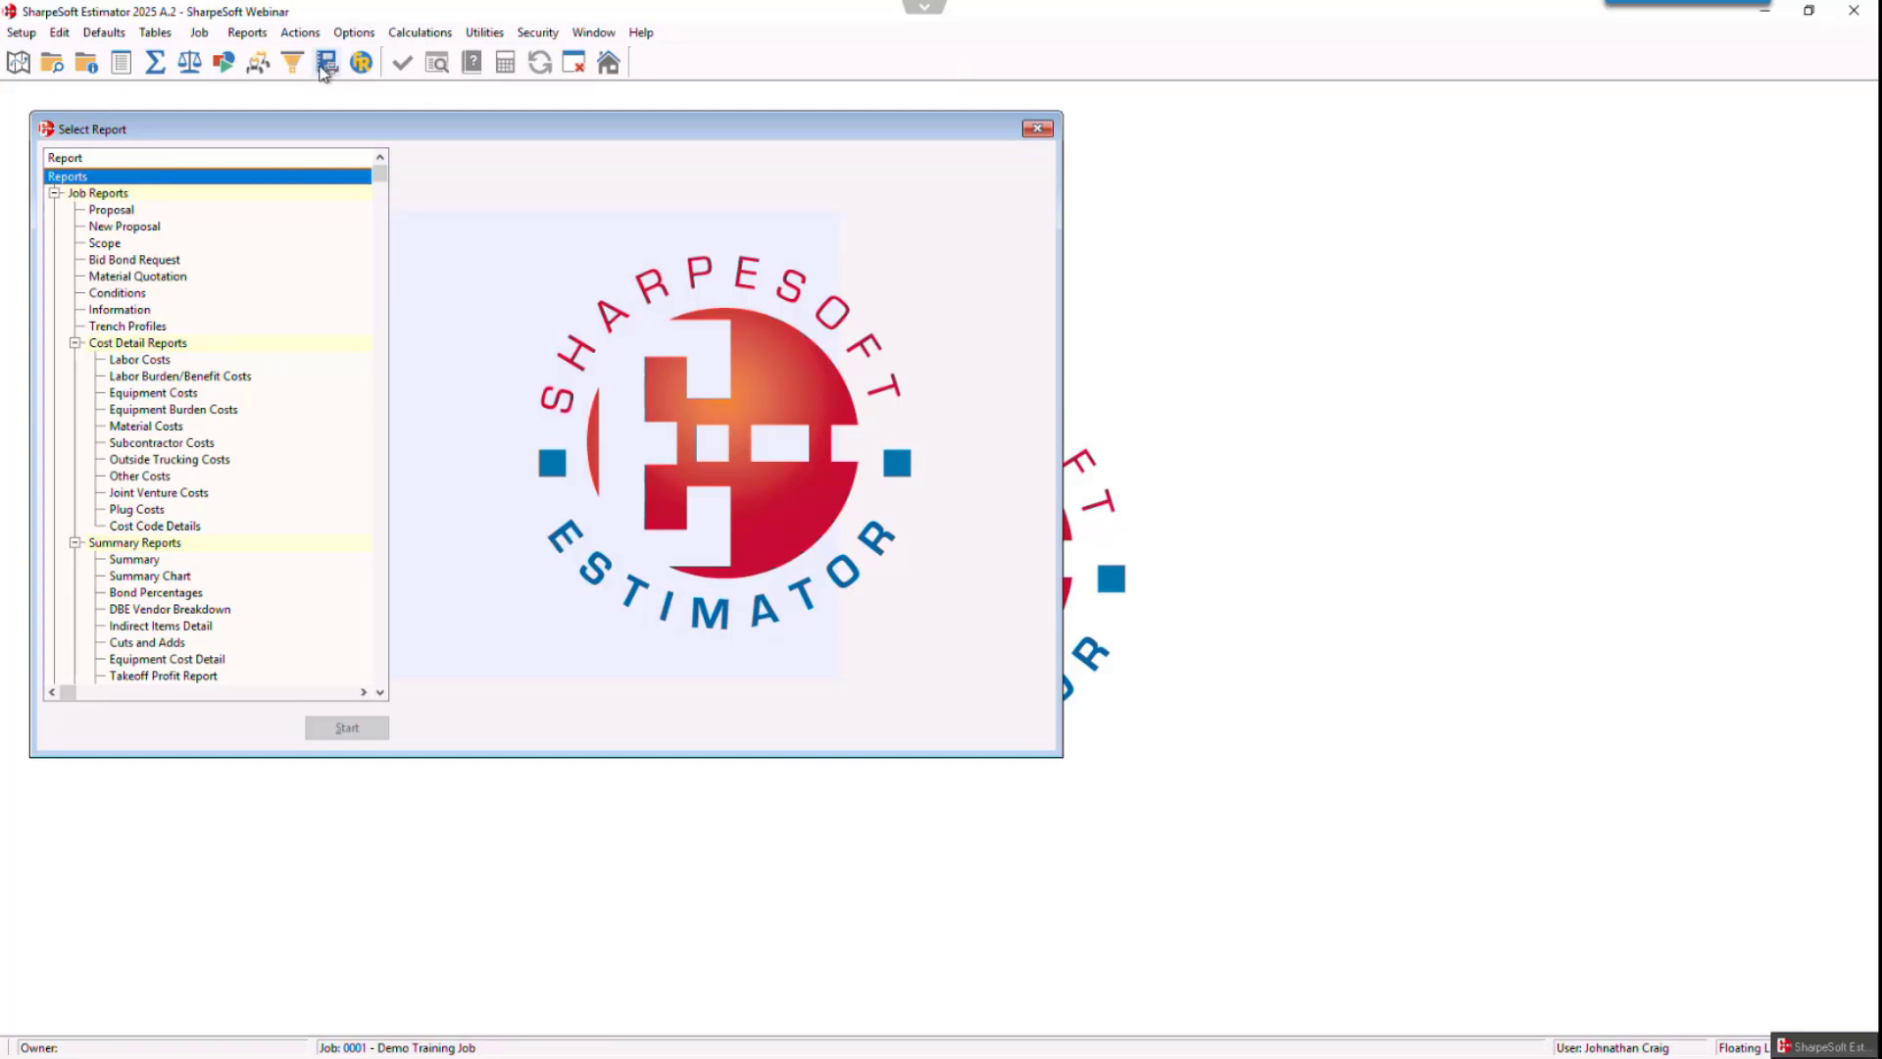
left_click(122, 211)
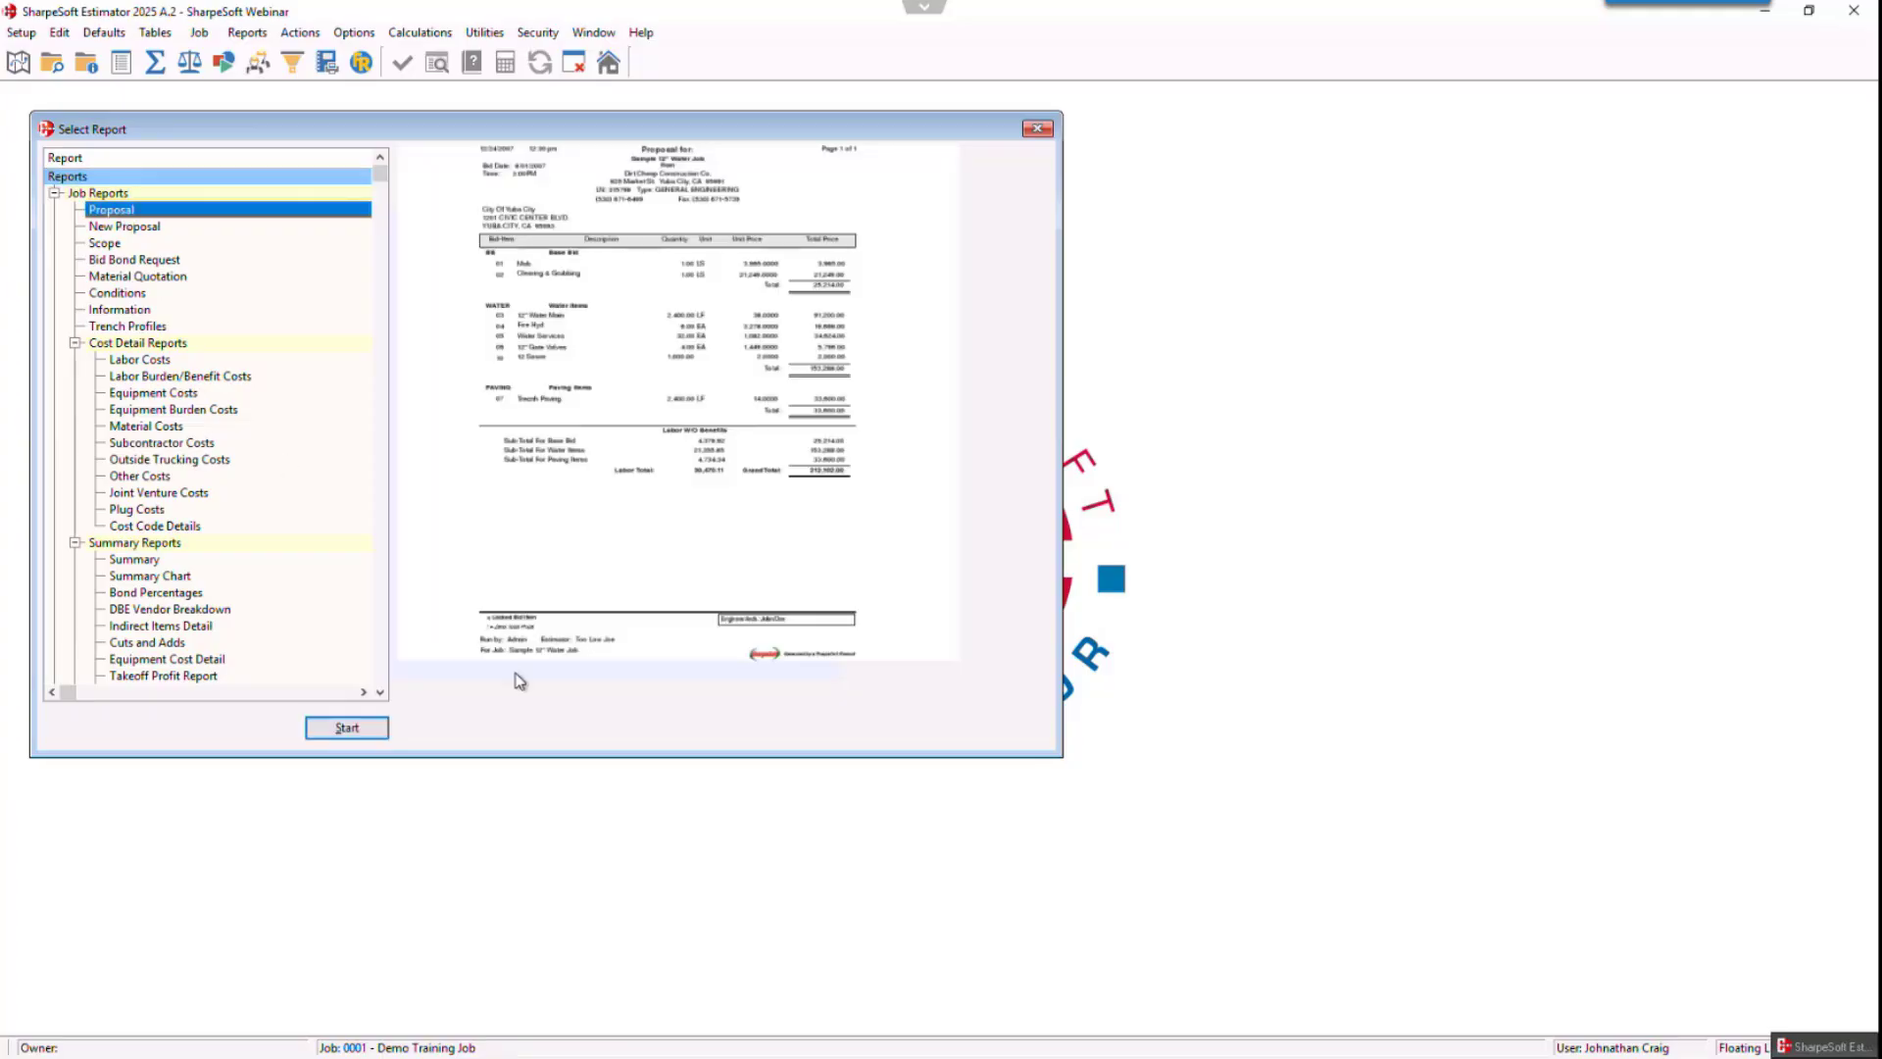
left_click(348, 728)
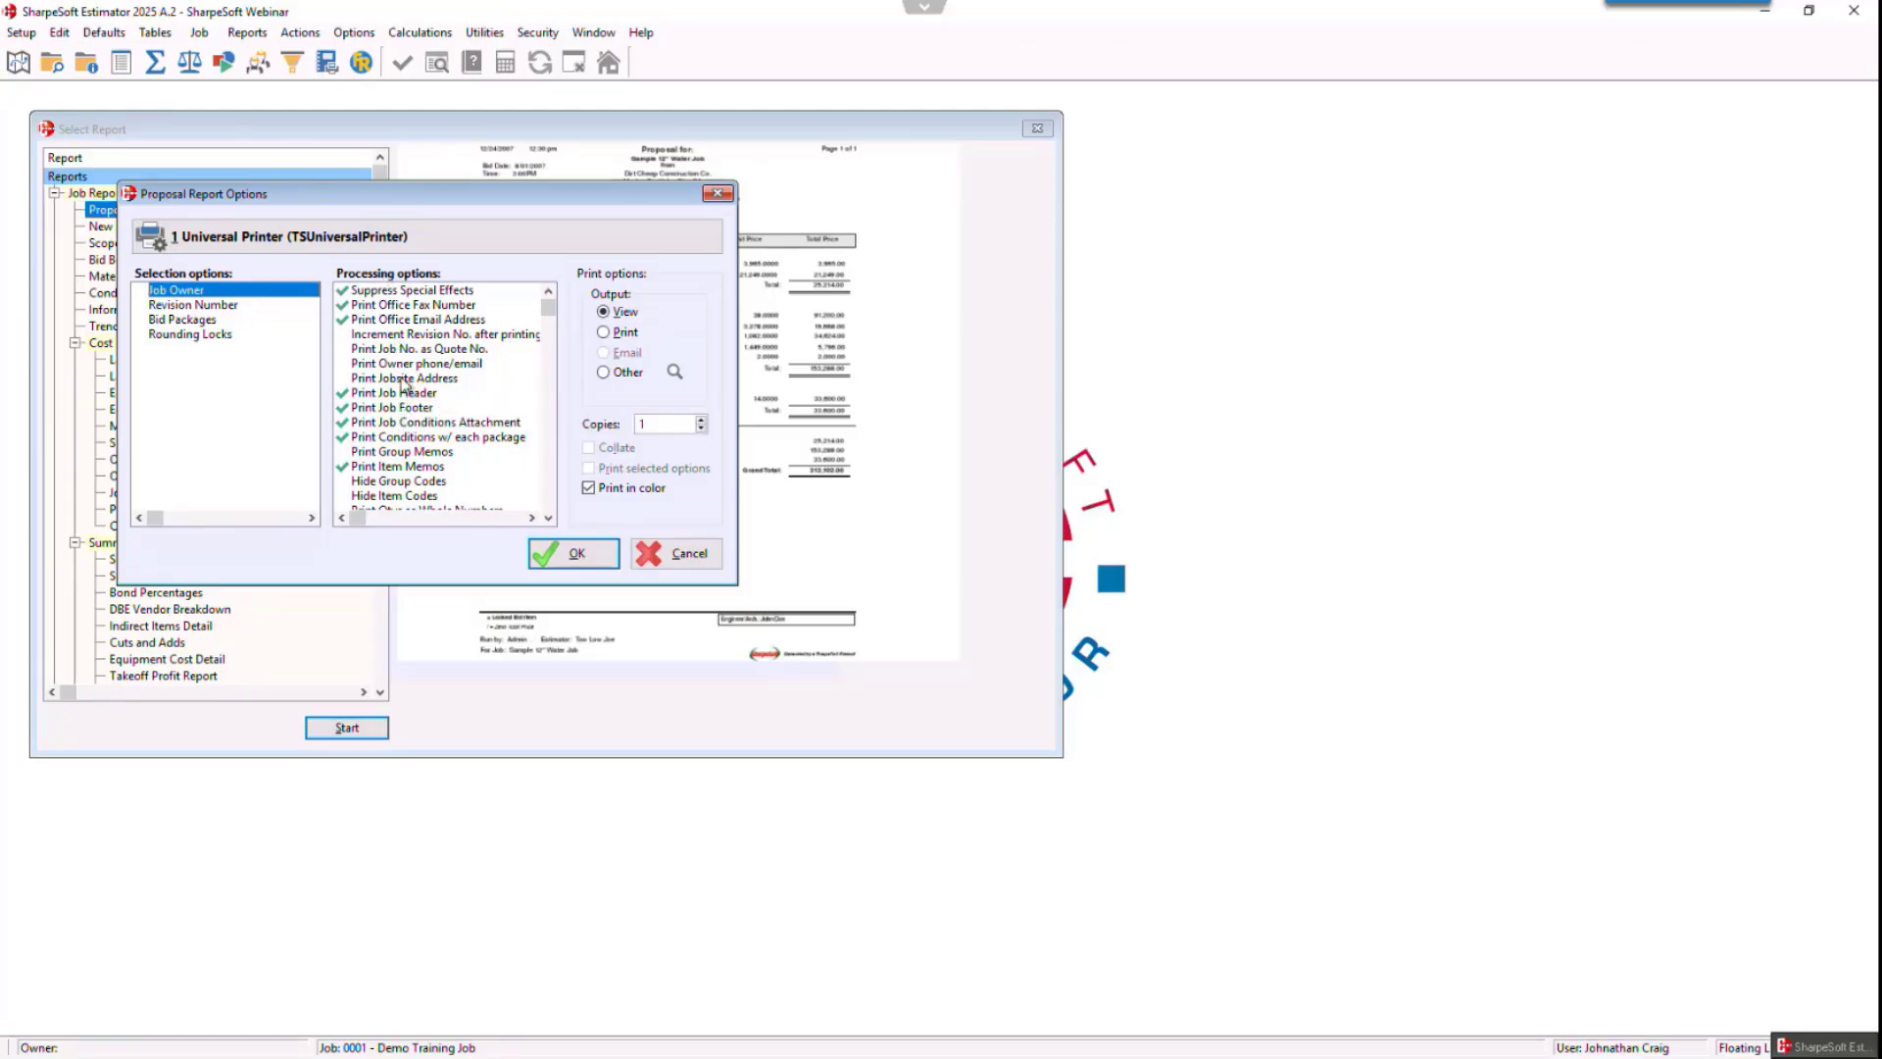
- Try enabling the Print Owner phone/email and Print Jobsite Address options for the proposal, then turn them off again
left_click(343, 366)
left_click(344, 379)
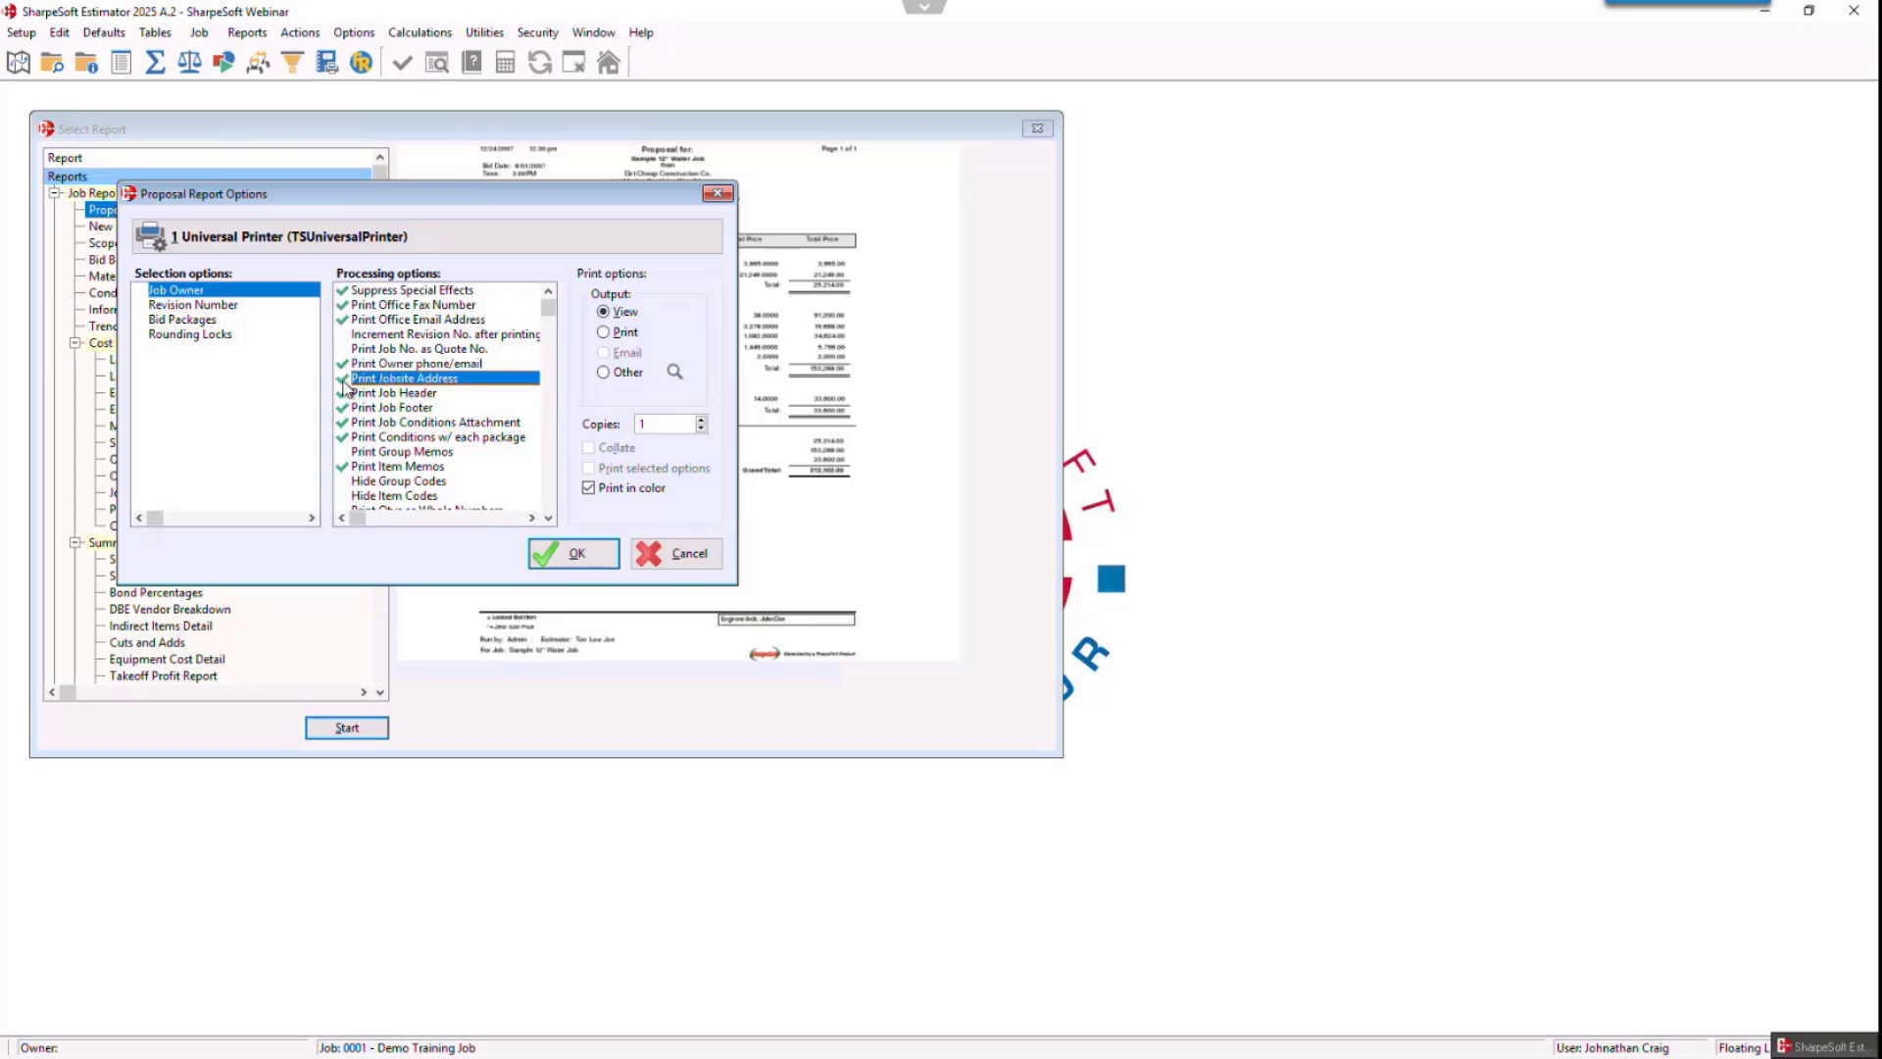
left_click(344, 366)
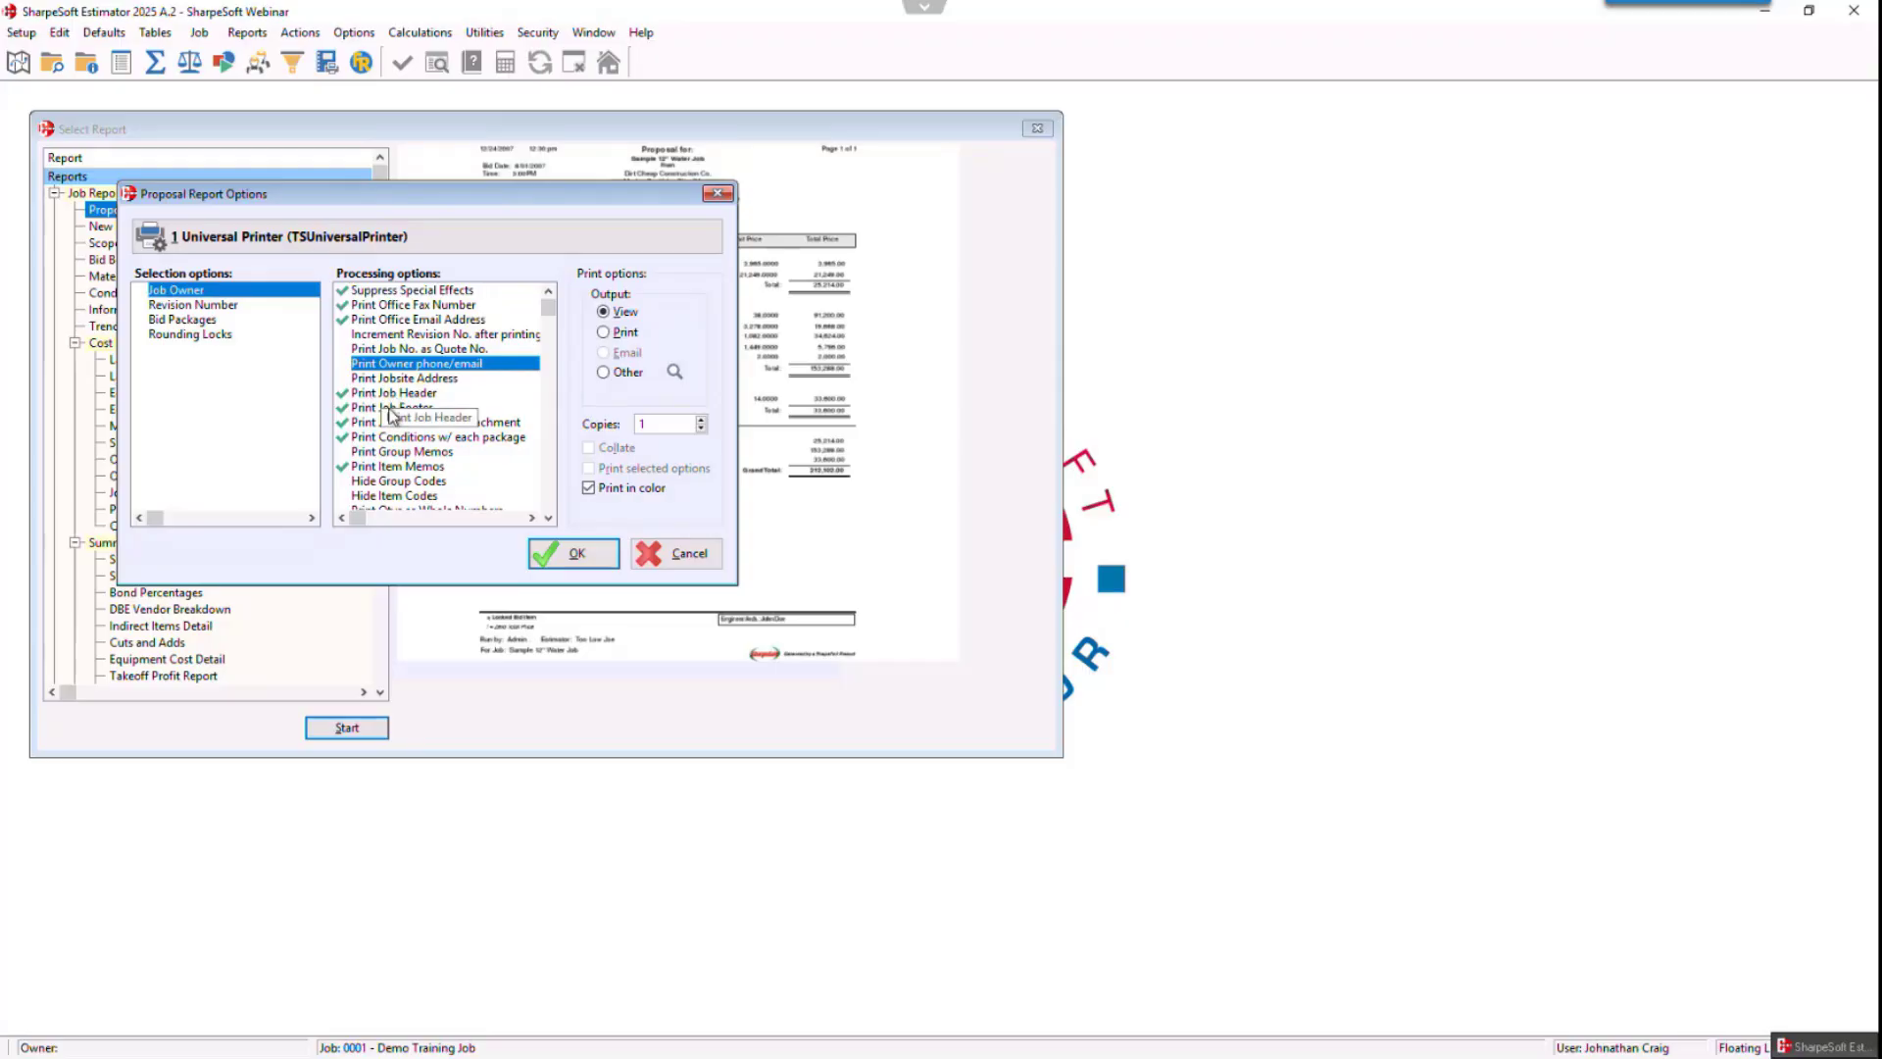
- Enable the Hide Bid-Item Unit/Total Prices processing option and generate the proposal as an on-screen view
left_click(549, 519)
left_click(549, 518)
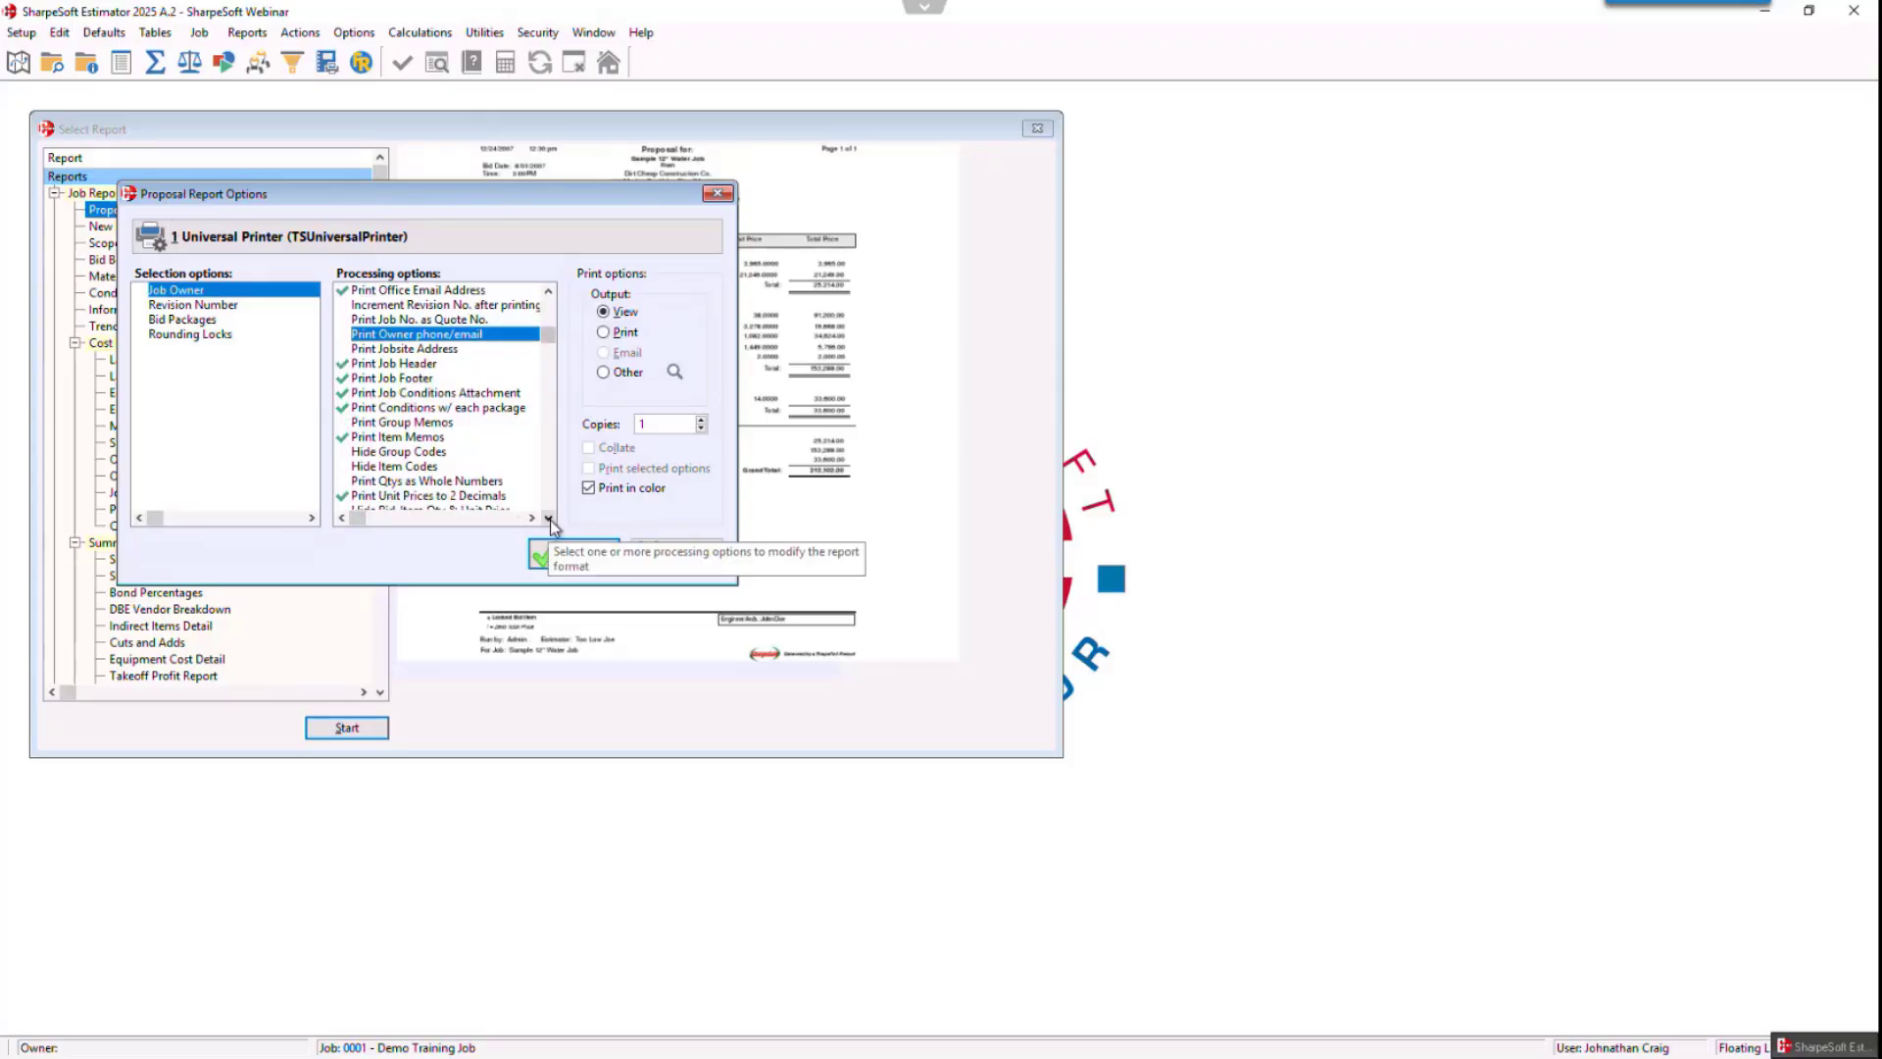
left_click(549, 518)
left_click(549, 519)
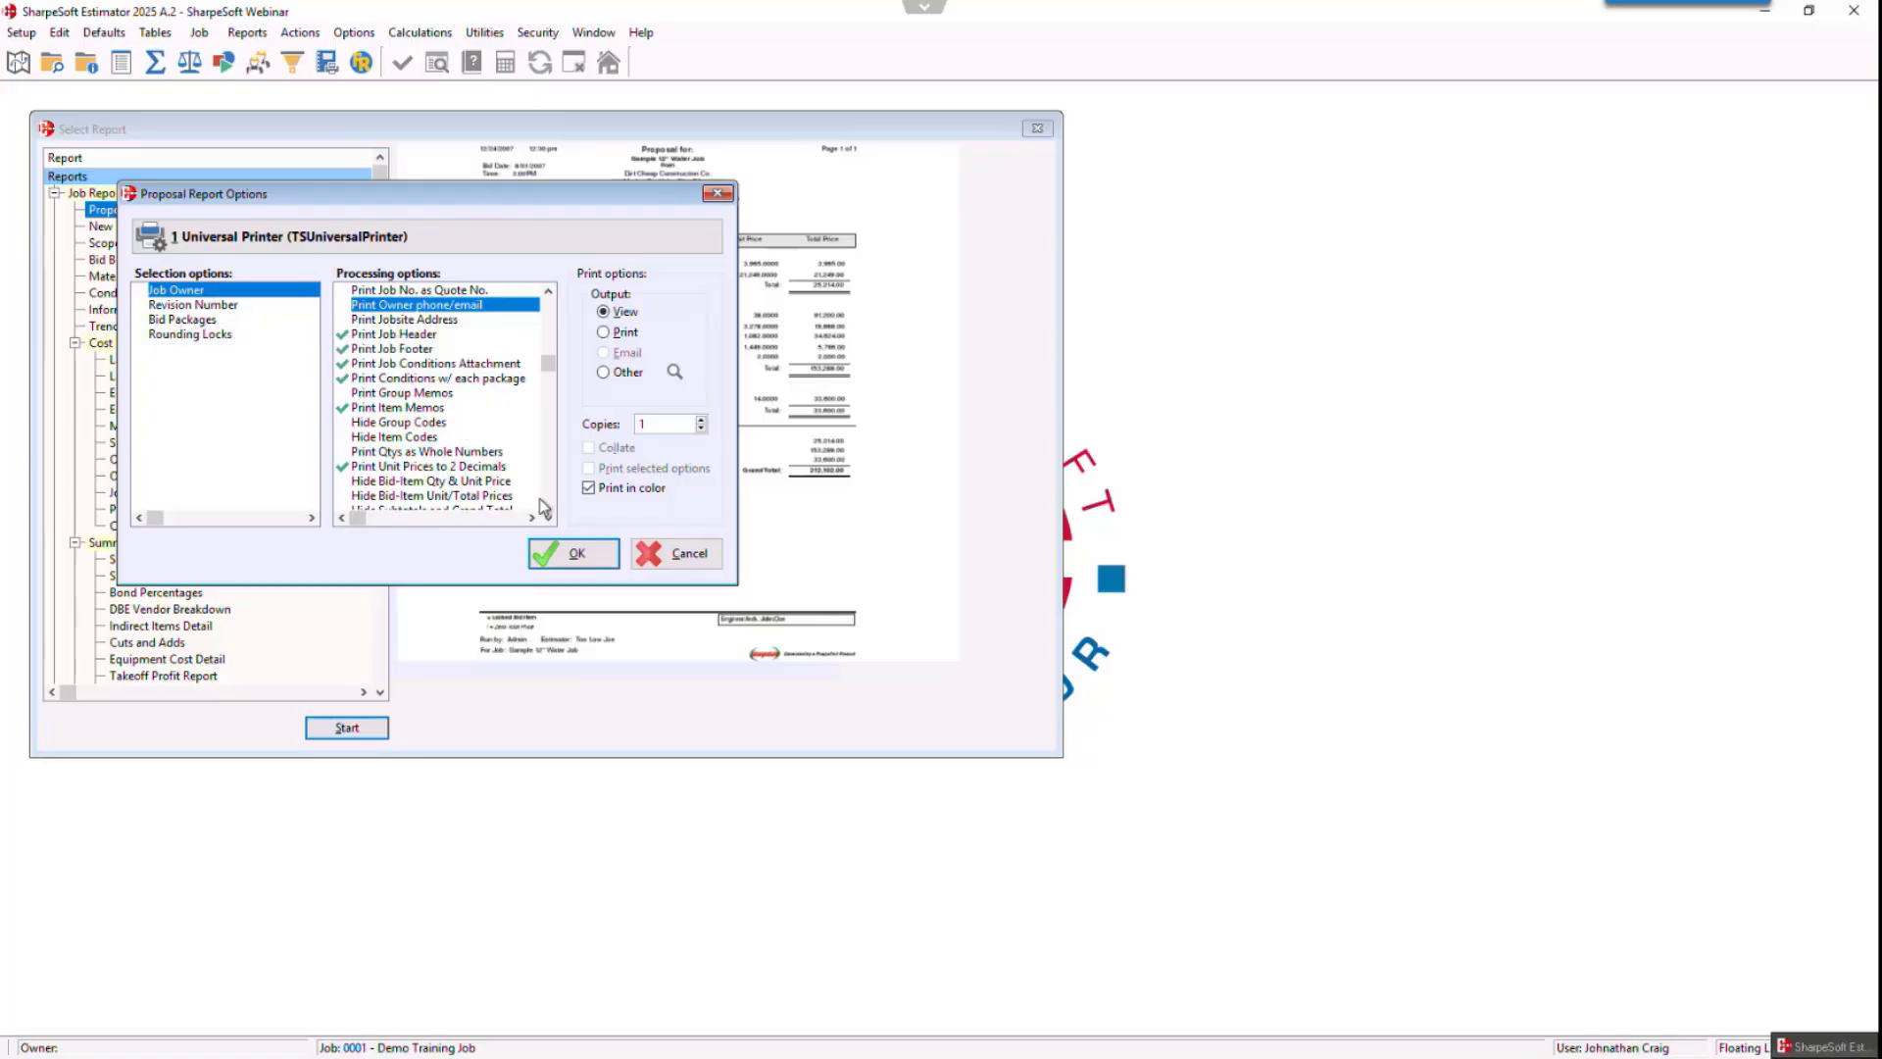
scroll(545, 510, "down", 1)
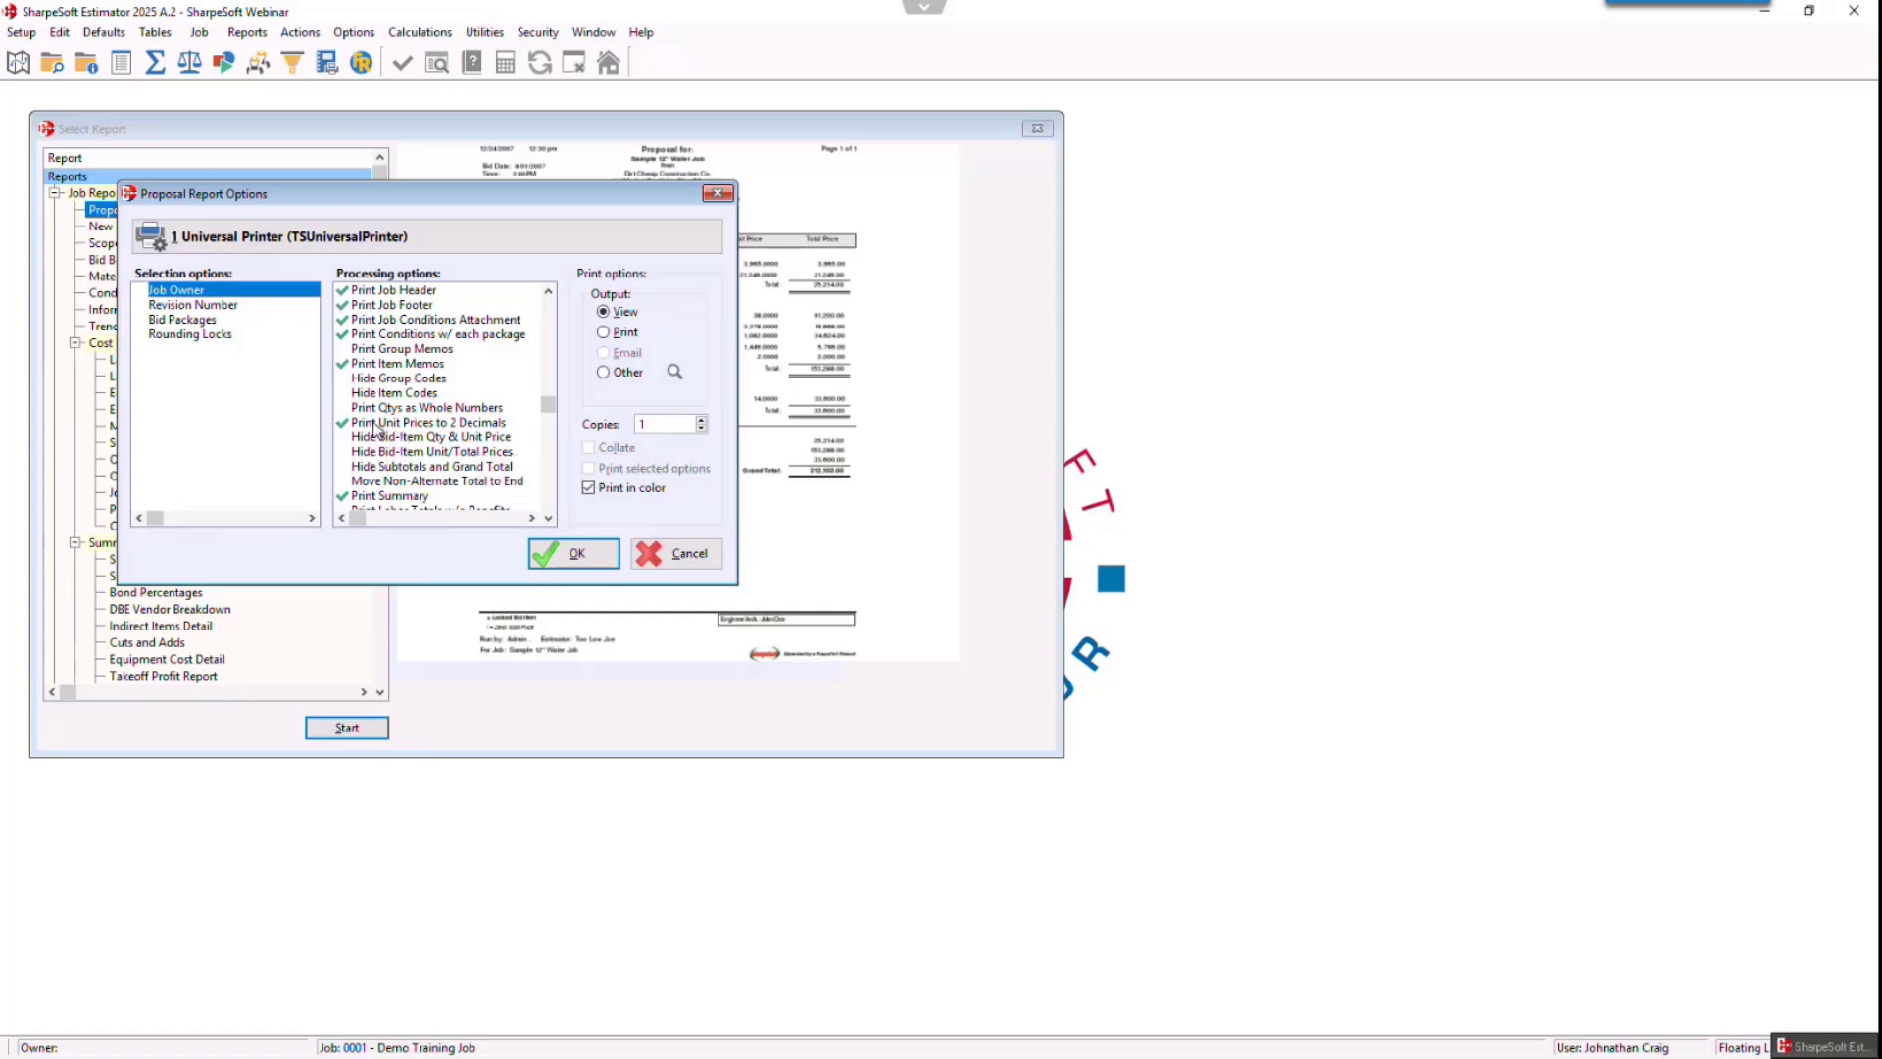
left_click(549, 518)
left_click(549, 519)
left_click(549, 519)
left_click(549, 519)
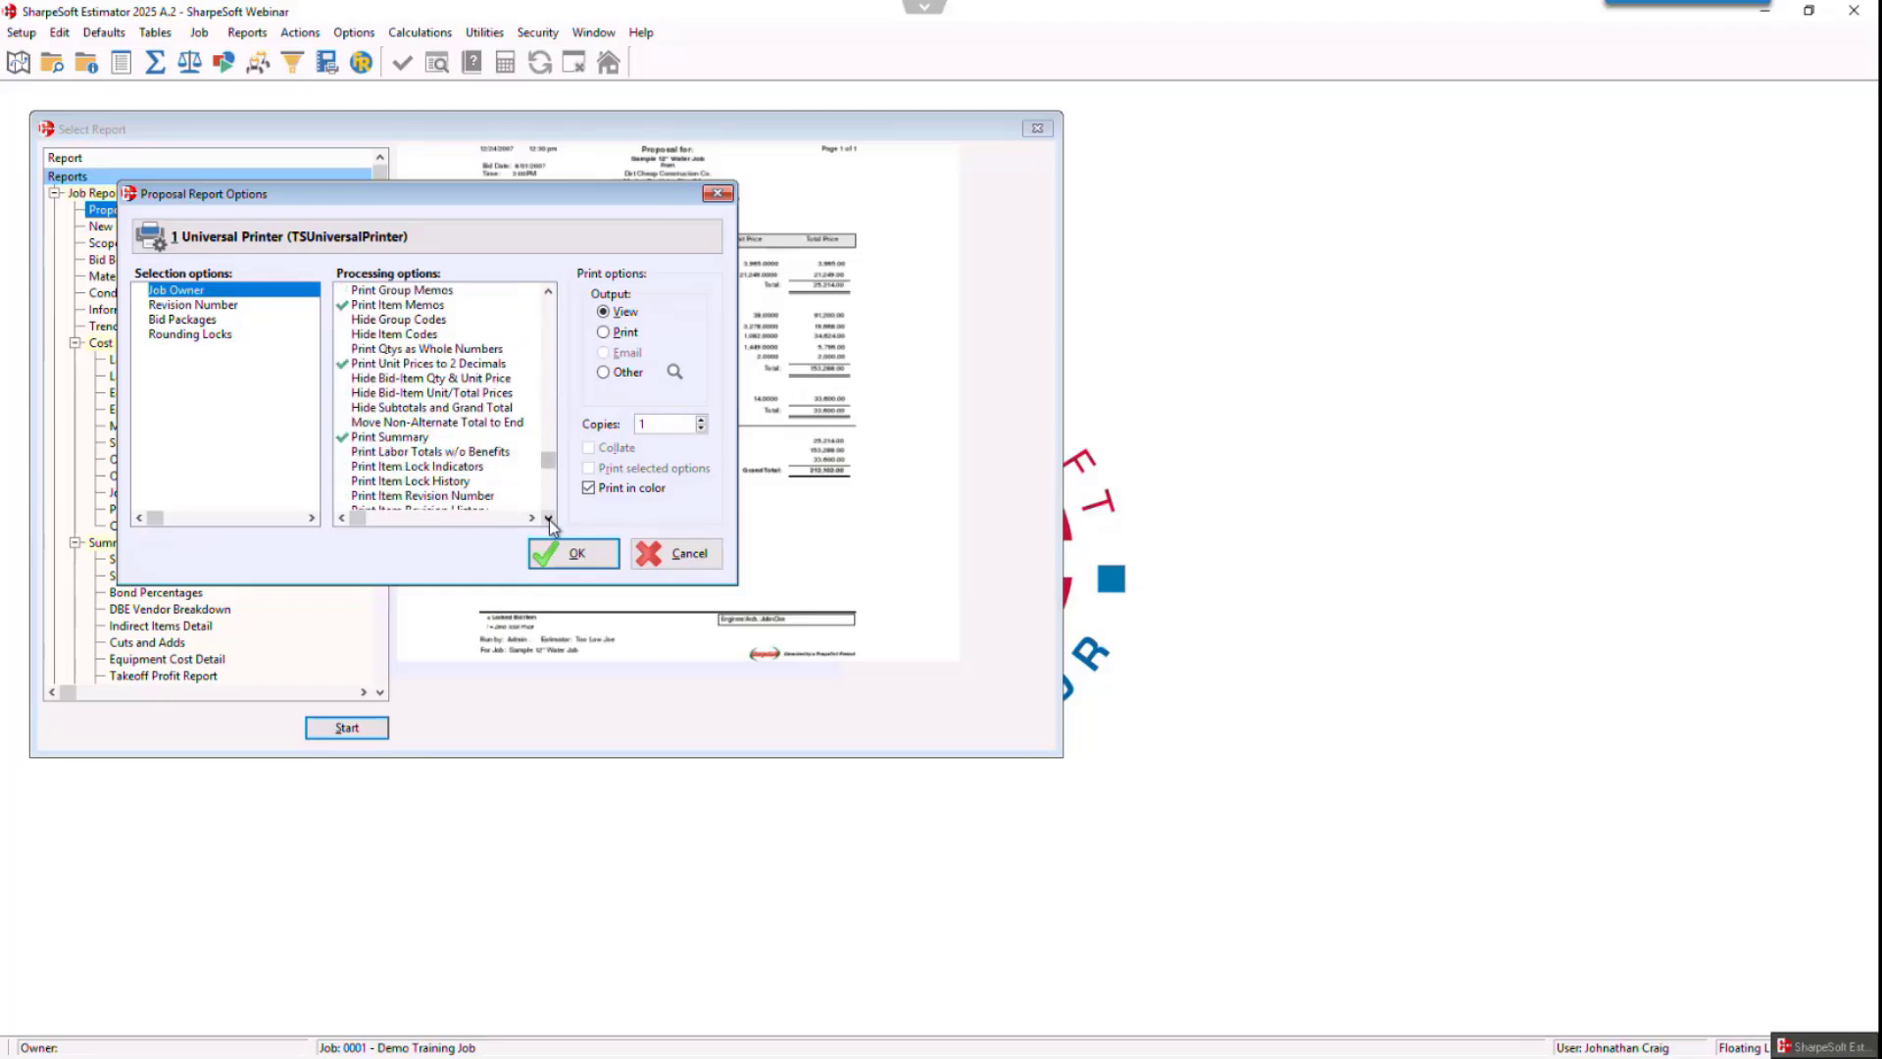
left_click(549, 519)
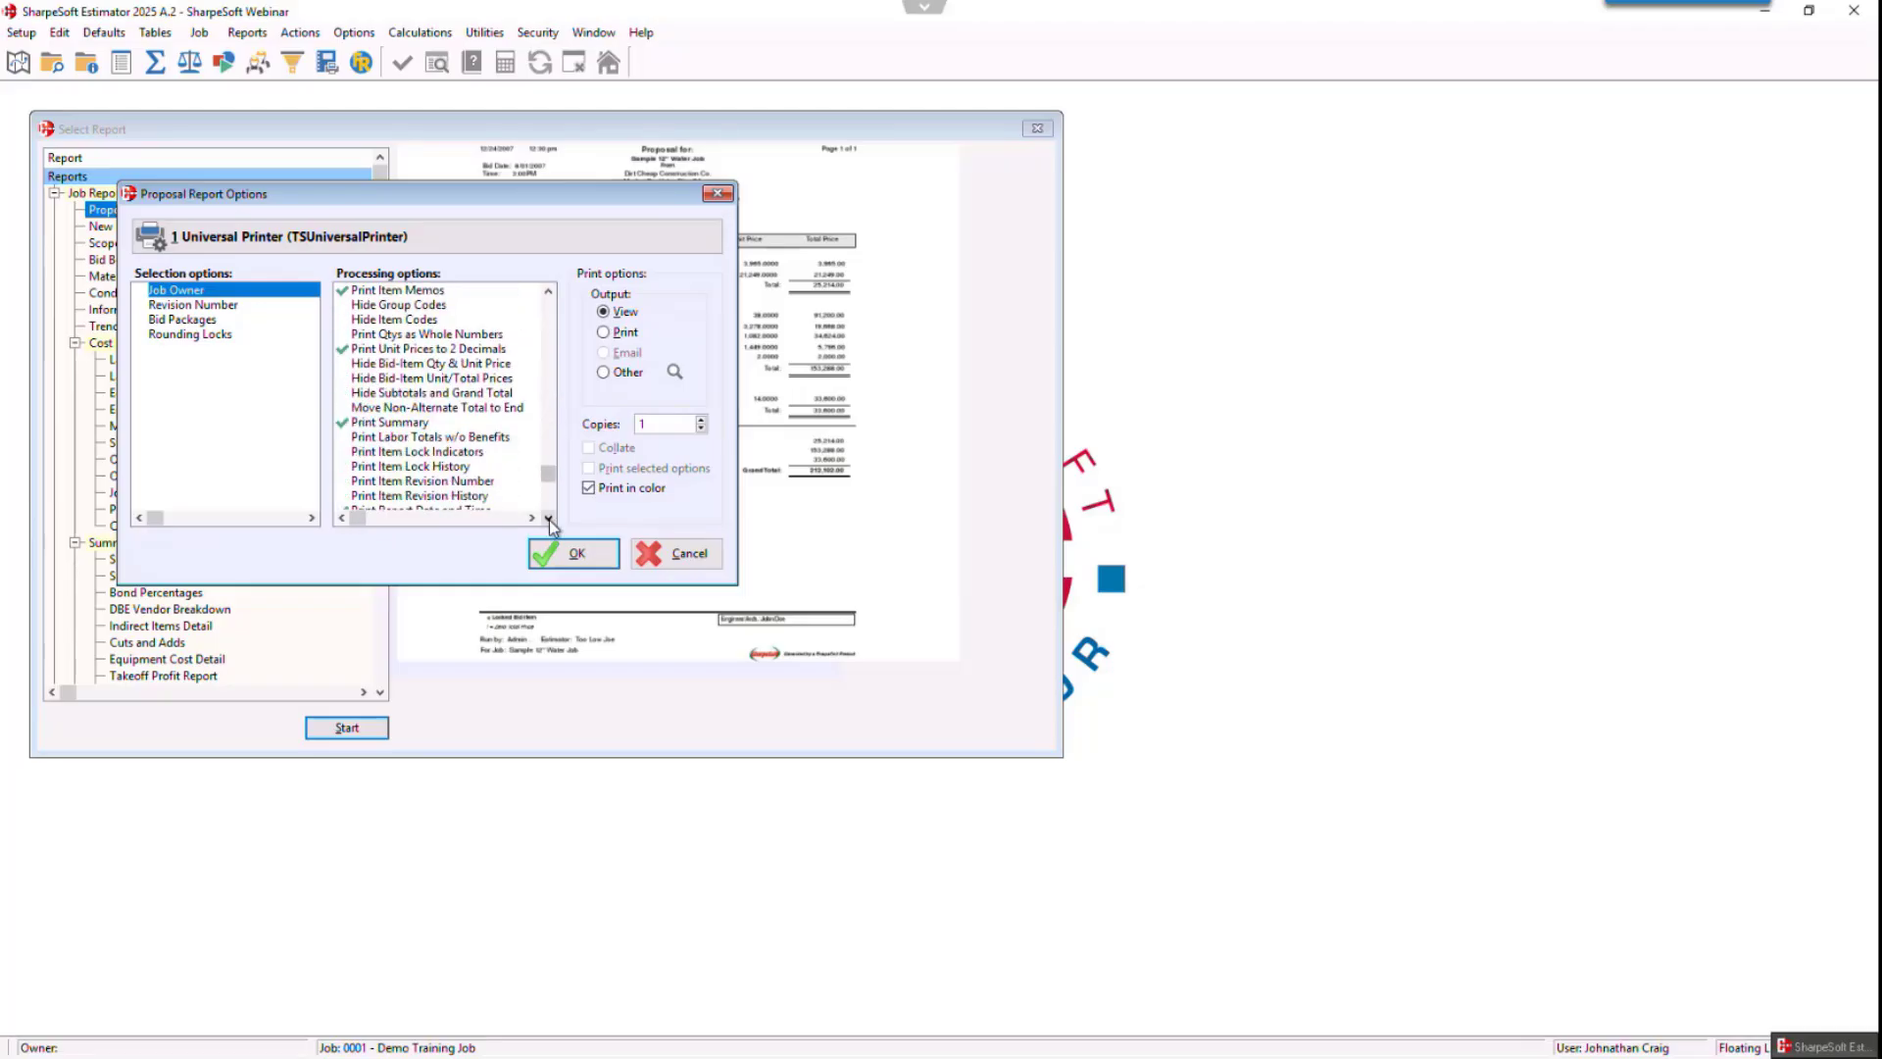
left_click(389, 381)
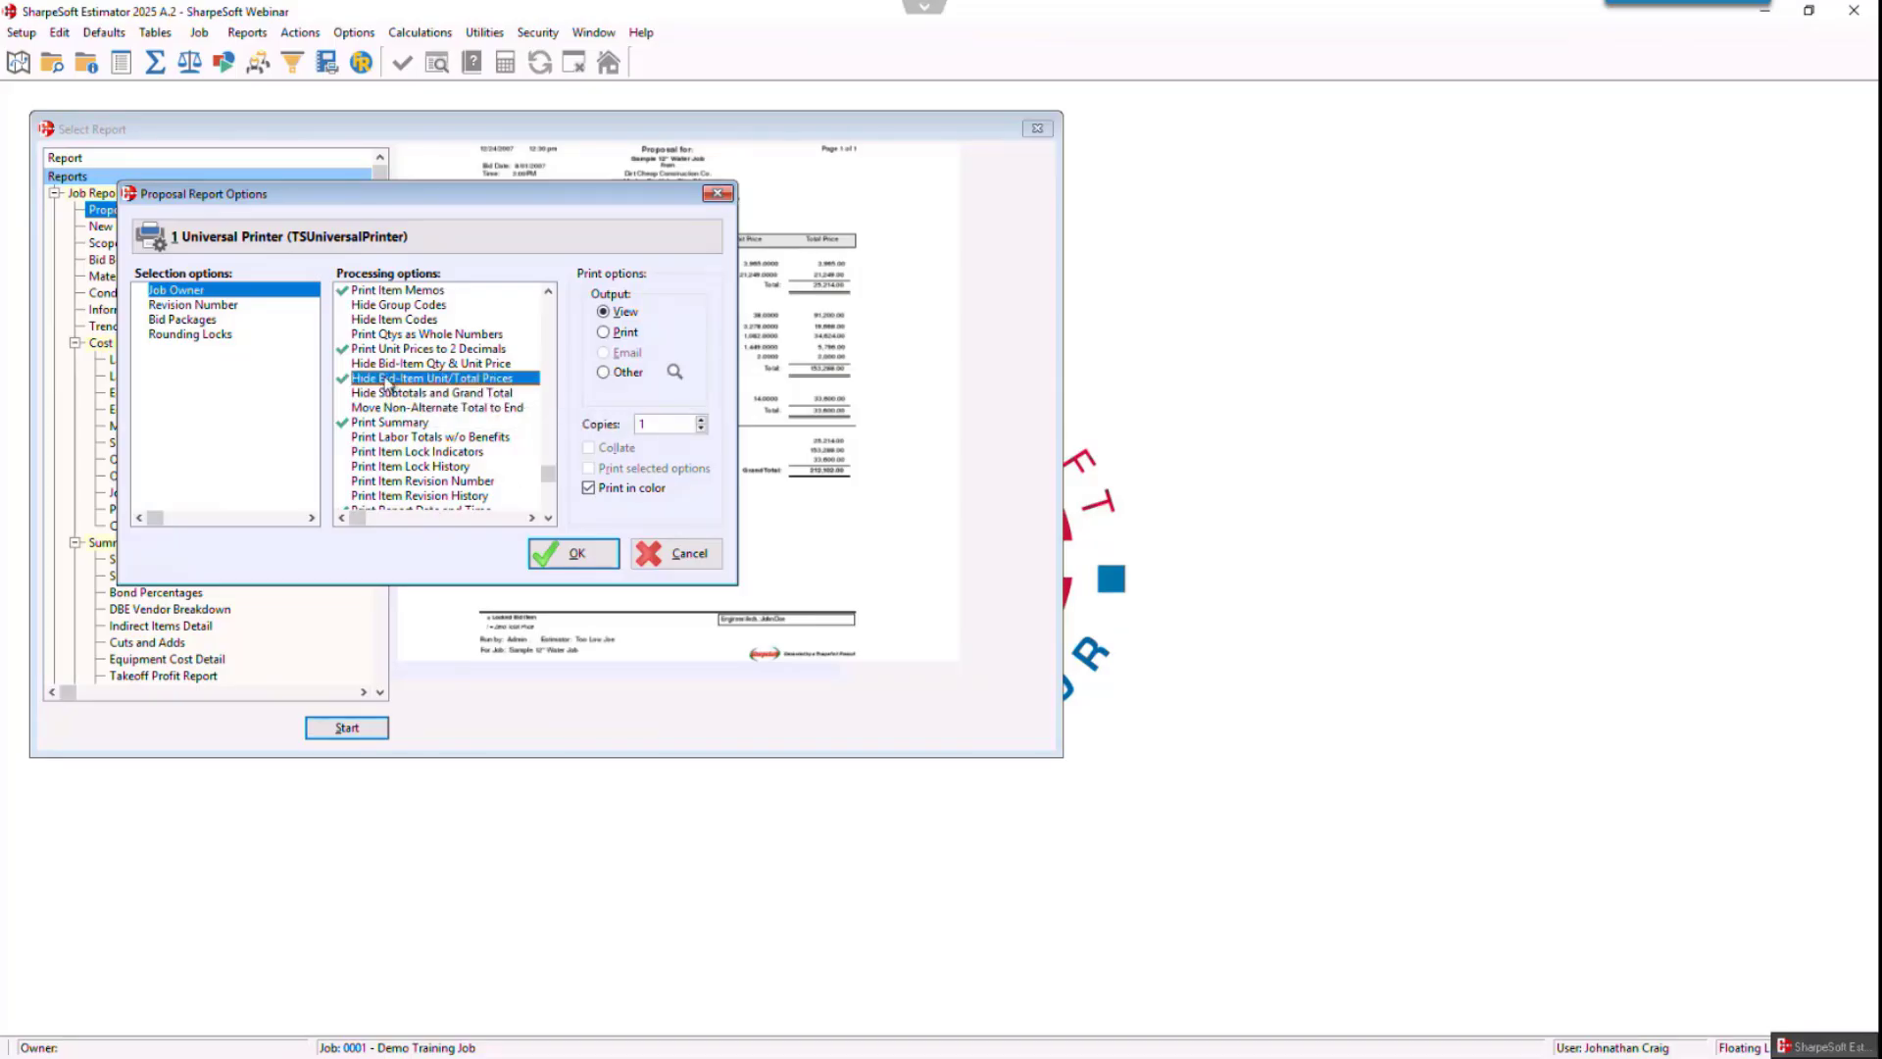
left_click(575, 554)
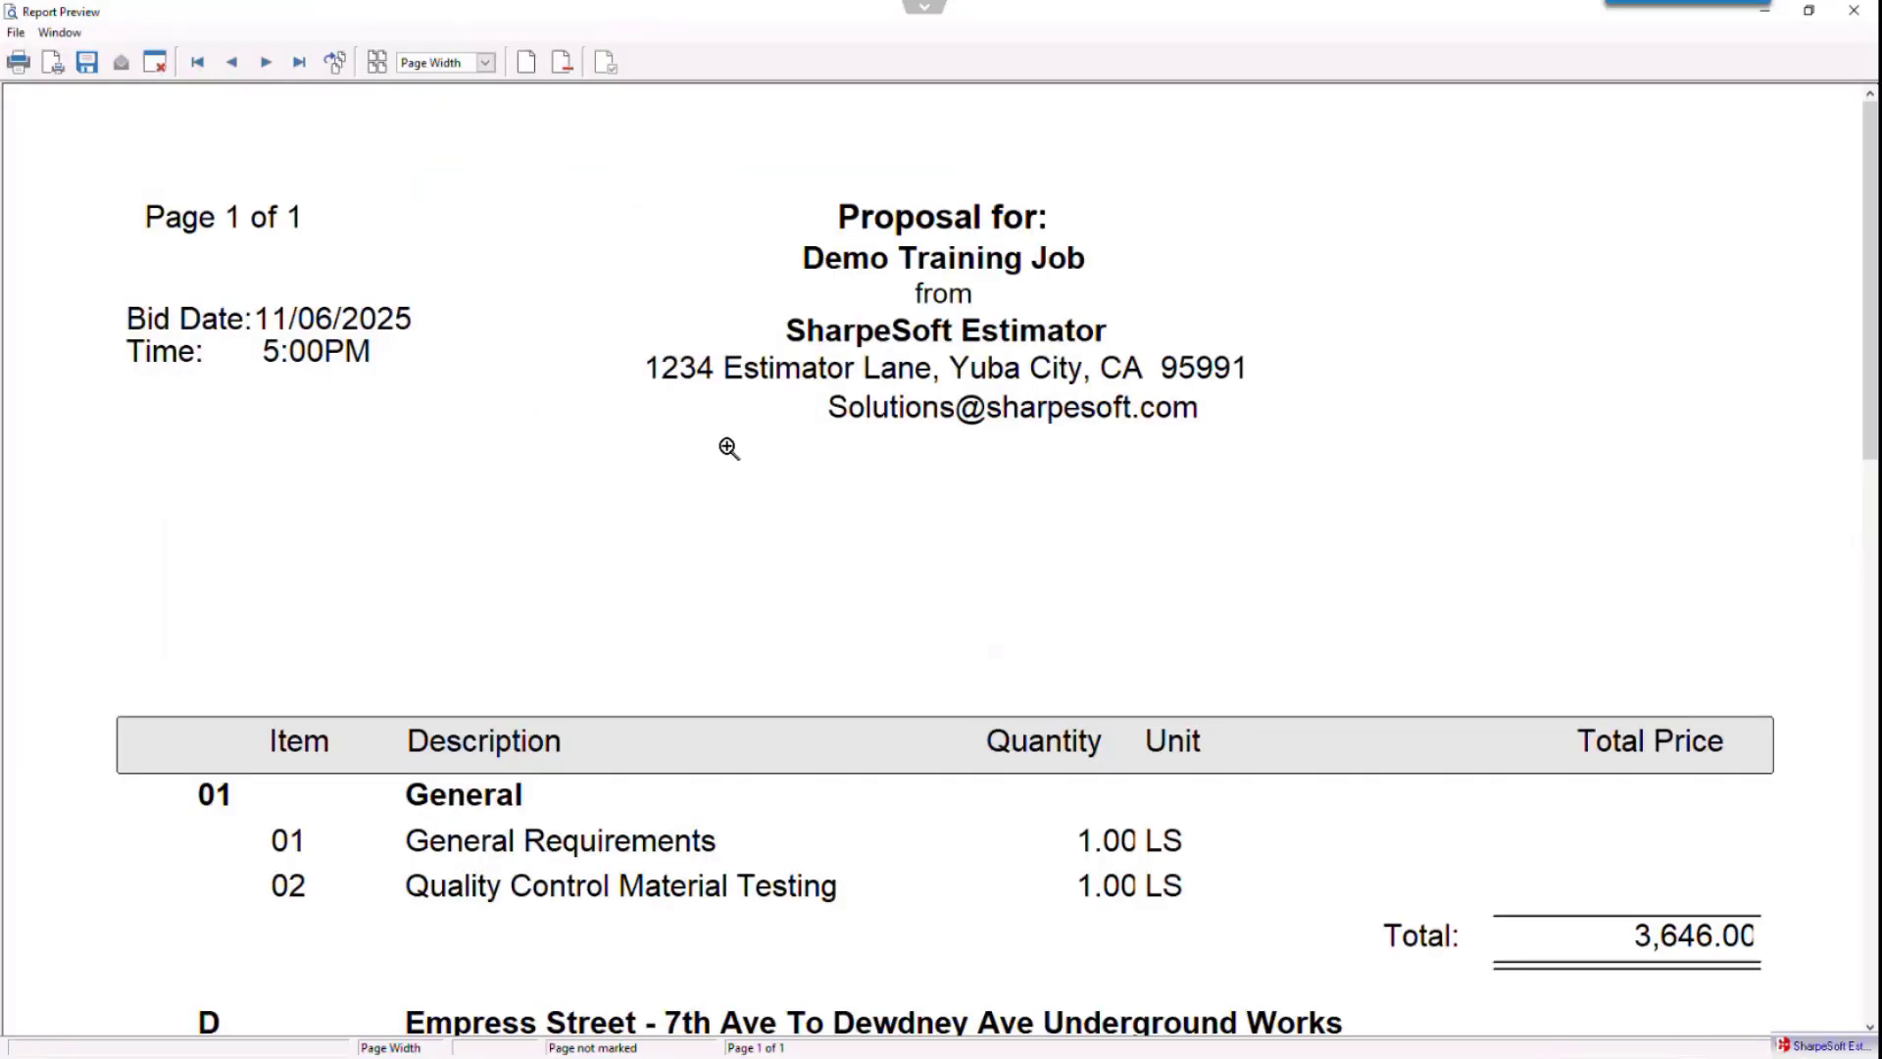
- Examine the proposal's header, bid items, group totals and overall total with the item prices hidden
scroll(729, 448, "down", 5)
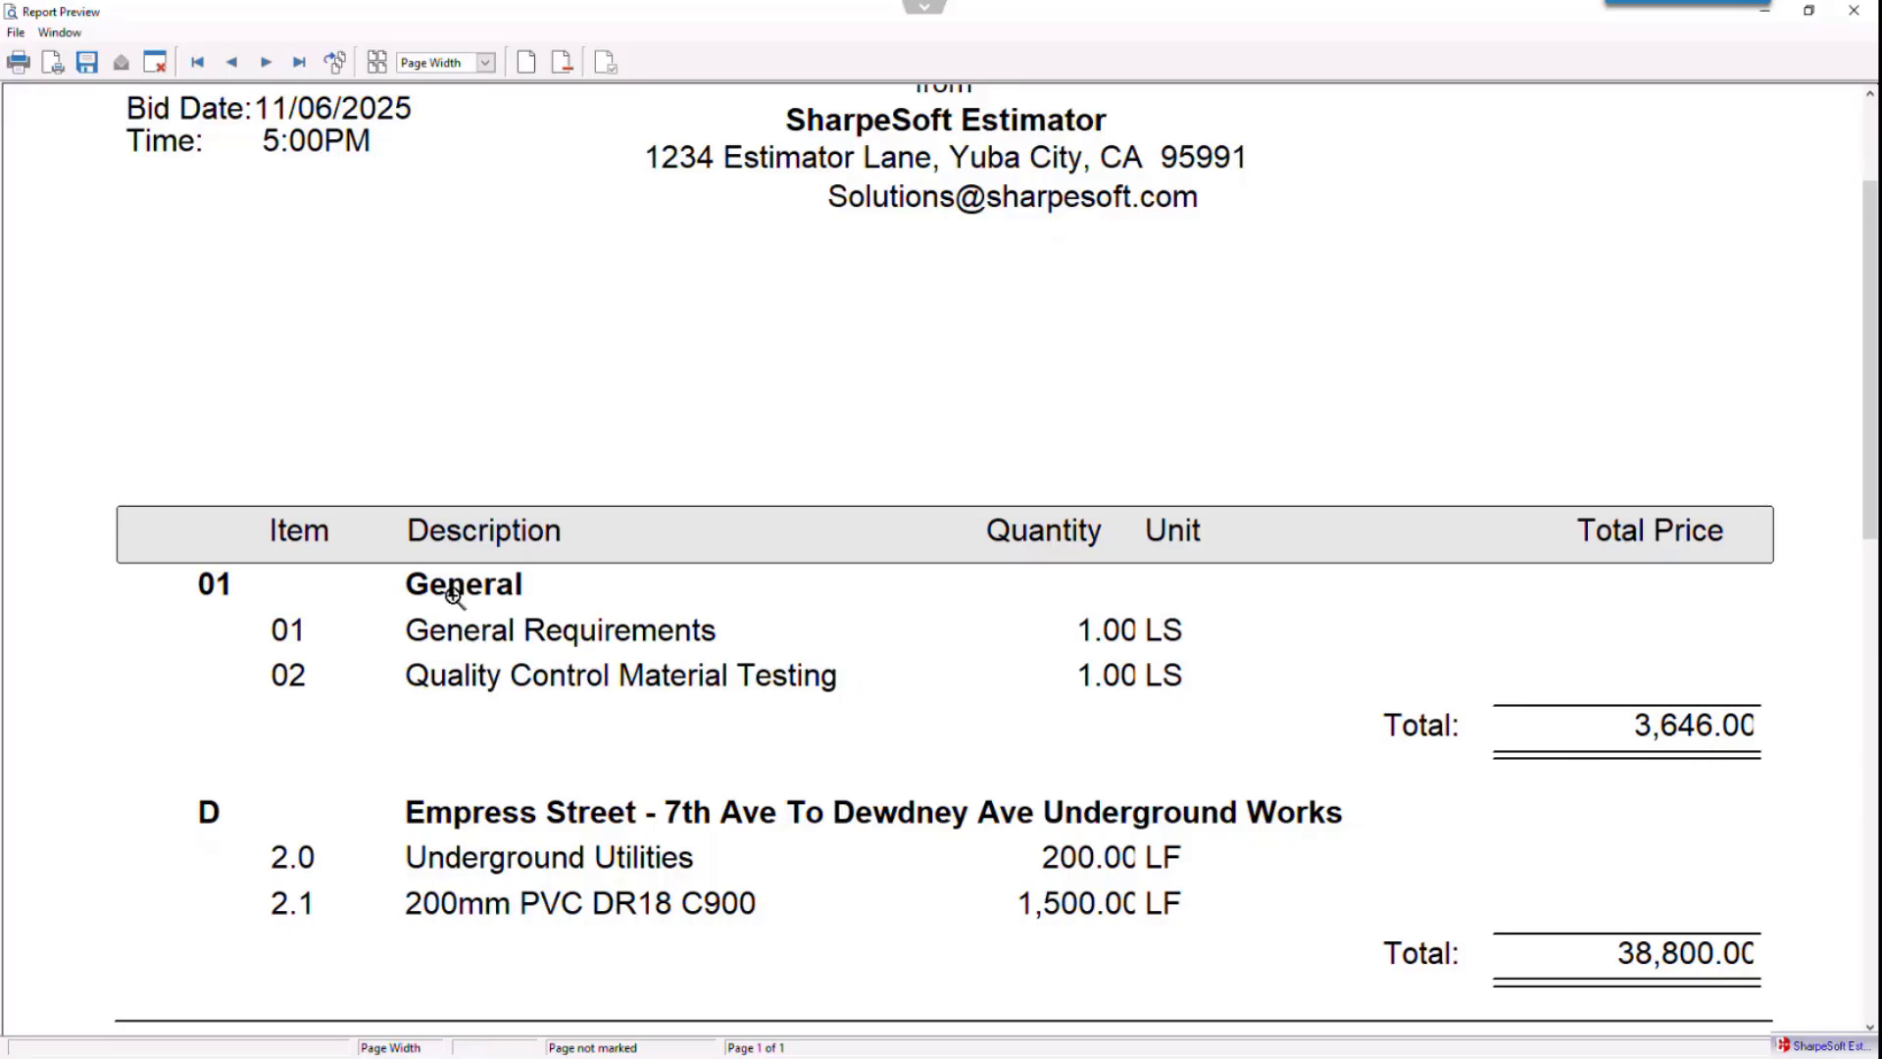
scroll(1283, 634, "down", 3)
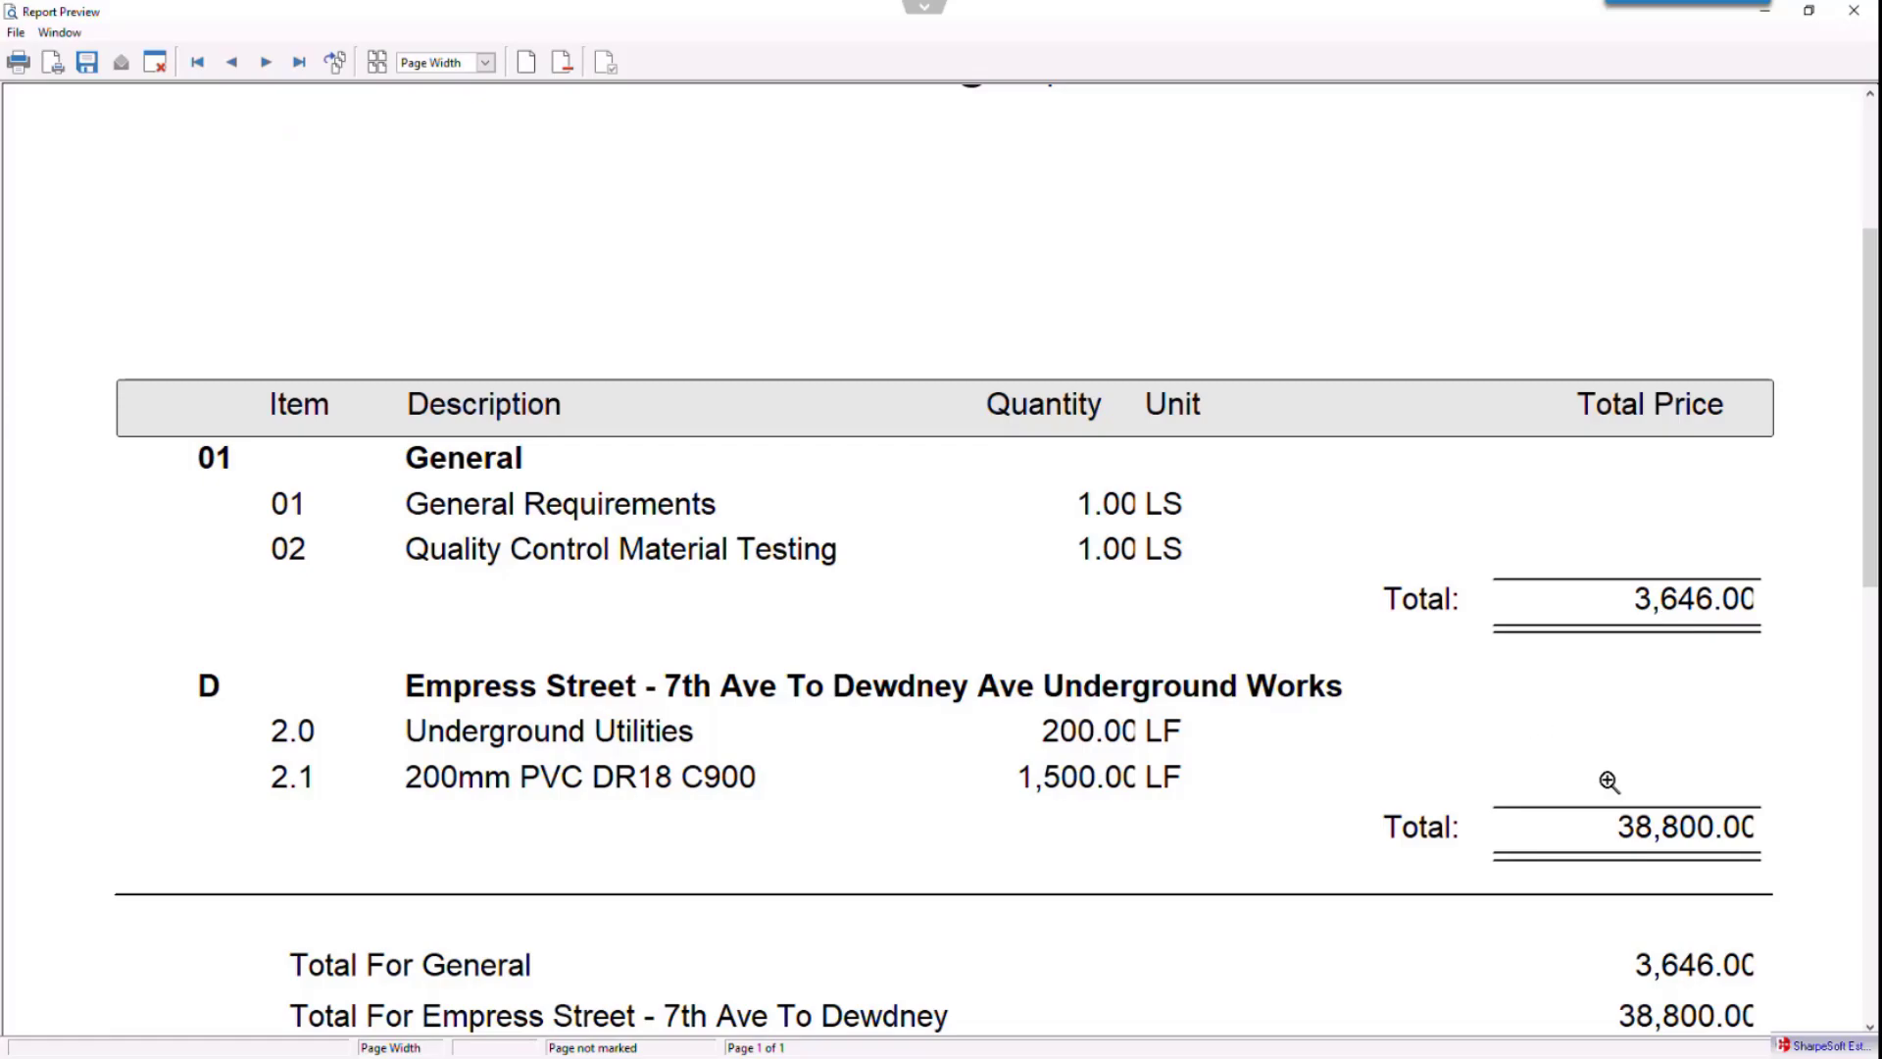
scroll(1479, 761, "down", 4)
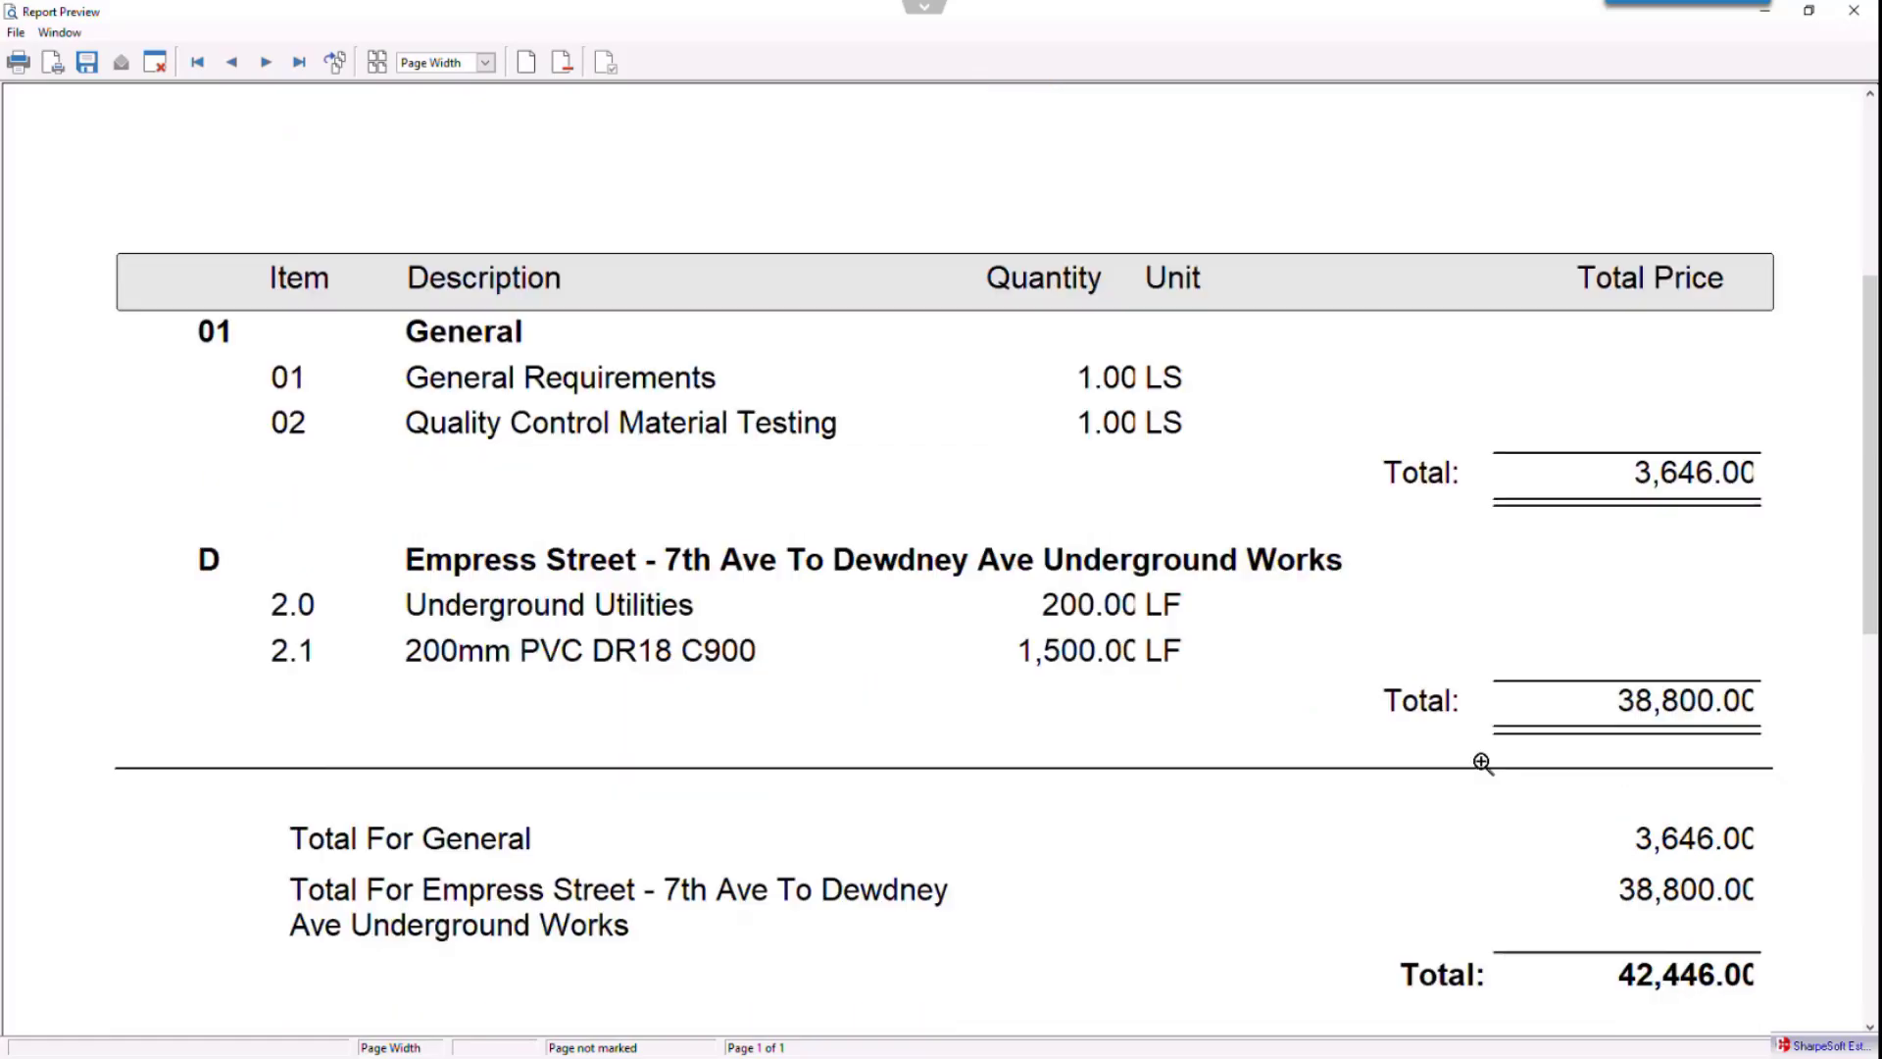
scroll(1299, 821, "down", 3)
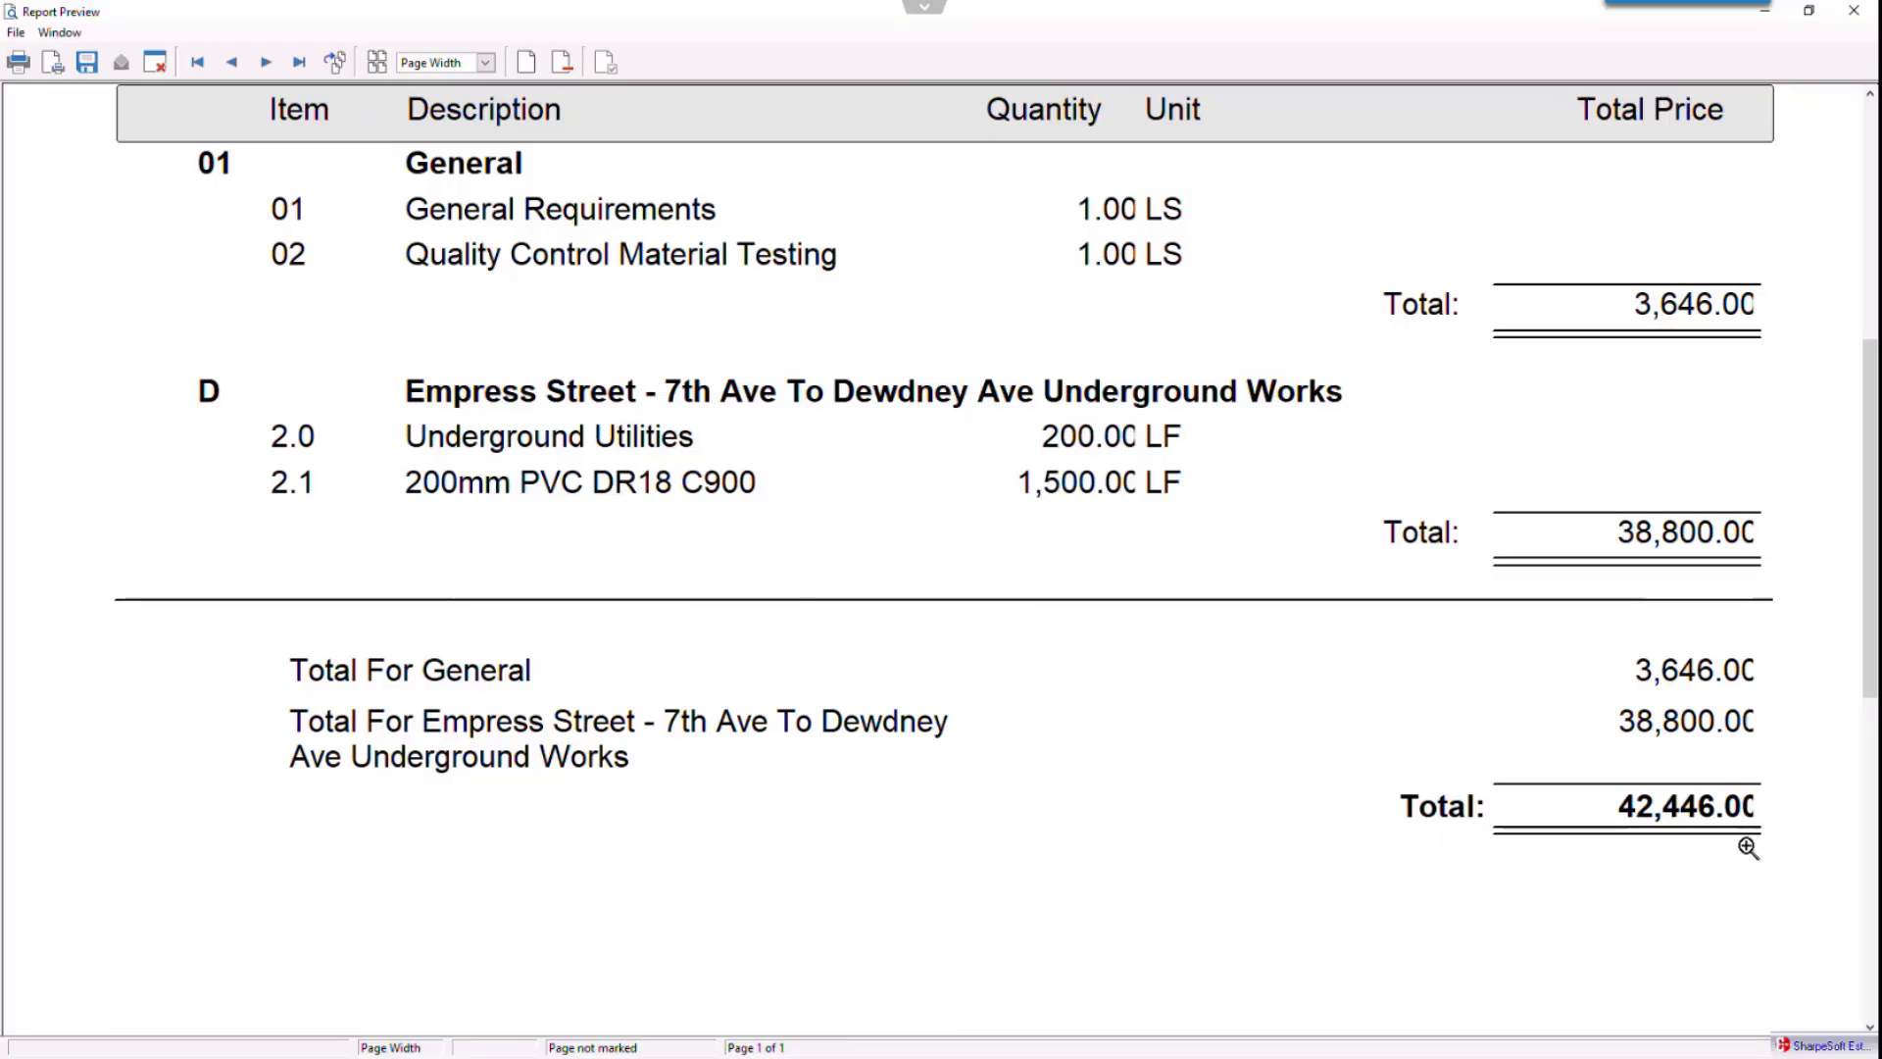
scroll(1319, 801, "up", 6)
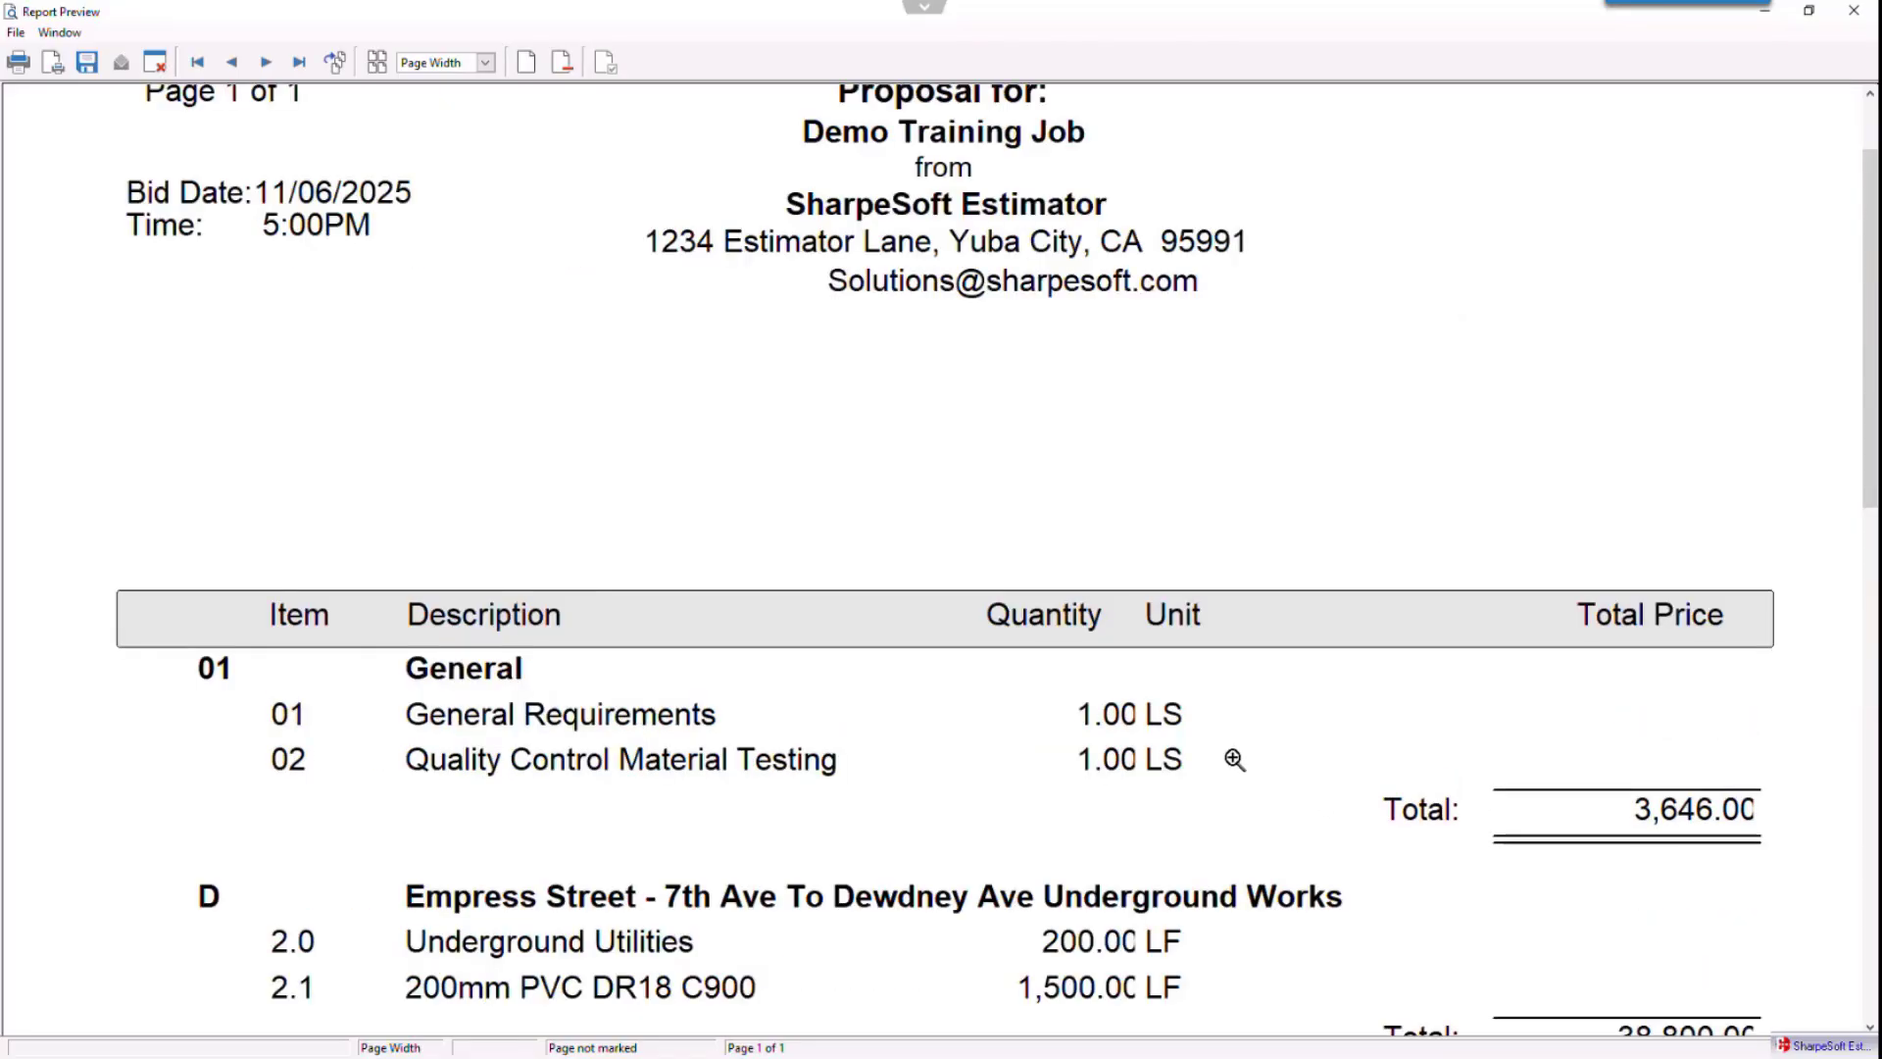
scroll(1231, 751, "down", 1)
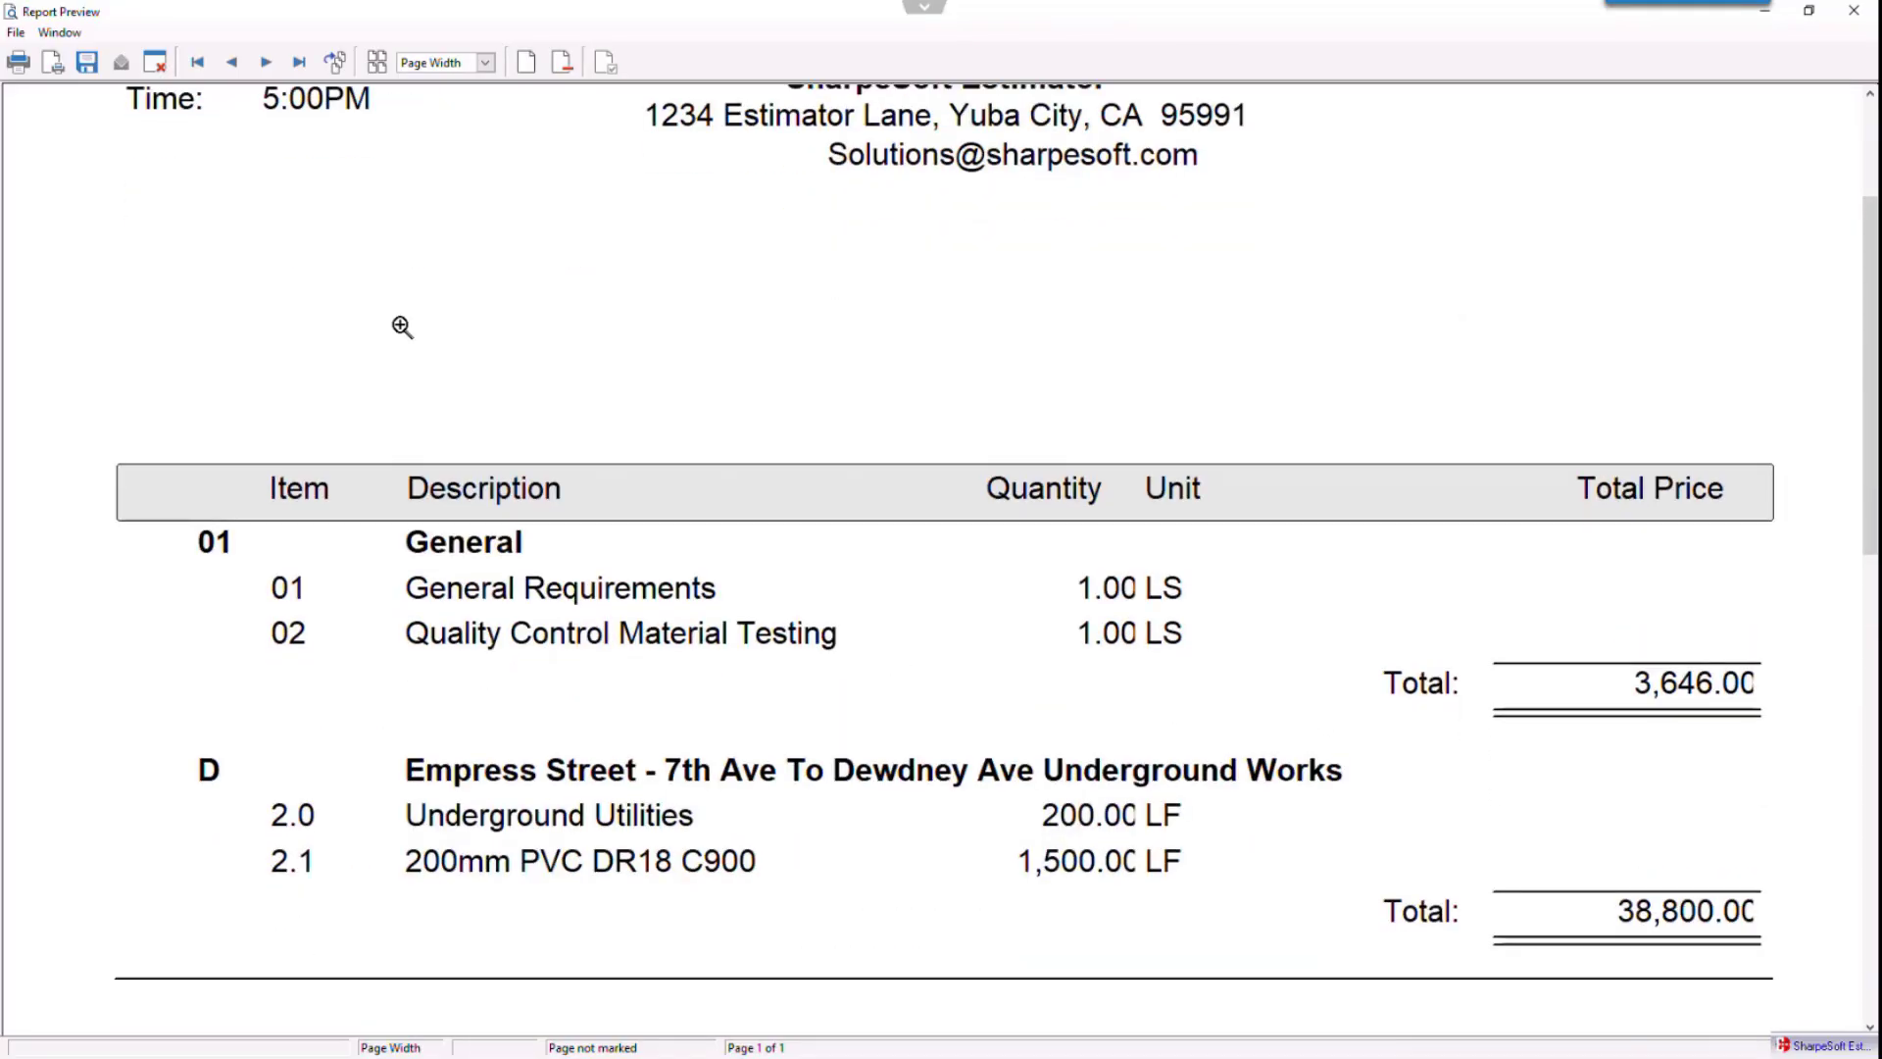
scroll(547, 334, "down", 2)
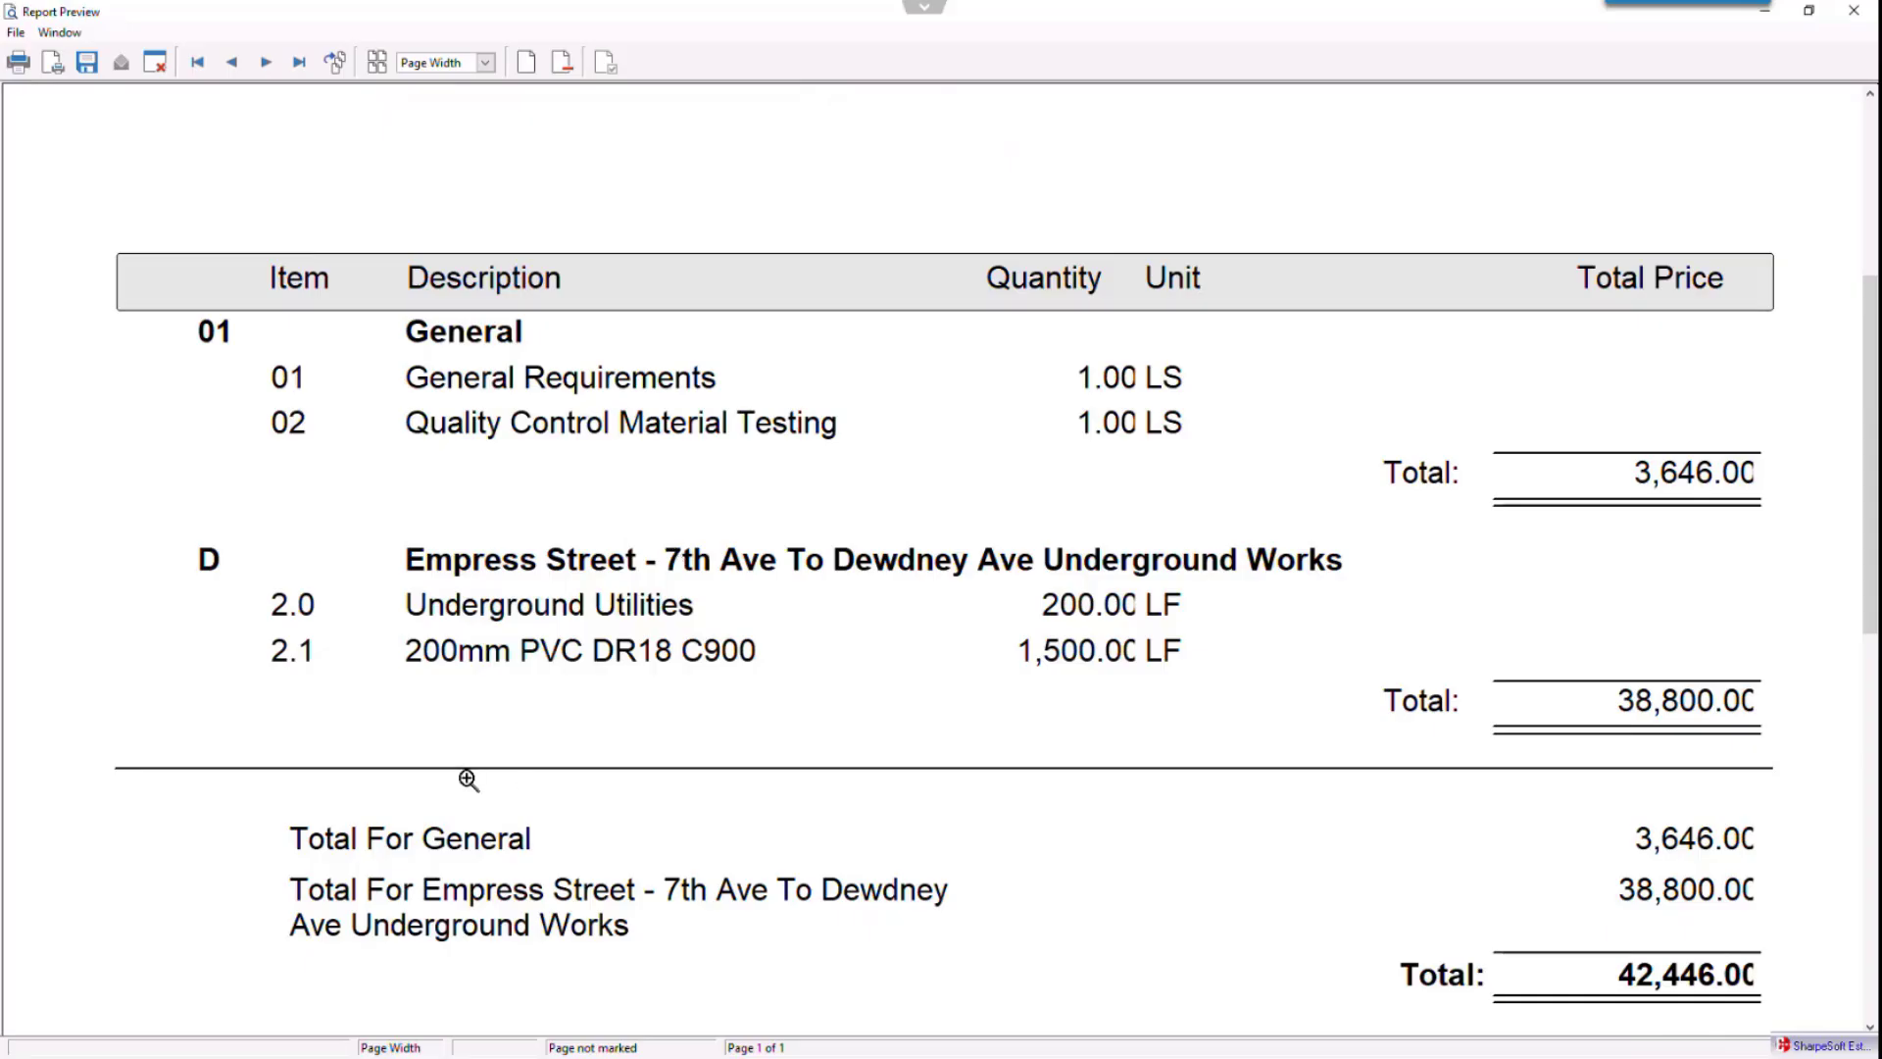
scroll(509, 829, "down", 1)
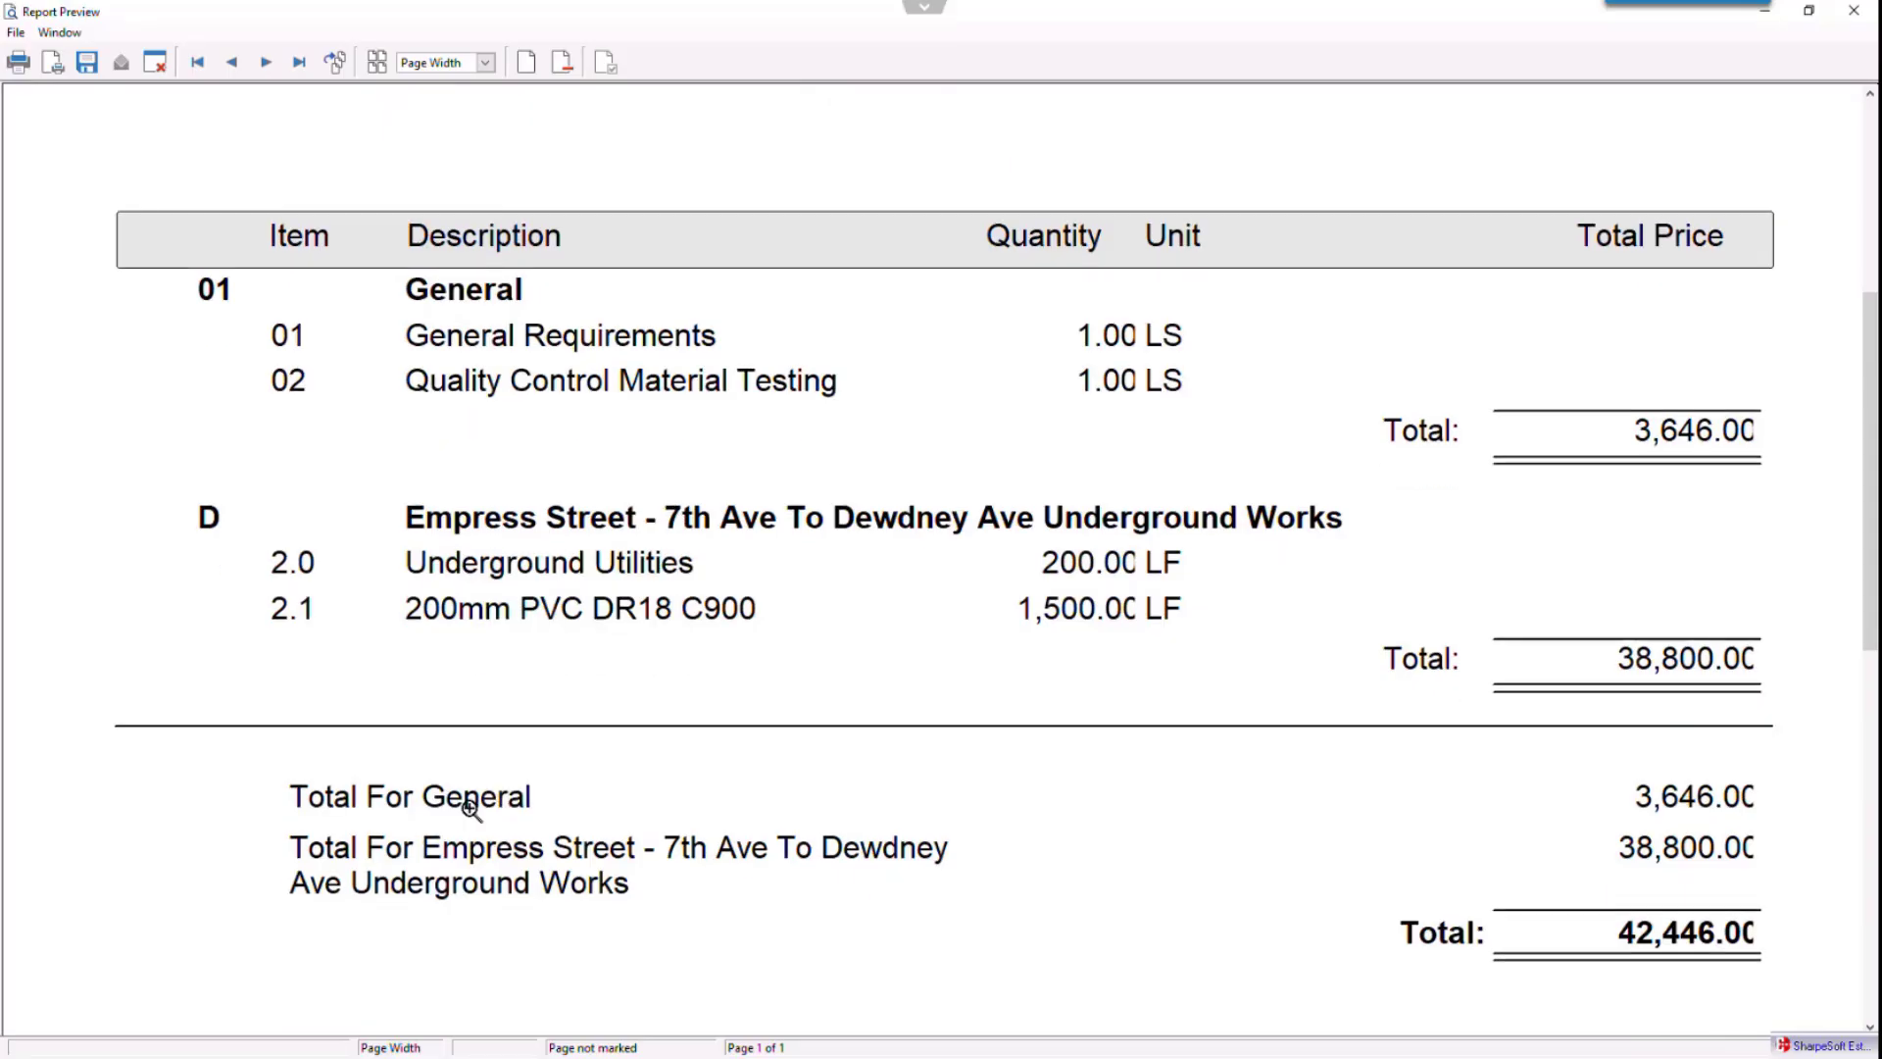
- Recheck the proposal's group totals, overall total and header, and close its preview
scroll(686, 833, "down", 3)
scroll(779, 851, "down", 2)
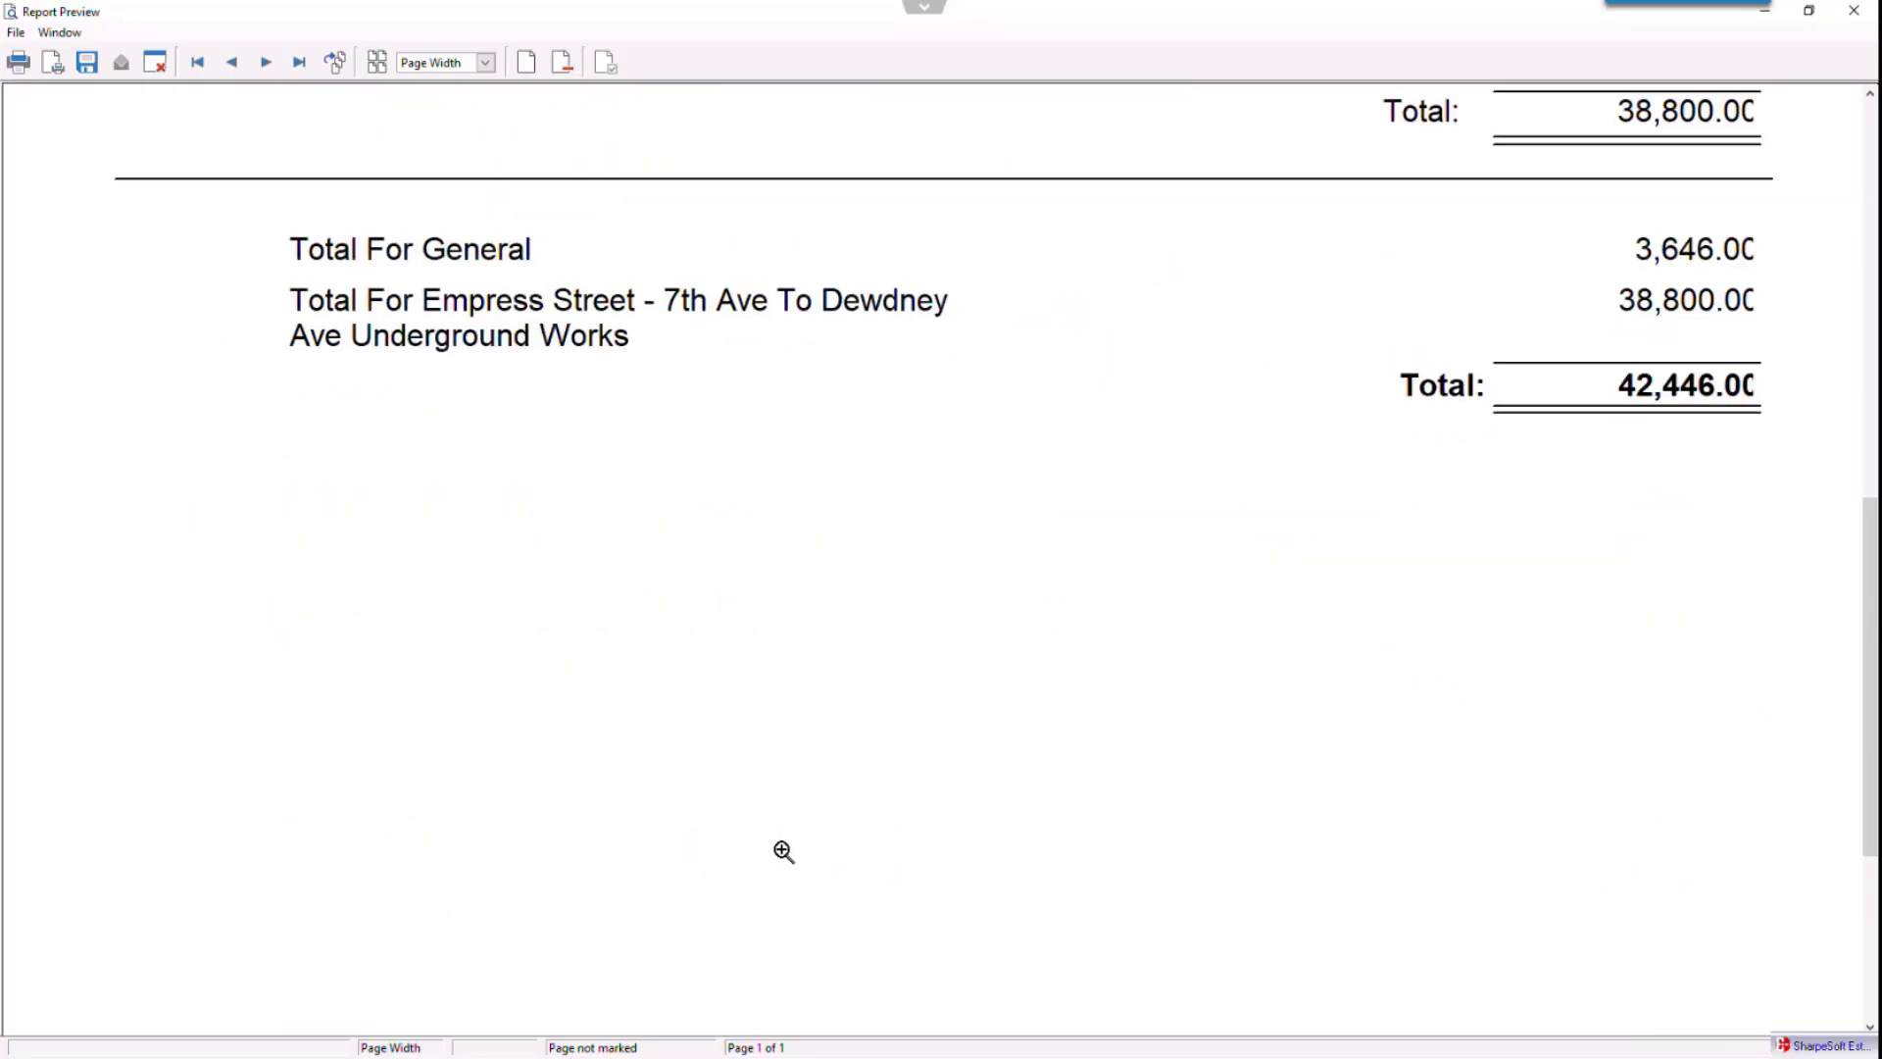
scroll(605, 677, "up", 2)
scroll(605, 677, "up", 5)
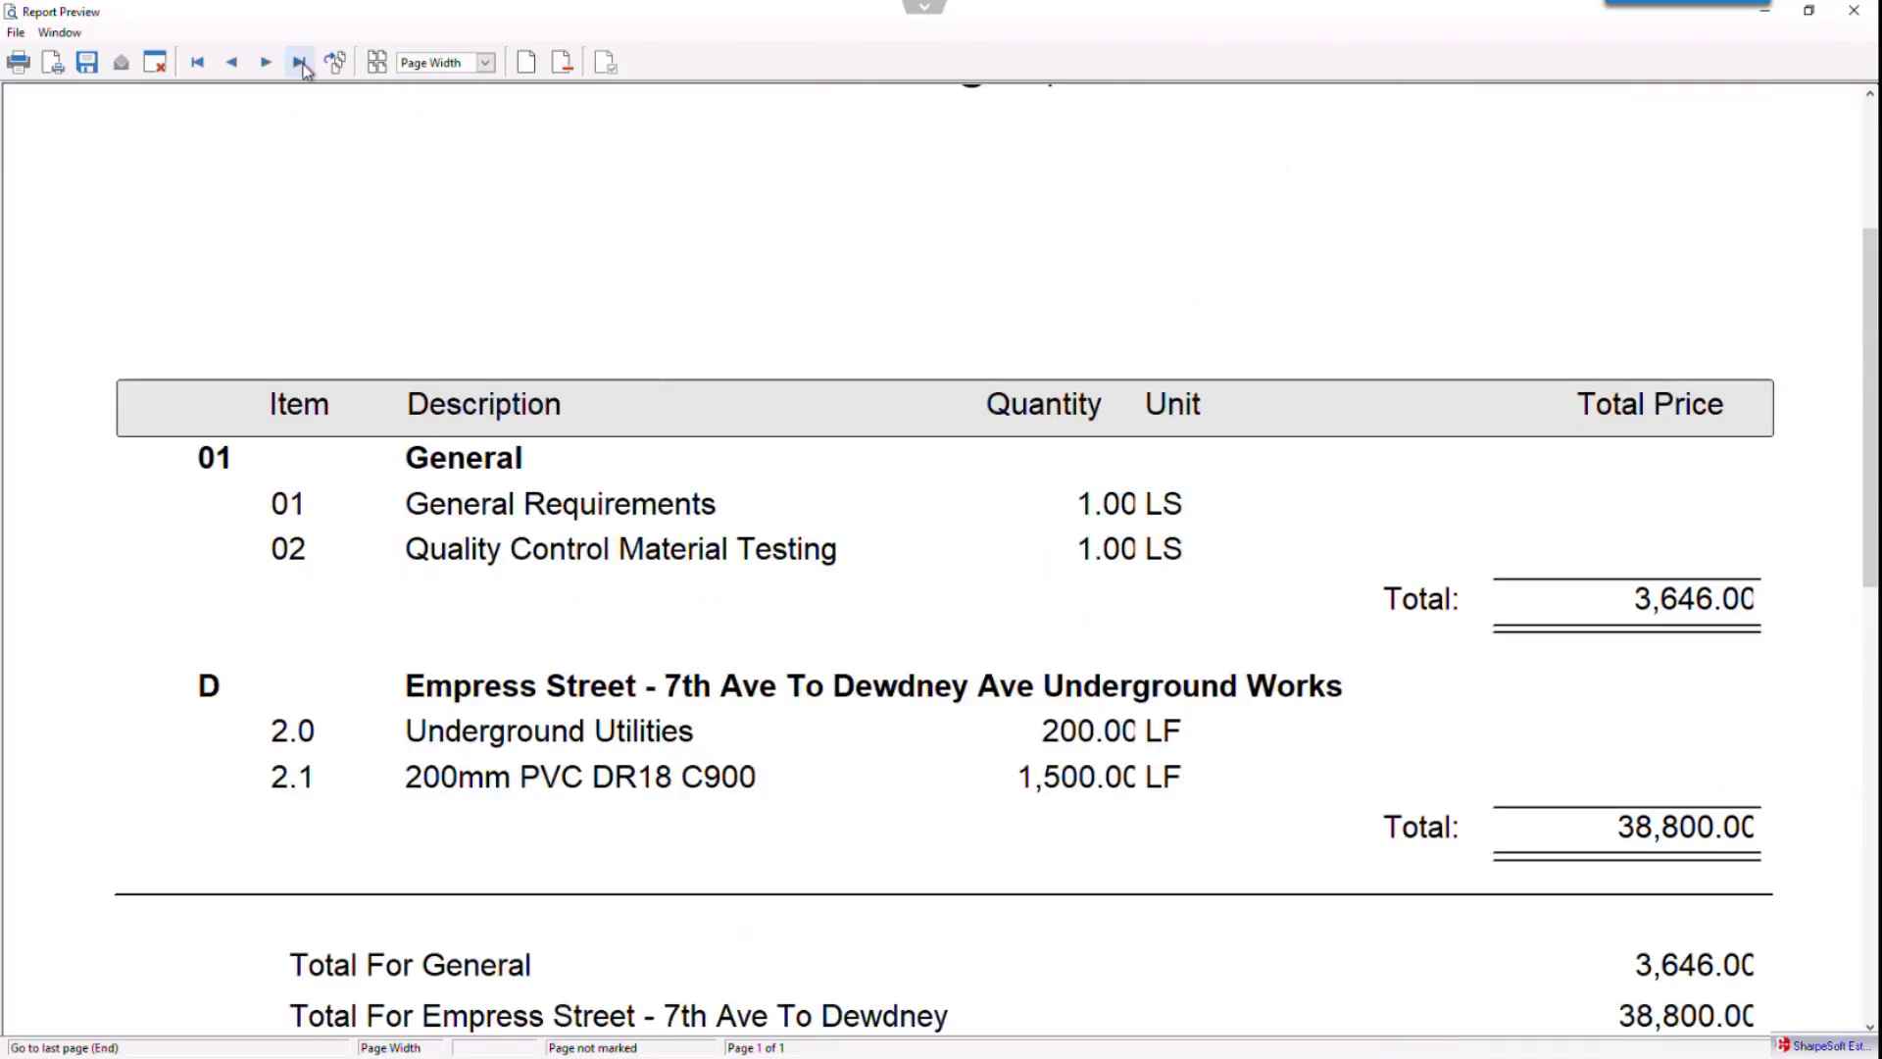
scroll(981, 544, "up", 3)
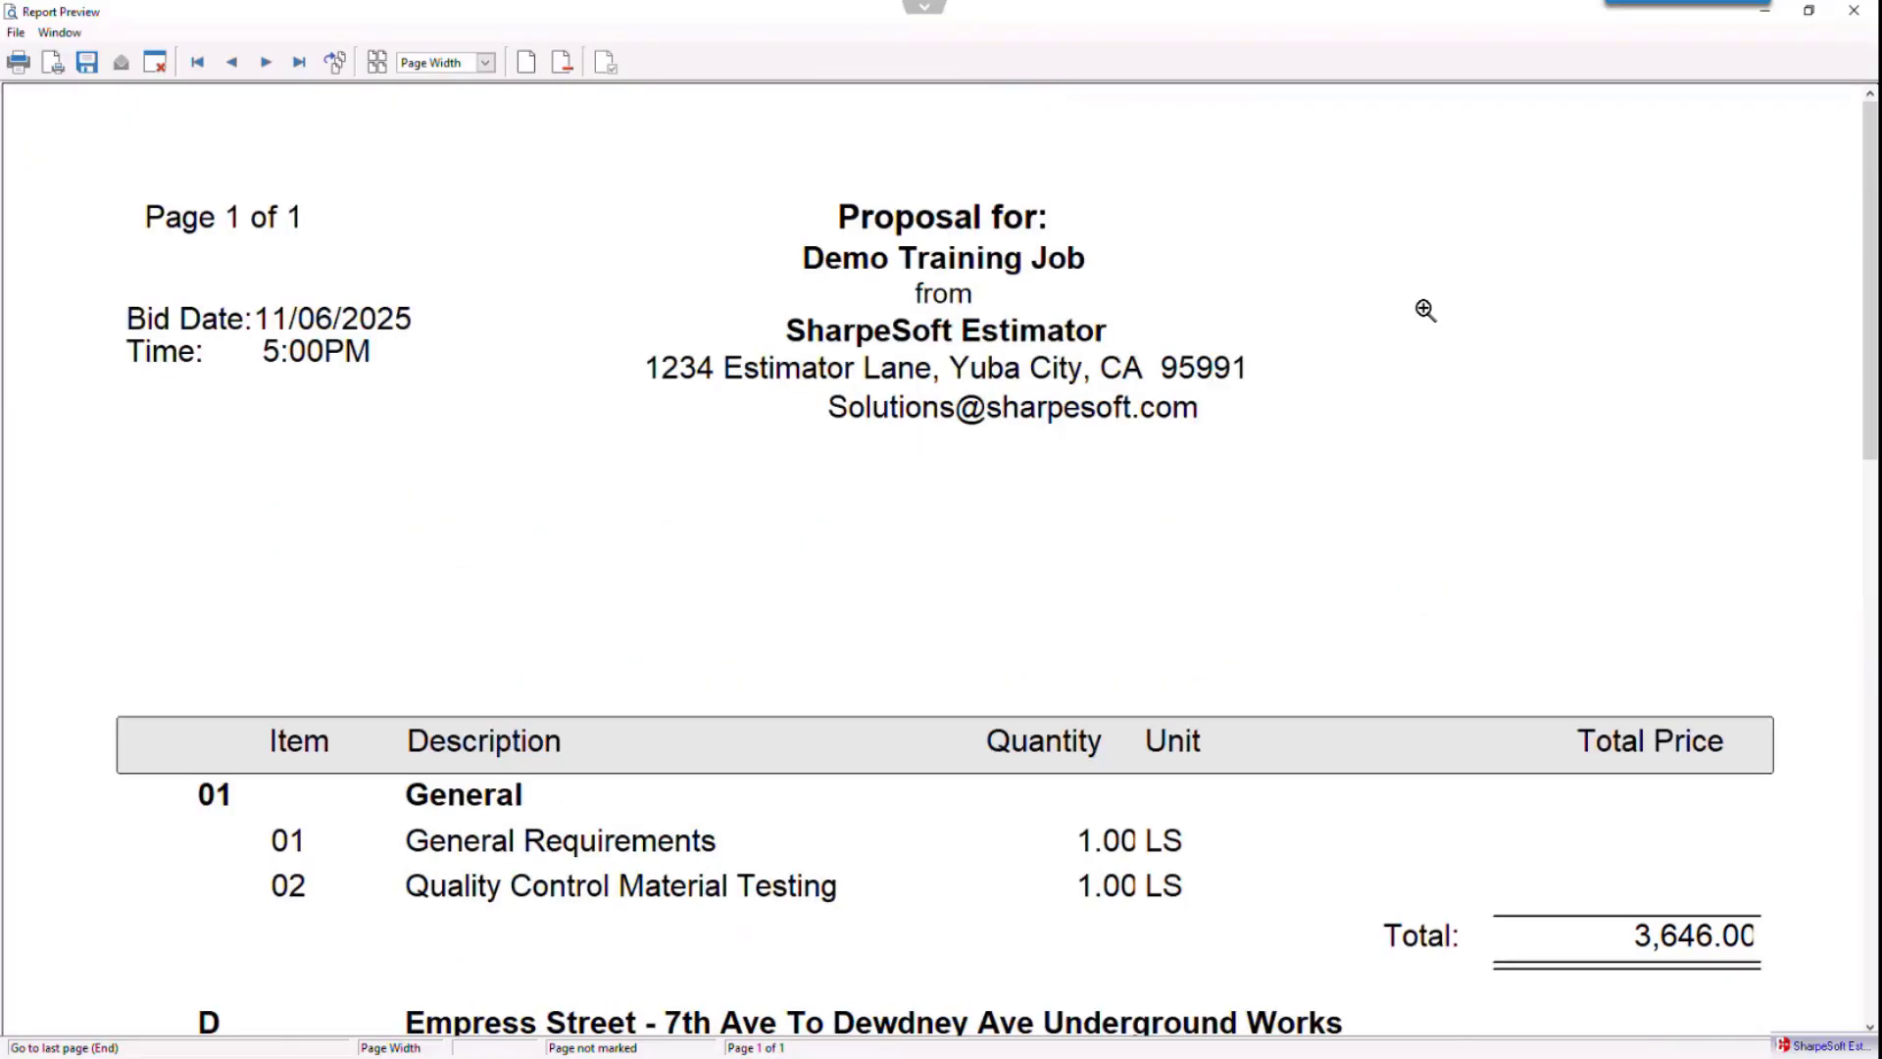
left_click(1854, 11)
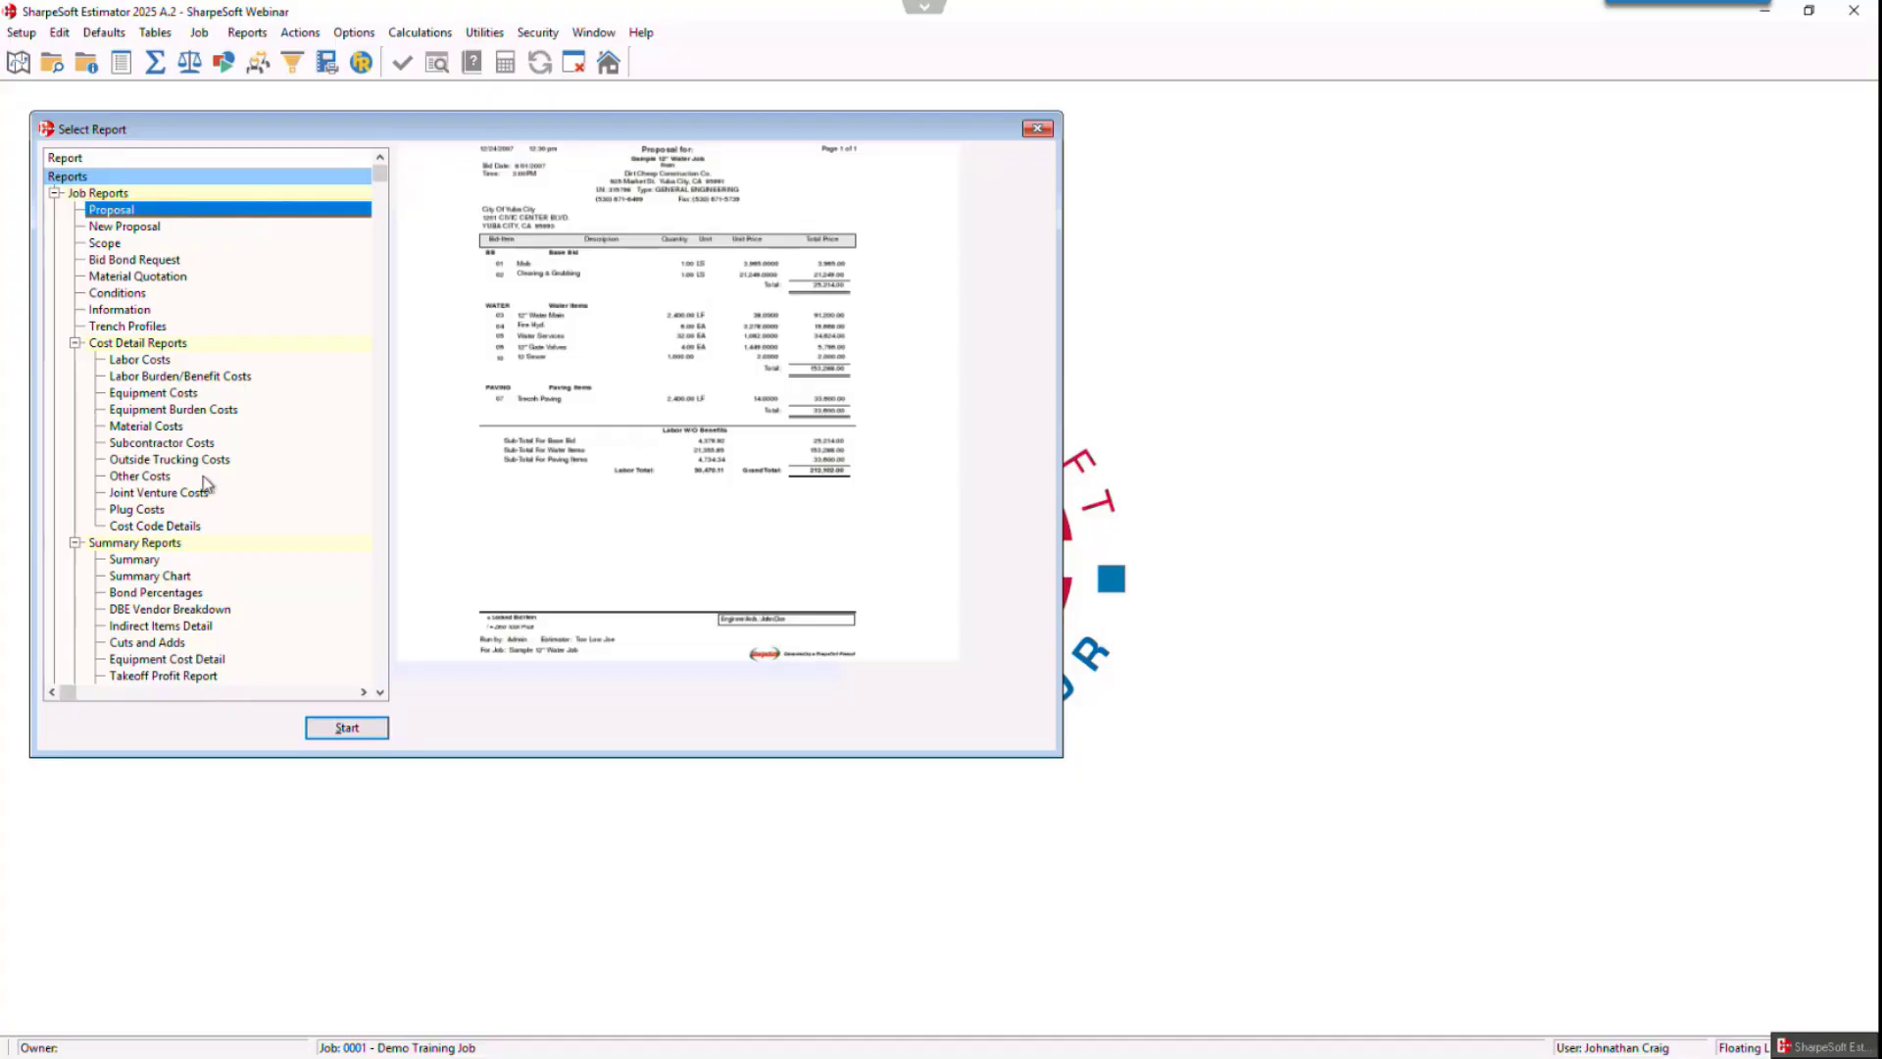
- Select the Item Cost Detail report from the Bid-Item Reports and generate it as an on-screen view with its current processing options
scroll(185, 510, "down", 4)
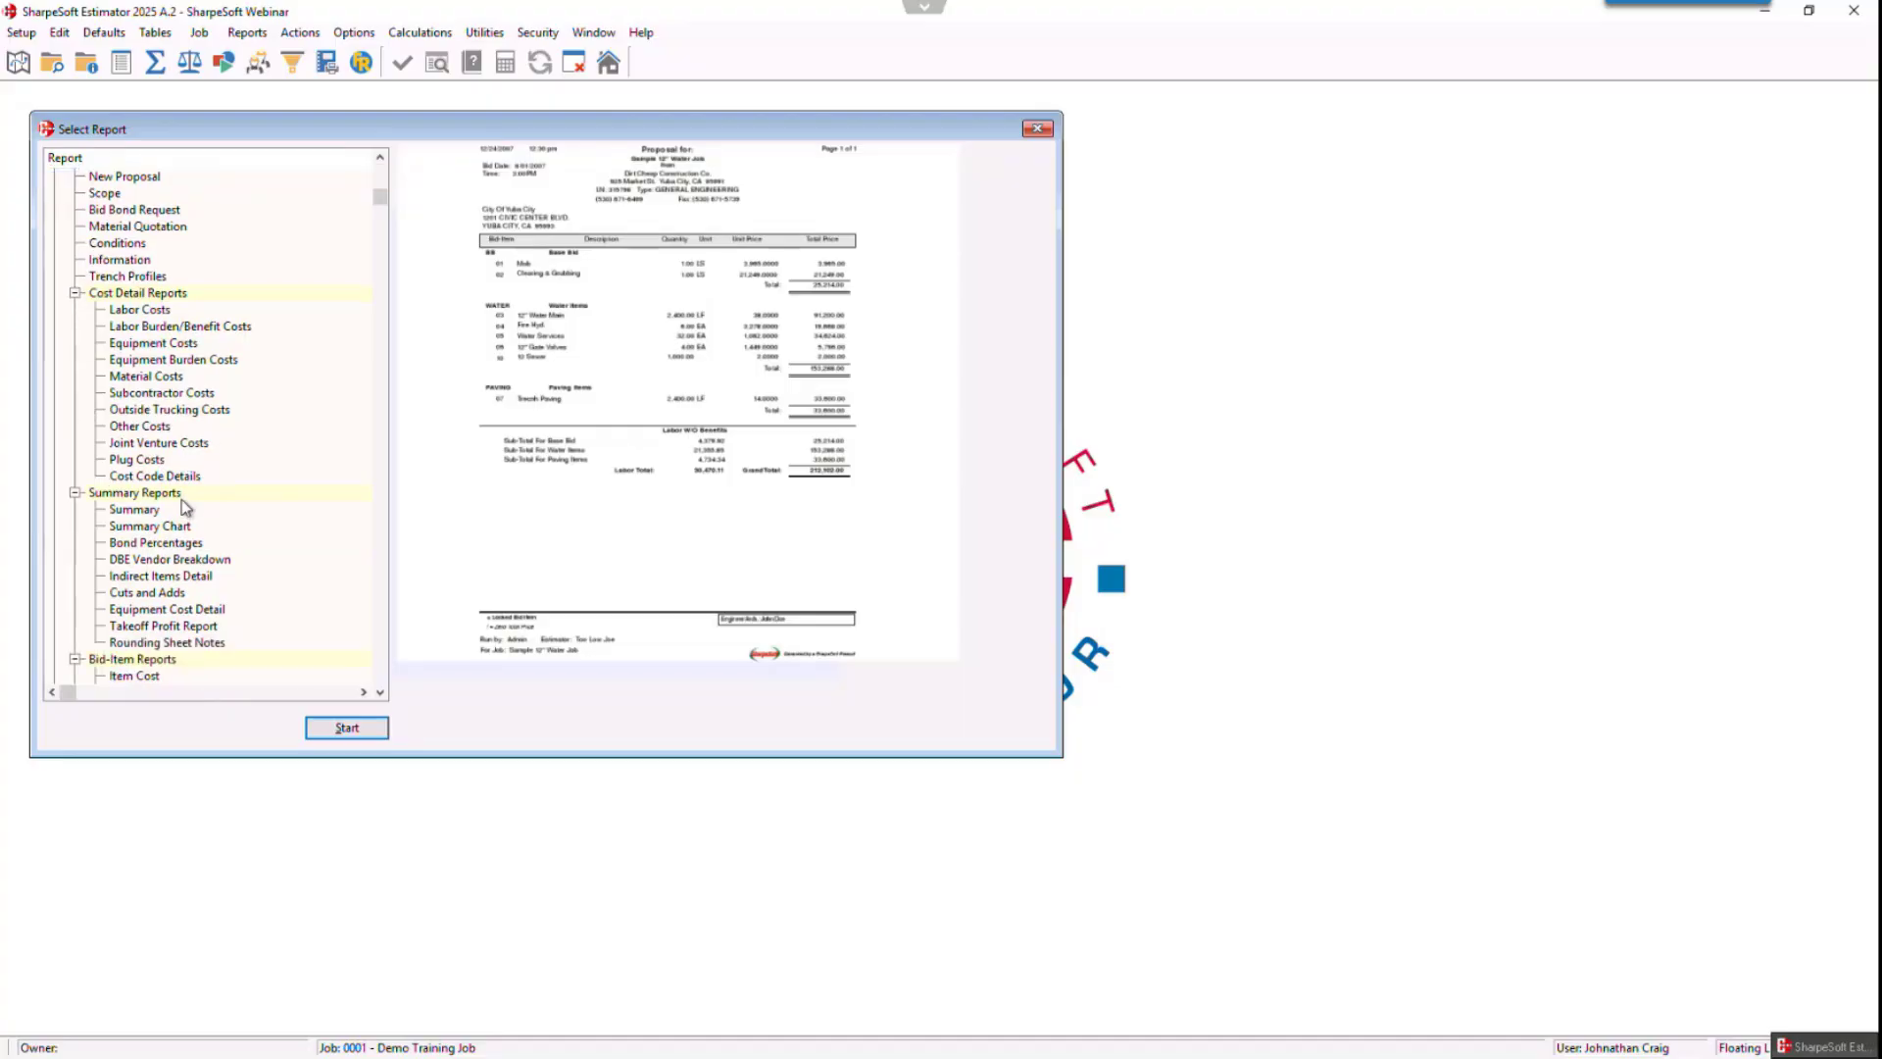
left_click(166, 593)
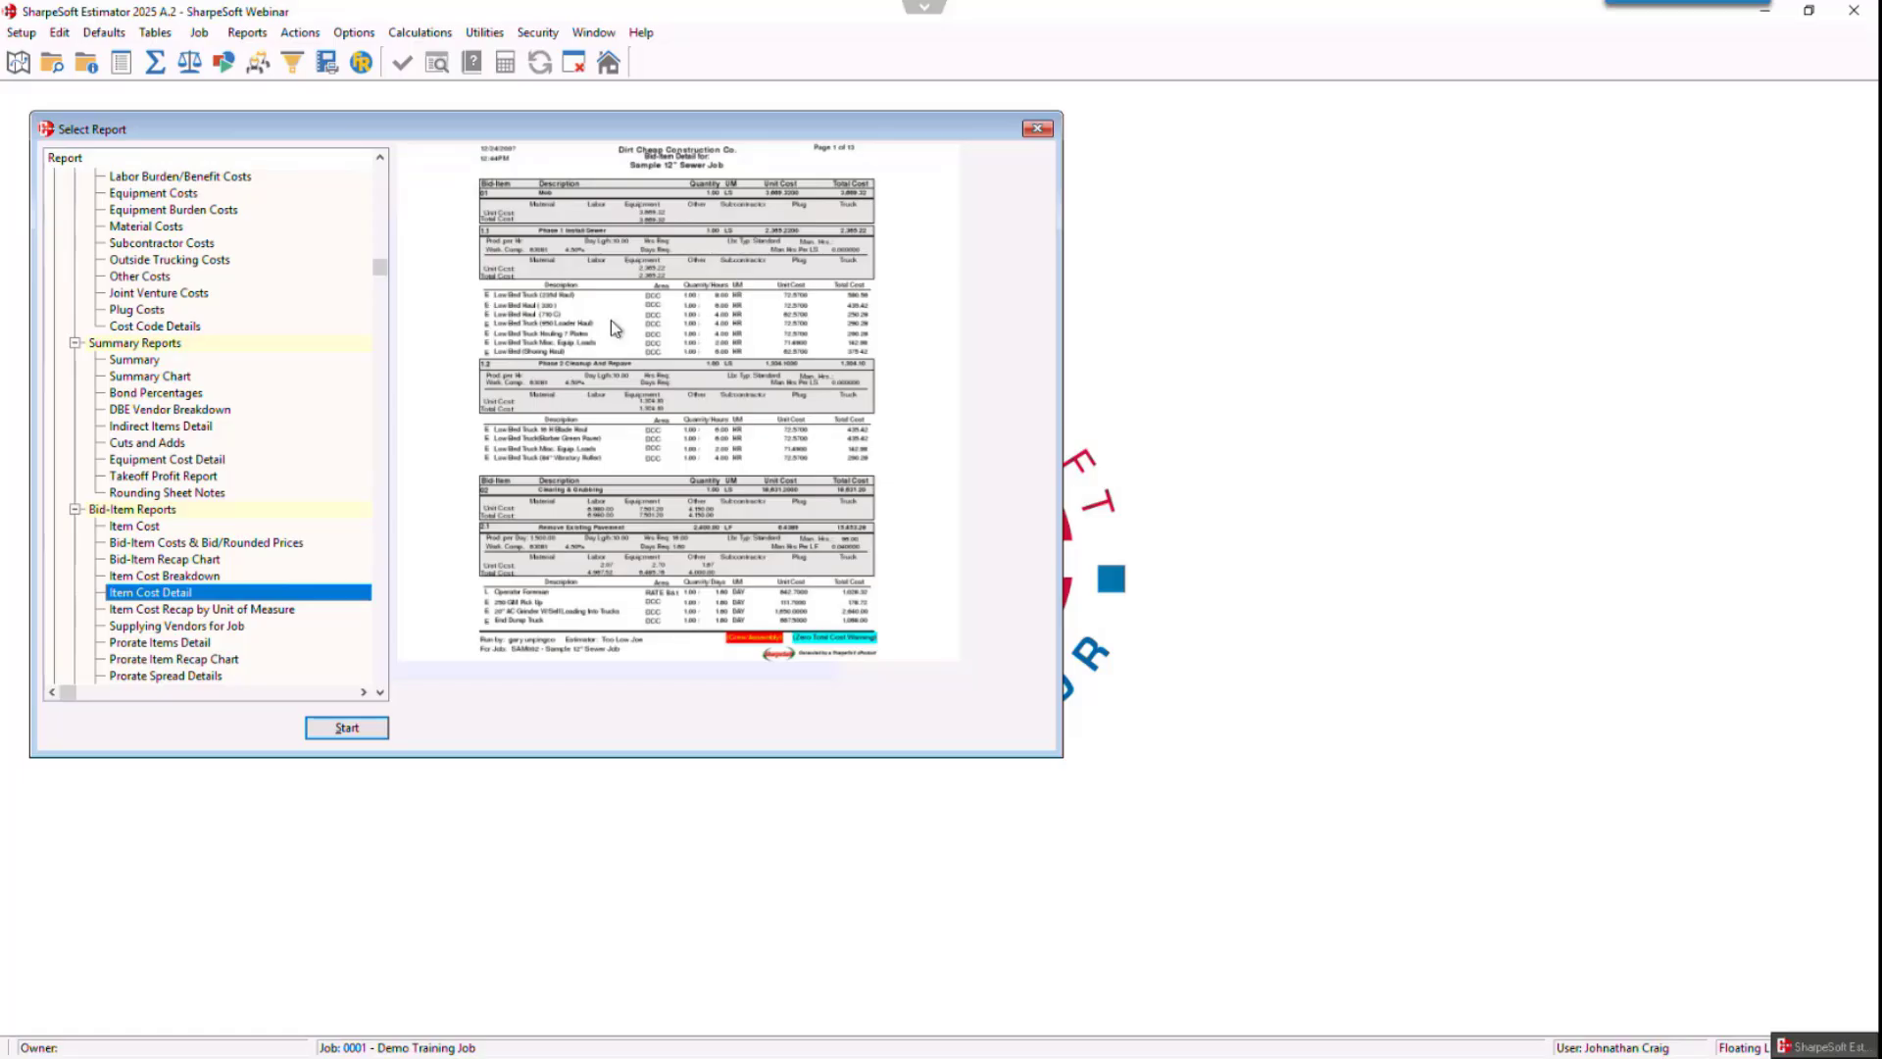
left_click(359, 735)
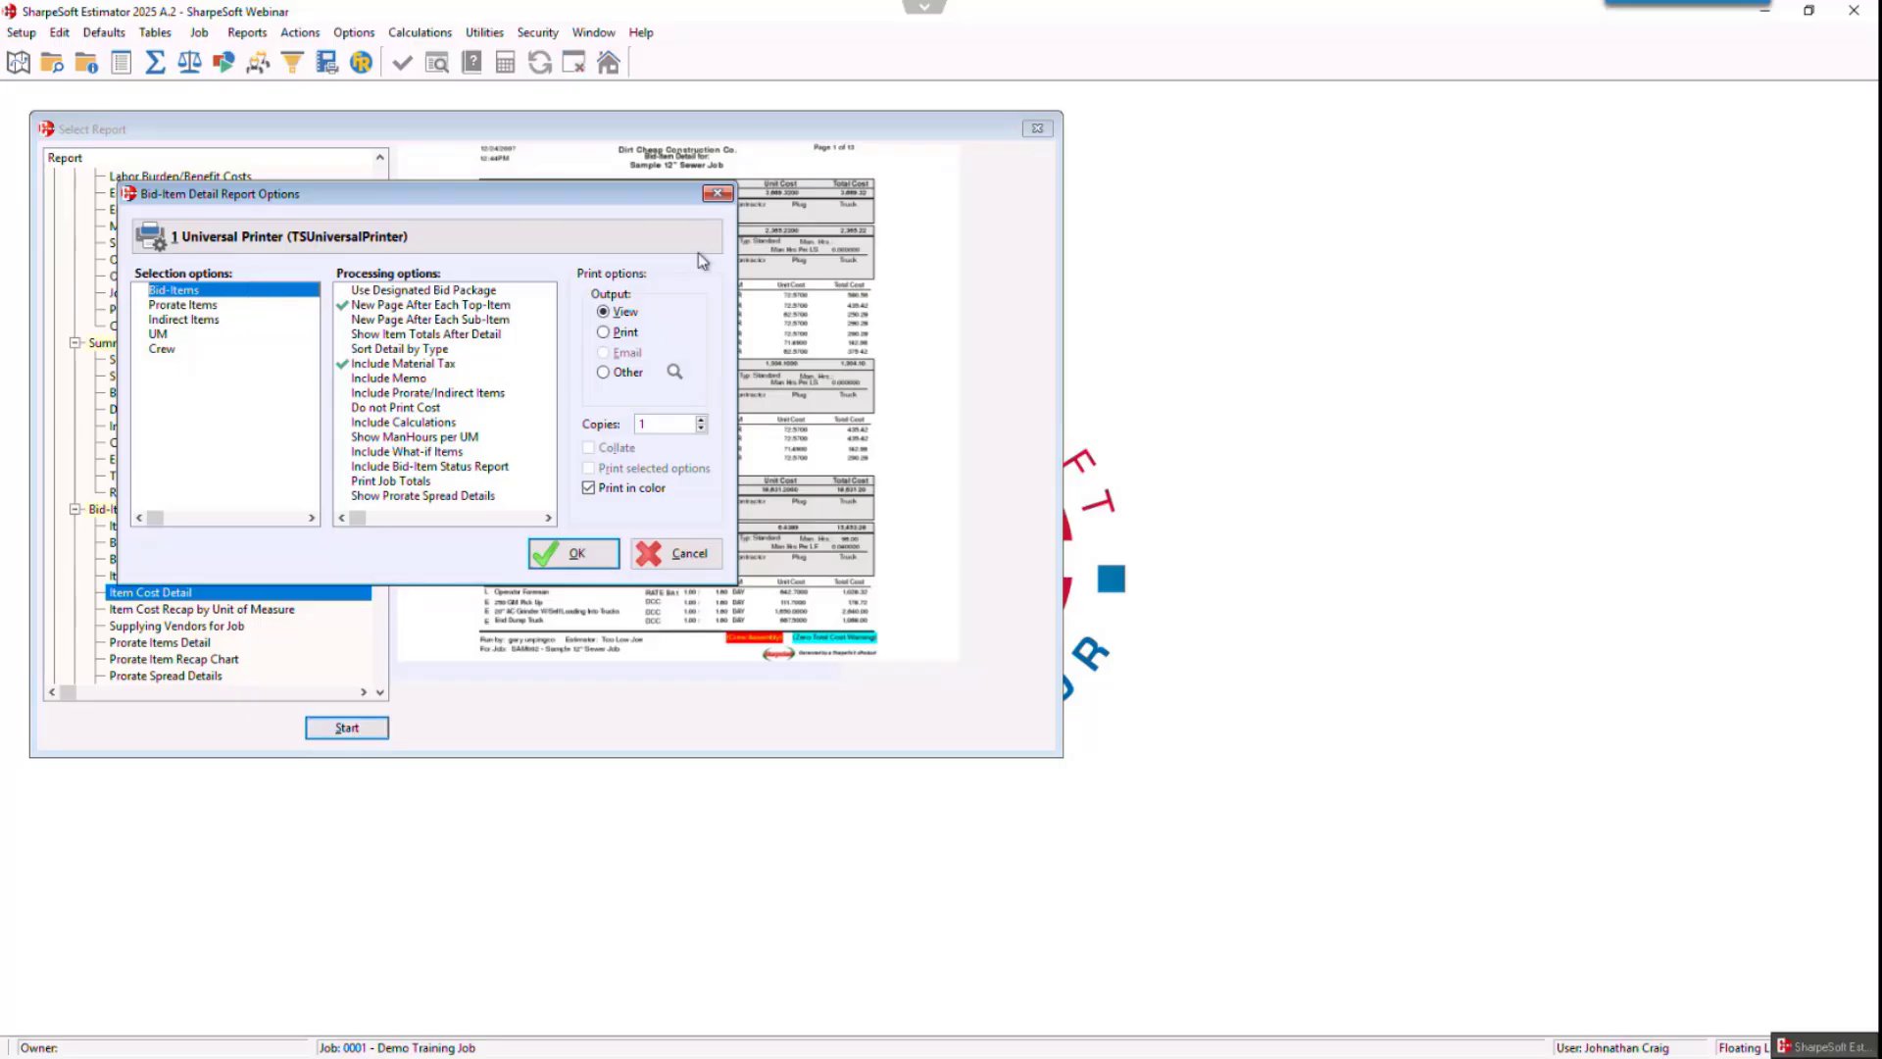
left_click_drag(491, 193, 508, 363)
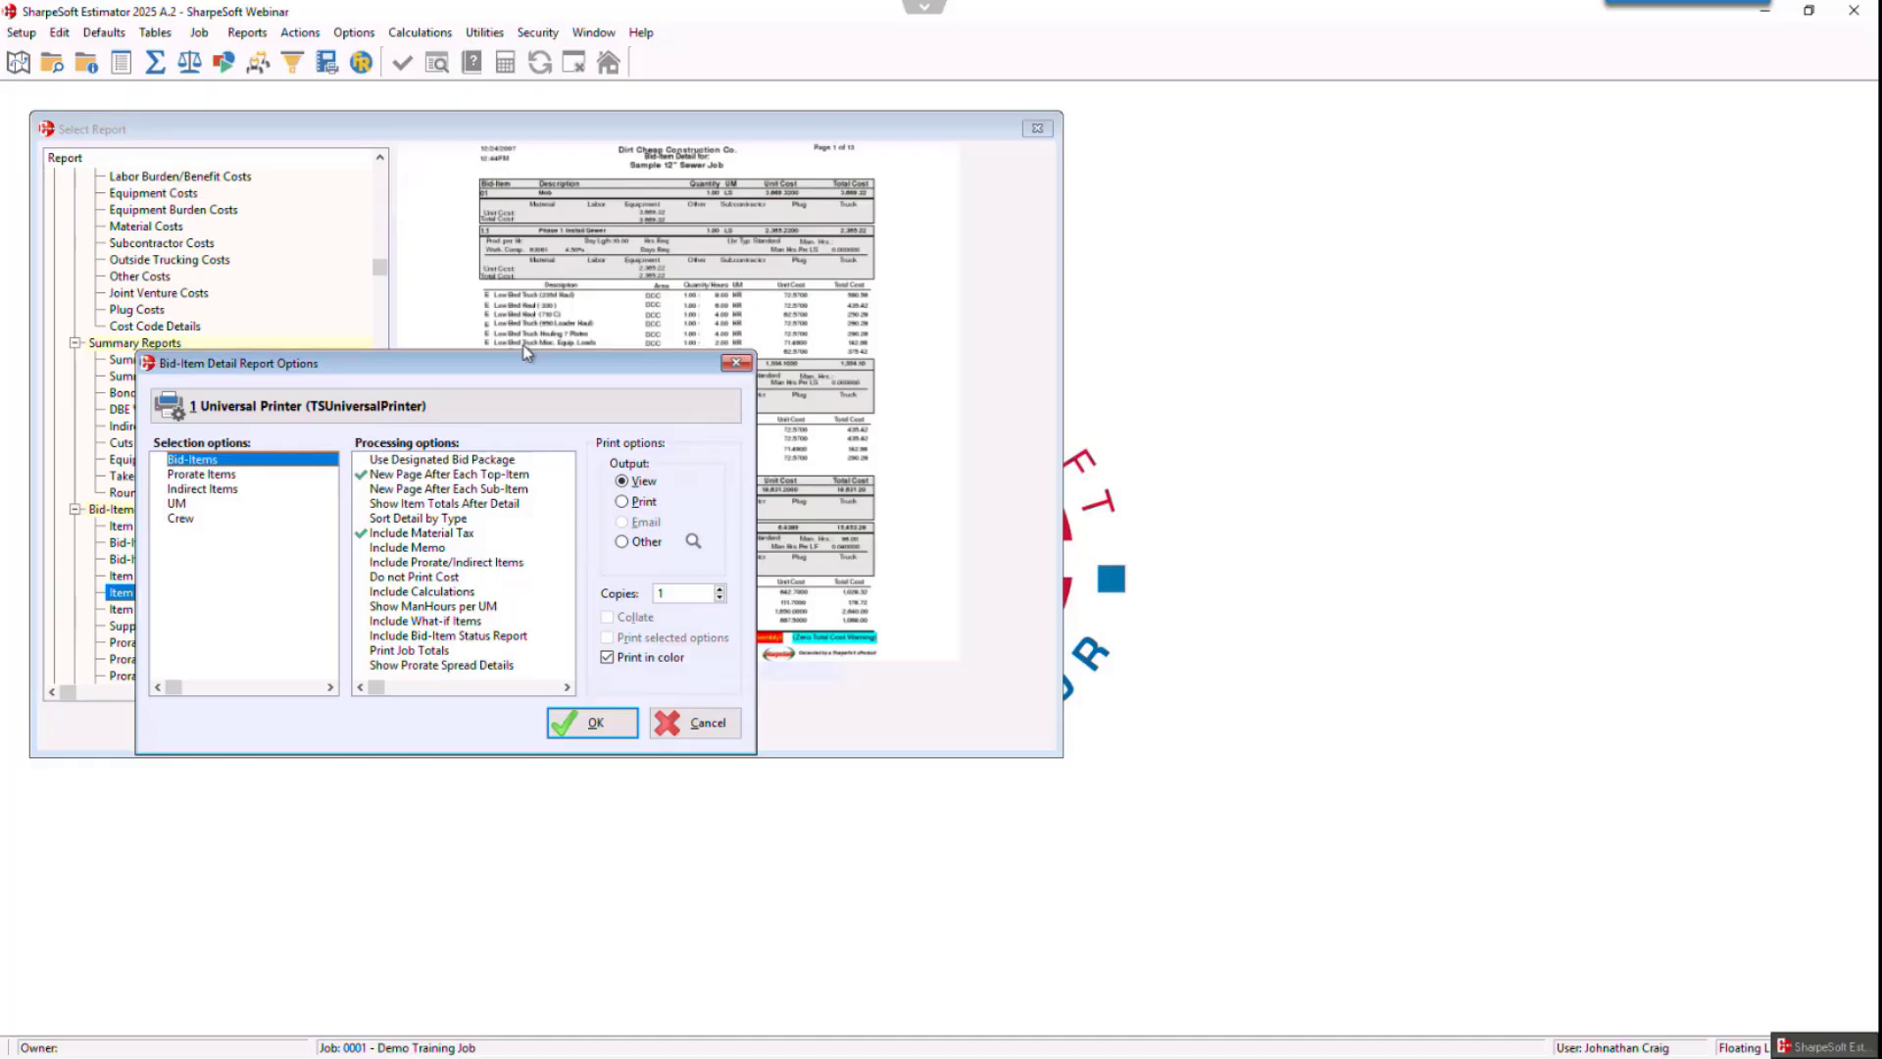
left_click_drag(526, 361, 549, 273)
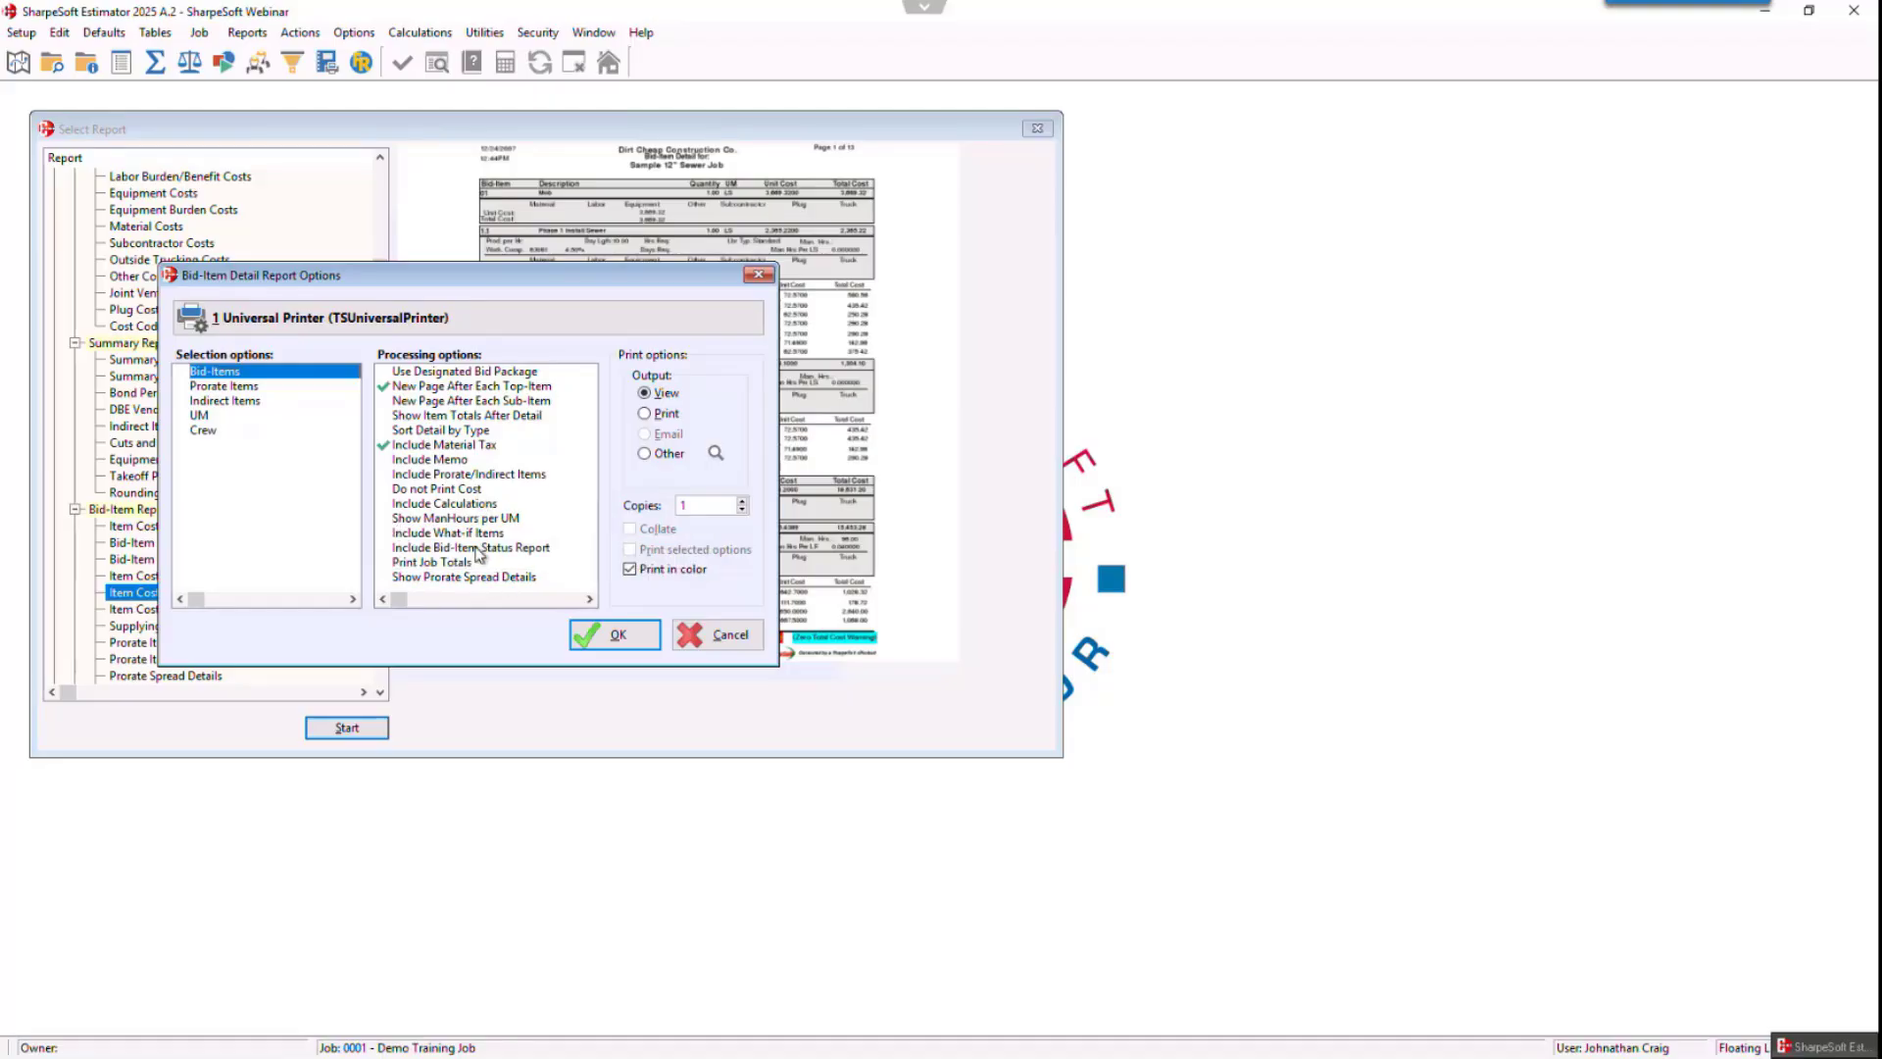
left_click(618, 637)
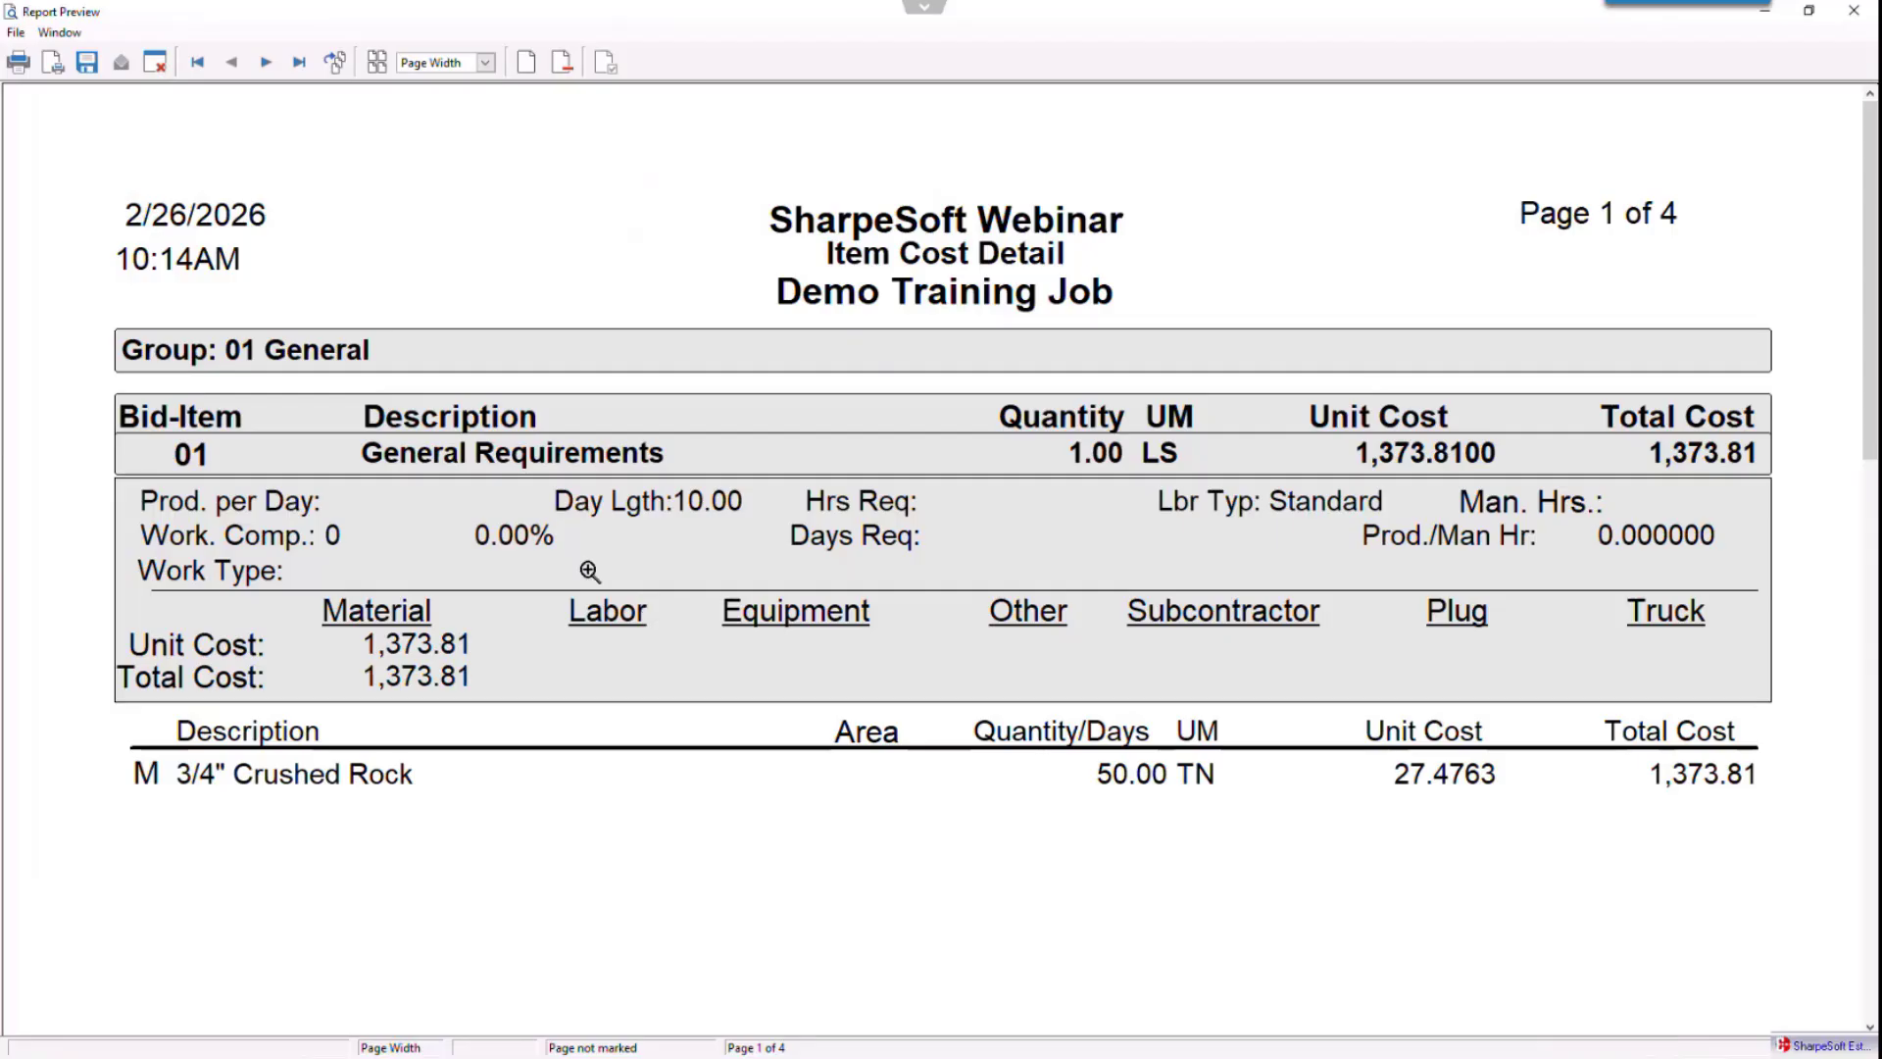
- Read the cost details of General Requirements and Quality Control Material Testing, paging forward to the Underground Utilities bid item
scroll(603, 690, "down", 1)
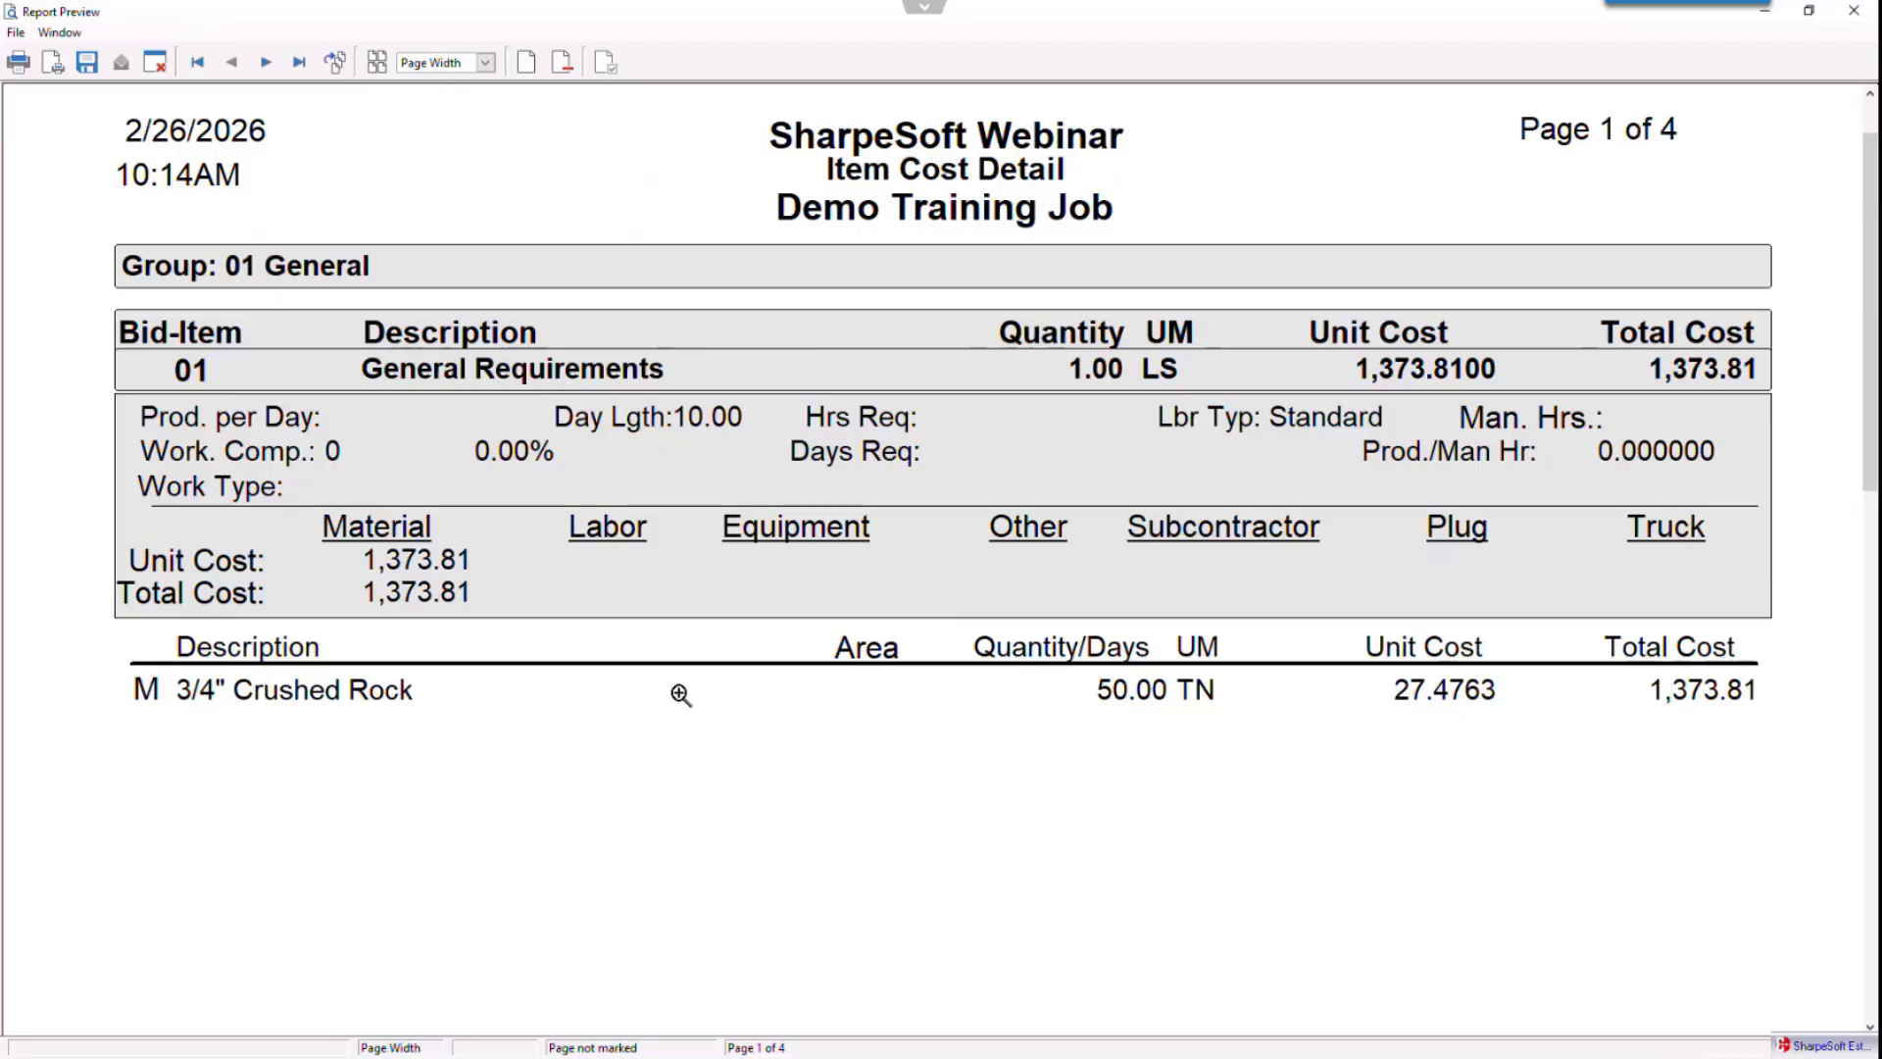
left_click(268, 65)
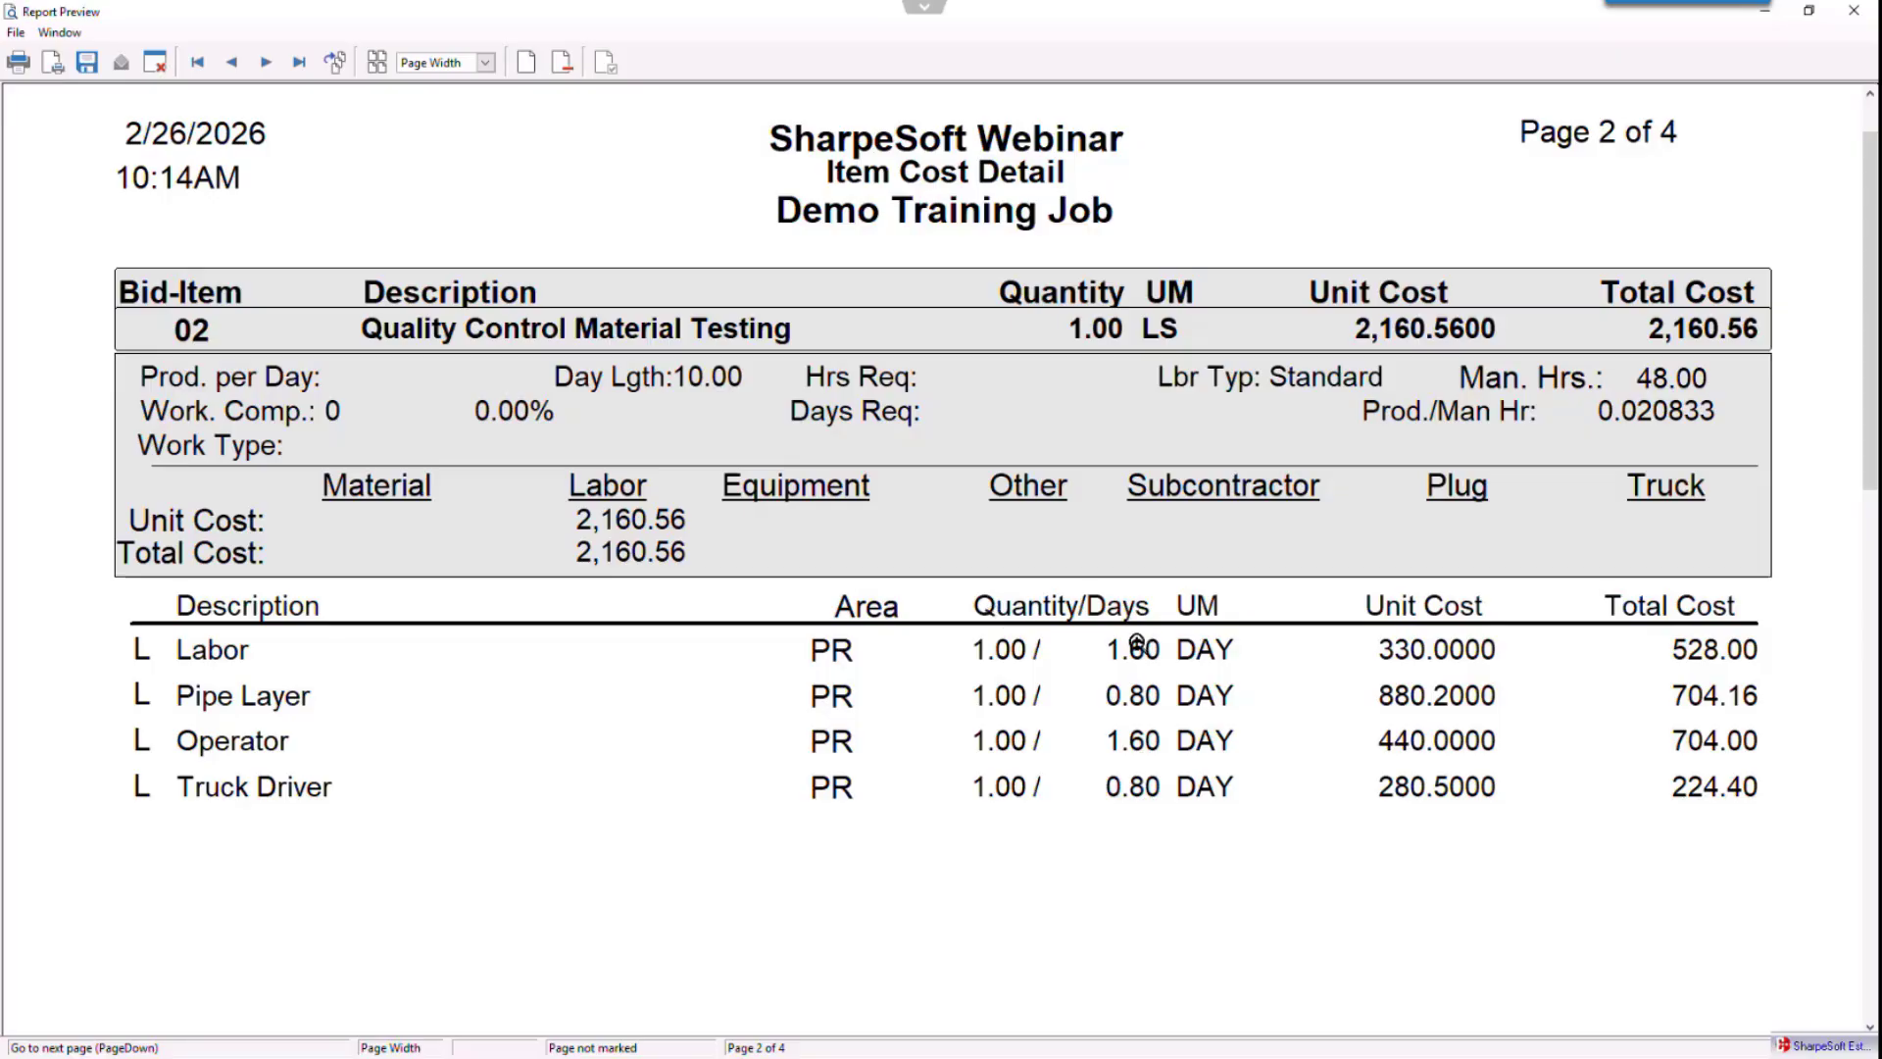
left_click(266, 63)
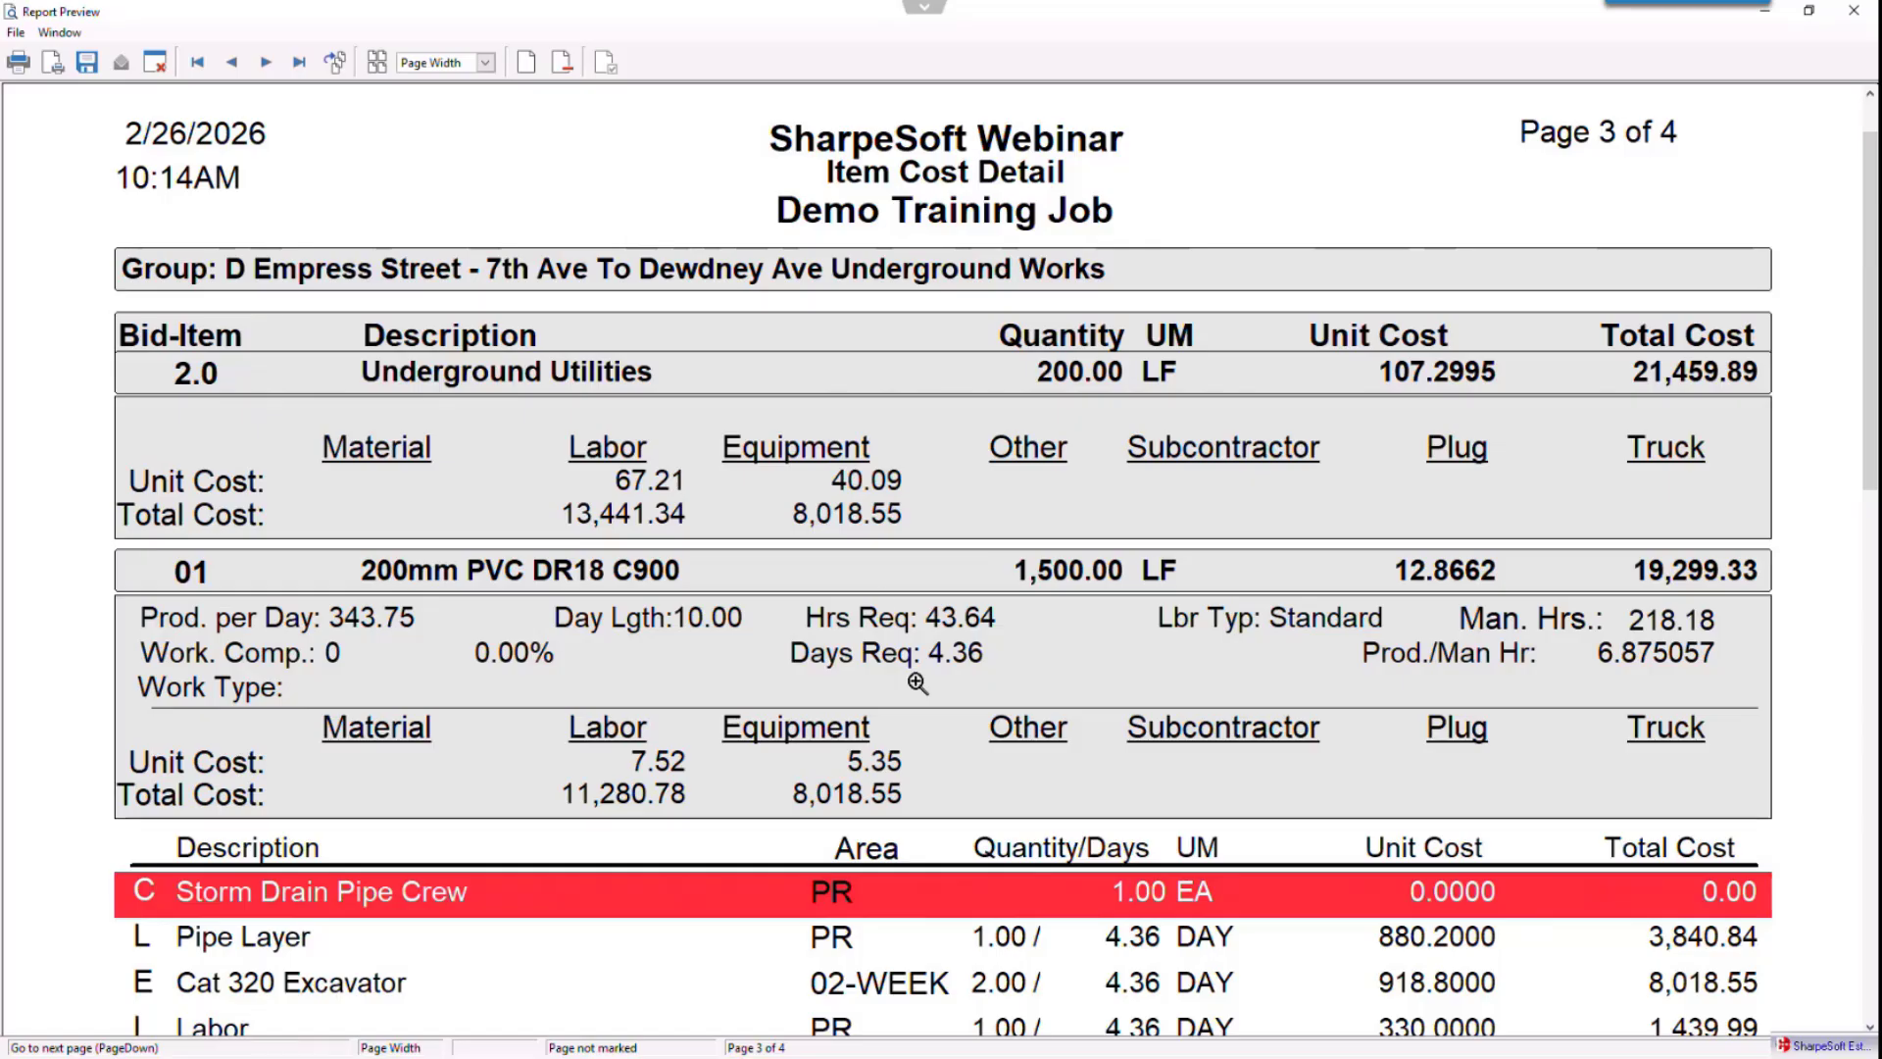
- Examine the Underground Utilities sub-items, including the Storm Drain Pipe Crew's labor and equipment costs, and close the Item Cost Detail report
scroll(917, 684, "down", 3)
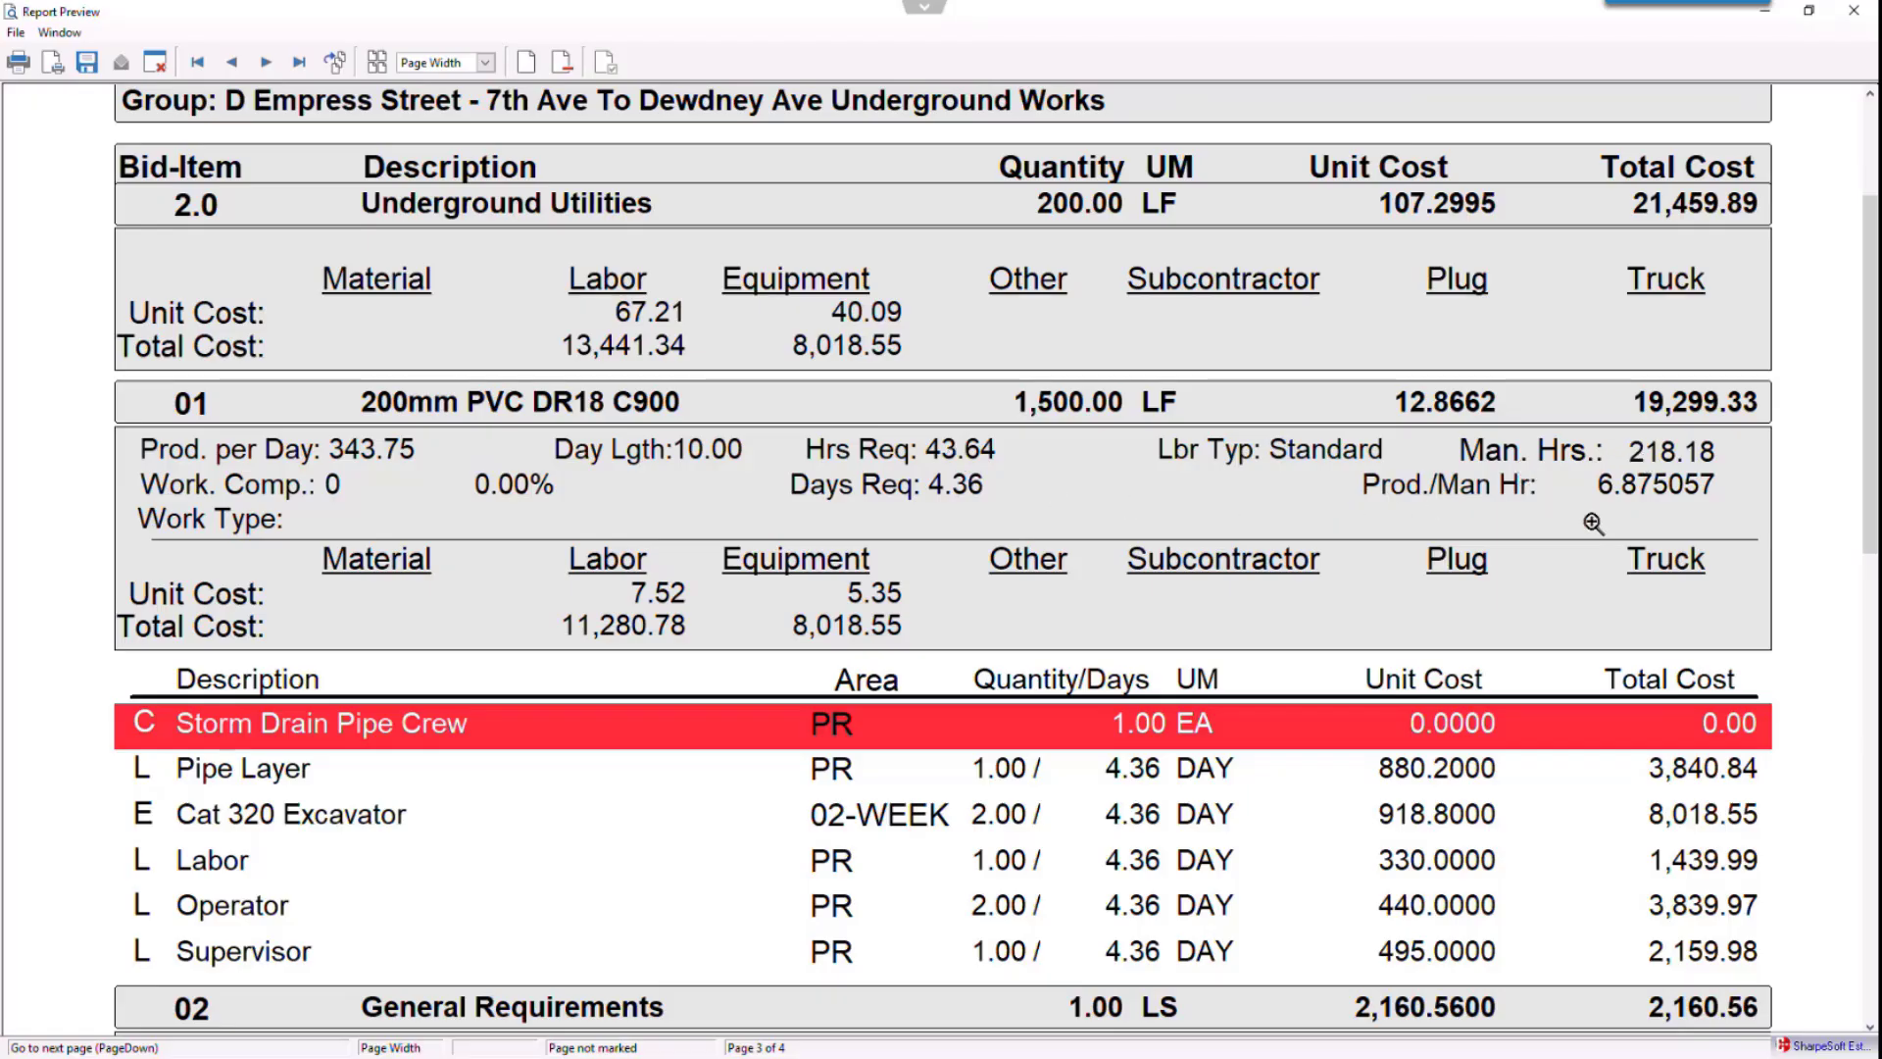
scroll(1123, 707, "down", 1)
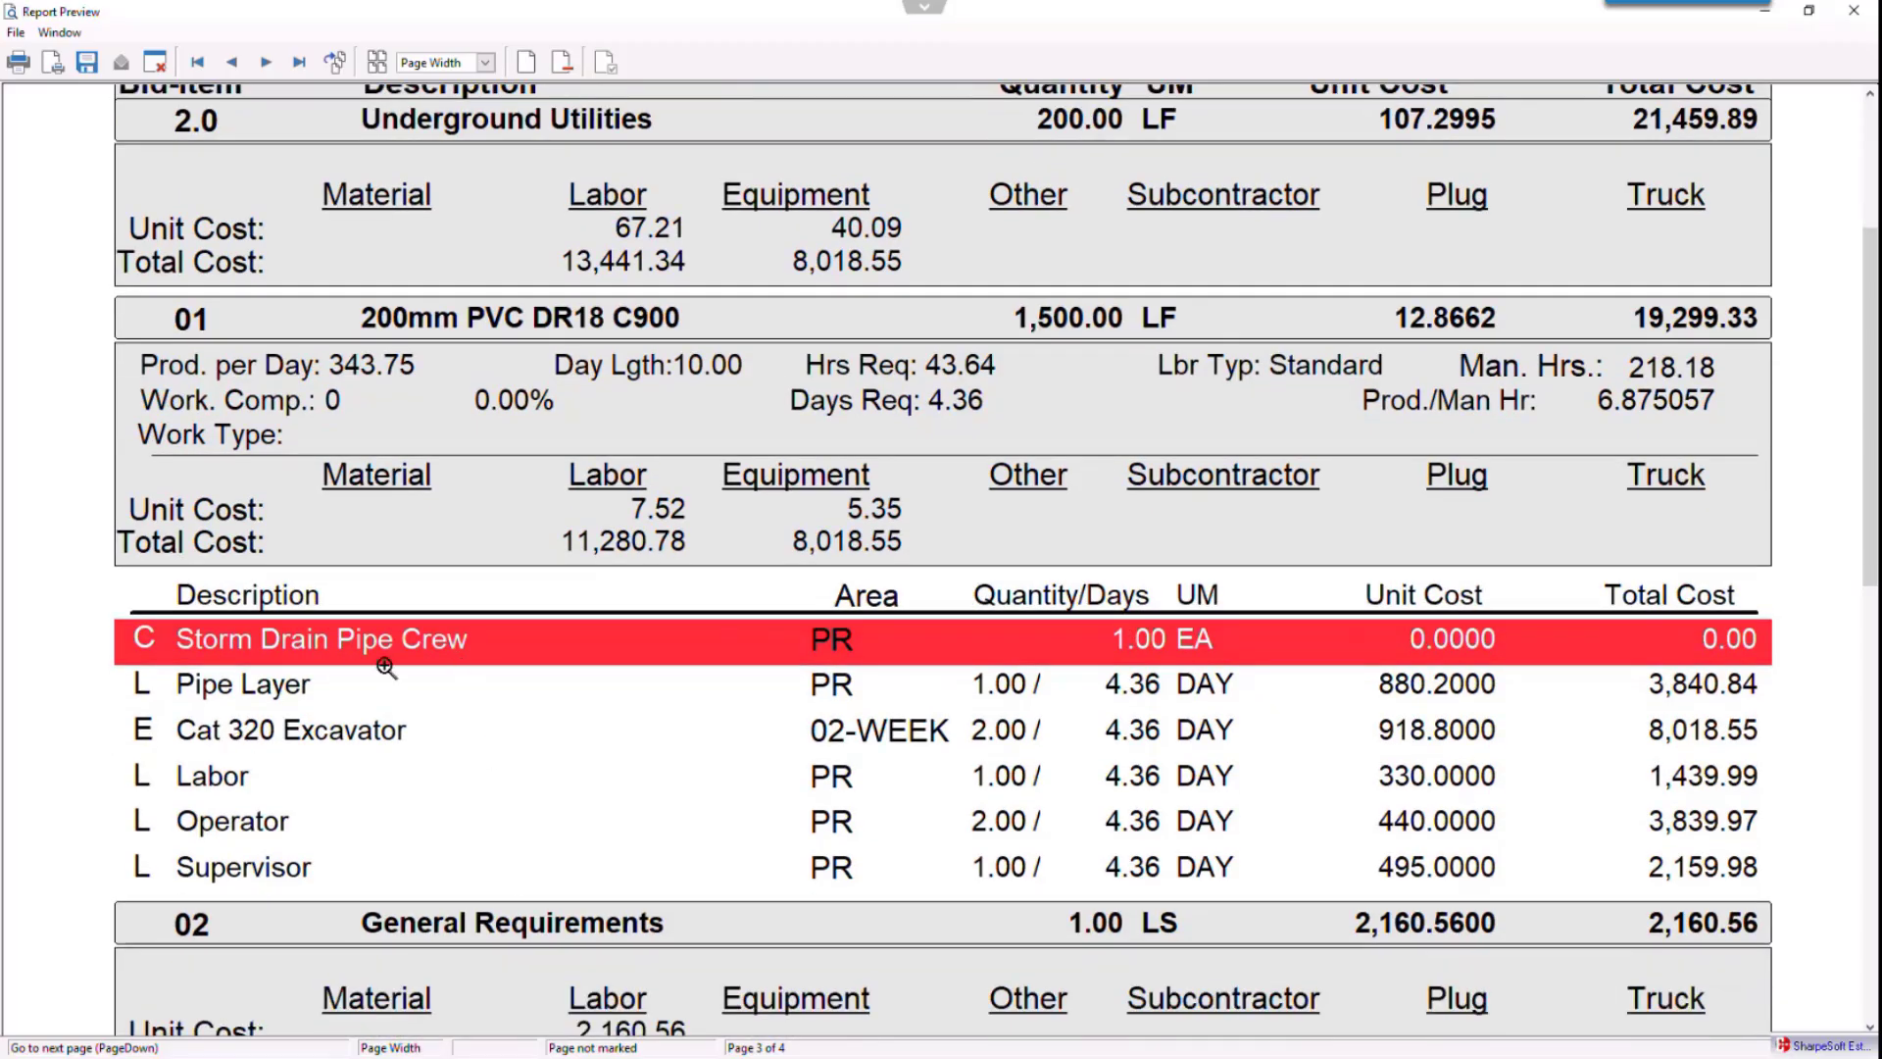
scroll(402, 696, "down", 1)
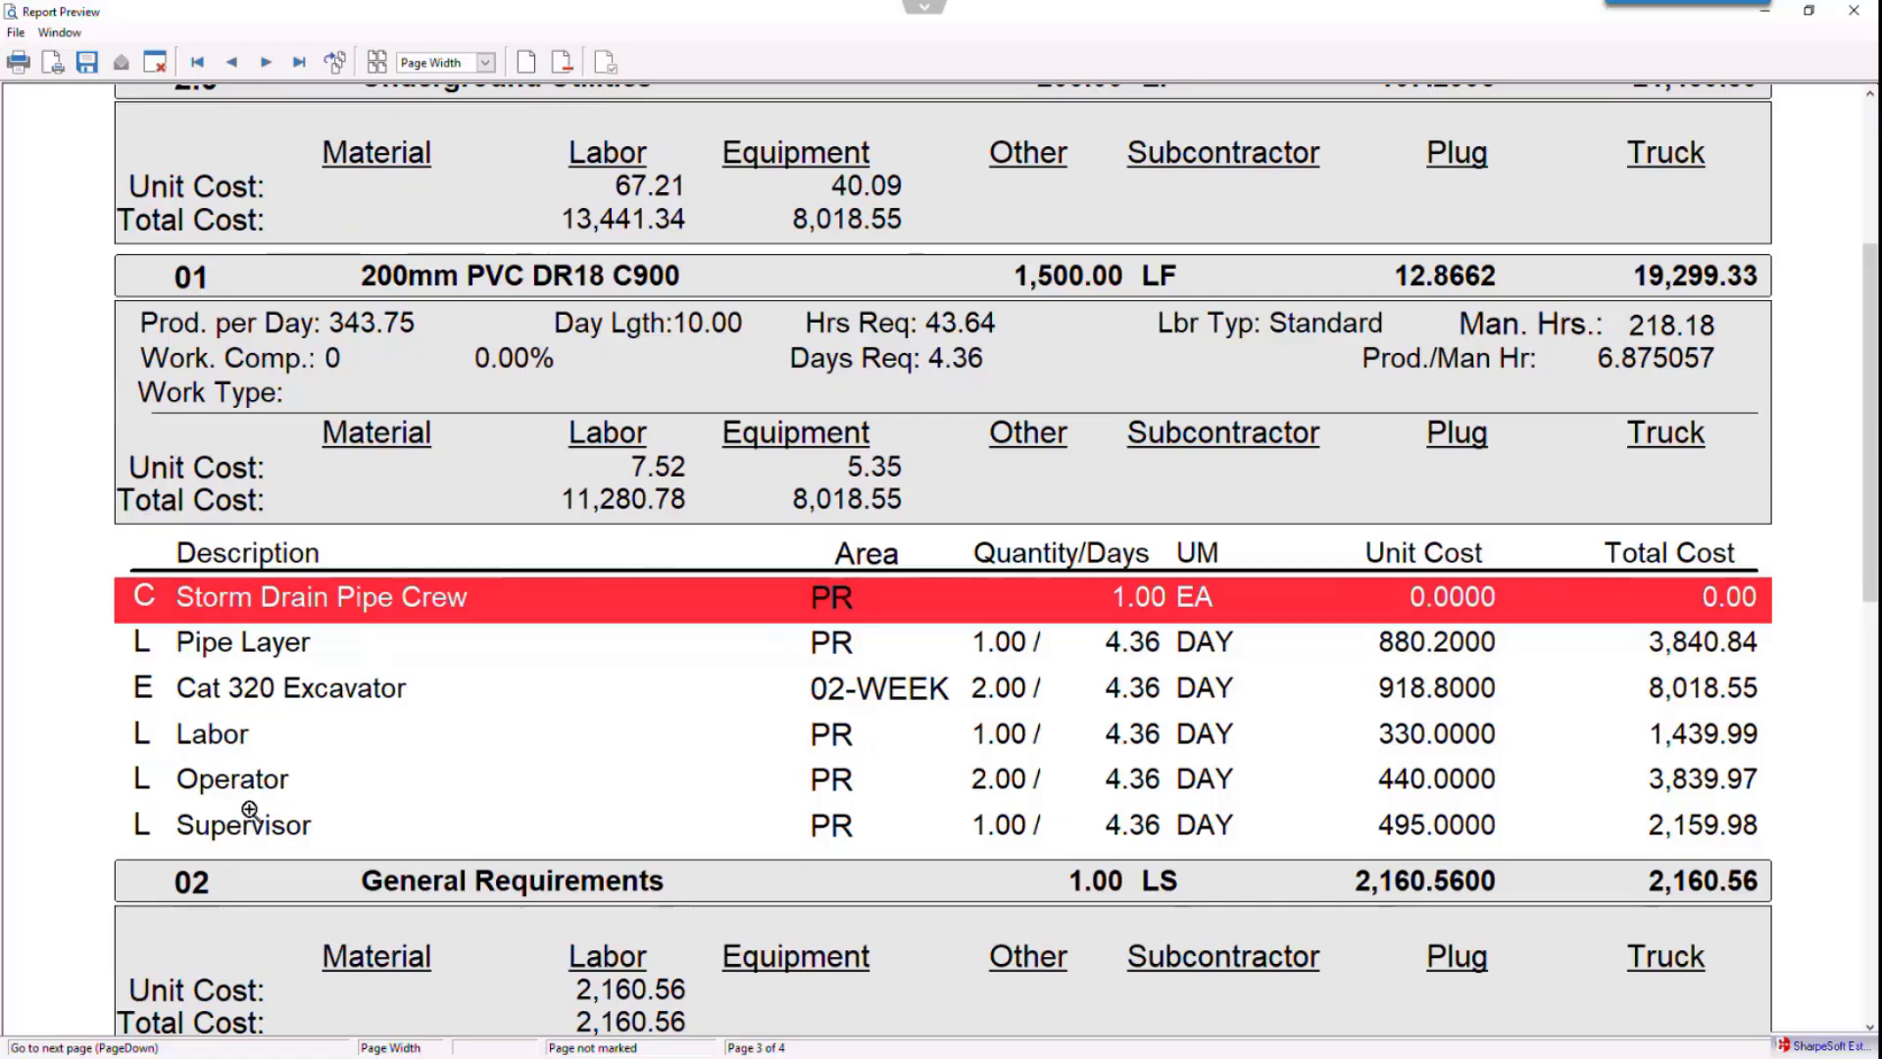
scroll(538, 774, "down", 5)
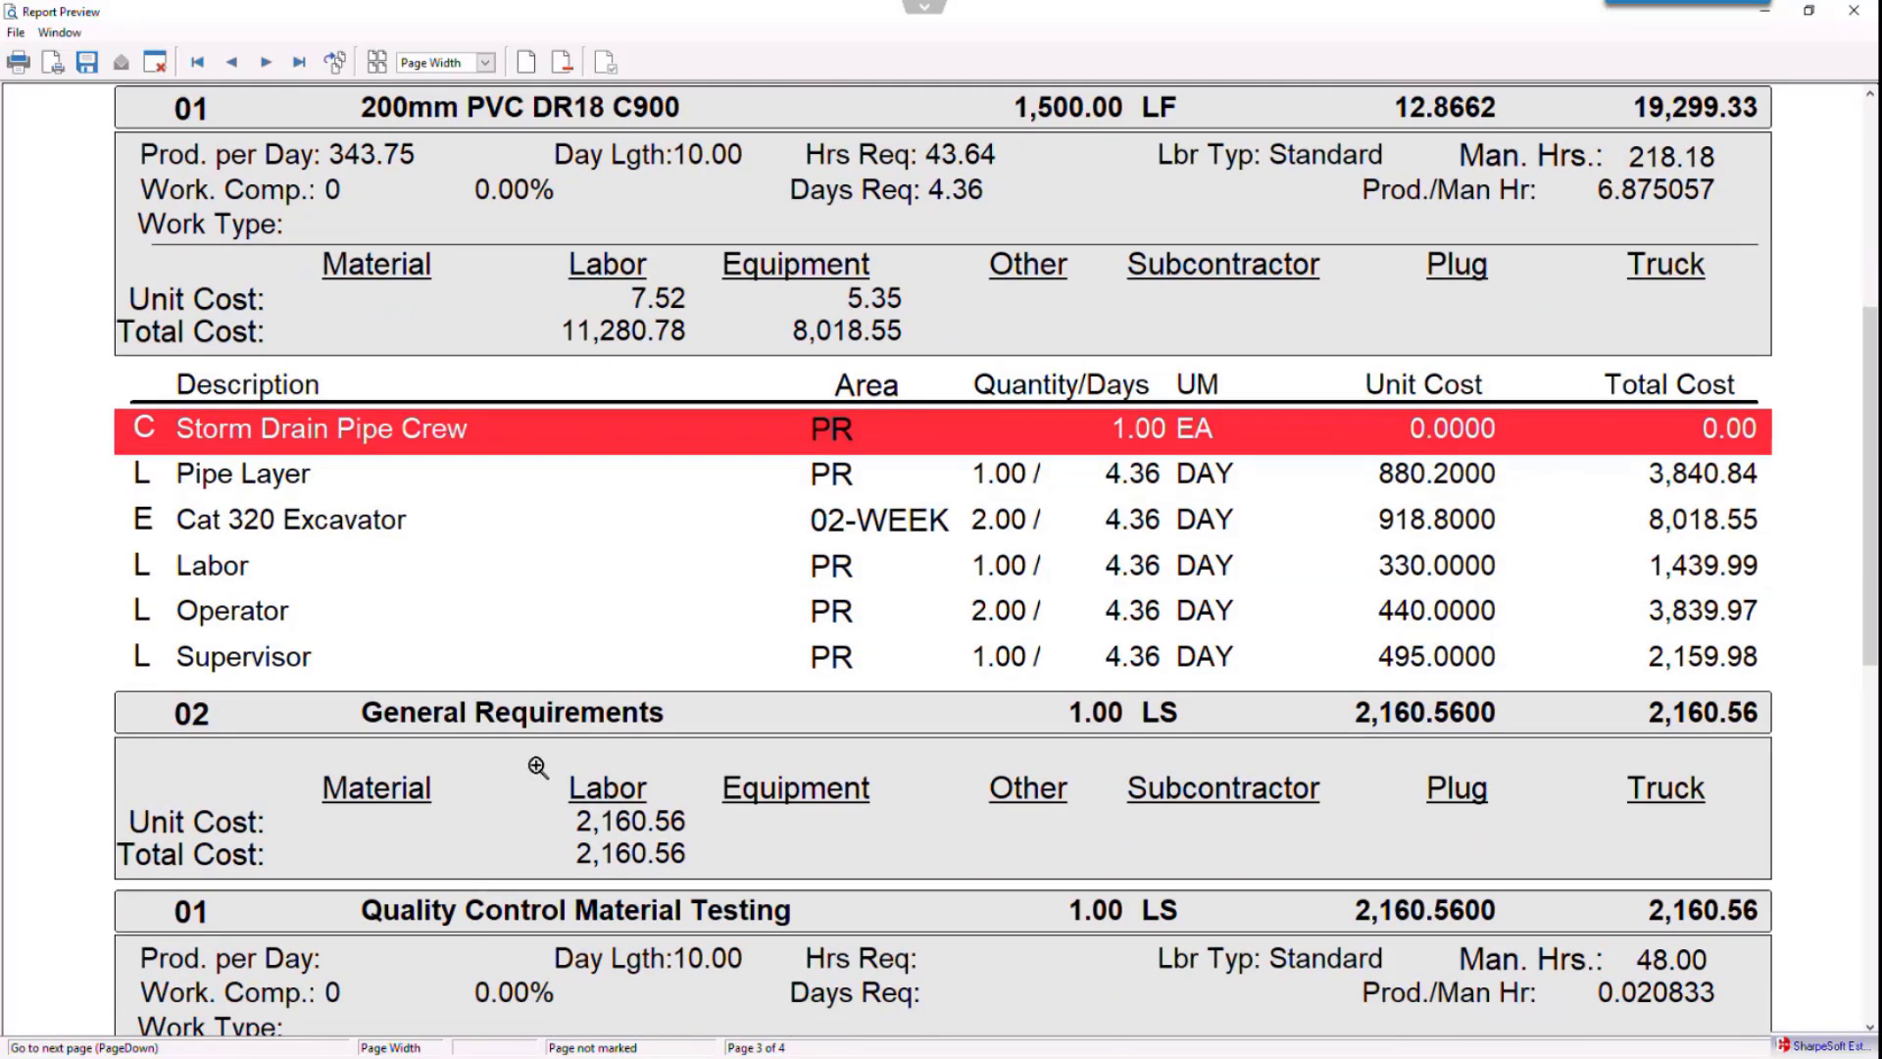
scroll(538, 750, "down", 13)
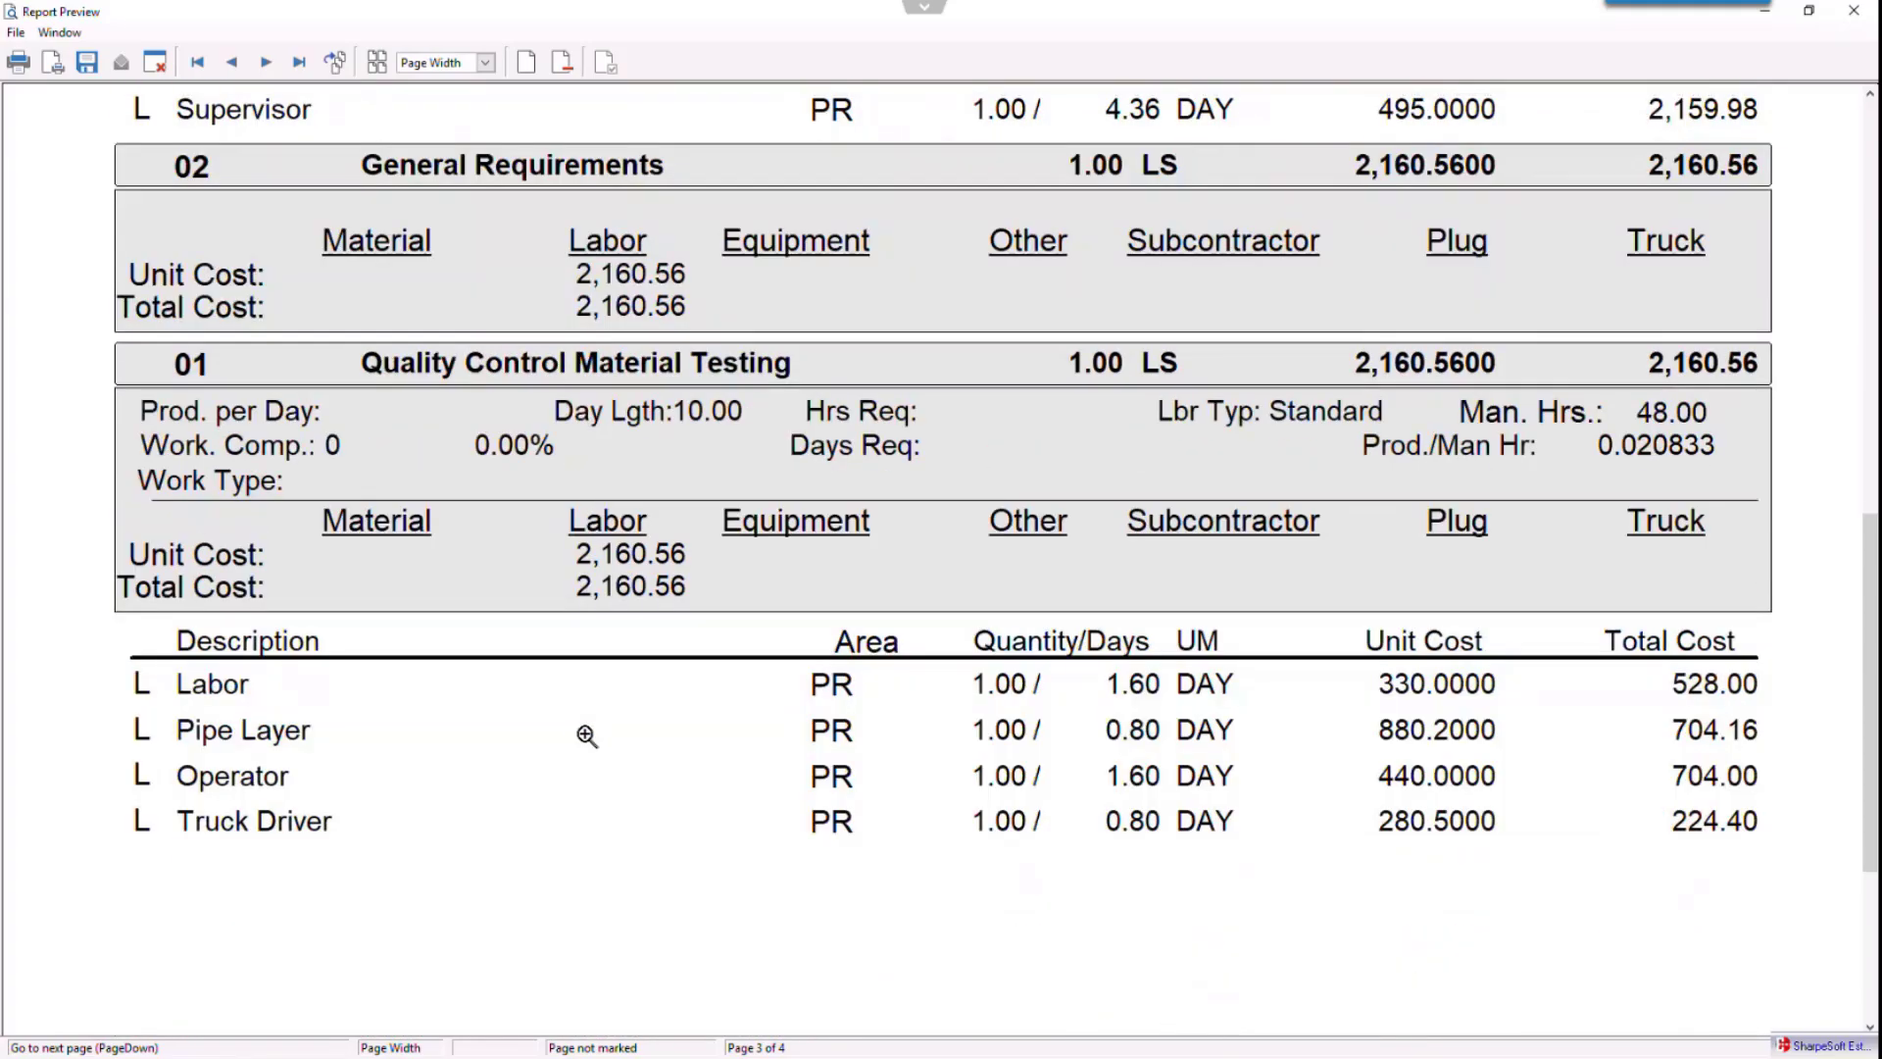
scroll(586, 755, "up", 20)
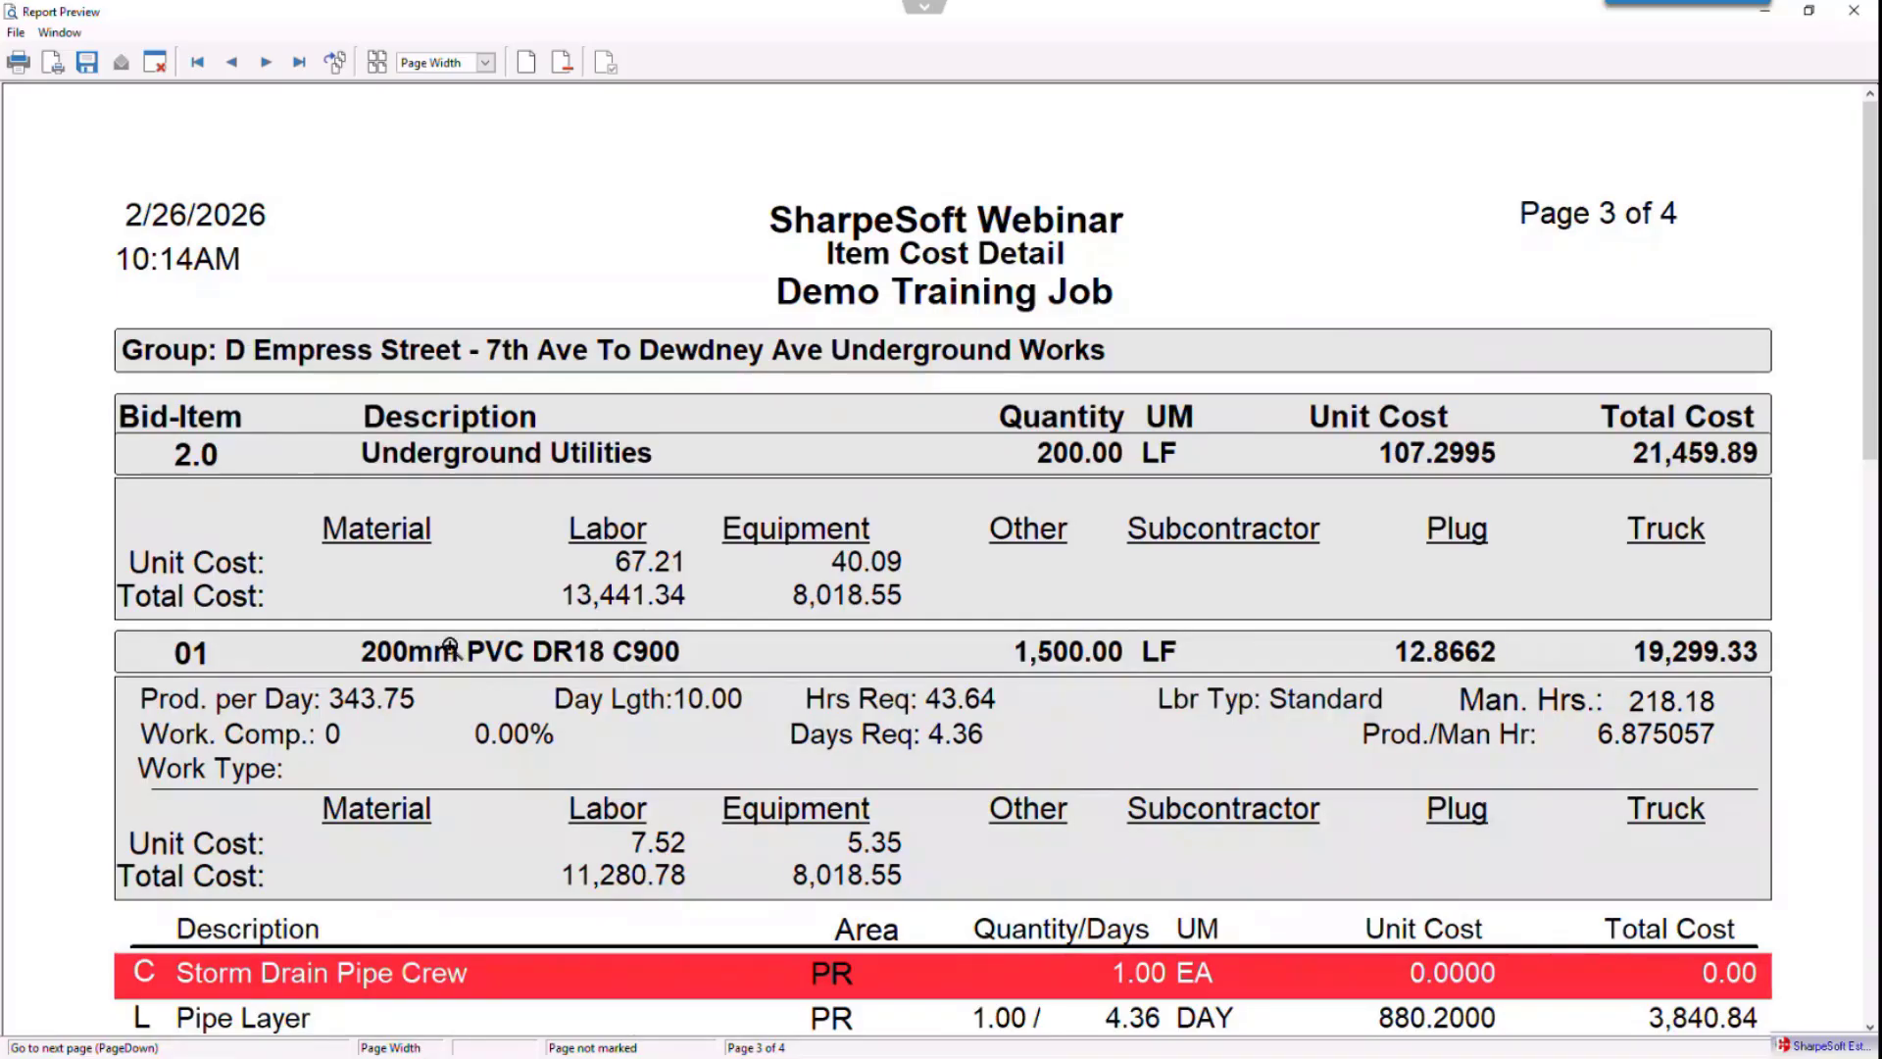
scroll(461, 579, "down", 5)
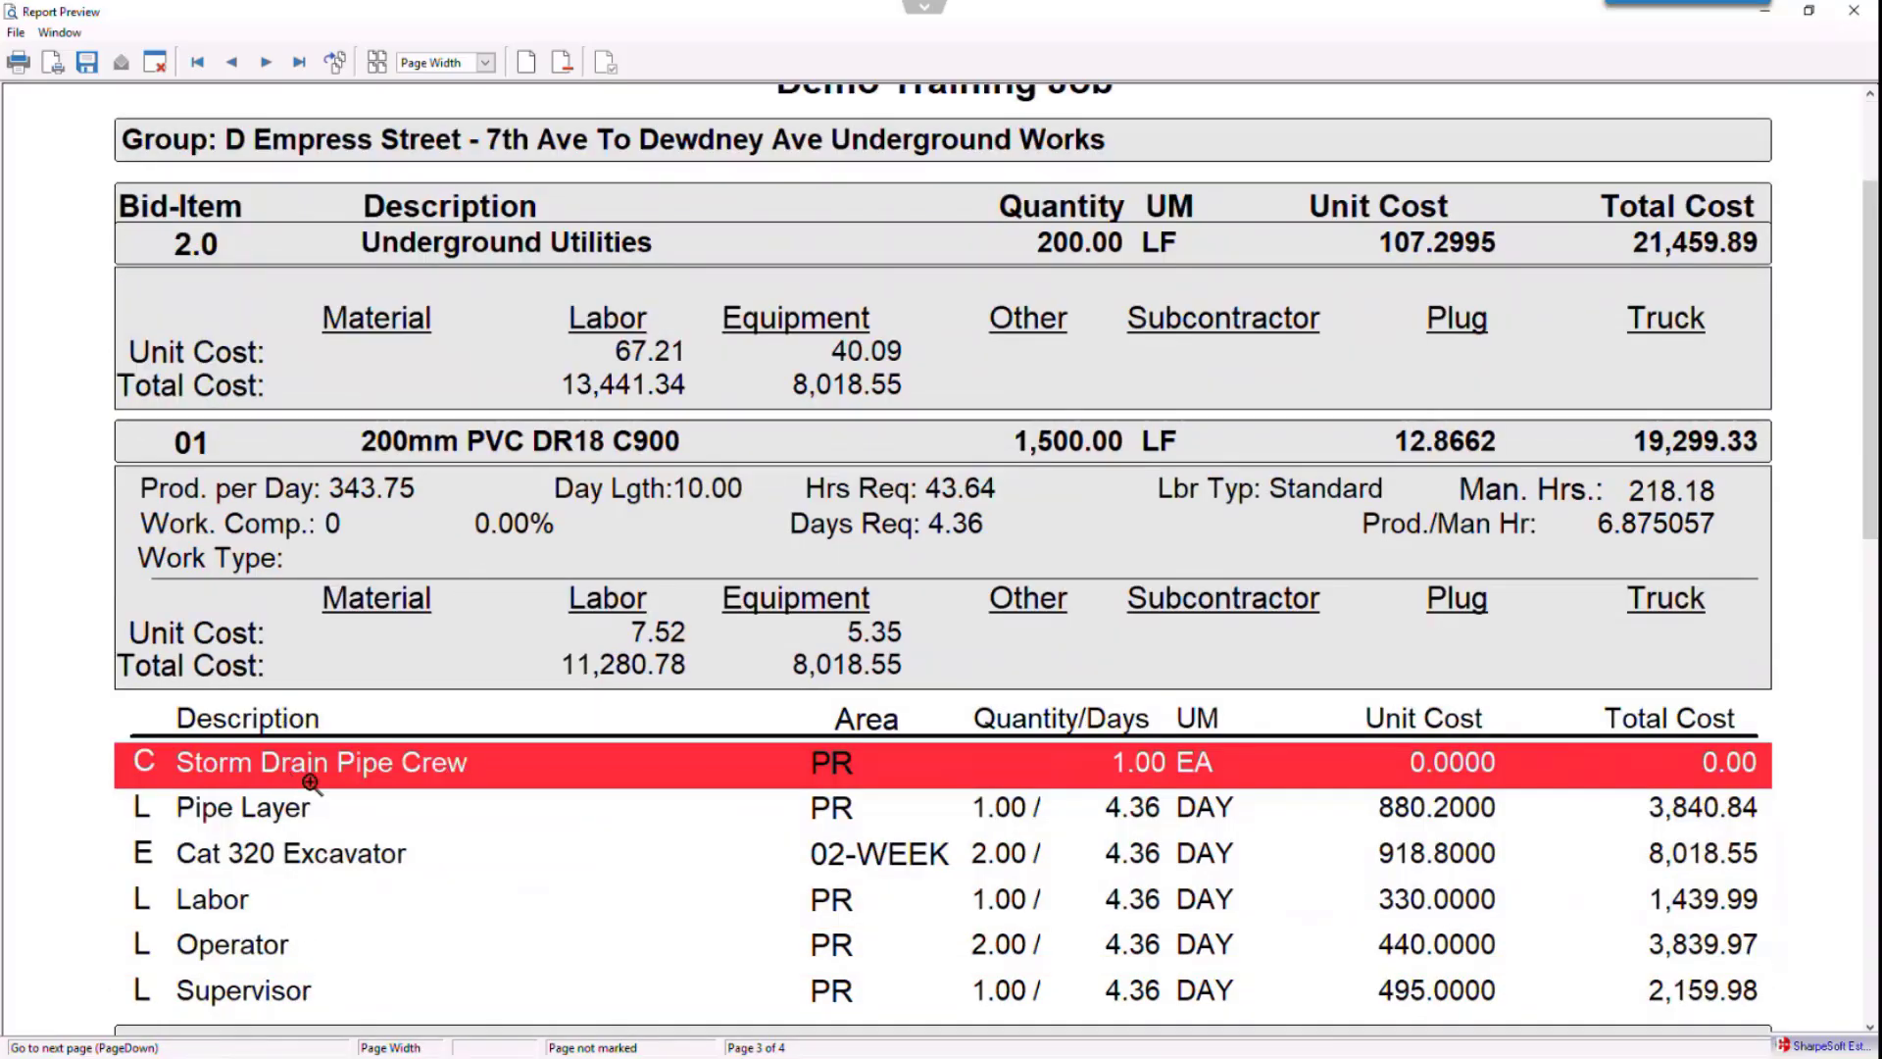
scroll(397, 794, "up", 5)
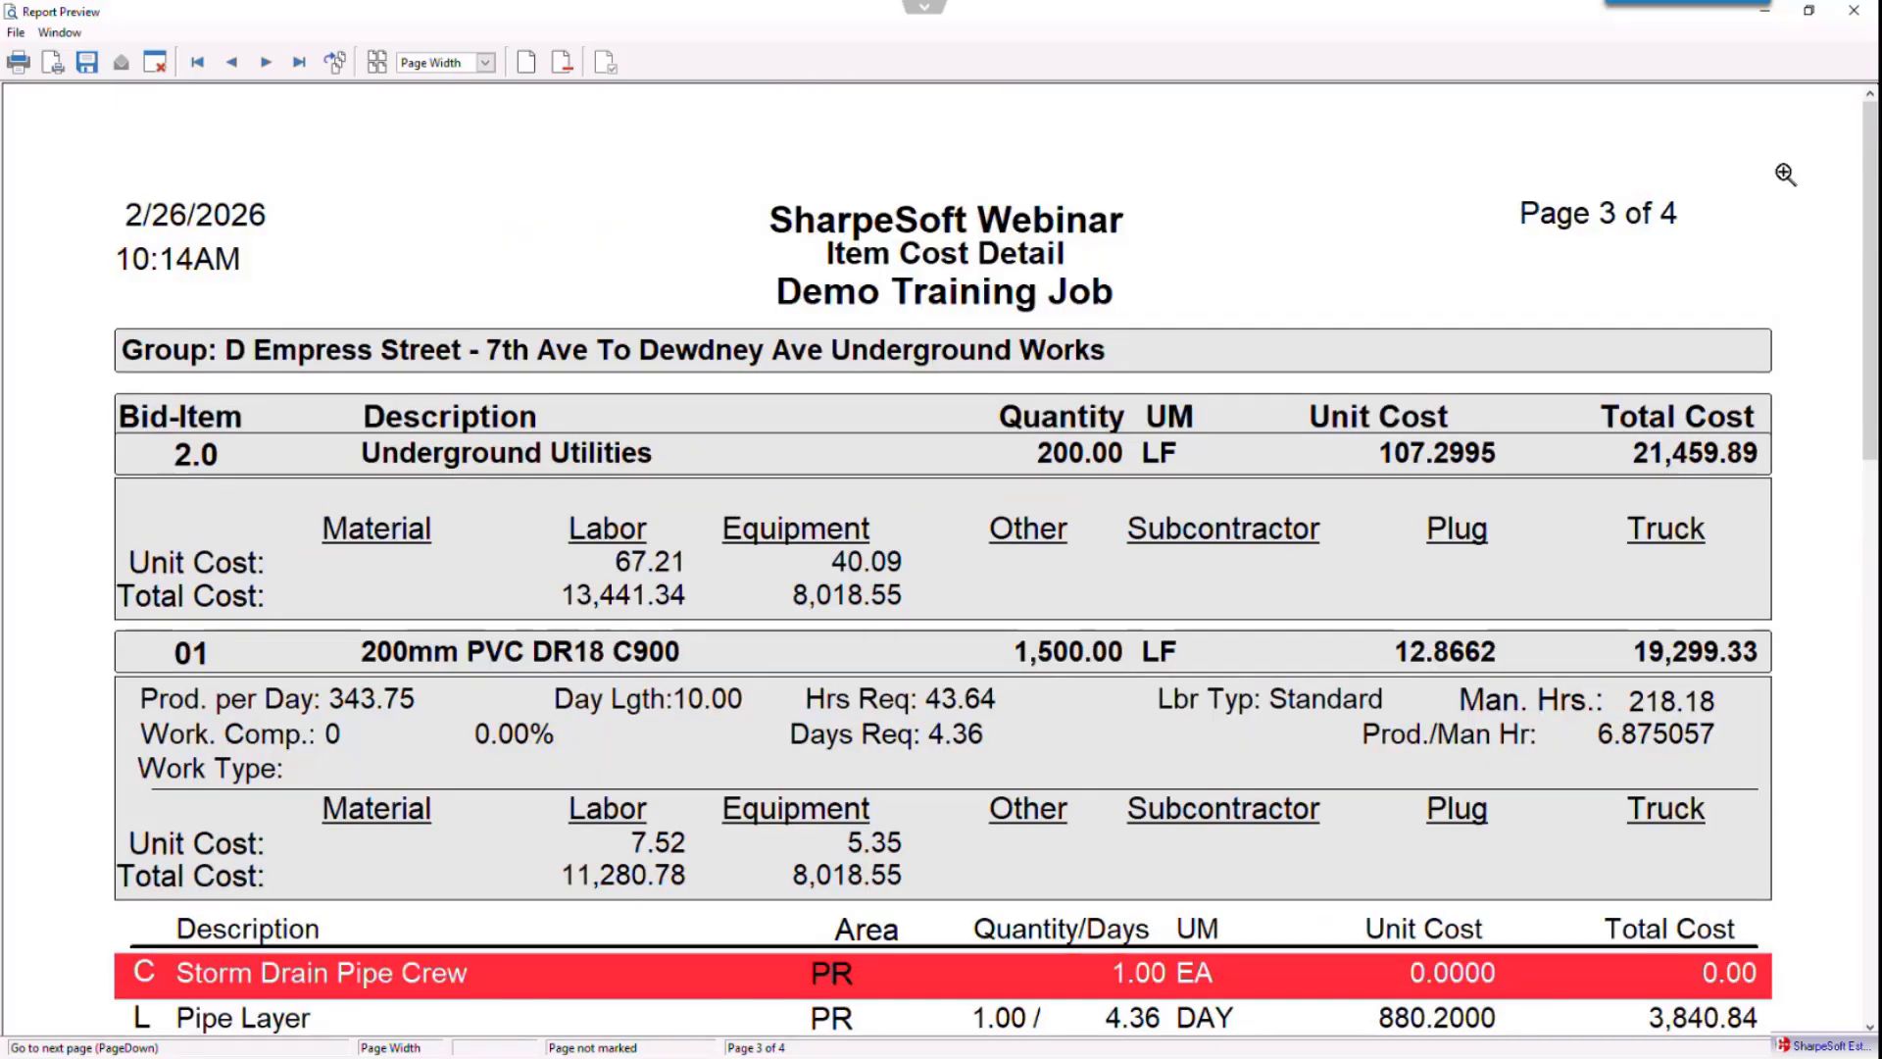
left_click(1853, 13)
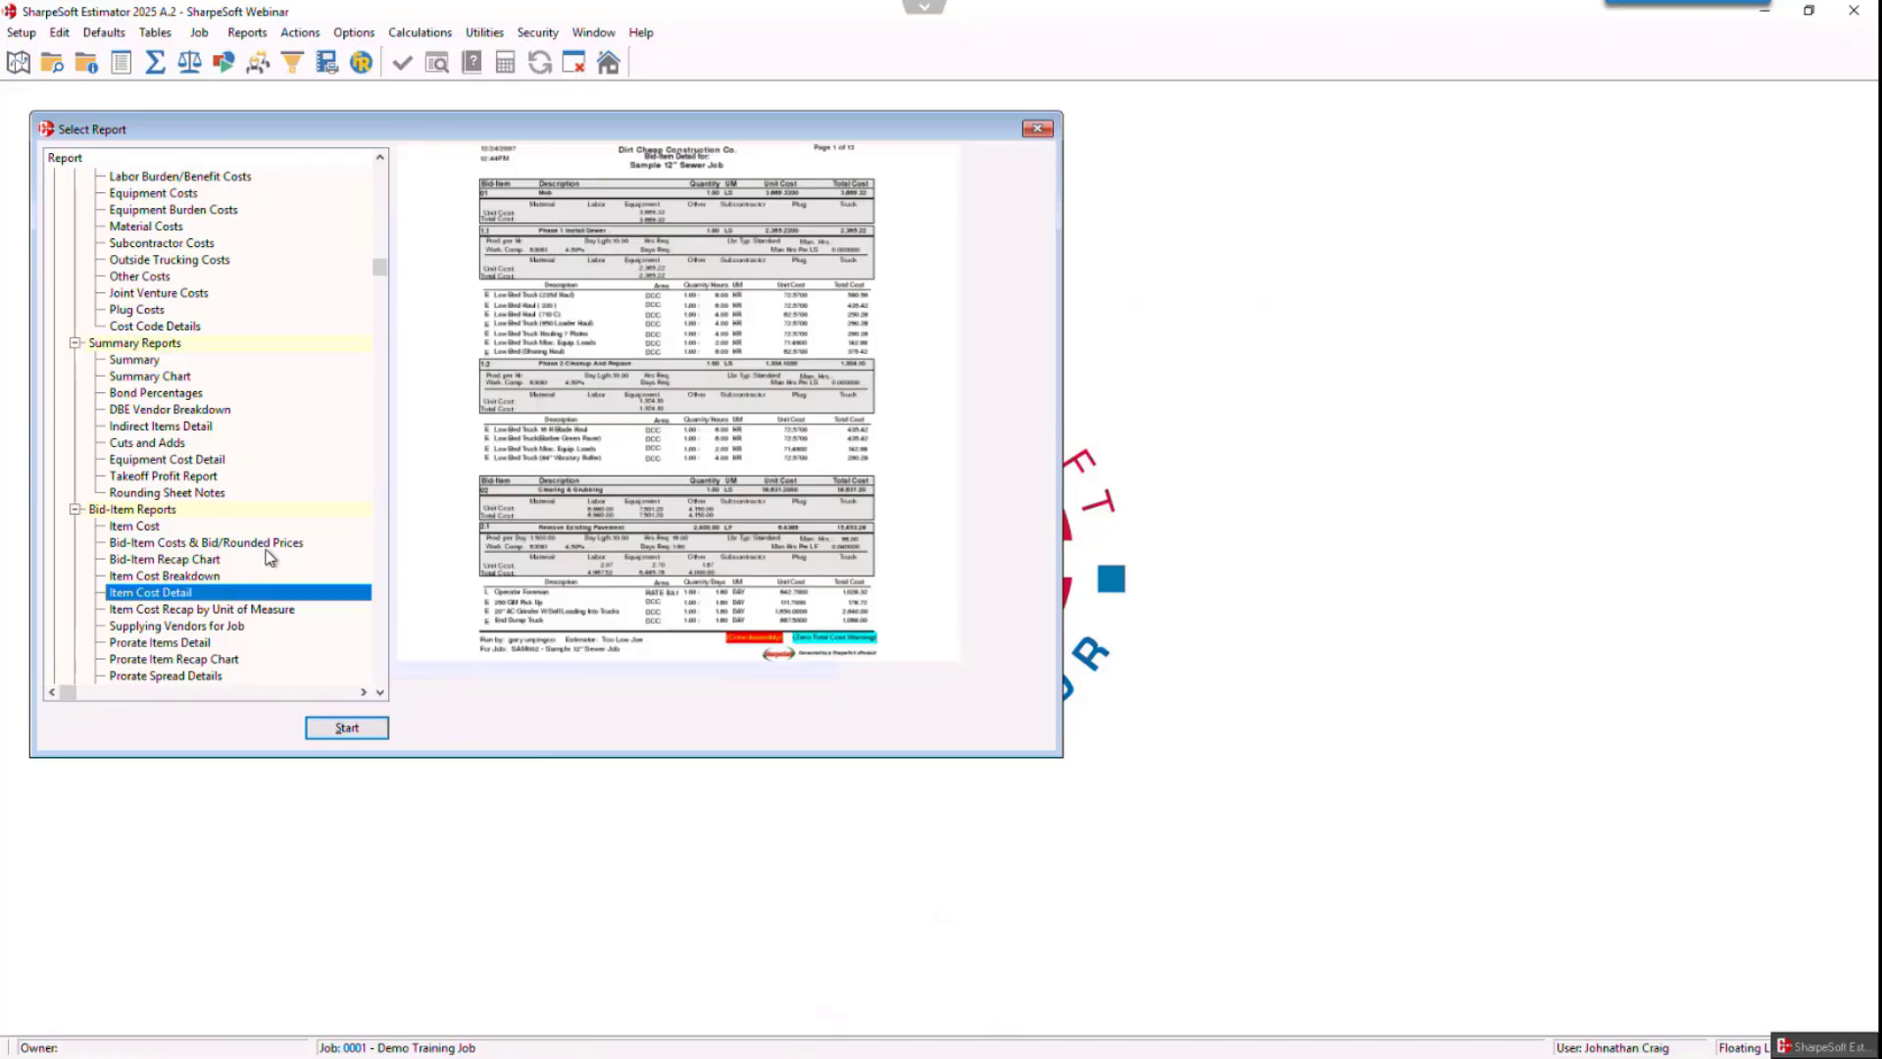
- Generate the Items with Sub-Items report as an on-screen view with Include Rounded Prices enabled, and close it after reviewing the costs
scroll(257, 556, "down", 2)
scroll(242, 582, "down", 1)
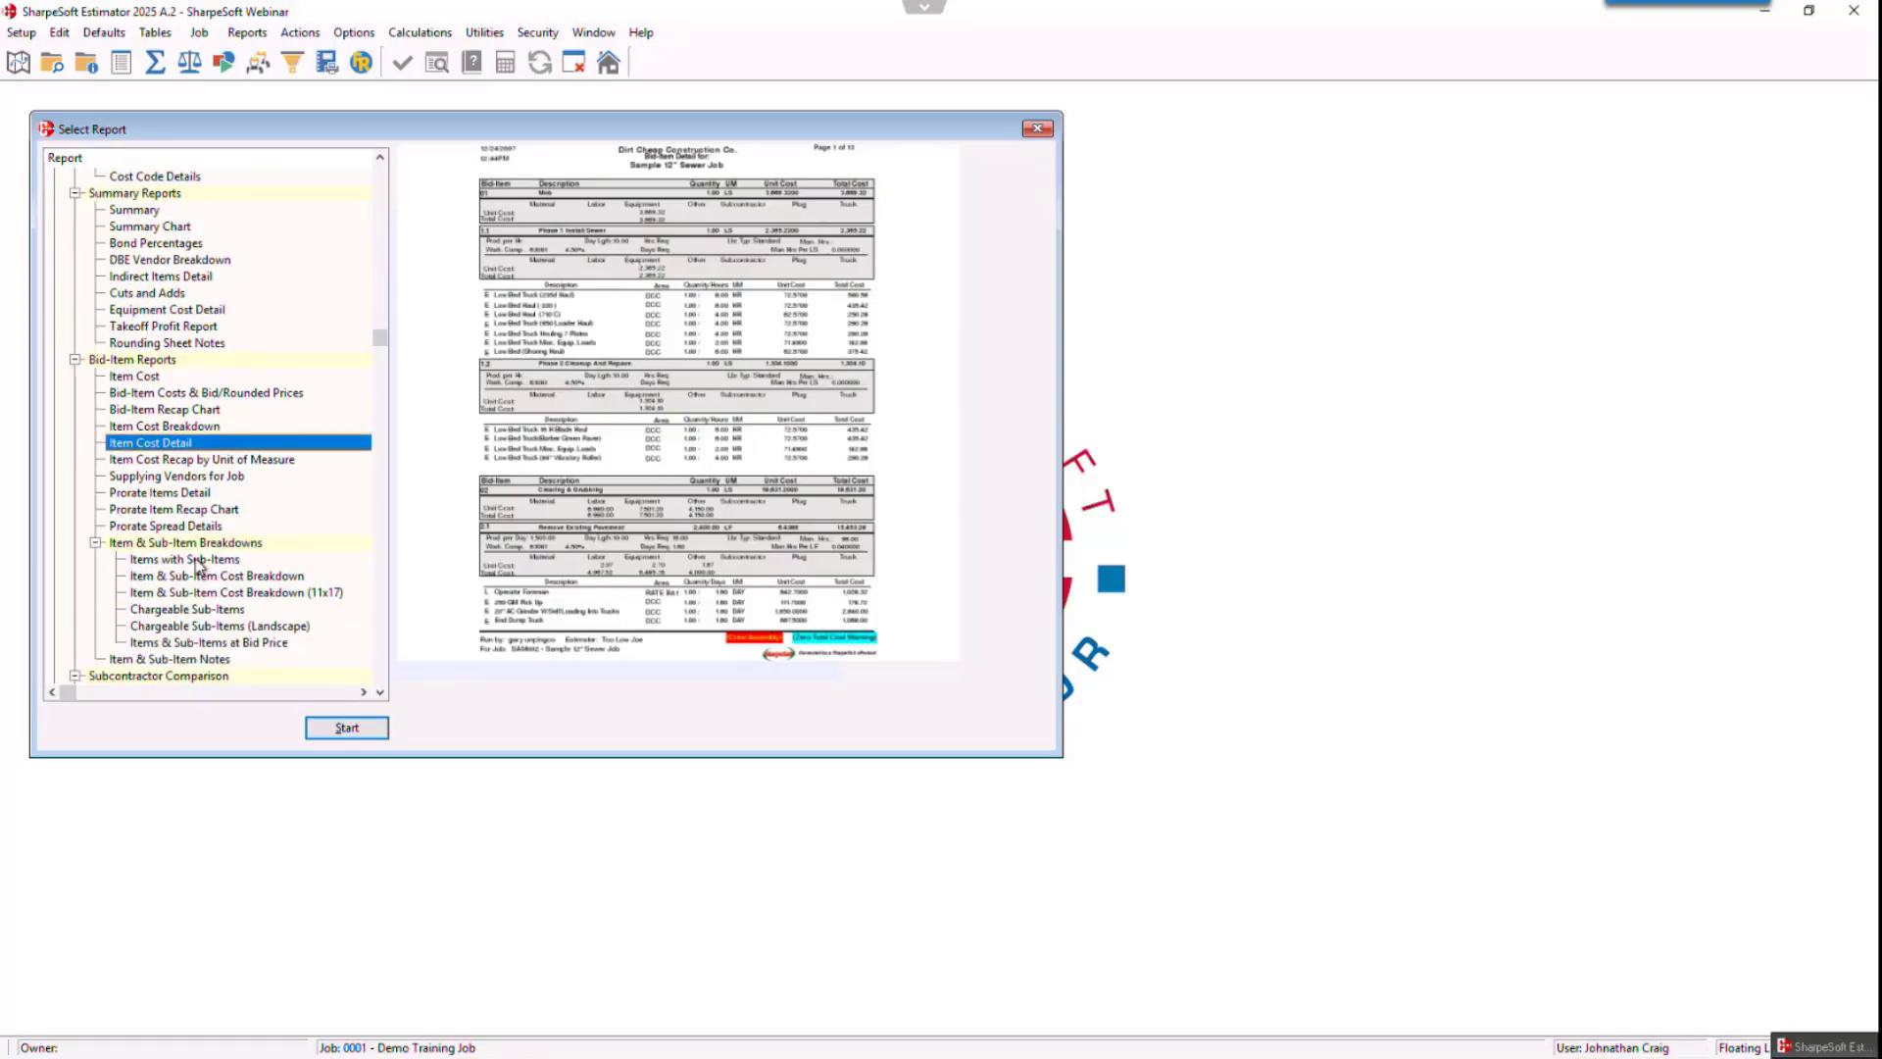
left_click(197, 560)
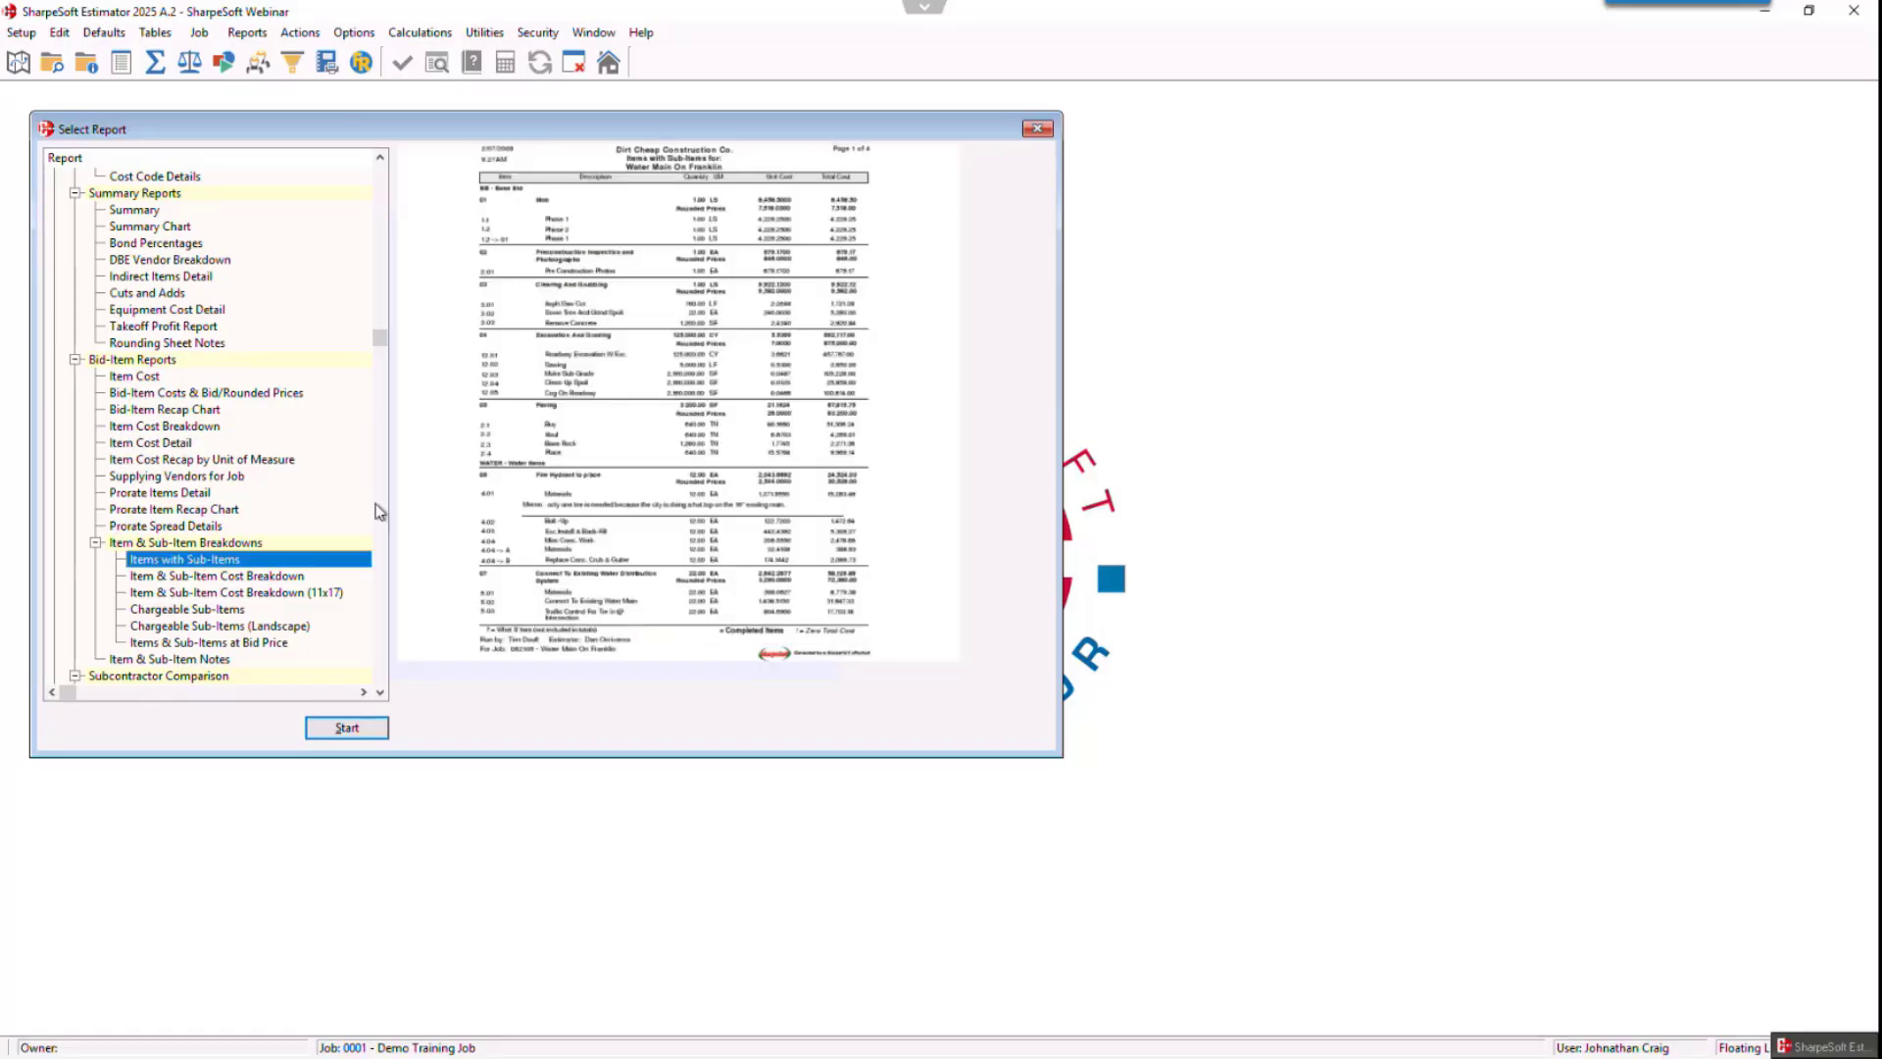
left_click(257, 579)
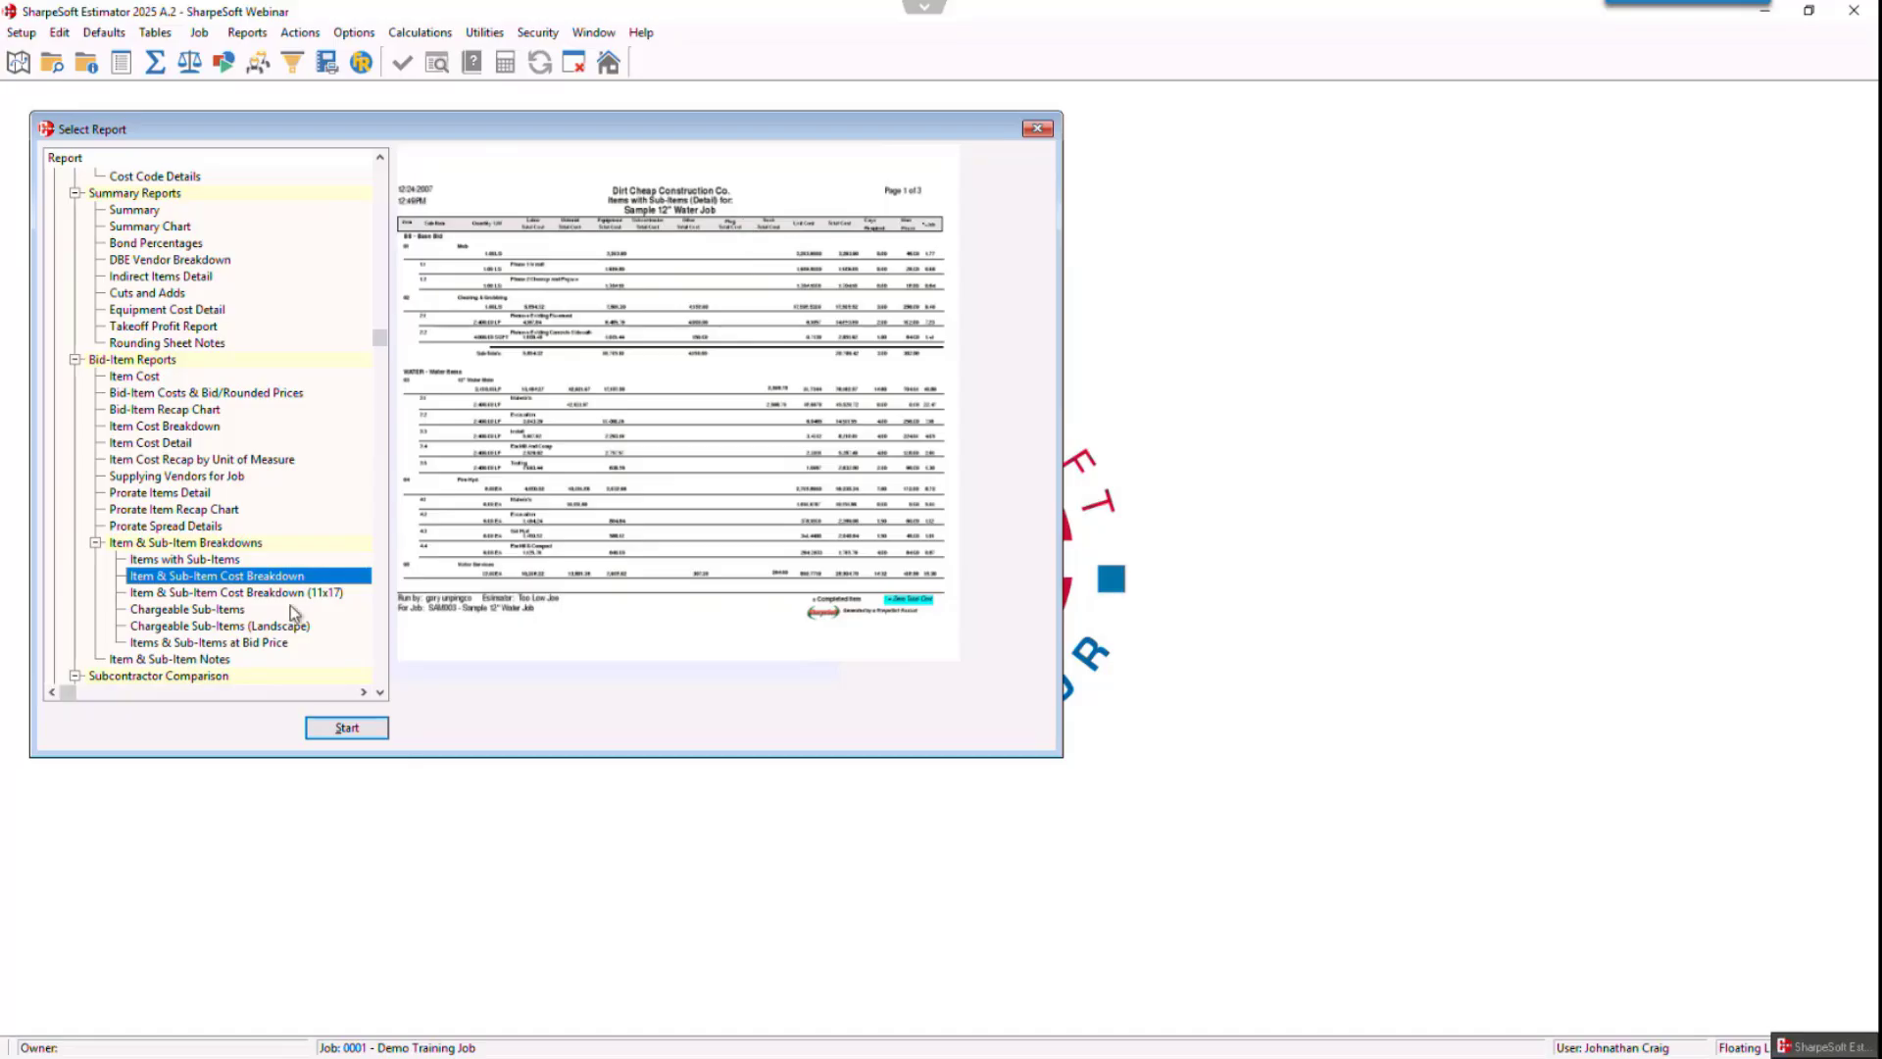
left_click(186, 560)
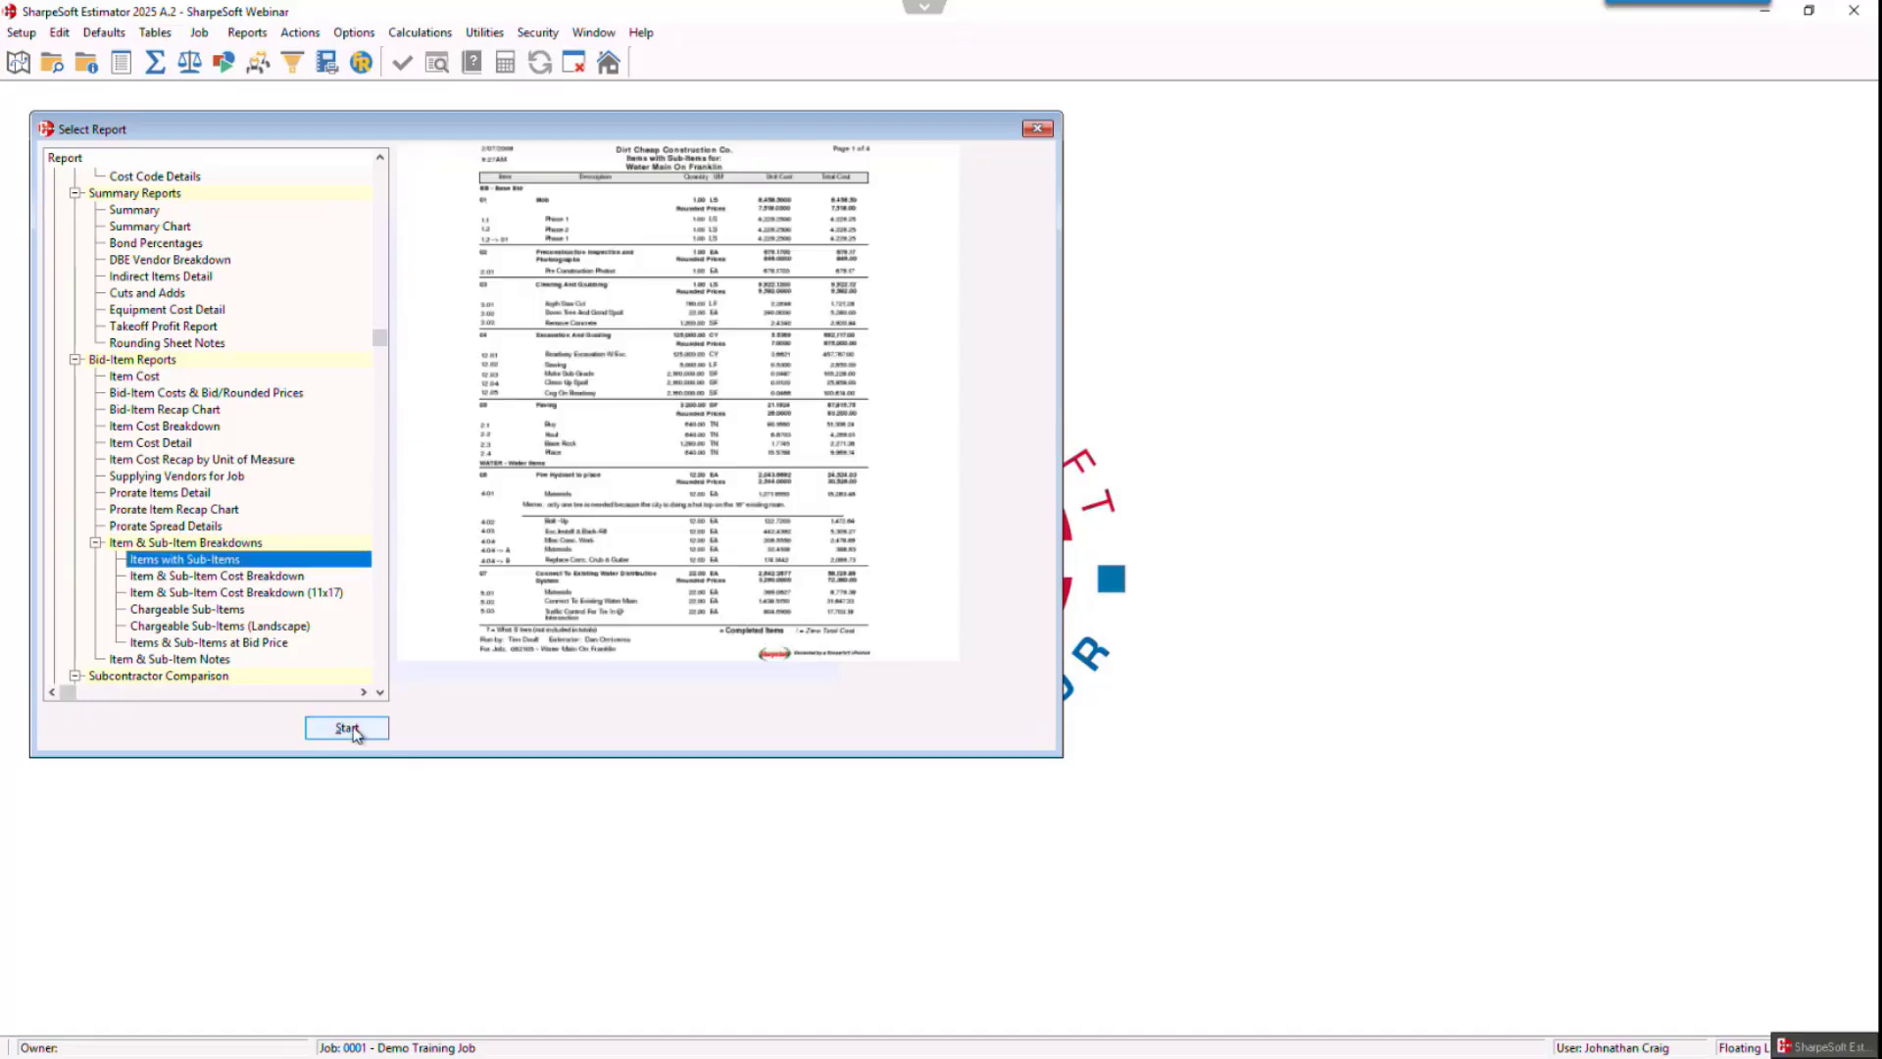
left_click(345, 730)
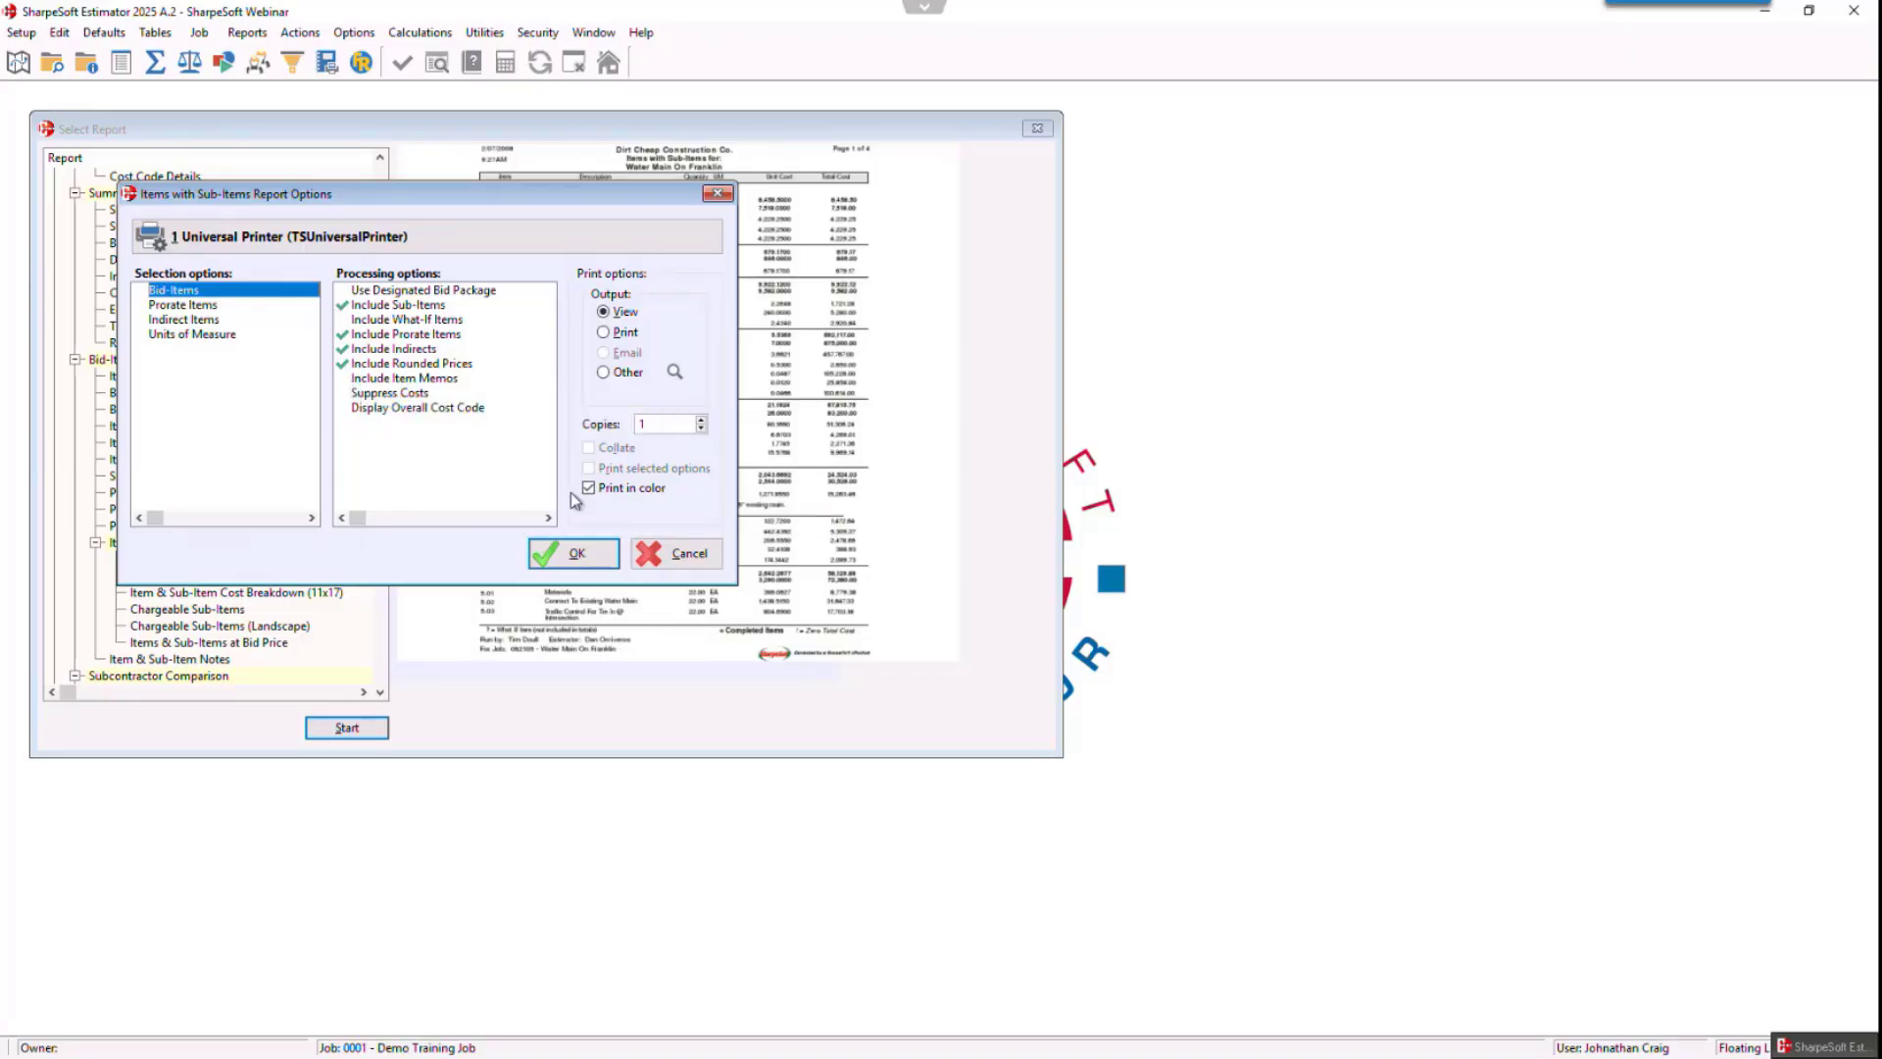
left_click(576, 555)
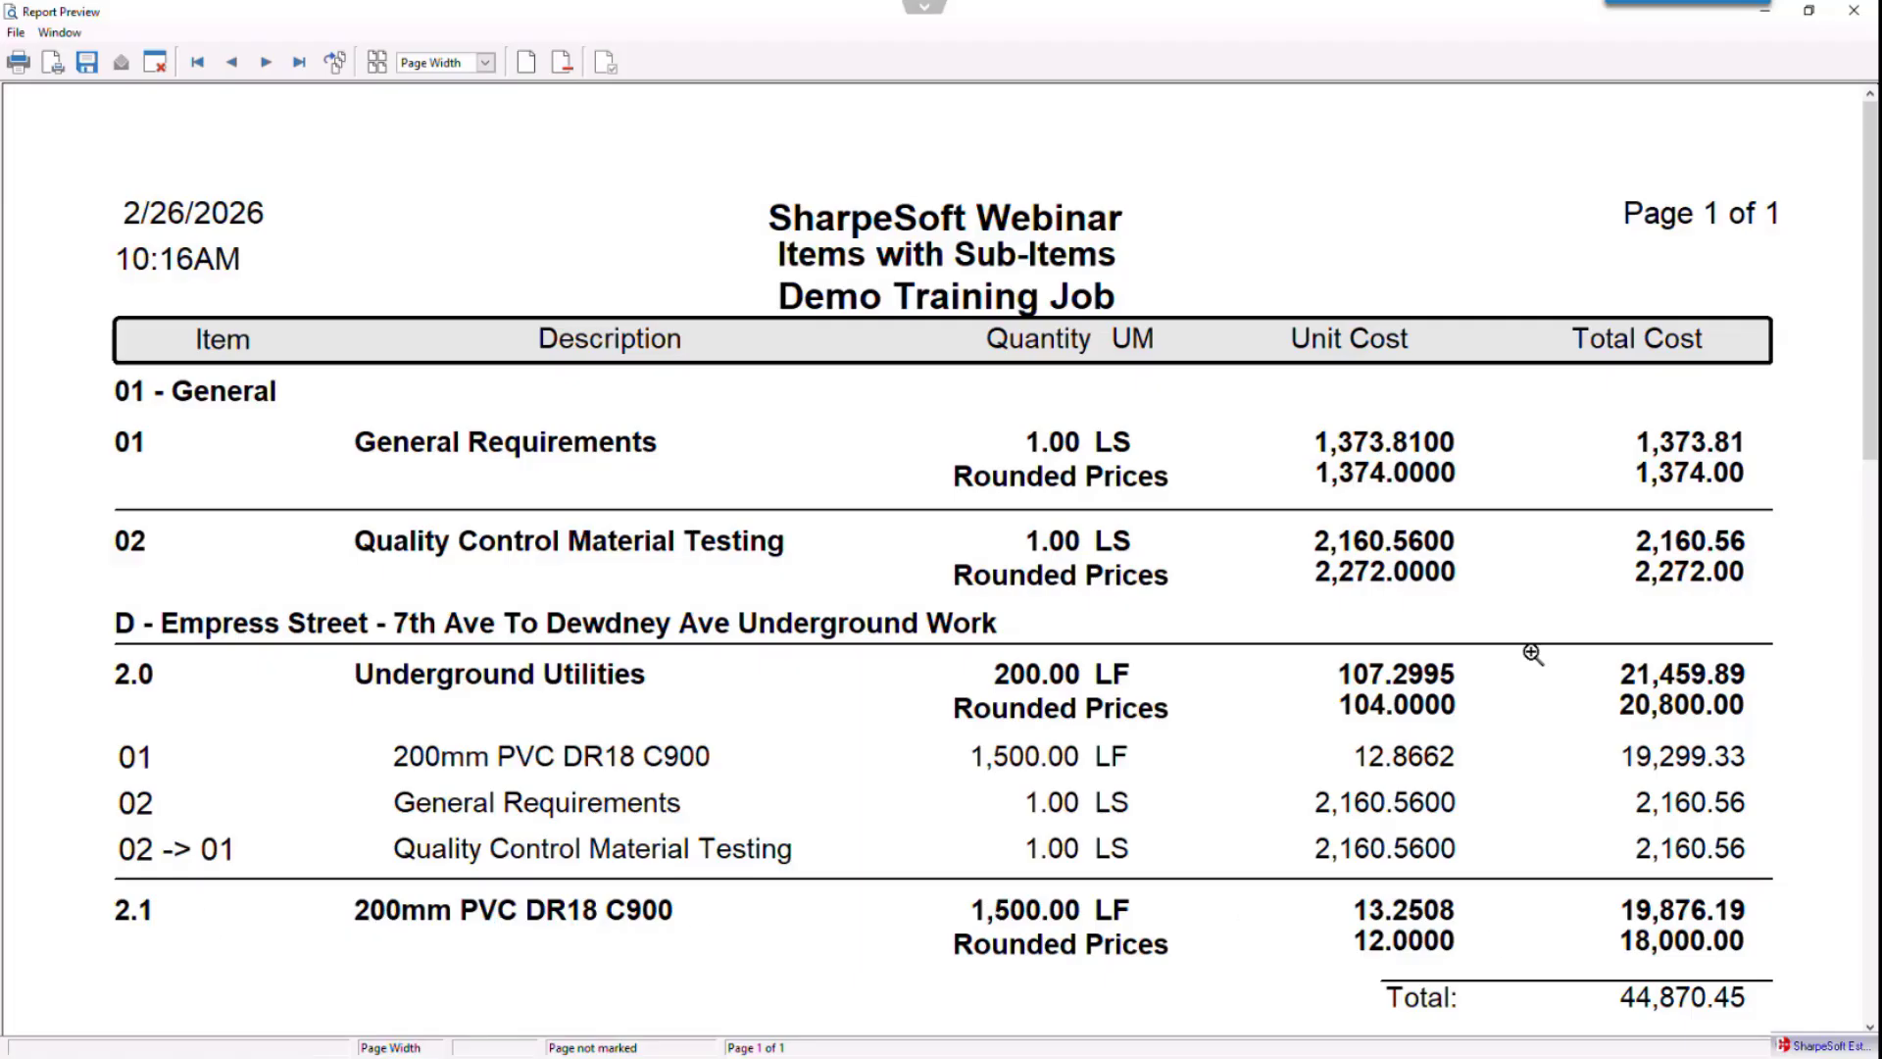
left_click(1854, 10)
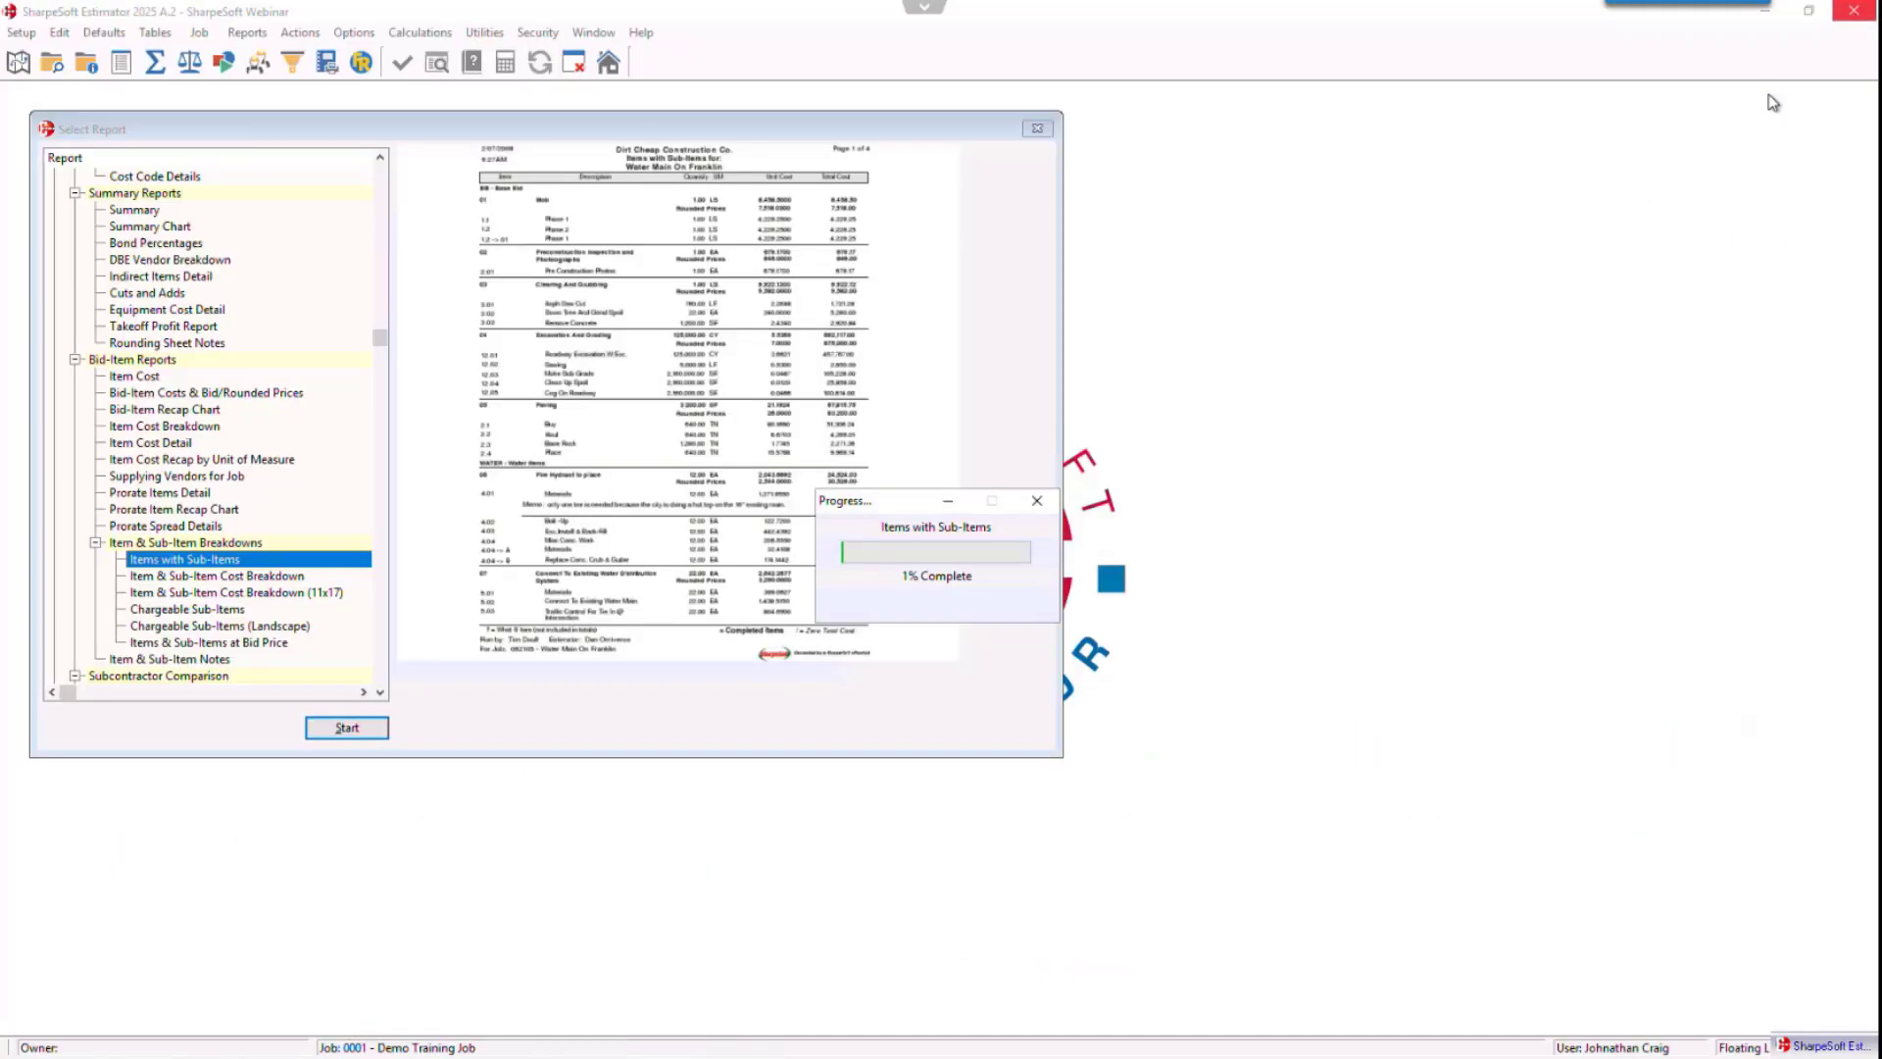
- Generate the Item & Sub-Item Cost Breakdown as an on-screen view, and close it and the report selection after reviewing the prices
left_click(184, 577)
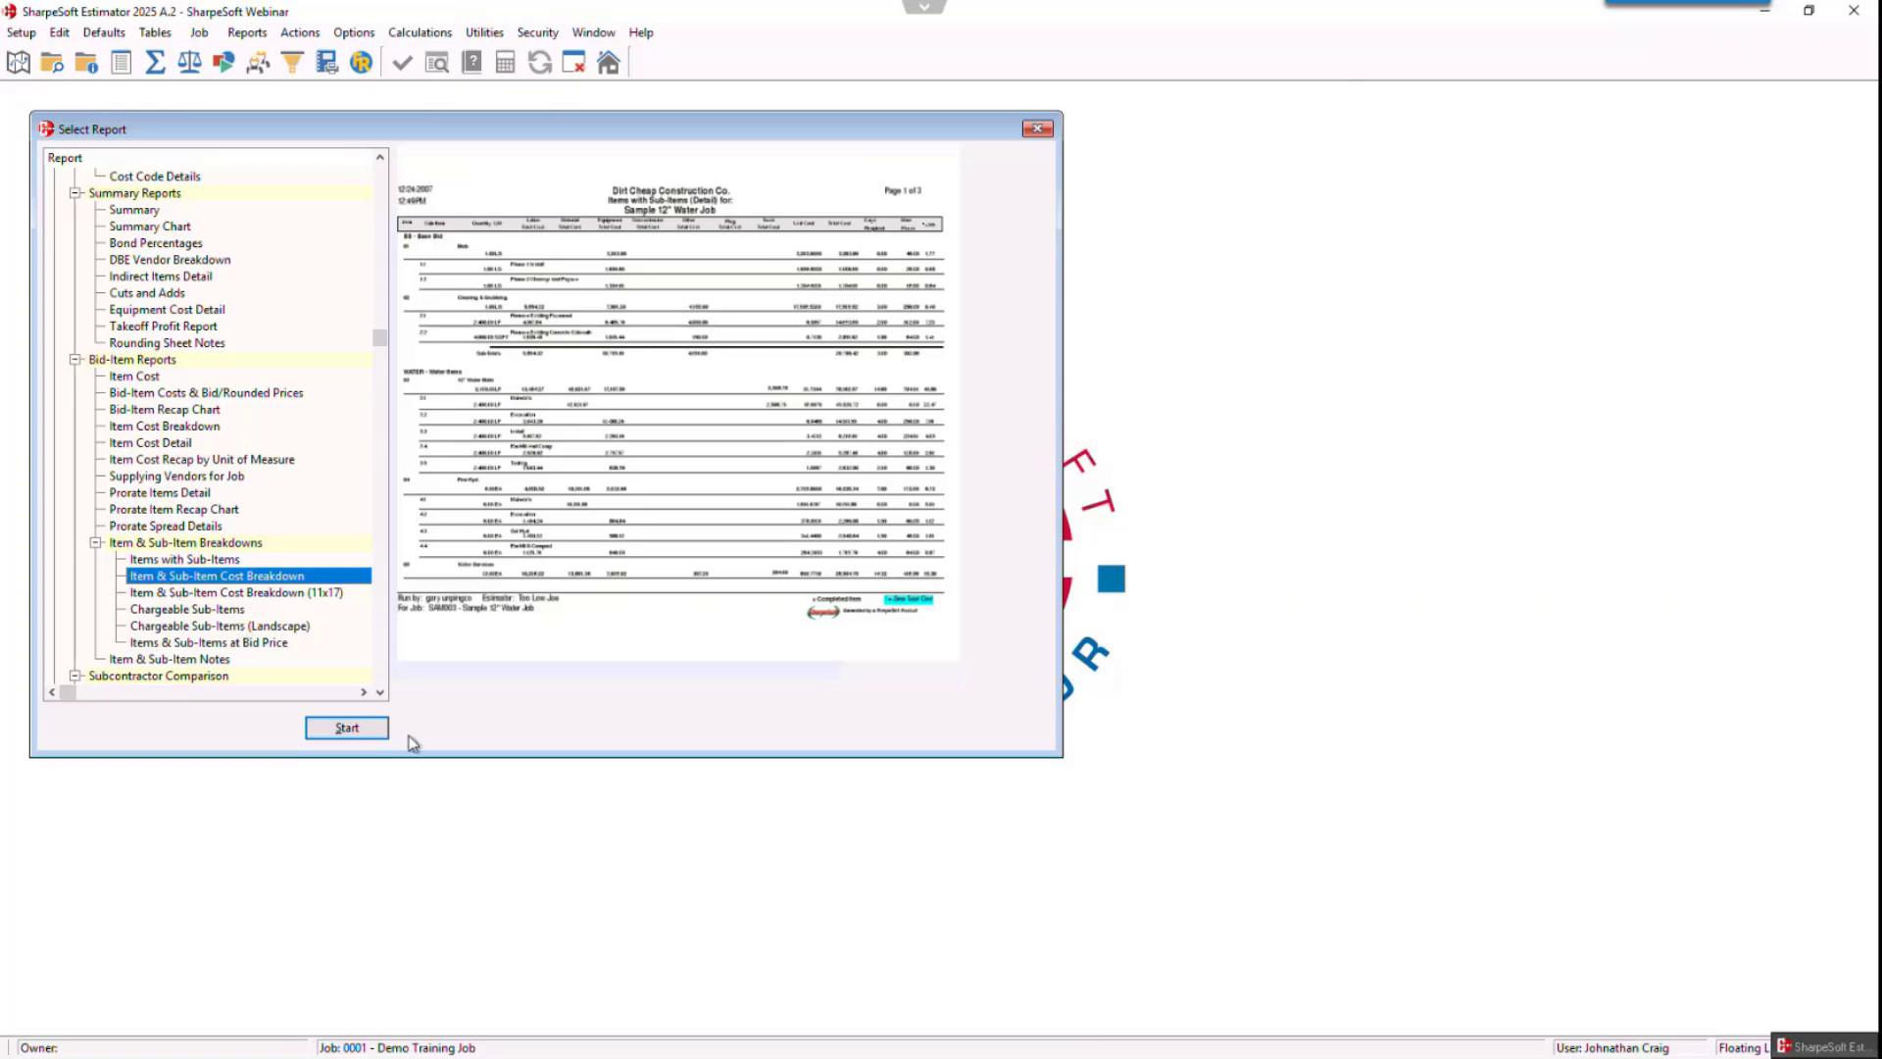
left_click(349, 728)
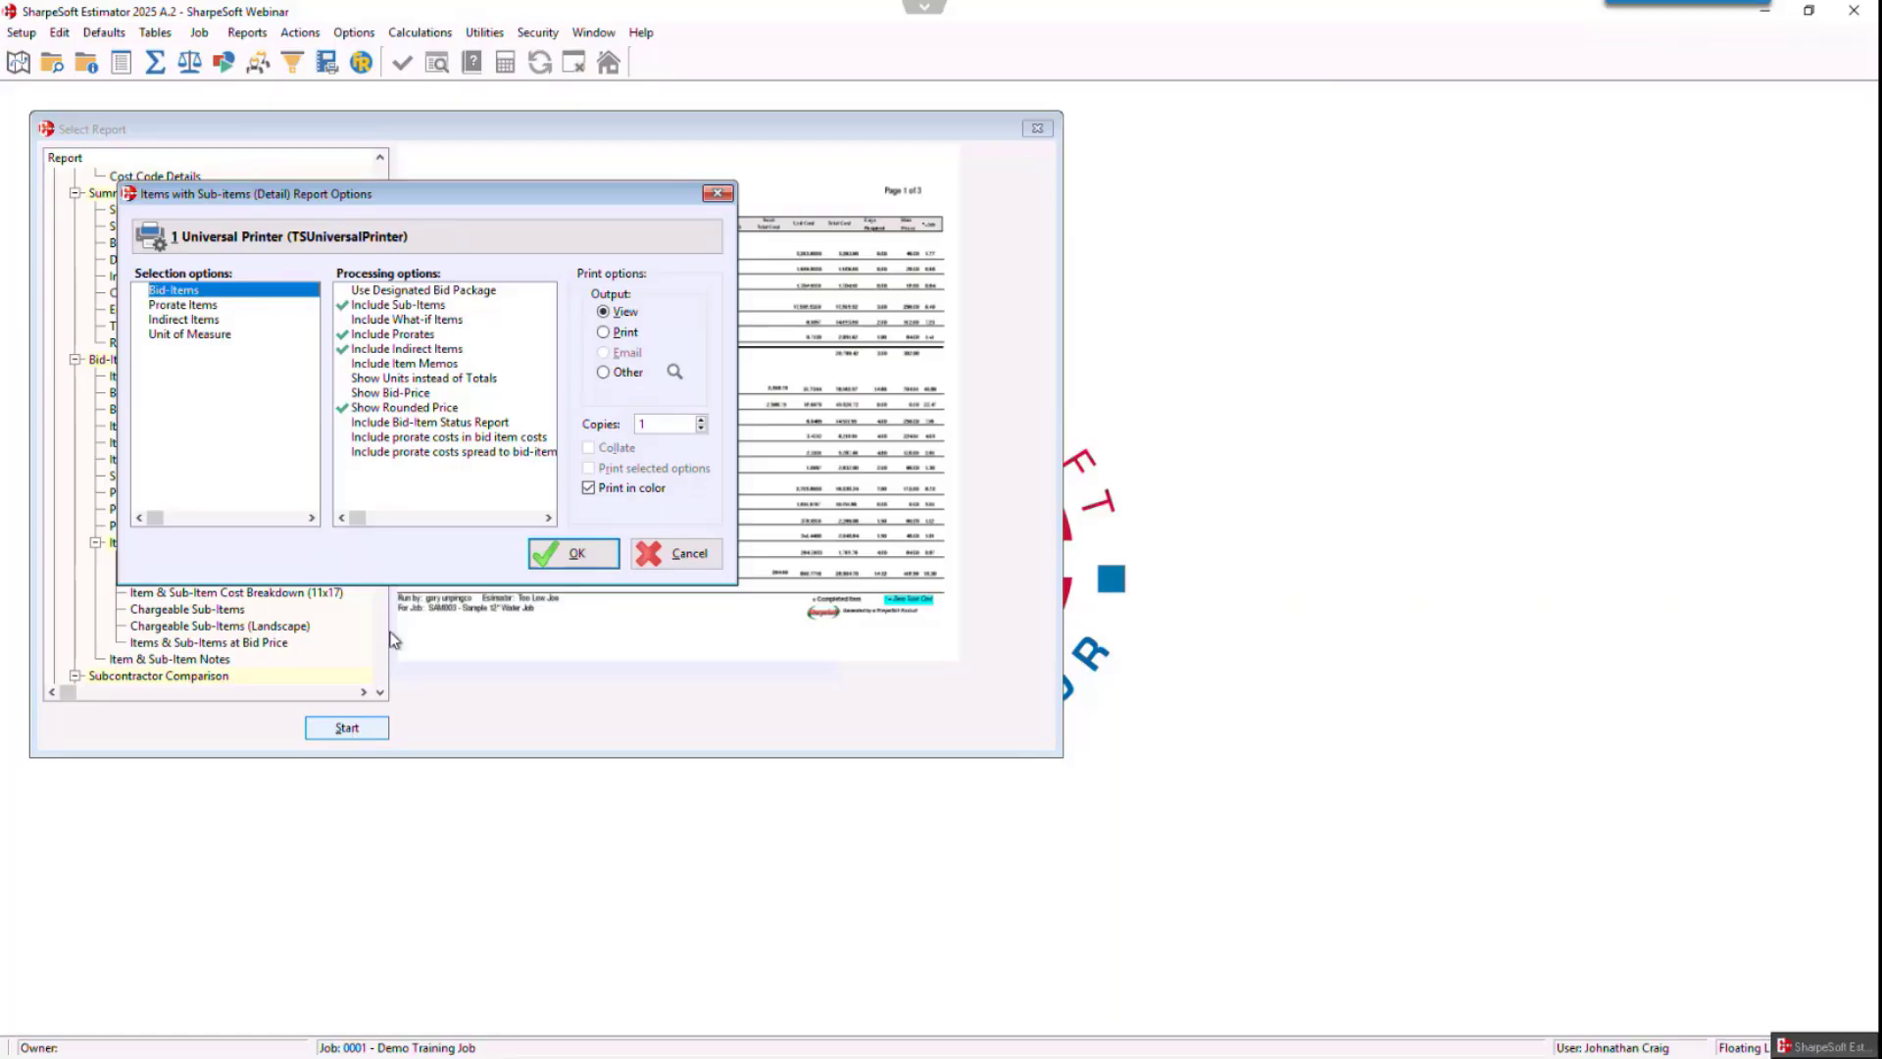
left_click(576, 553)
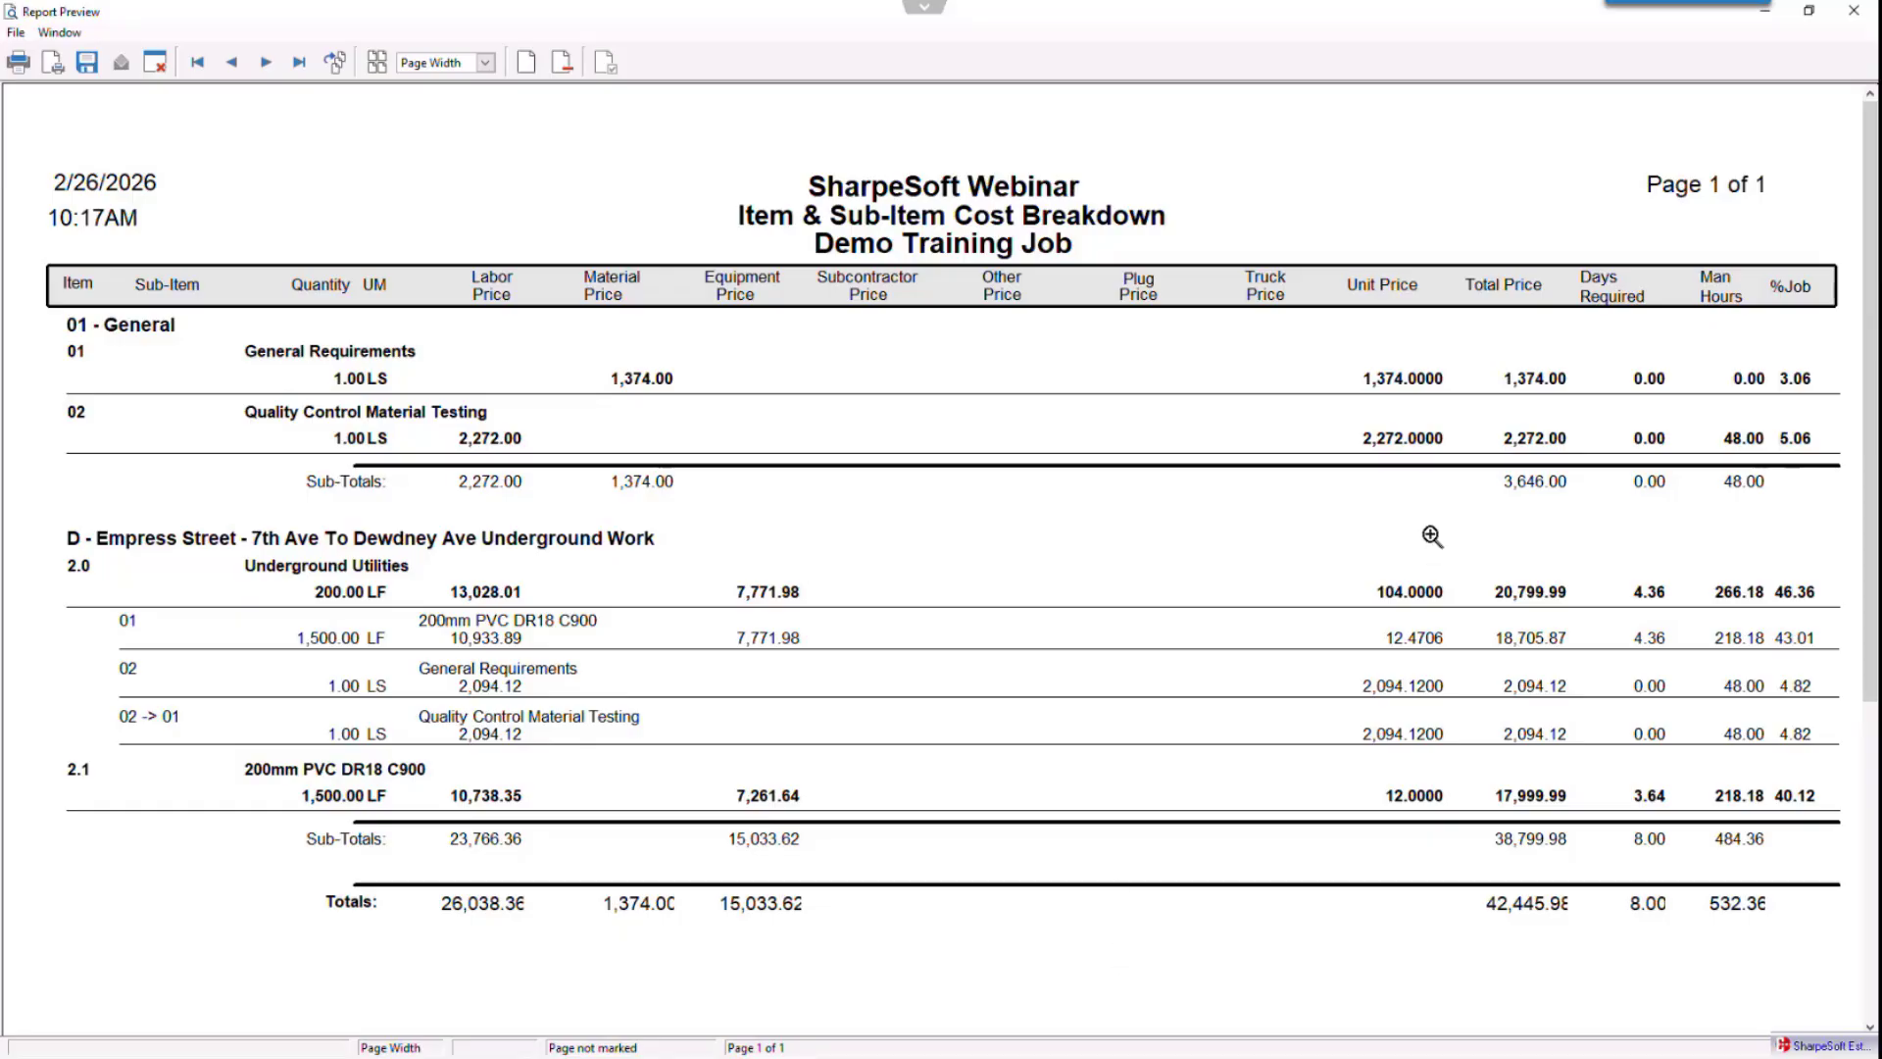
left_click(1854, 12)
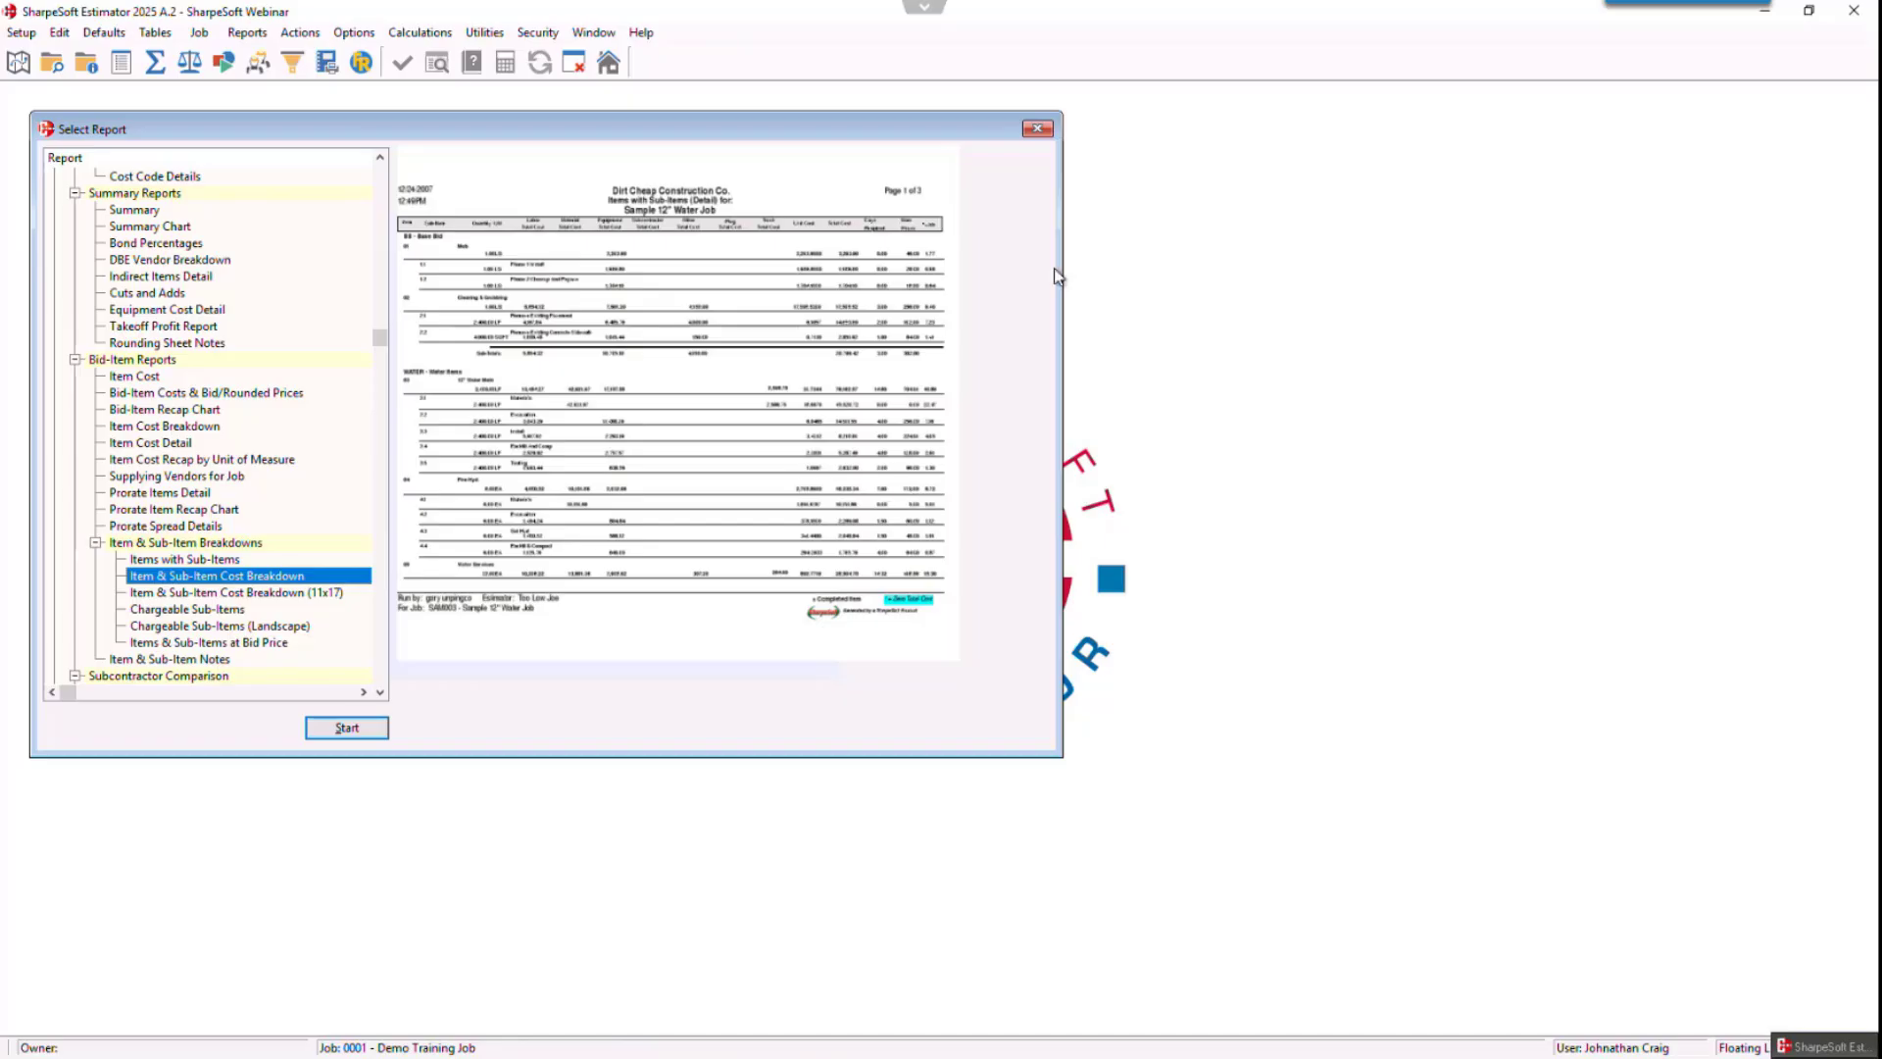
left_click(1039, 130)
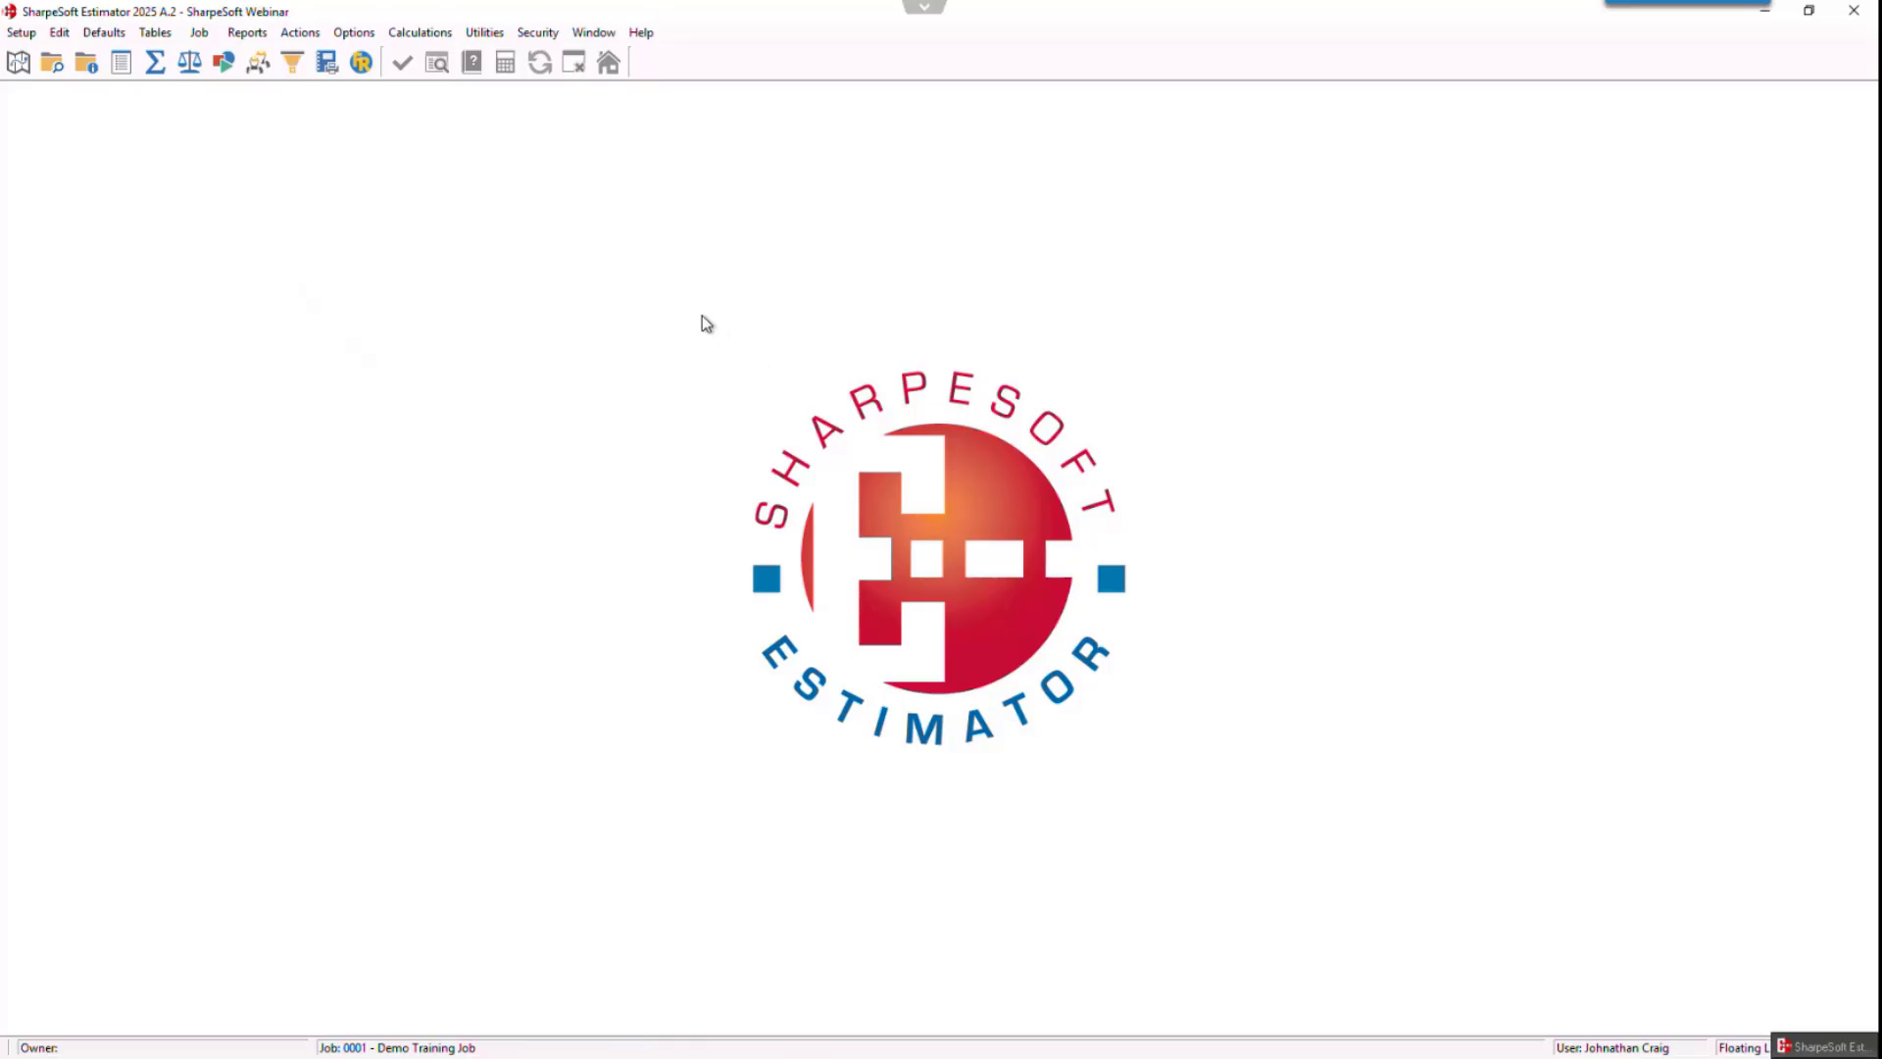
- Open the global access rights for menus and windows, and show the rights of the Estimator group
left_click(539, 32)
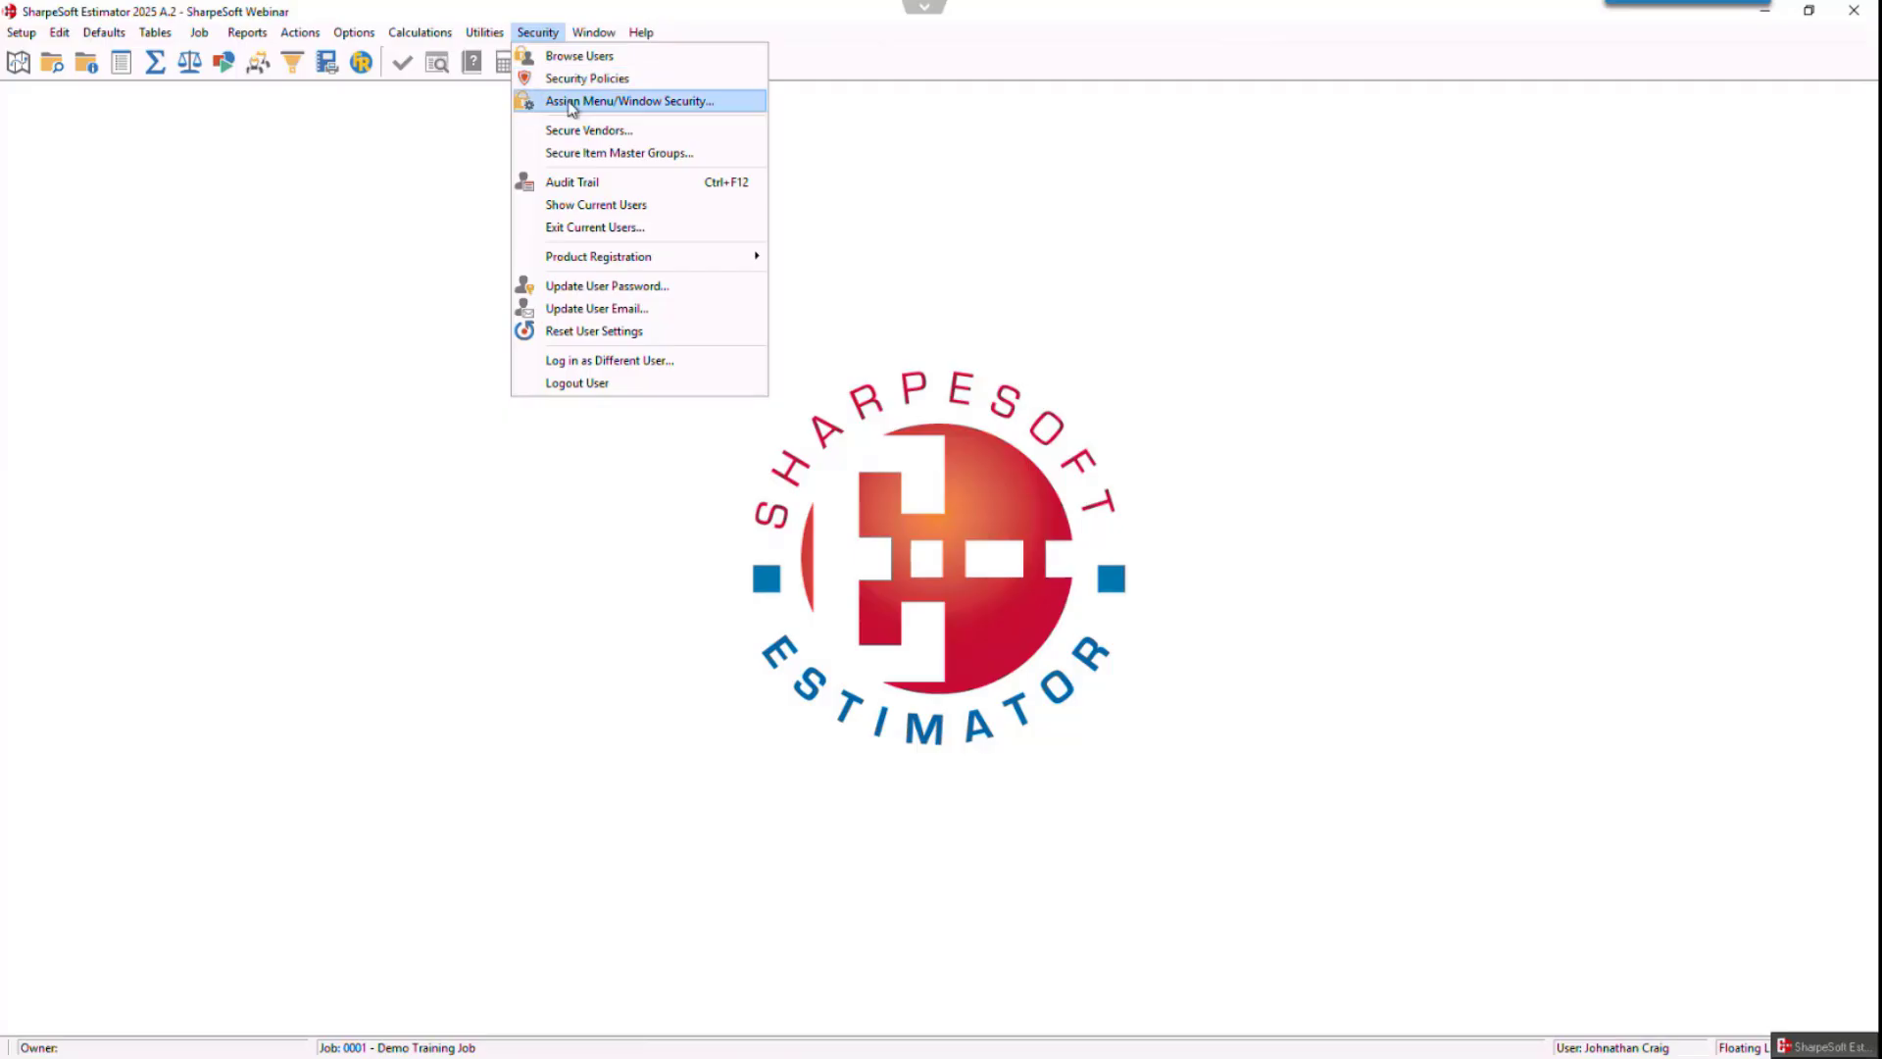
left_click(571, 104)
left_click_drag(545, 537, 556, 700)
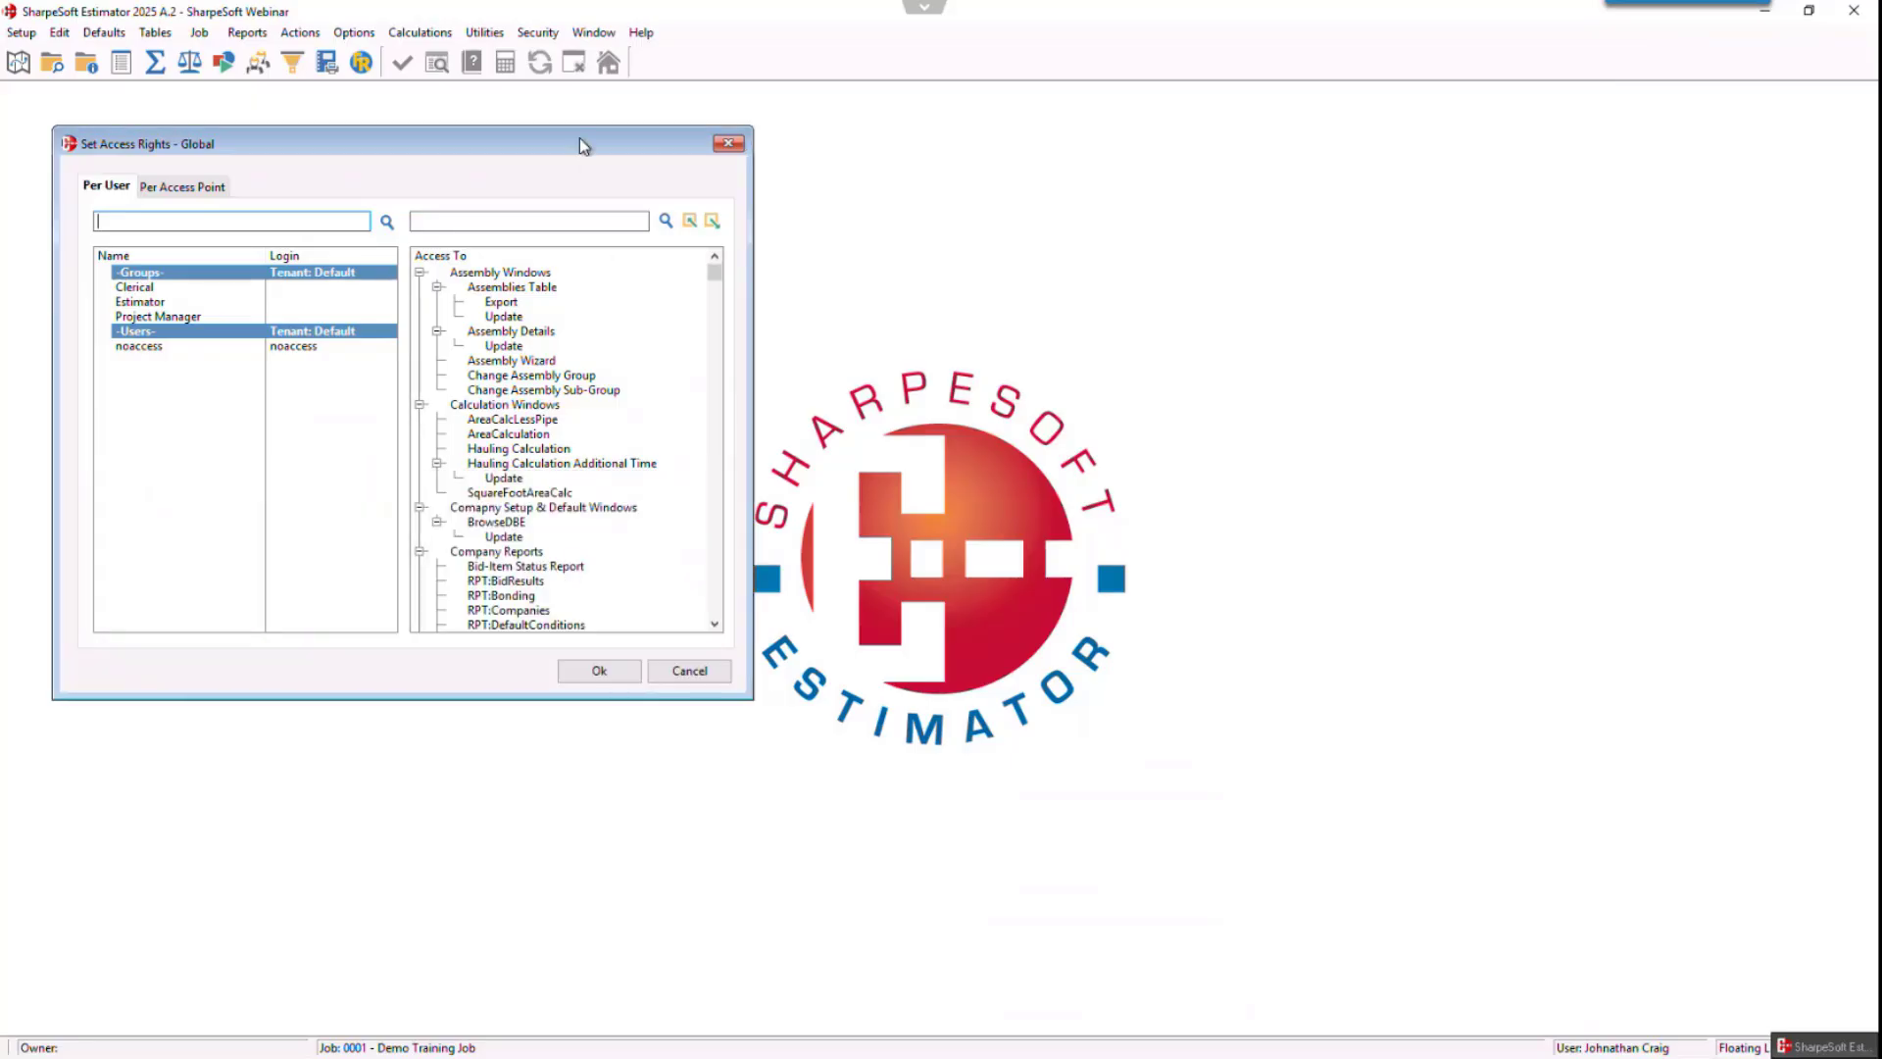
left_click_drag(579, 137, 1367, 137)
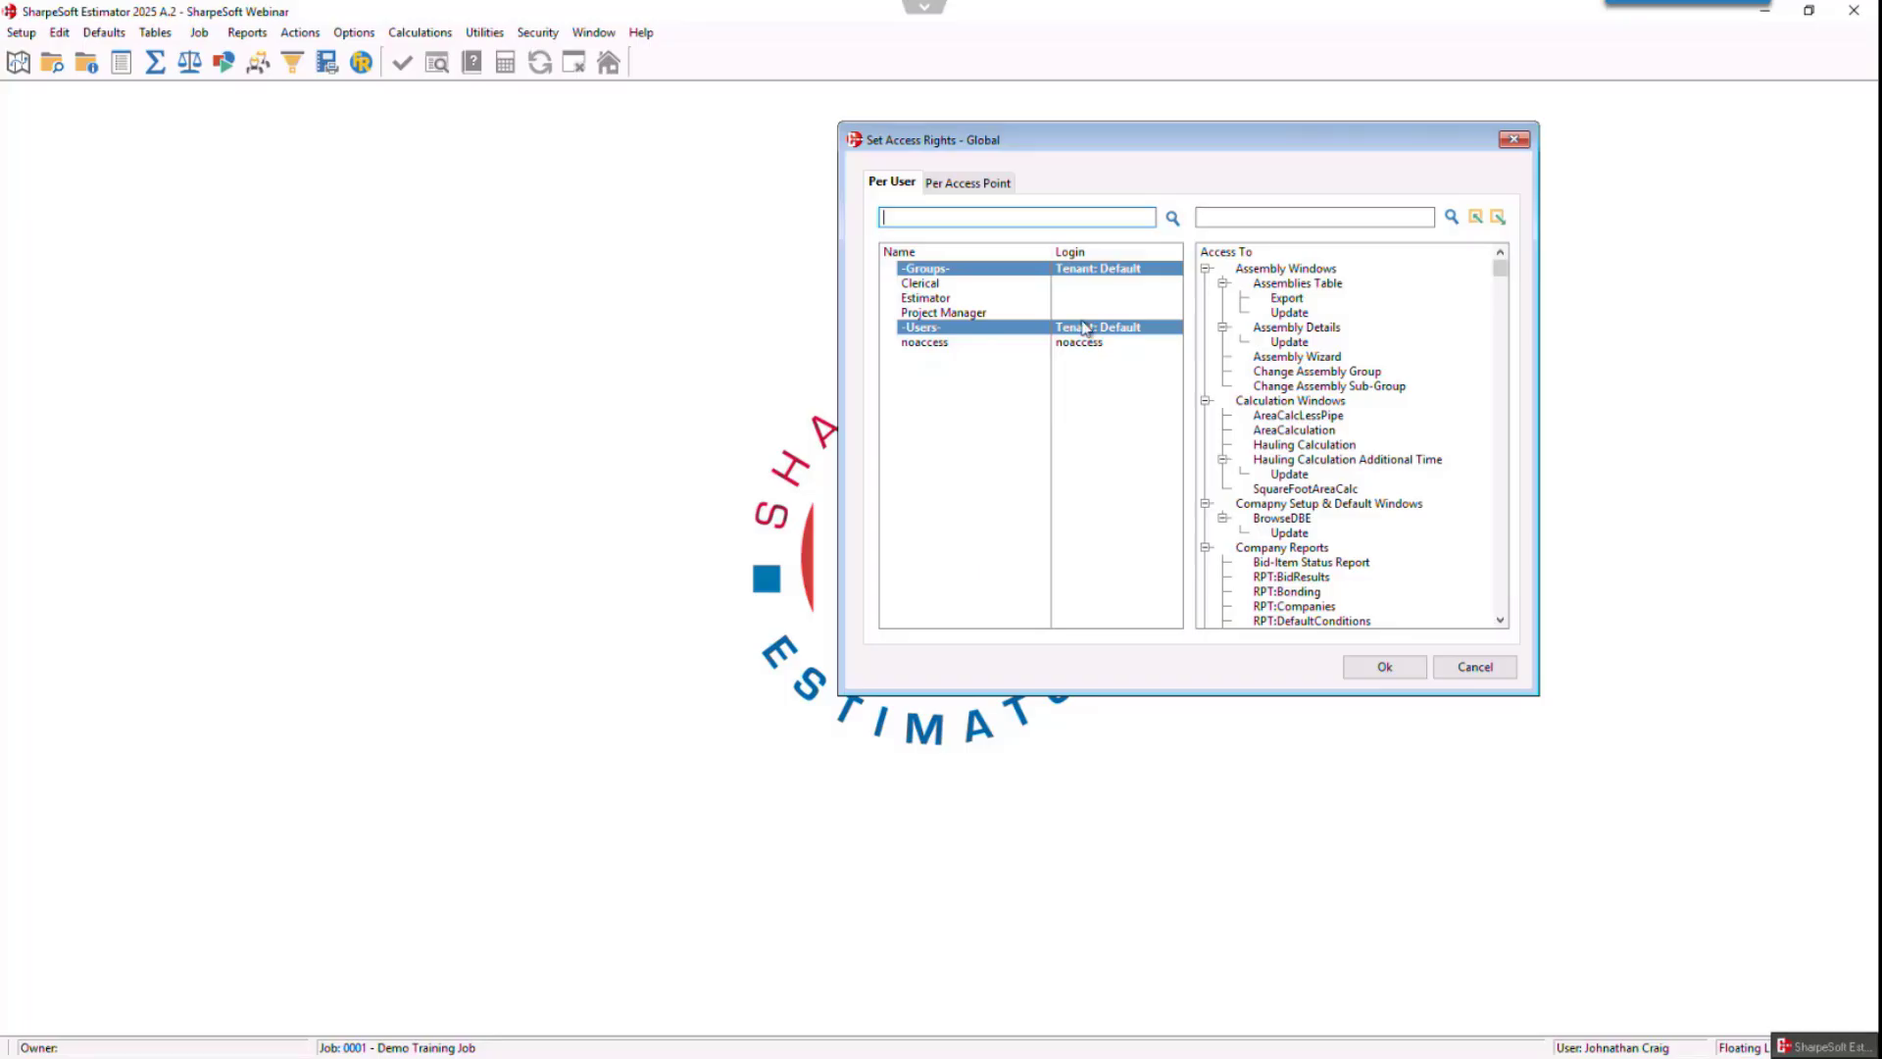
left_click(953, 298)
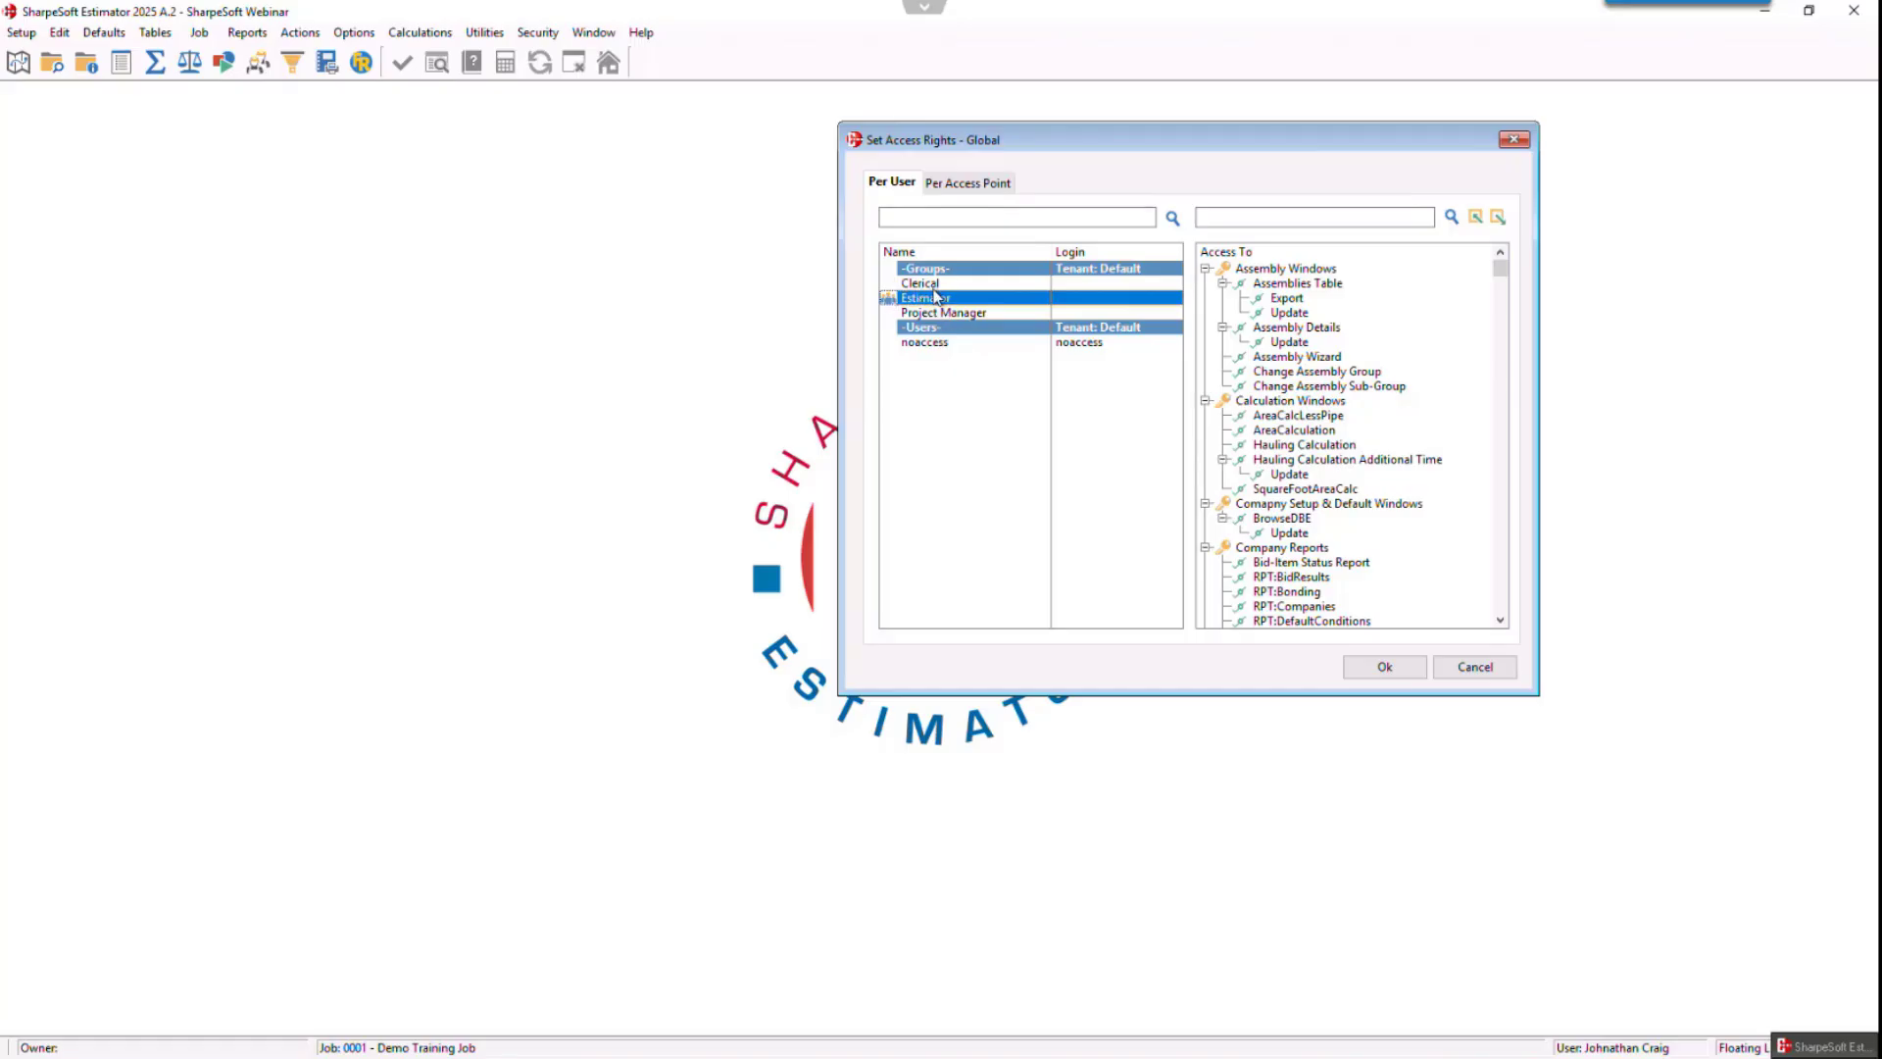
- Examine the Estimator group's access points from the Assemblies Table through company setup windows to the Work Types Table
left_click(1242, 289)
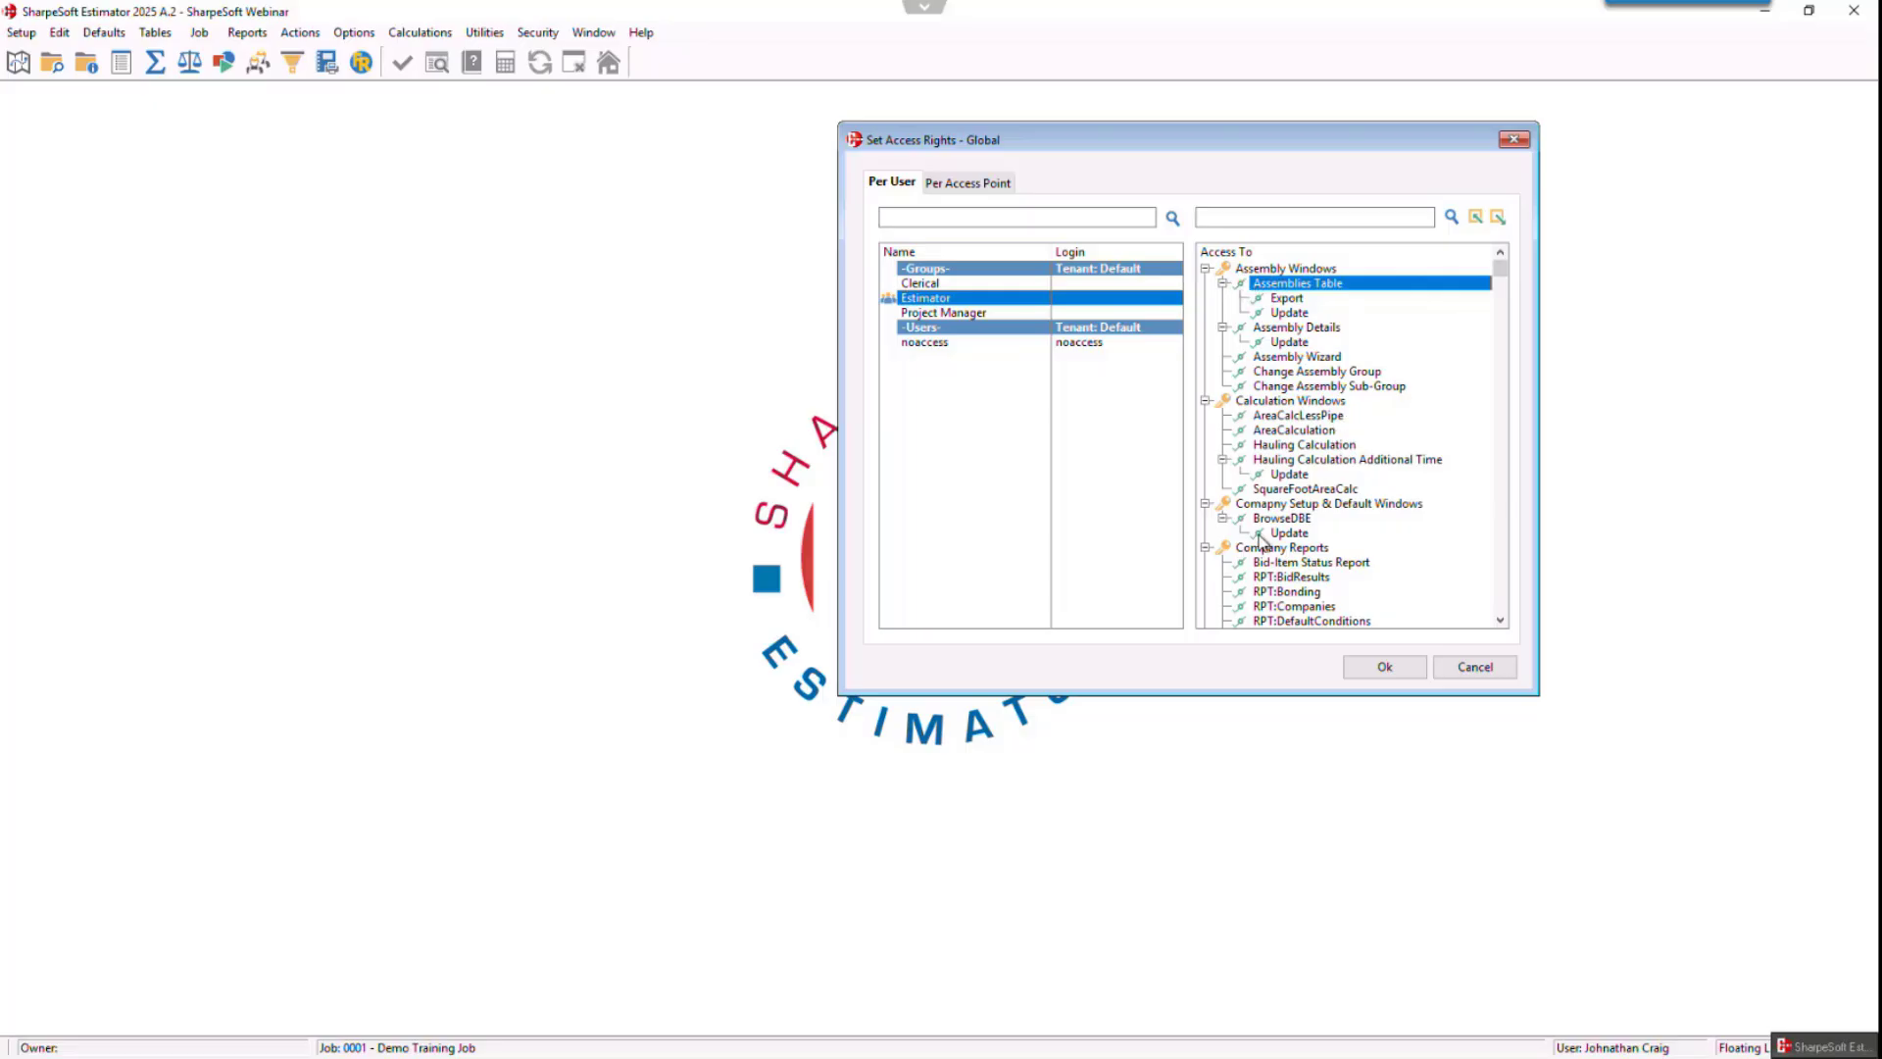
scroll(1305, 505, "down", 1)
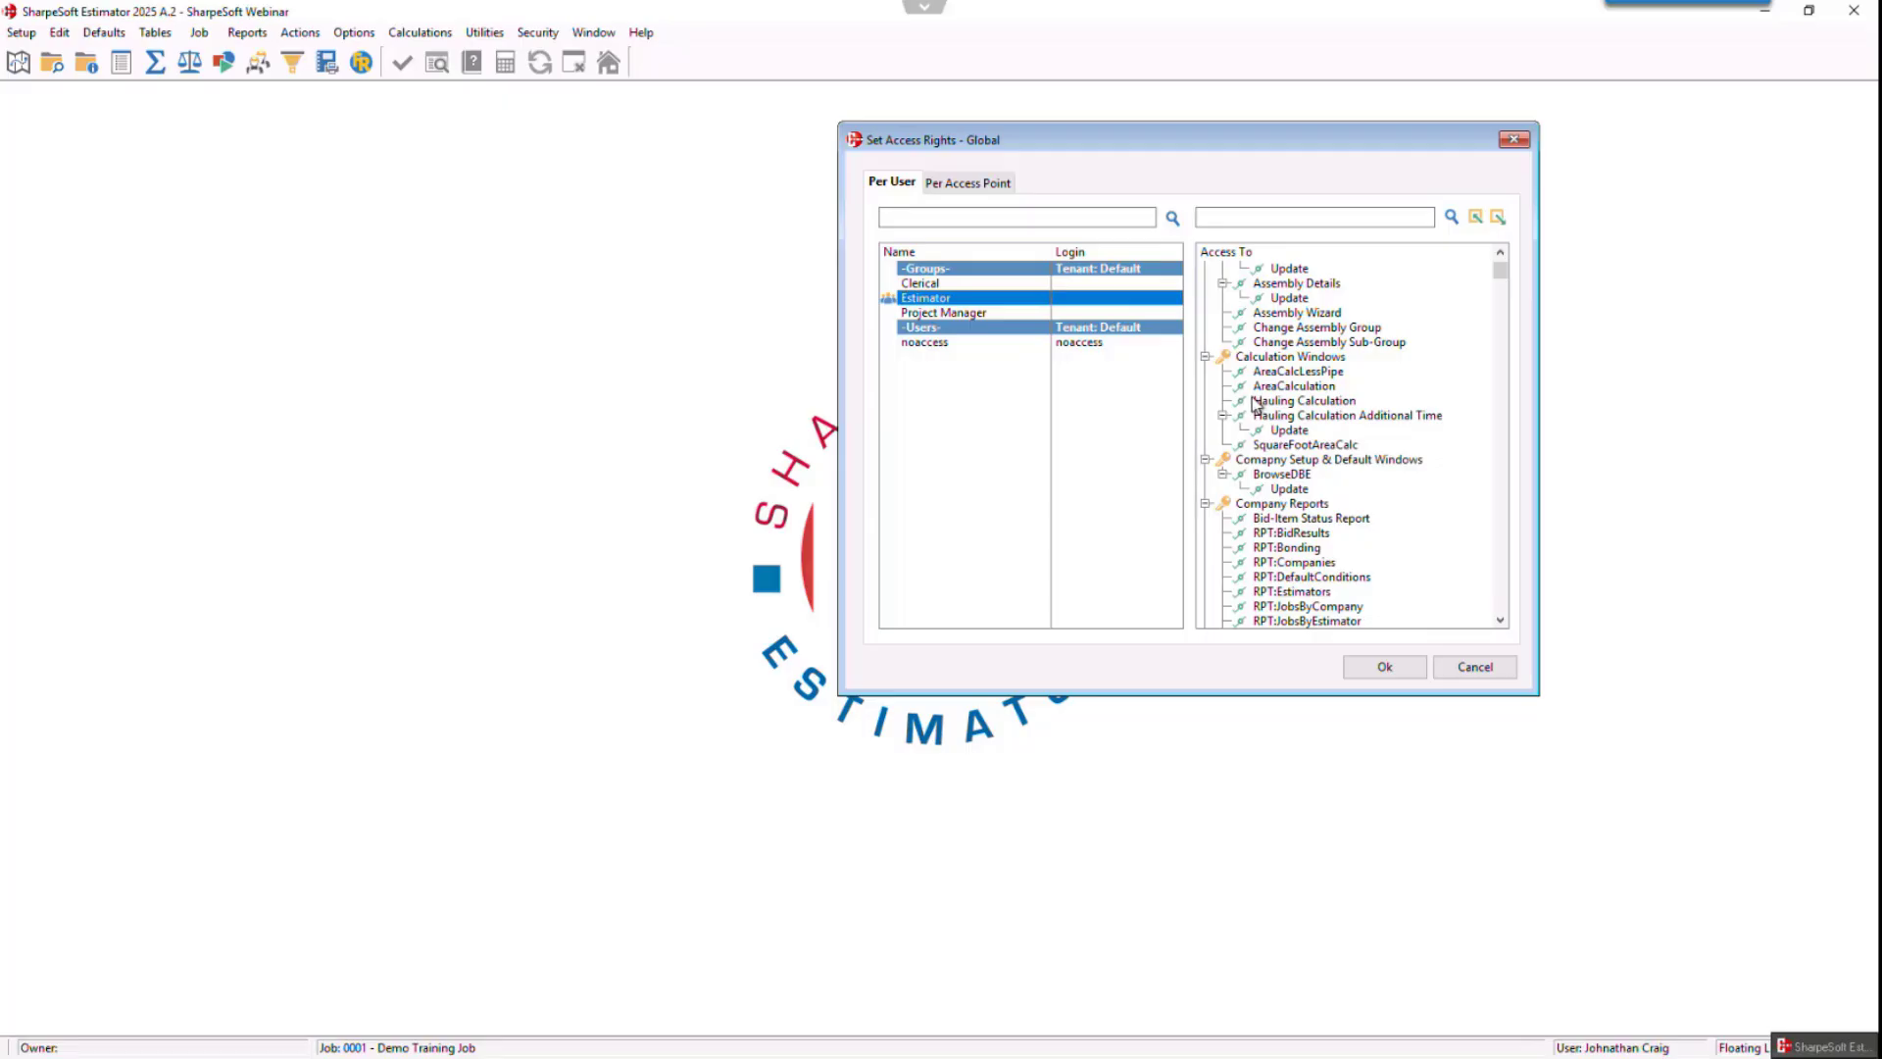
scroll(1250, 397, "down", 3)
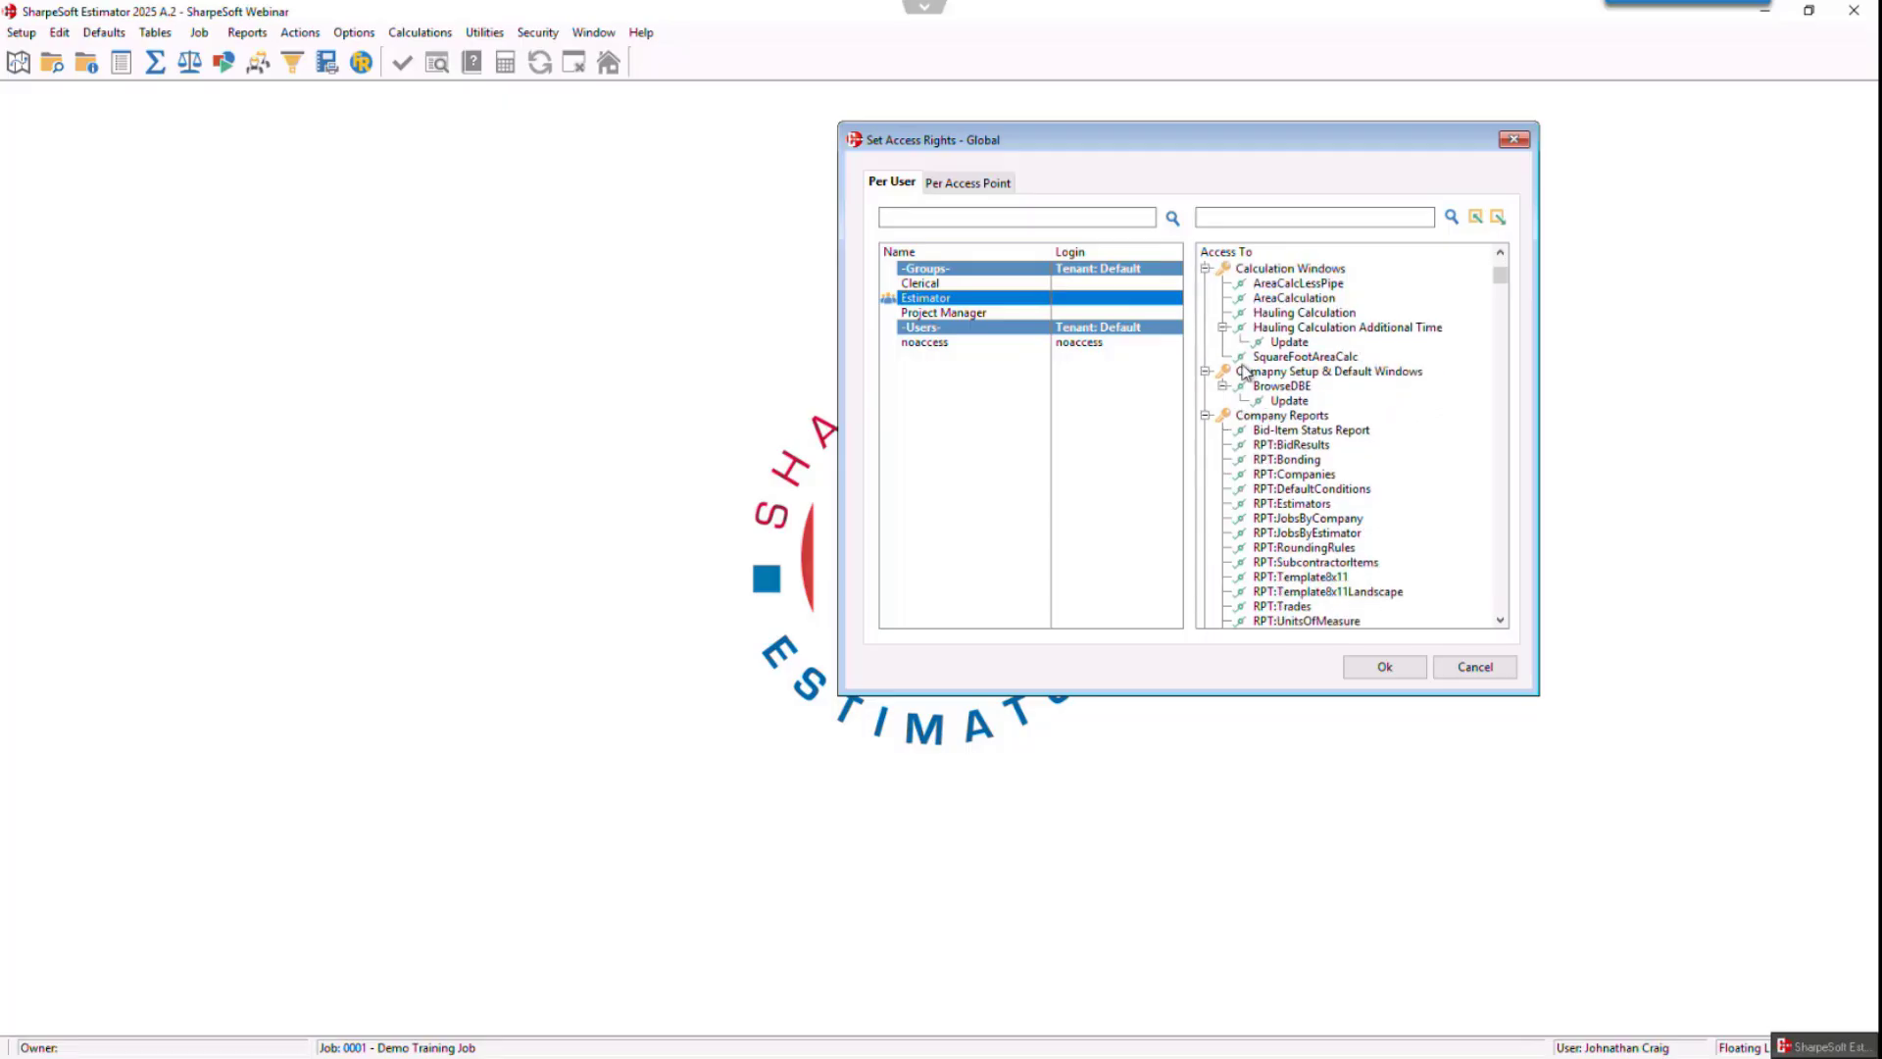
scroll(1247, 421, "down", 3)
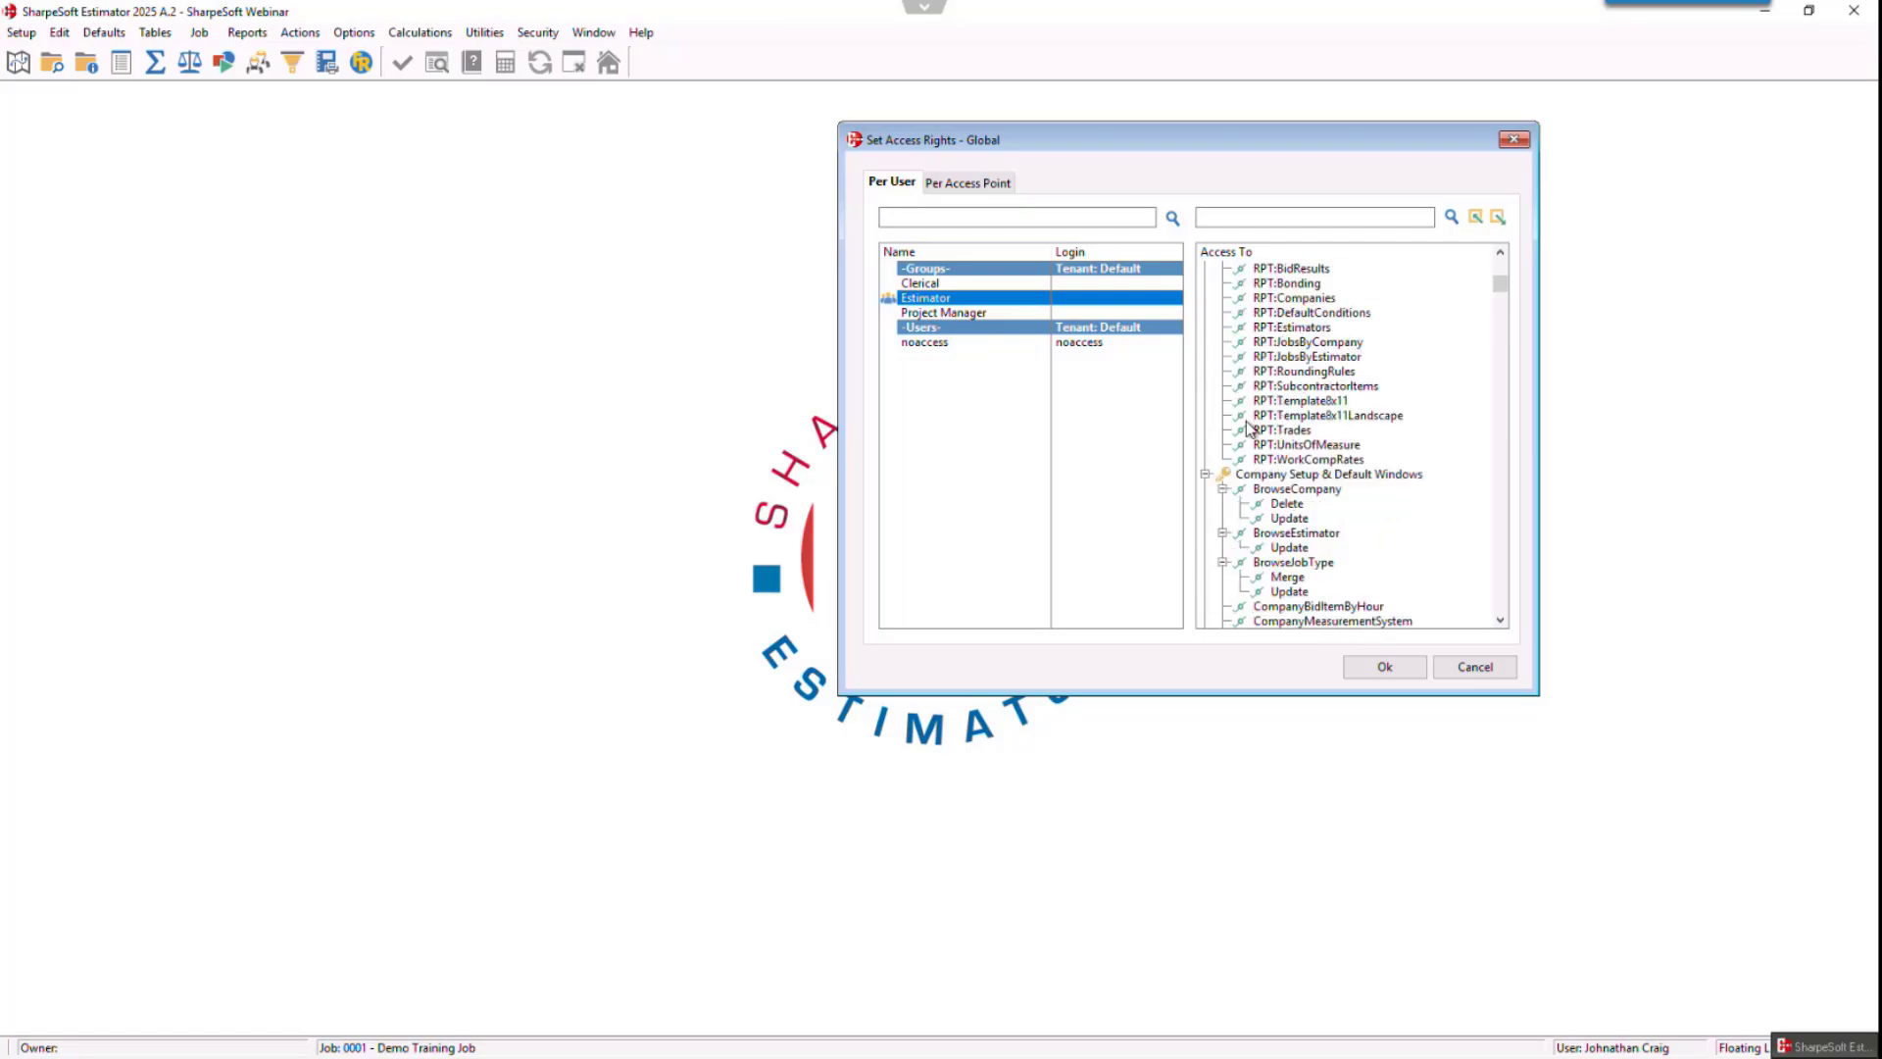
scroll(1247, 427, "down", 1)
scroll(1255, 432, "down", 1)
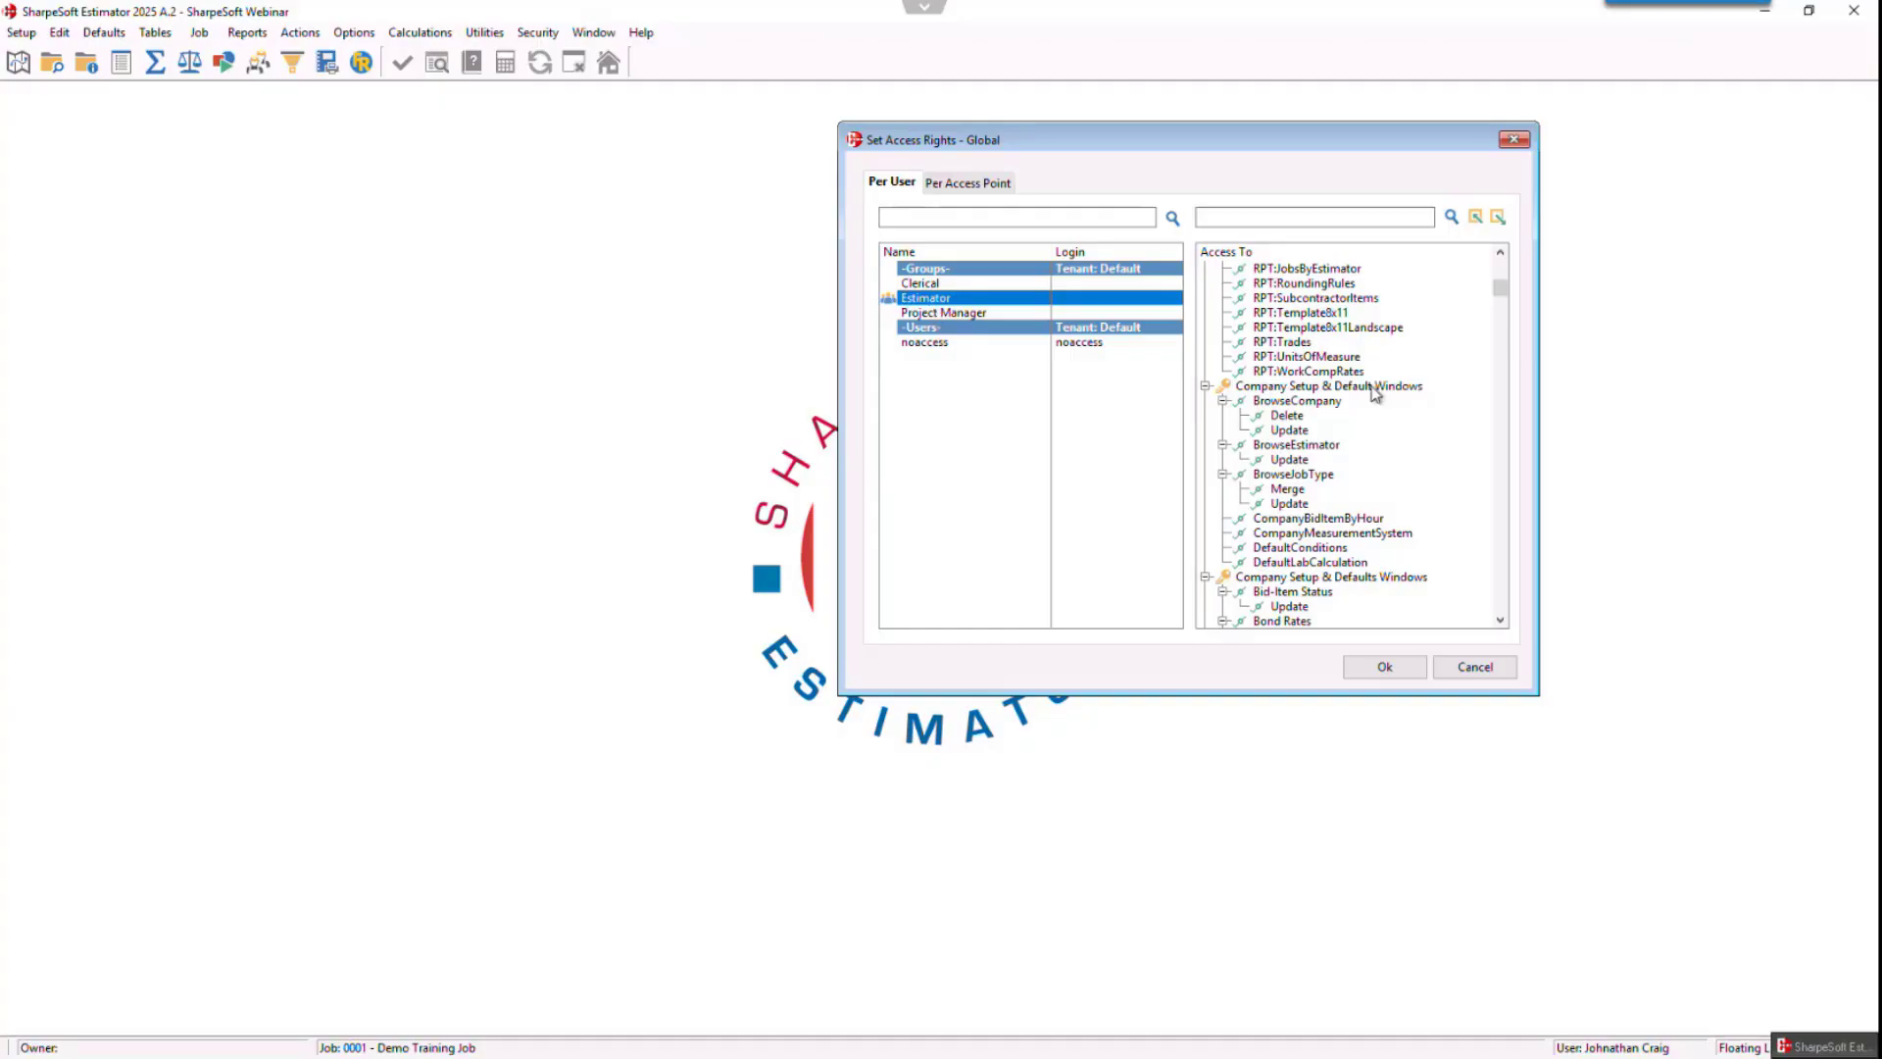
scroll(1314, 364, "down", 5)
scroll(1313, 365, "down", 13)
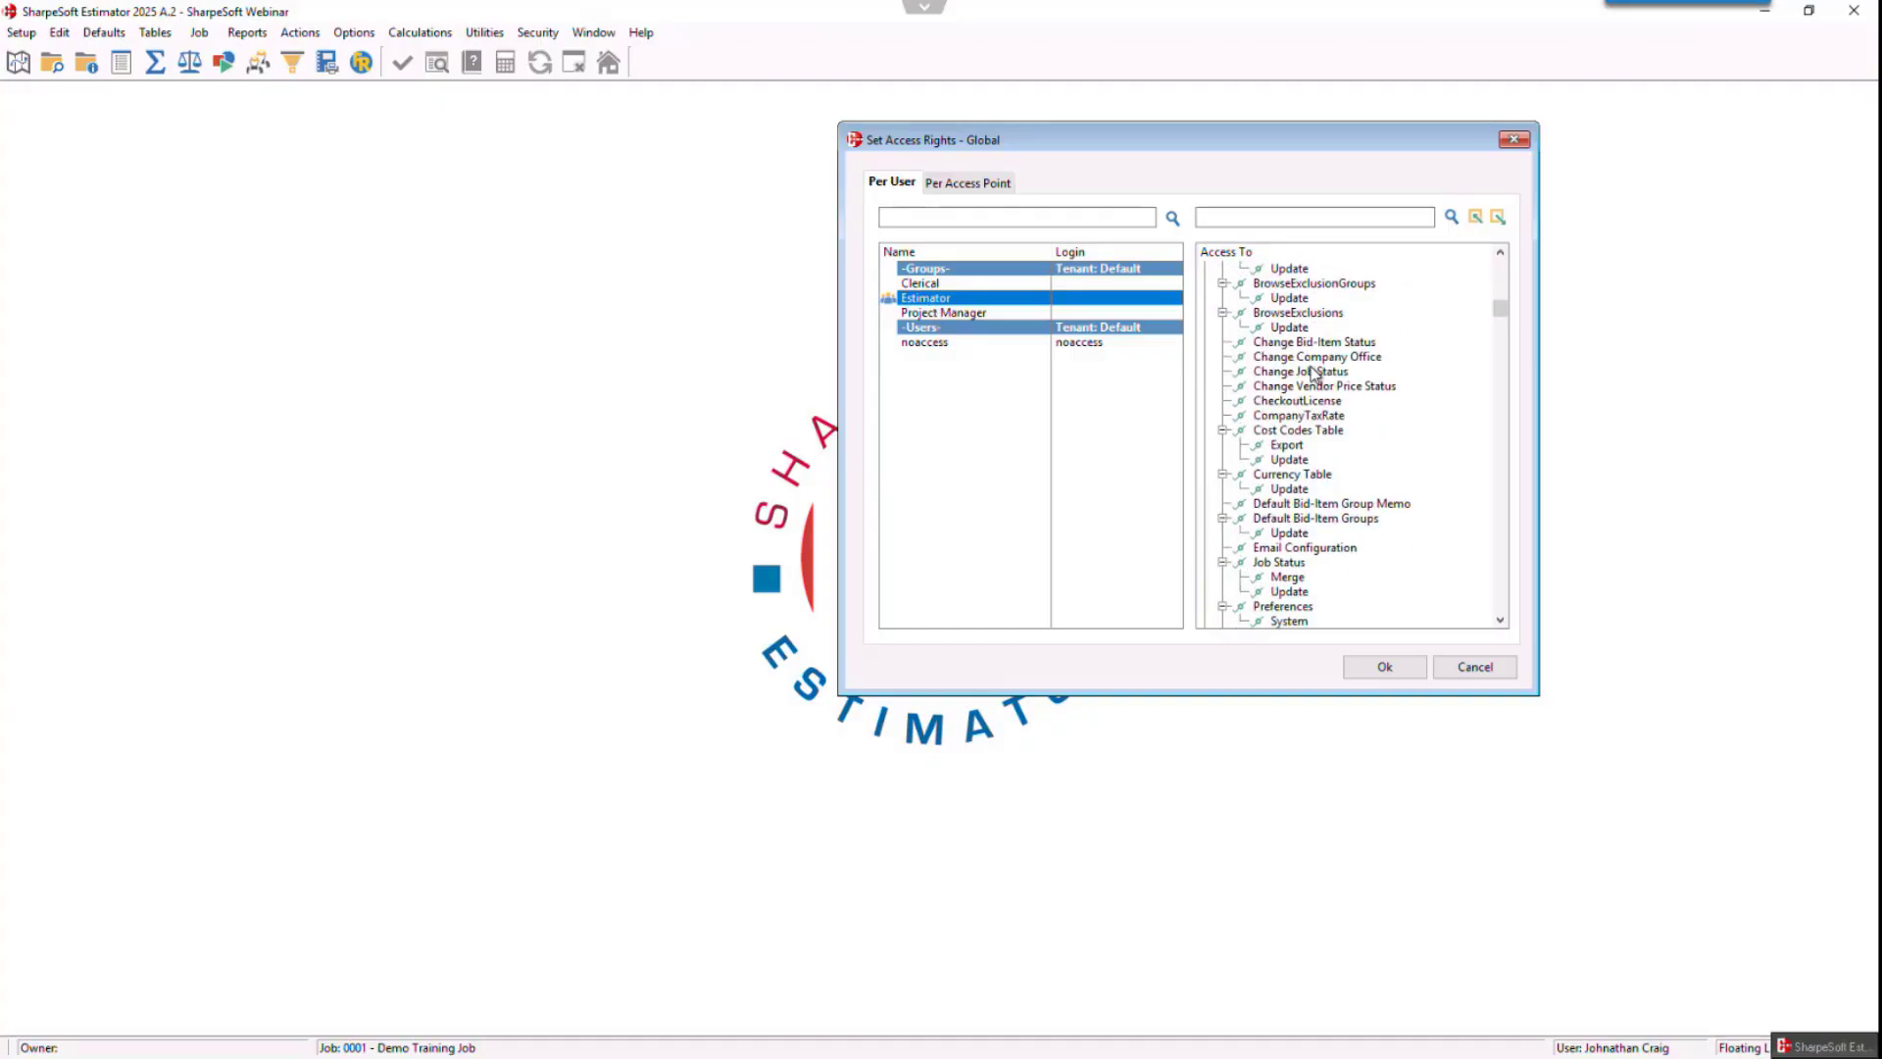
scroll(1314, 374, "down", 1)
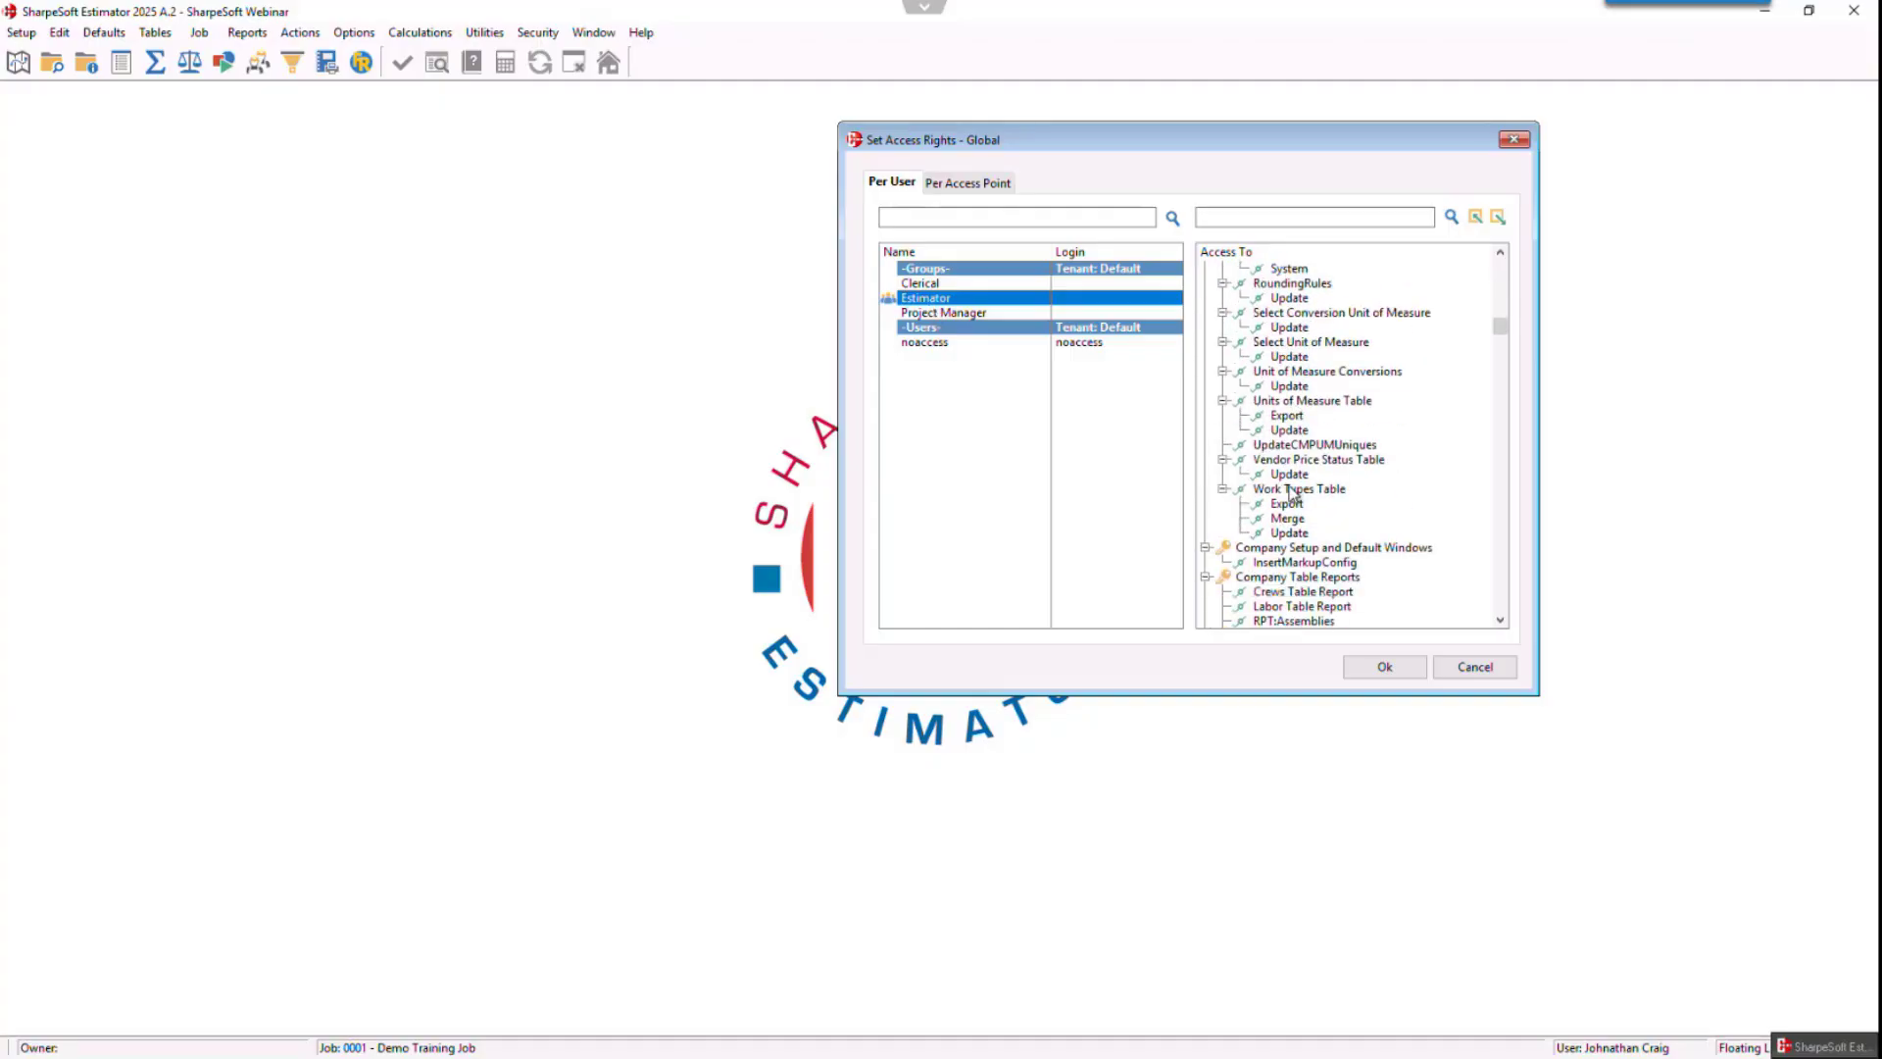
scroll(1319, 496, "down", 1)
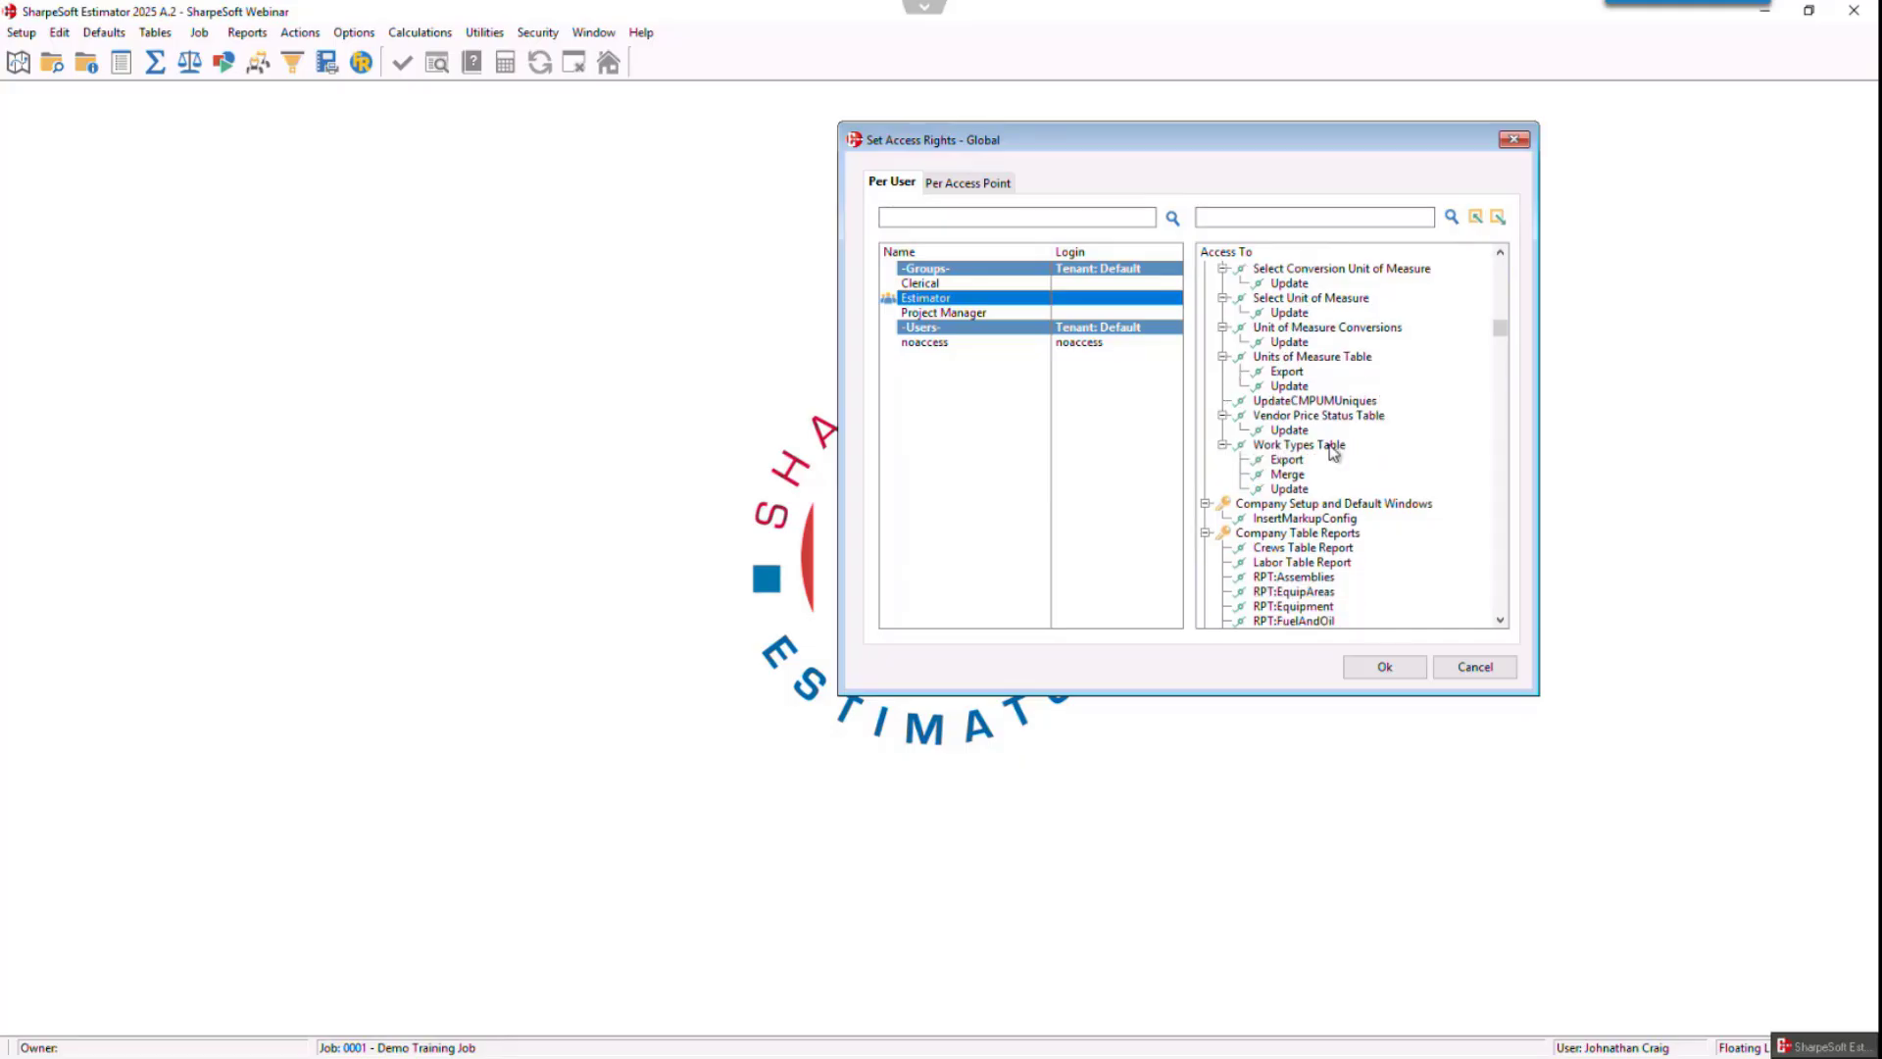
left_click(1243, 449)
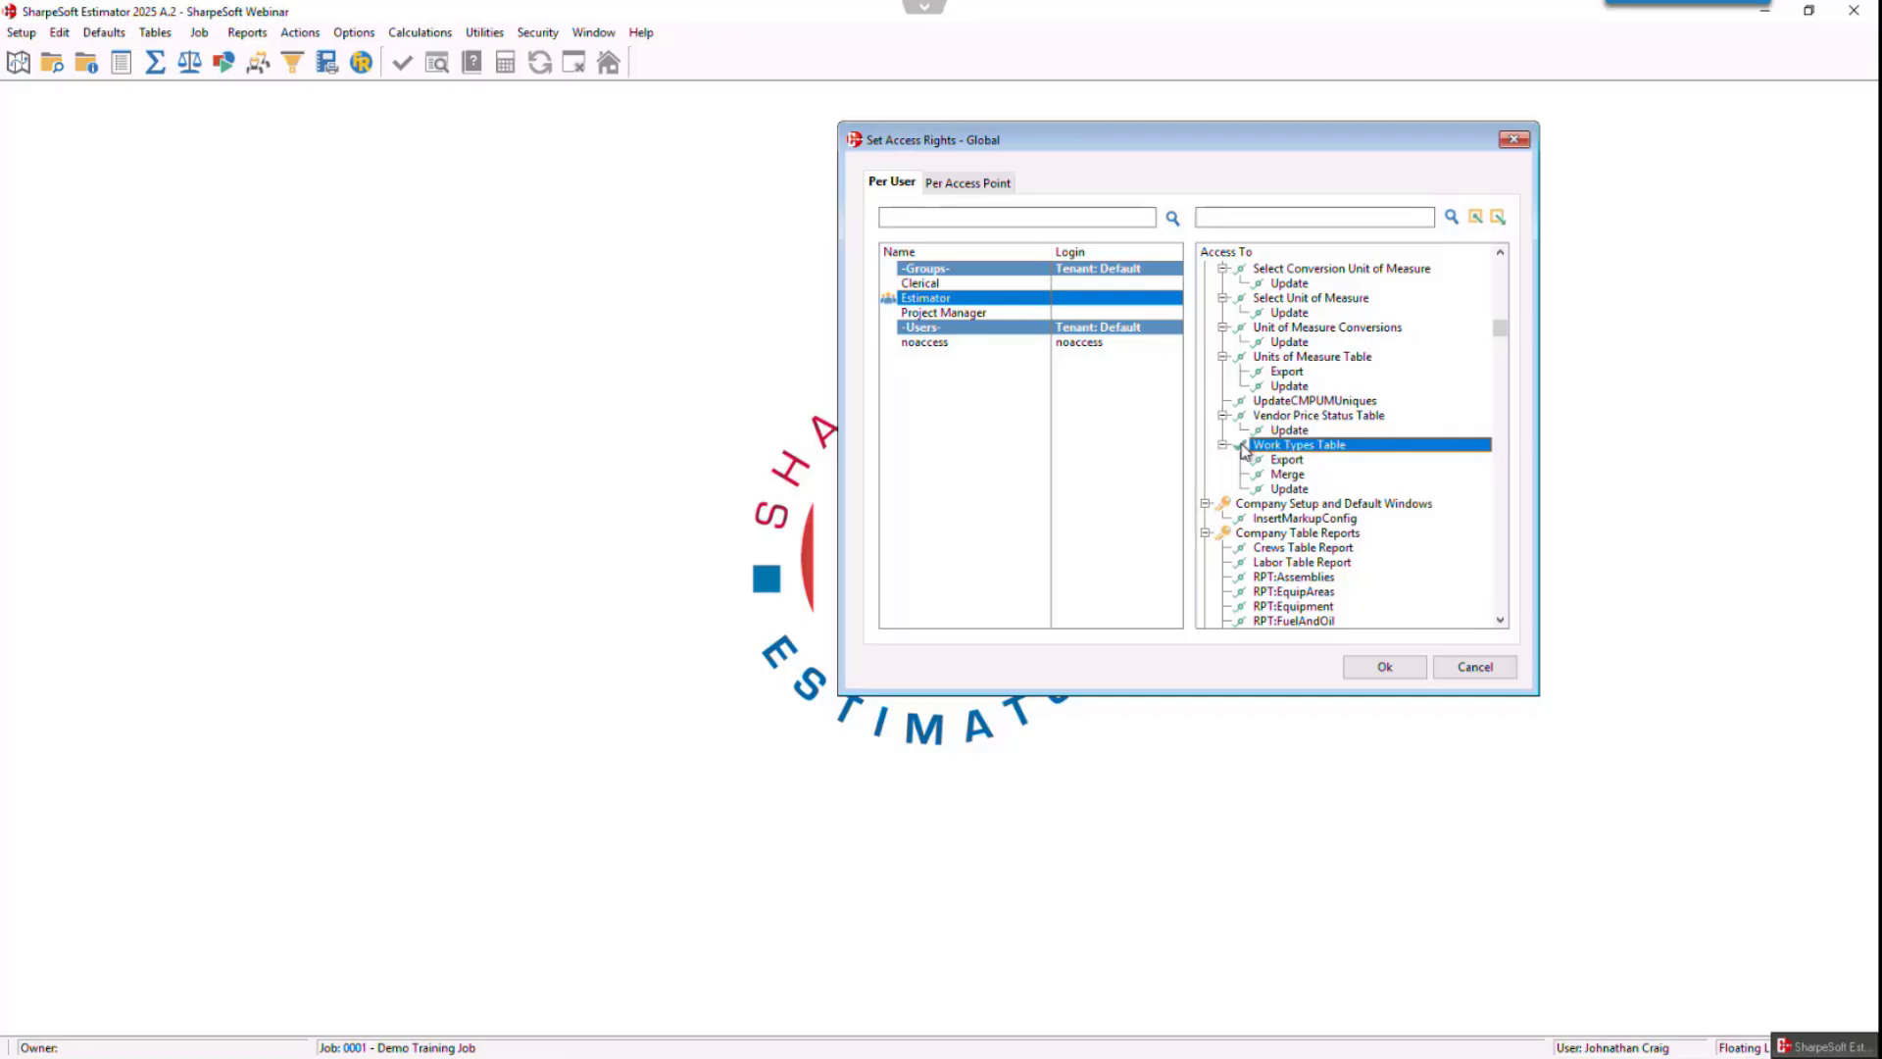
left_click(1242, 446)
- Try granting the noaccess user access to Equipment Areas together with its Update right
left_click(930, 343)
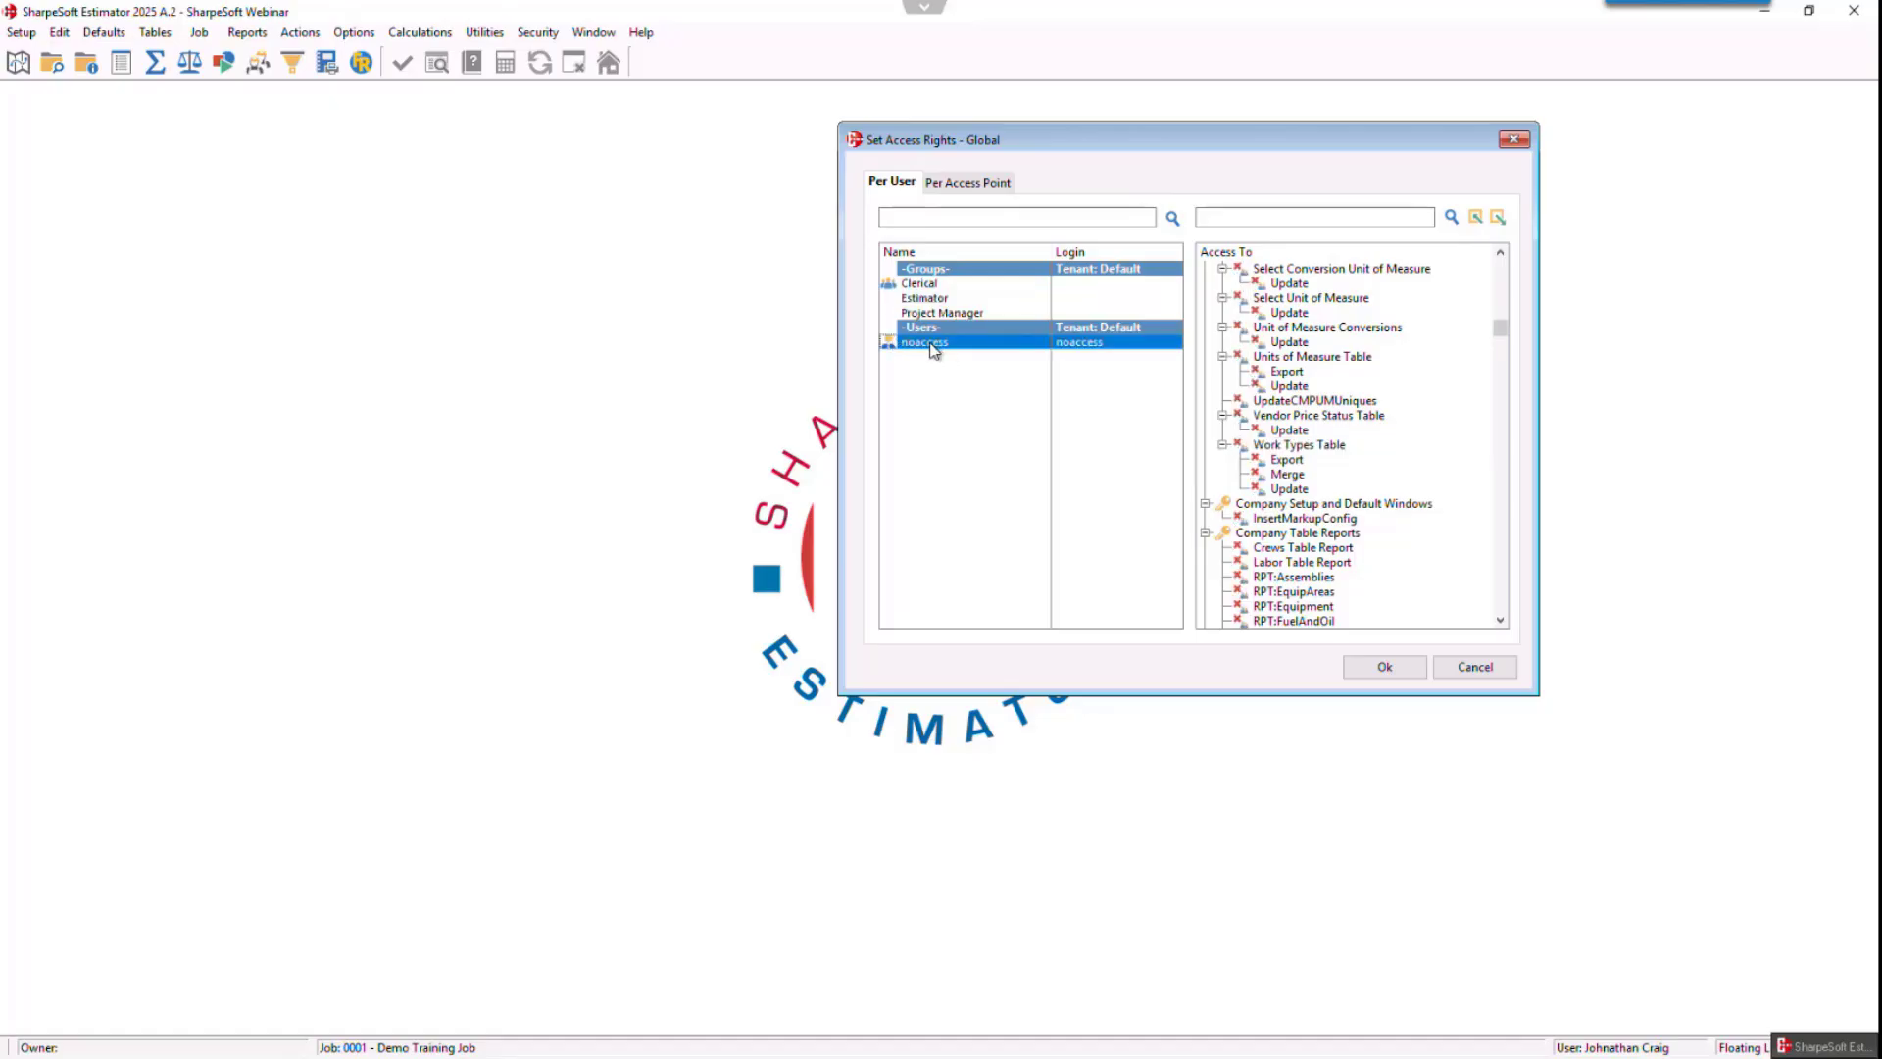
scroll(1290, 410, "up", 5)
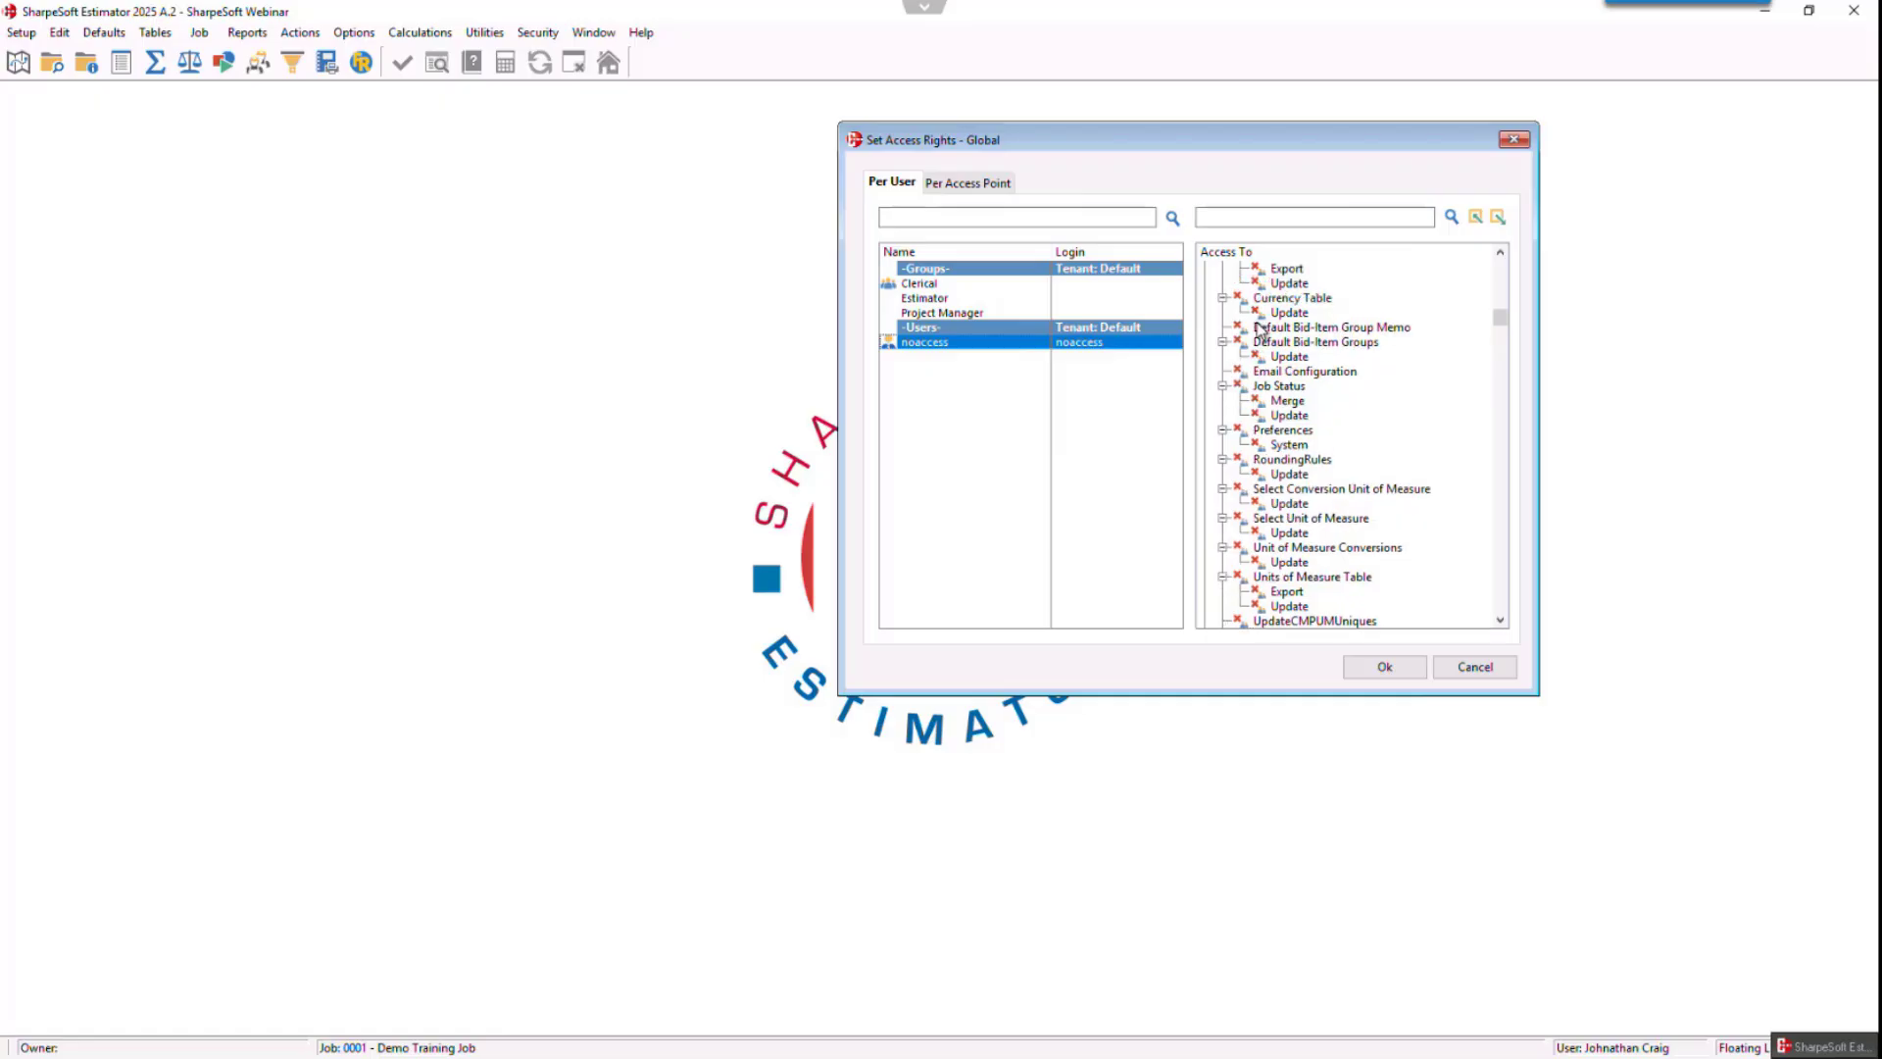
scroll(1259, 348, "down", 6)
scroll(1261, 353, "down", 17)
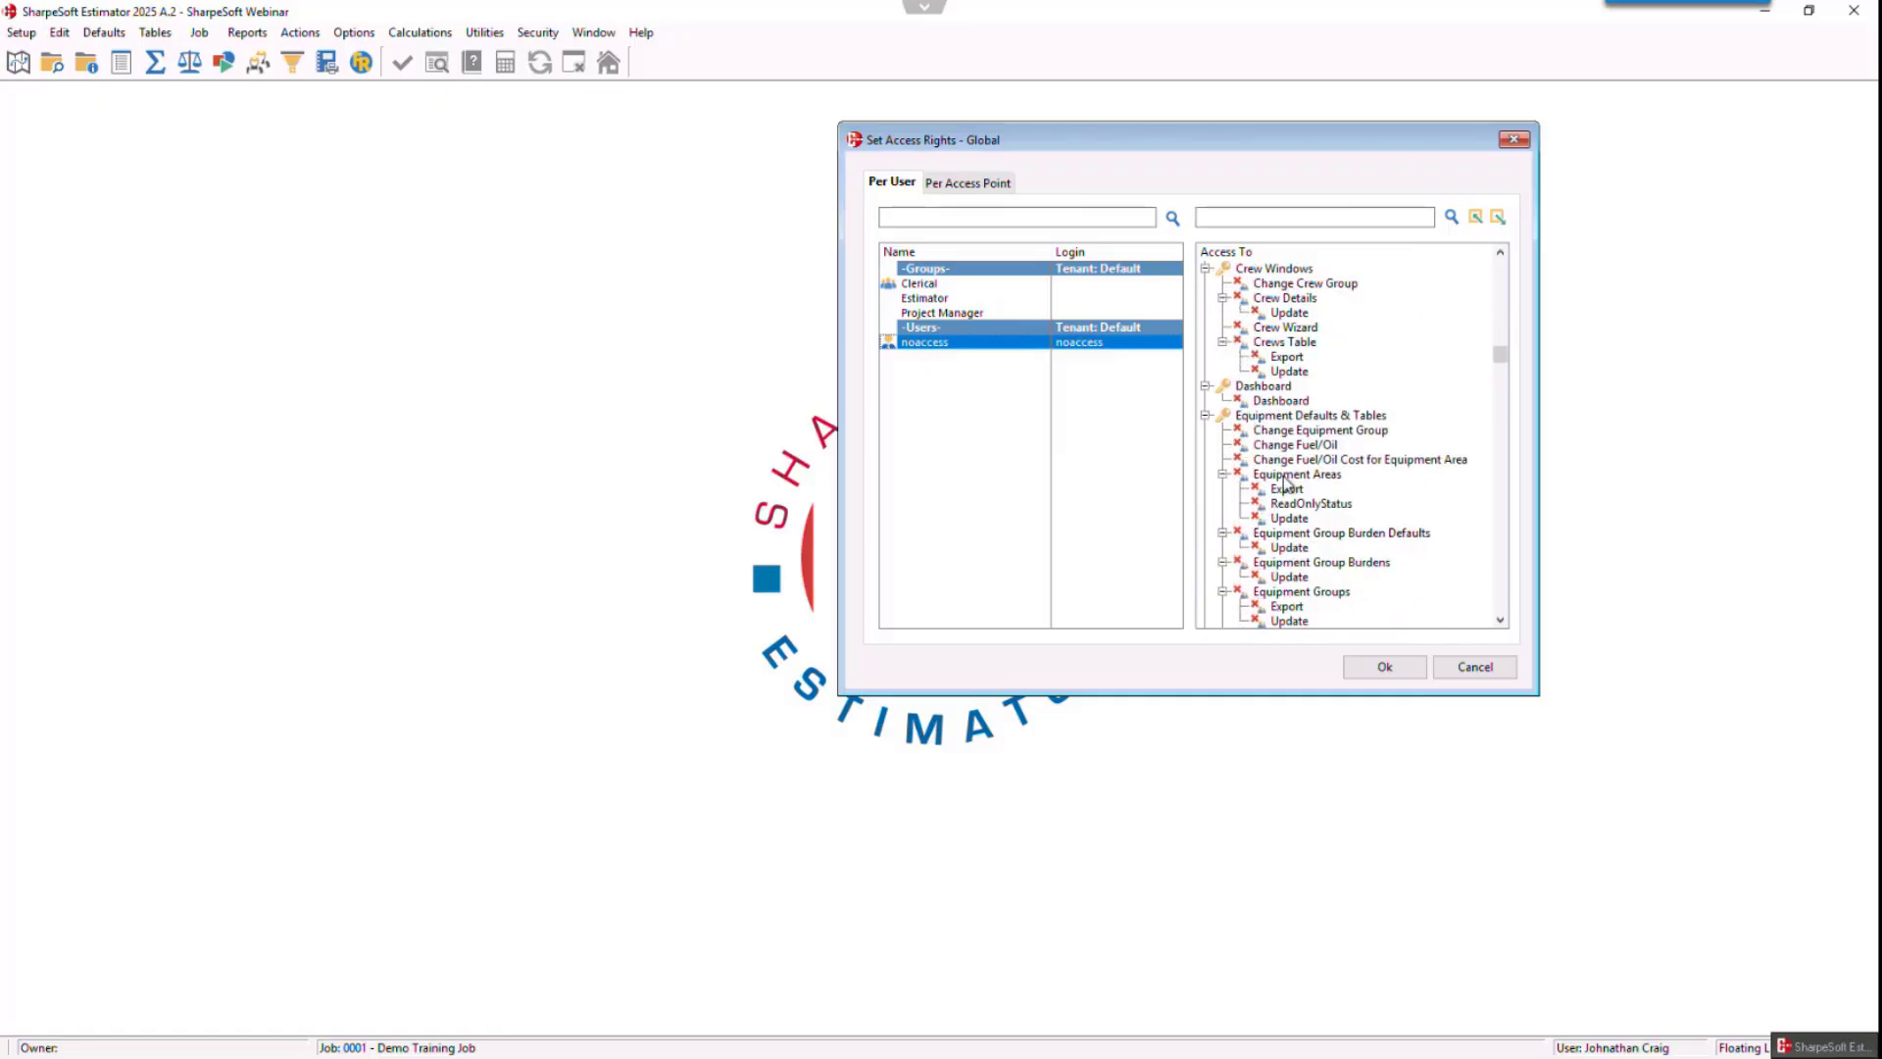
left_click(1240, 476)
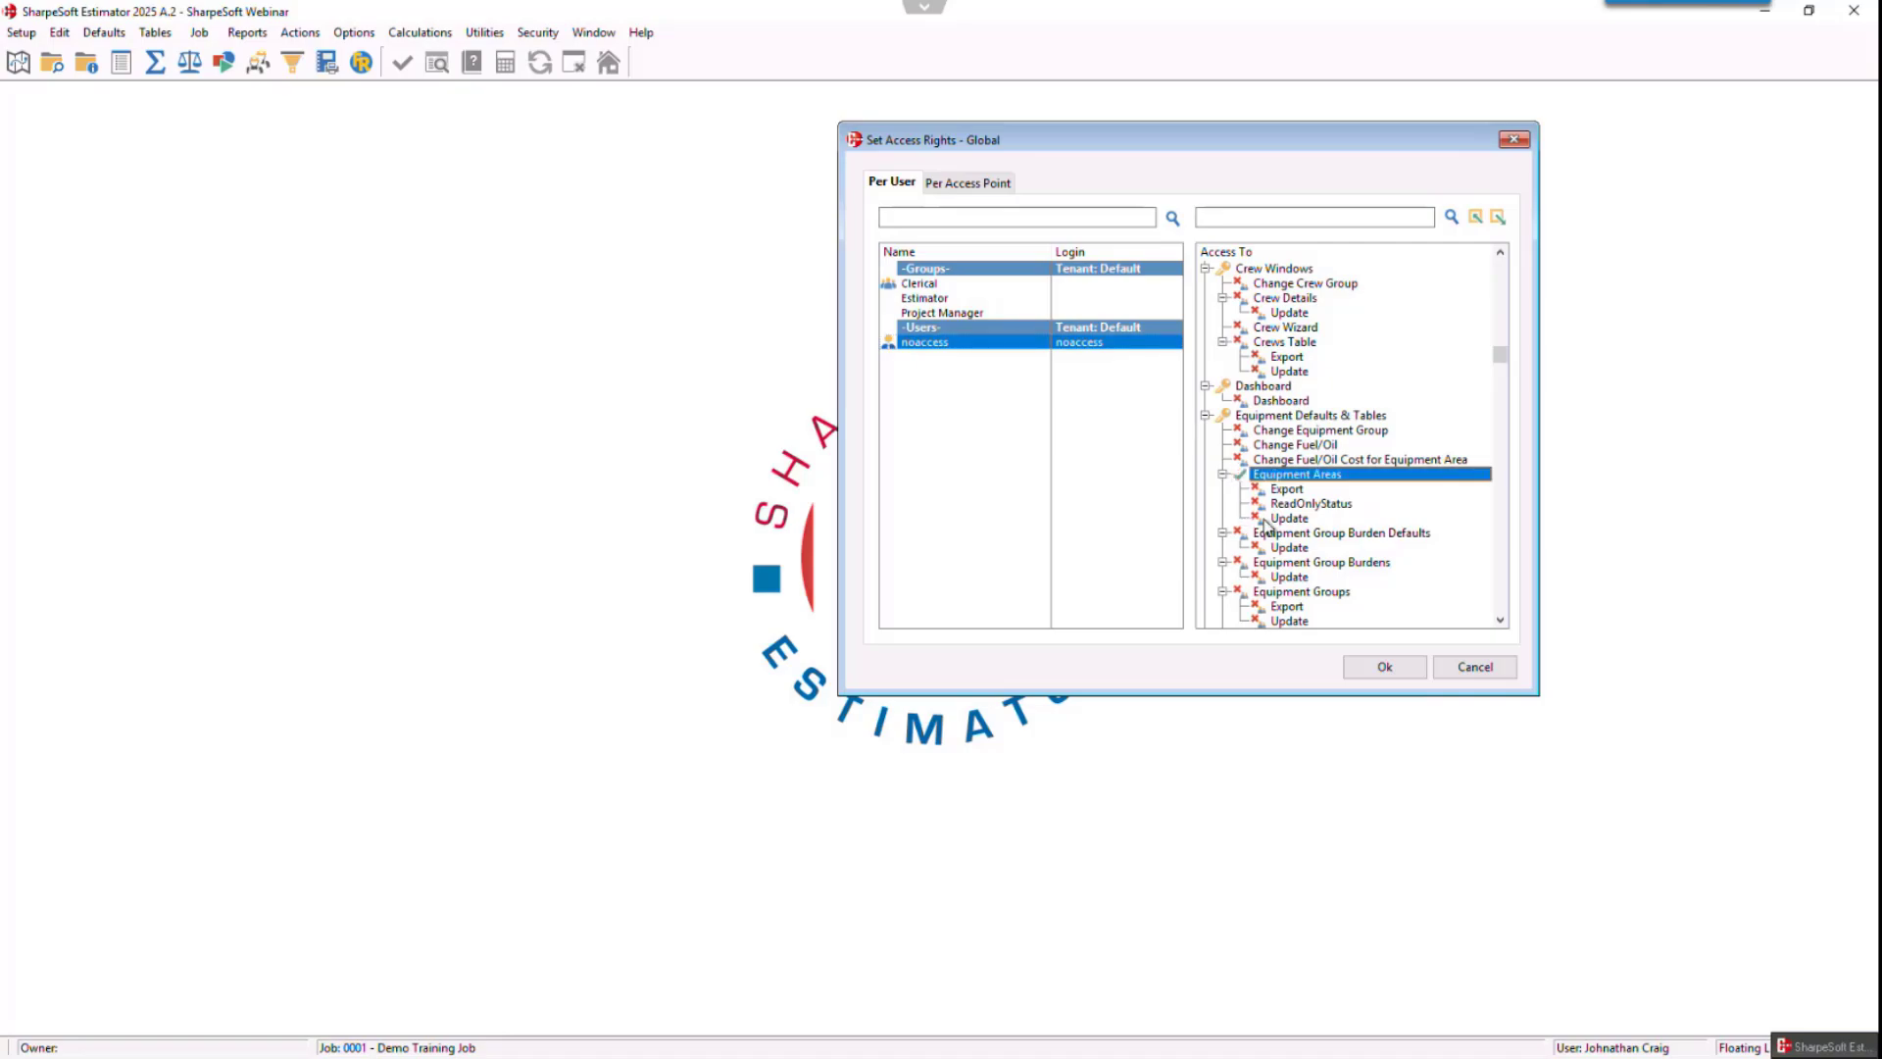
left_click(1259, 519)
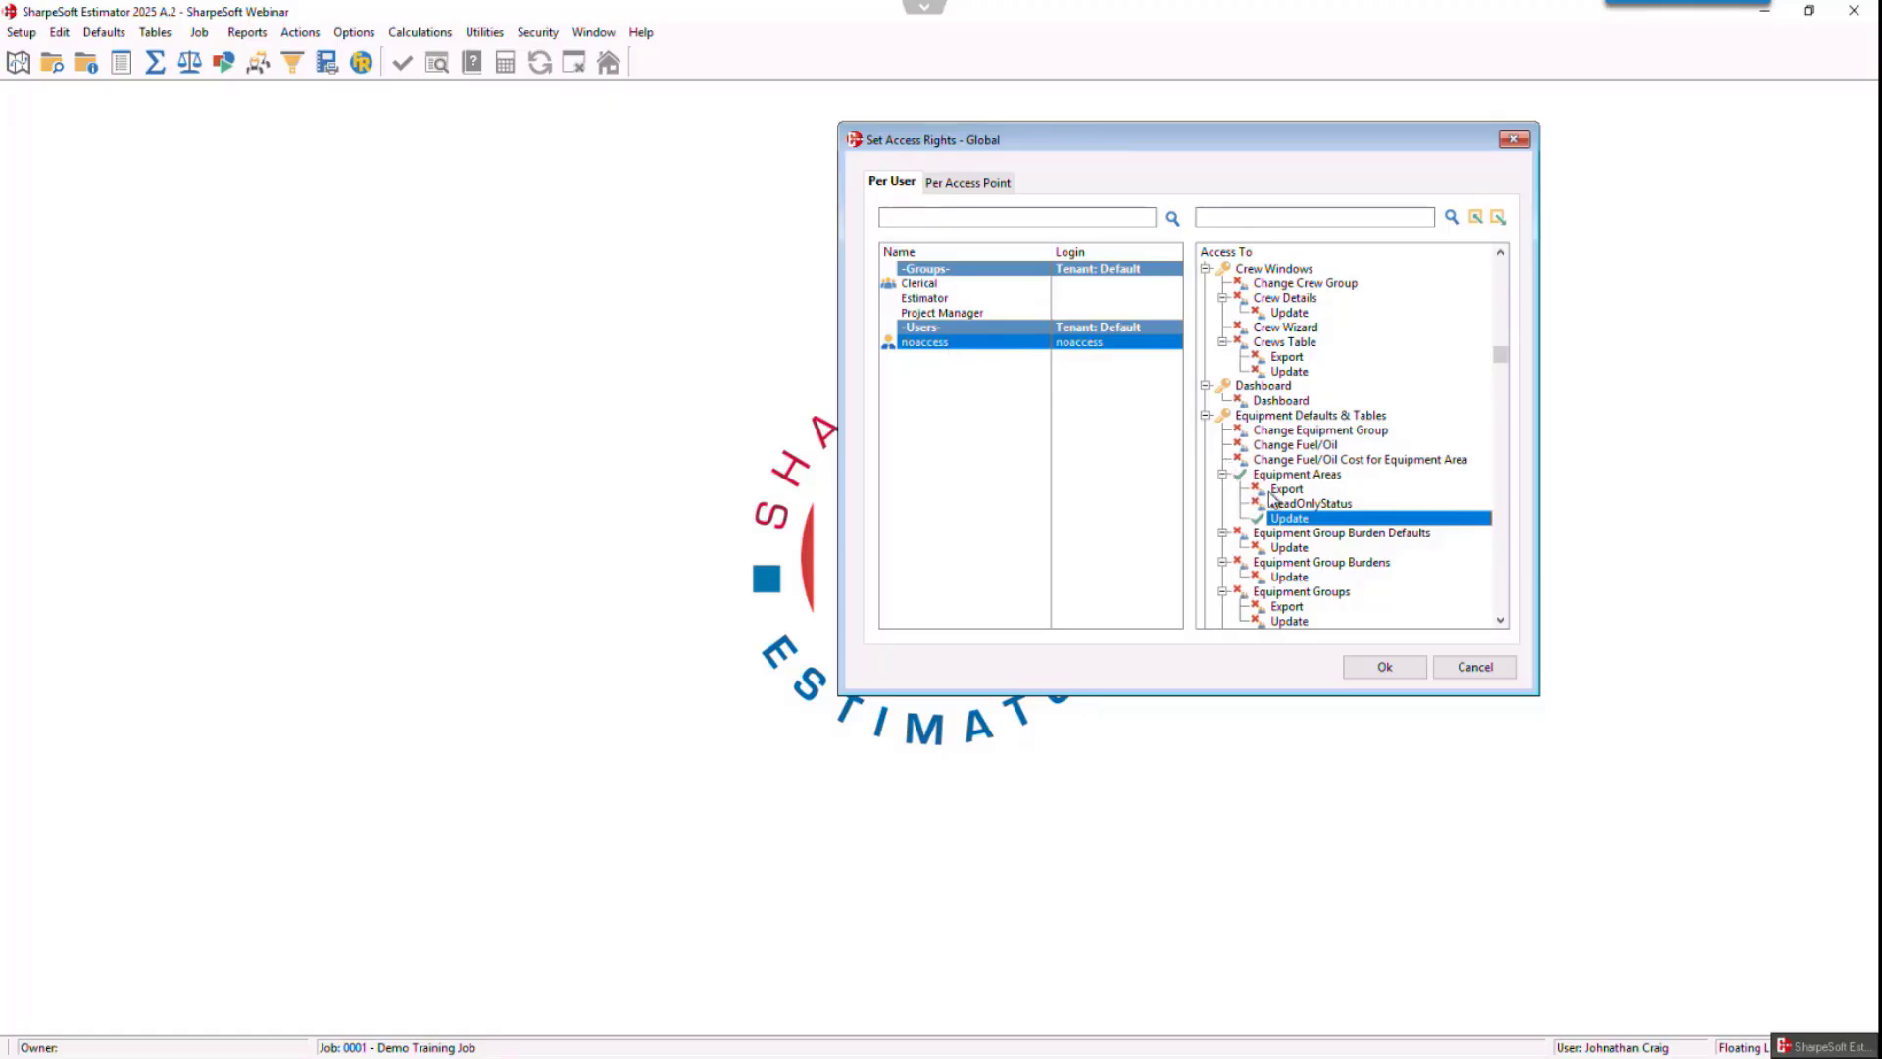
- Examine the noaccess user's access points from the equipment tables to Job Windows, and close the access rights without saving
scroll(1272, 498, "down", 3)
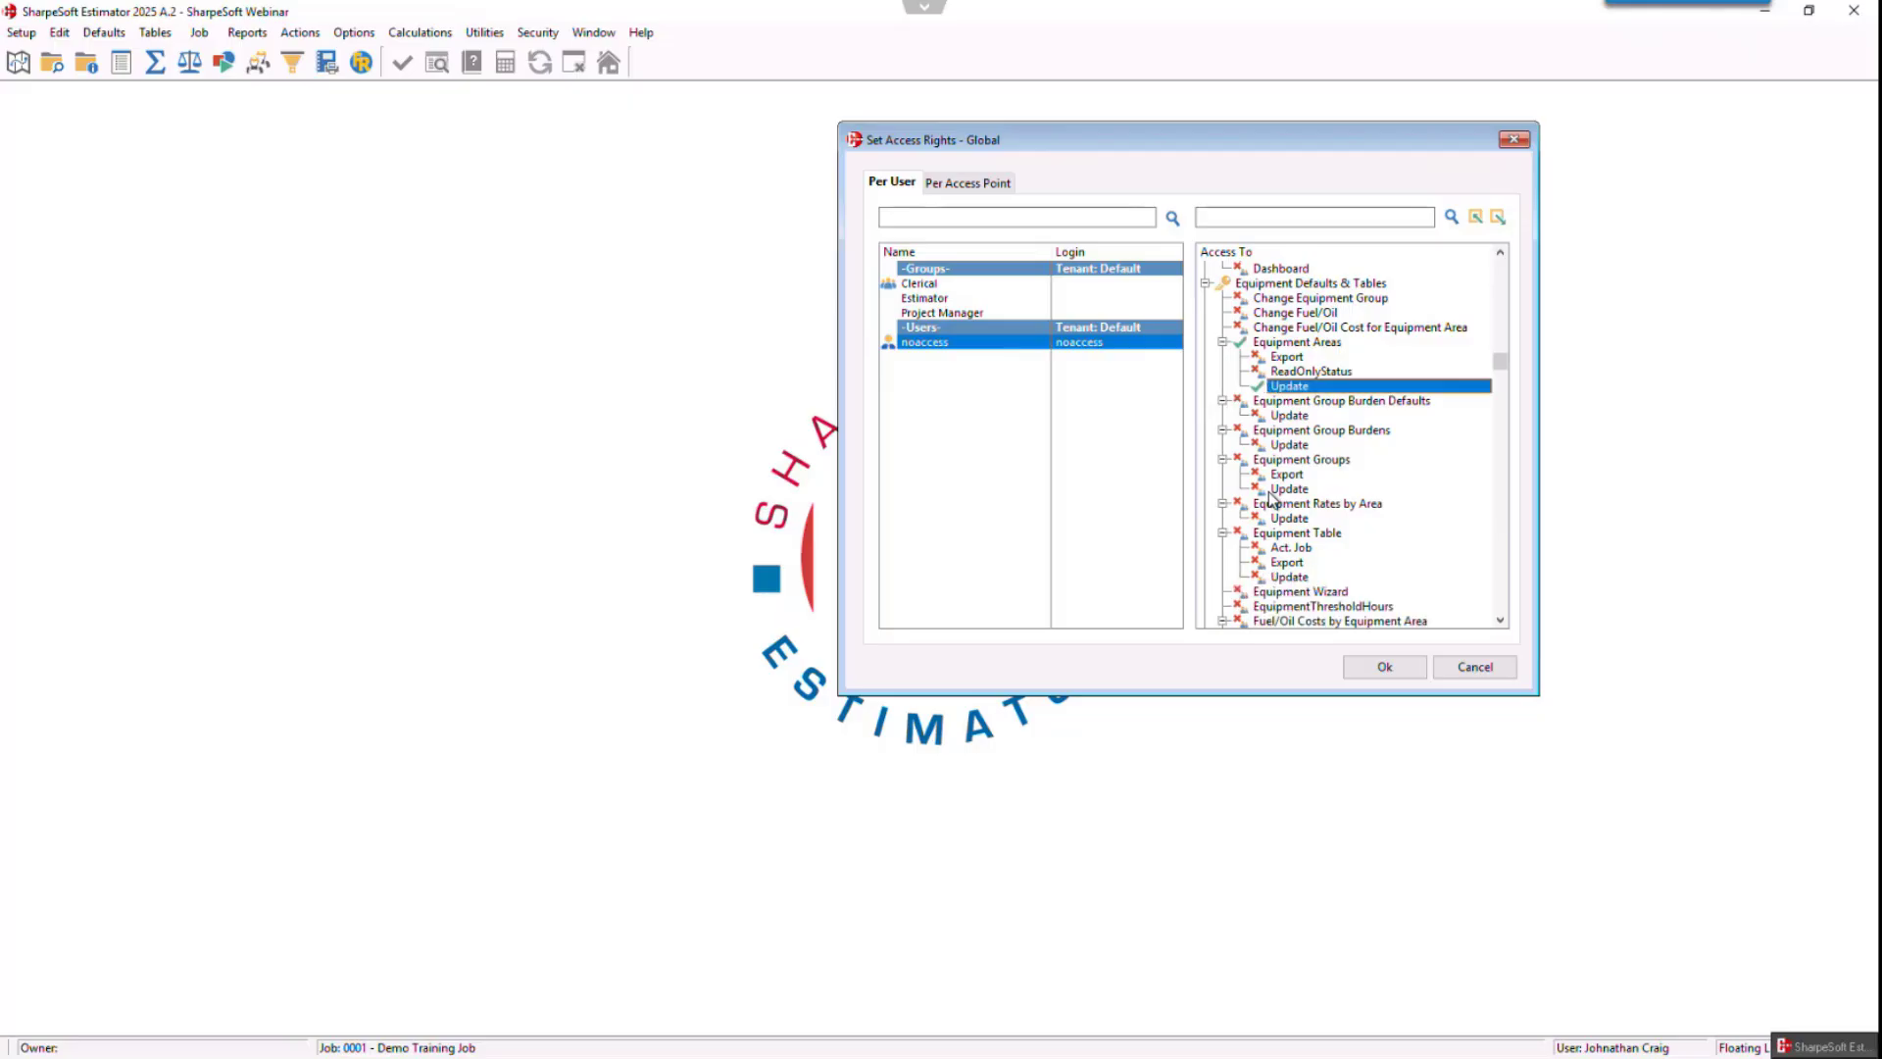
scroll(1277, 513, "down", 4)
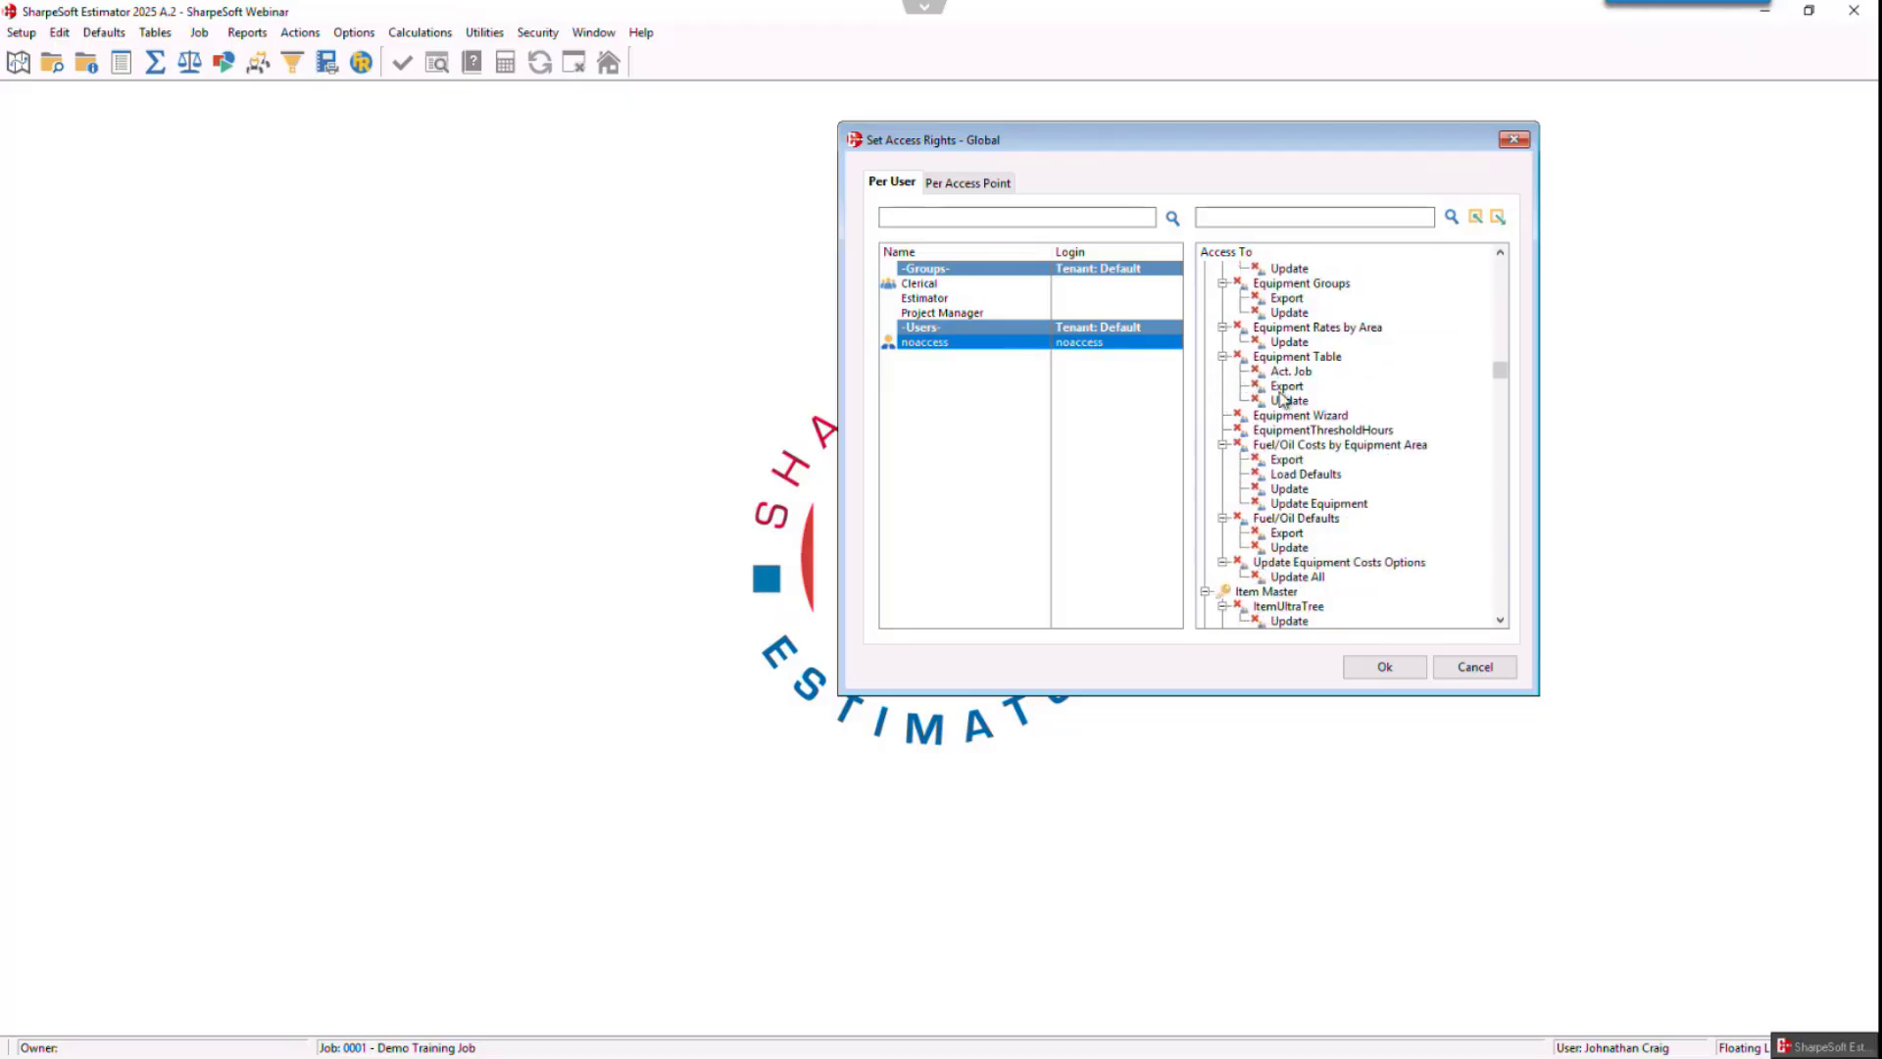
scroll(1265, 469, "down", 1)
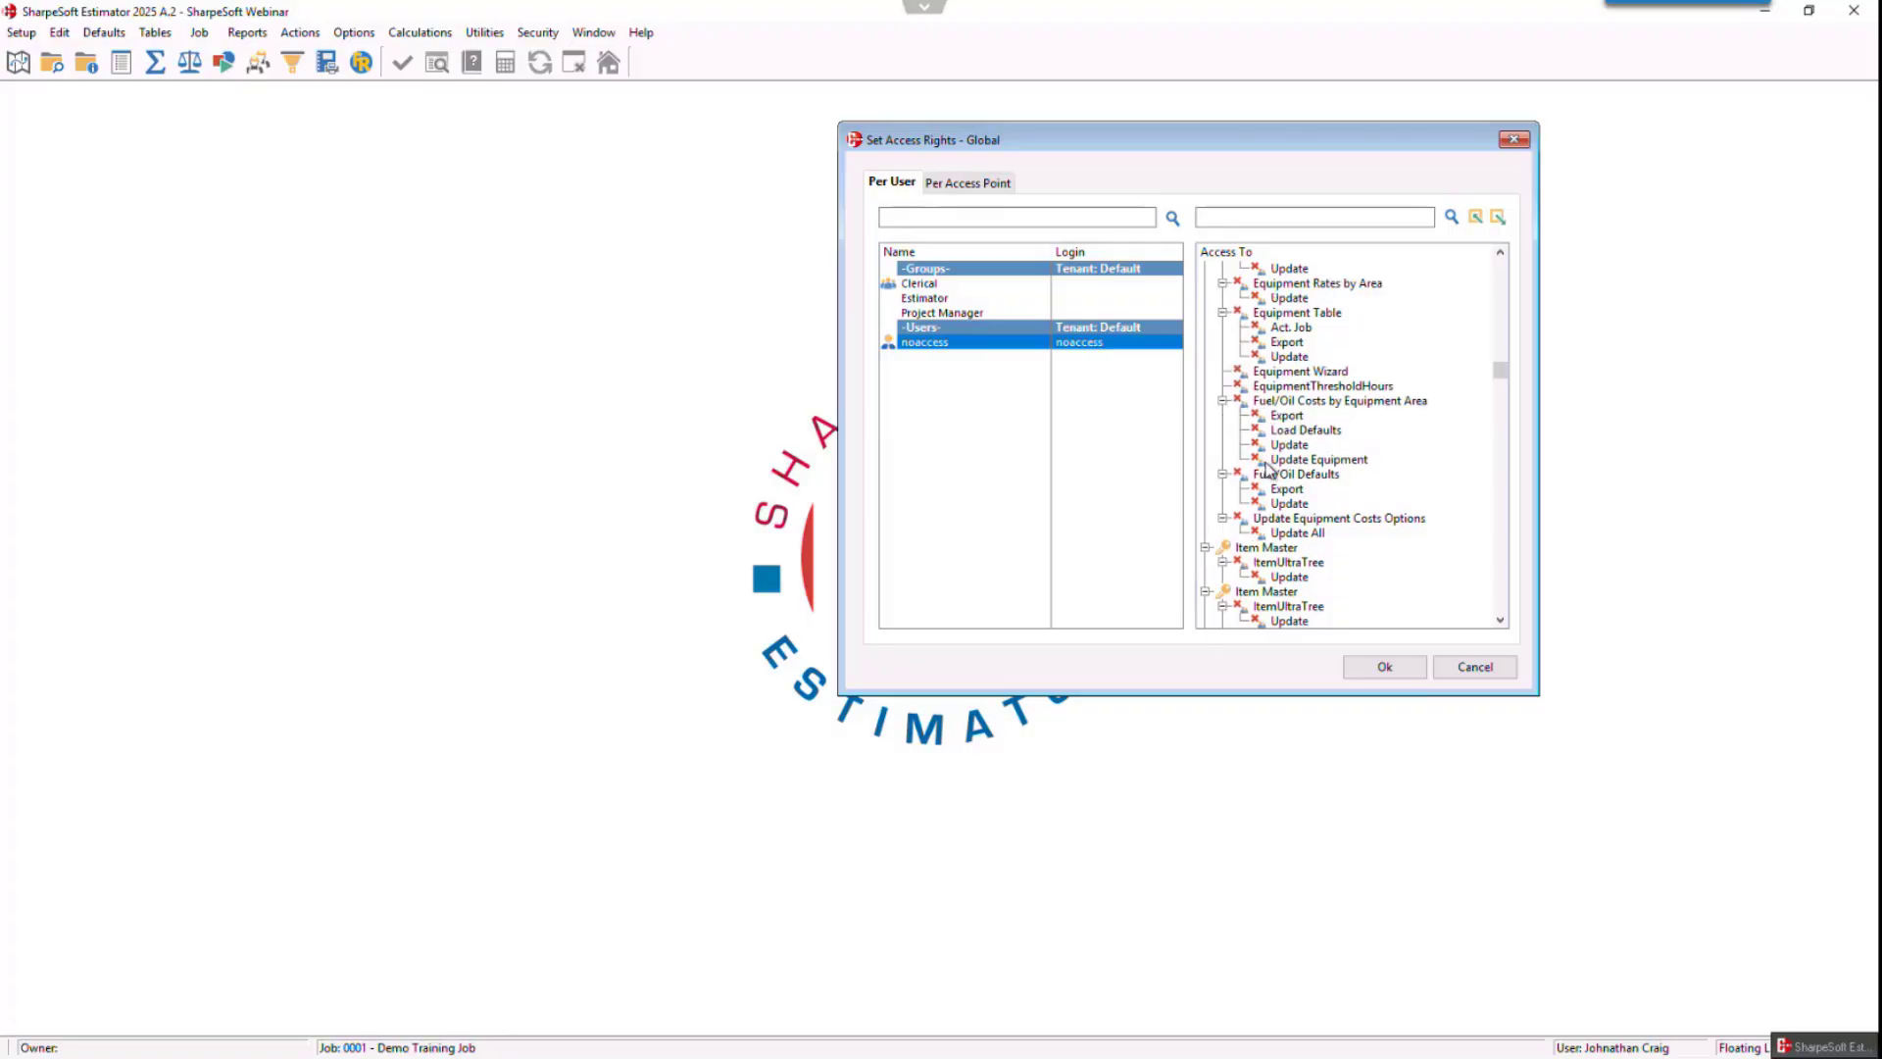
scroll(1268, 486, "down", 1)
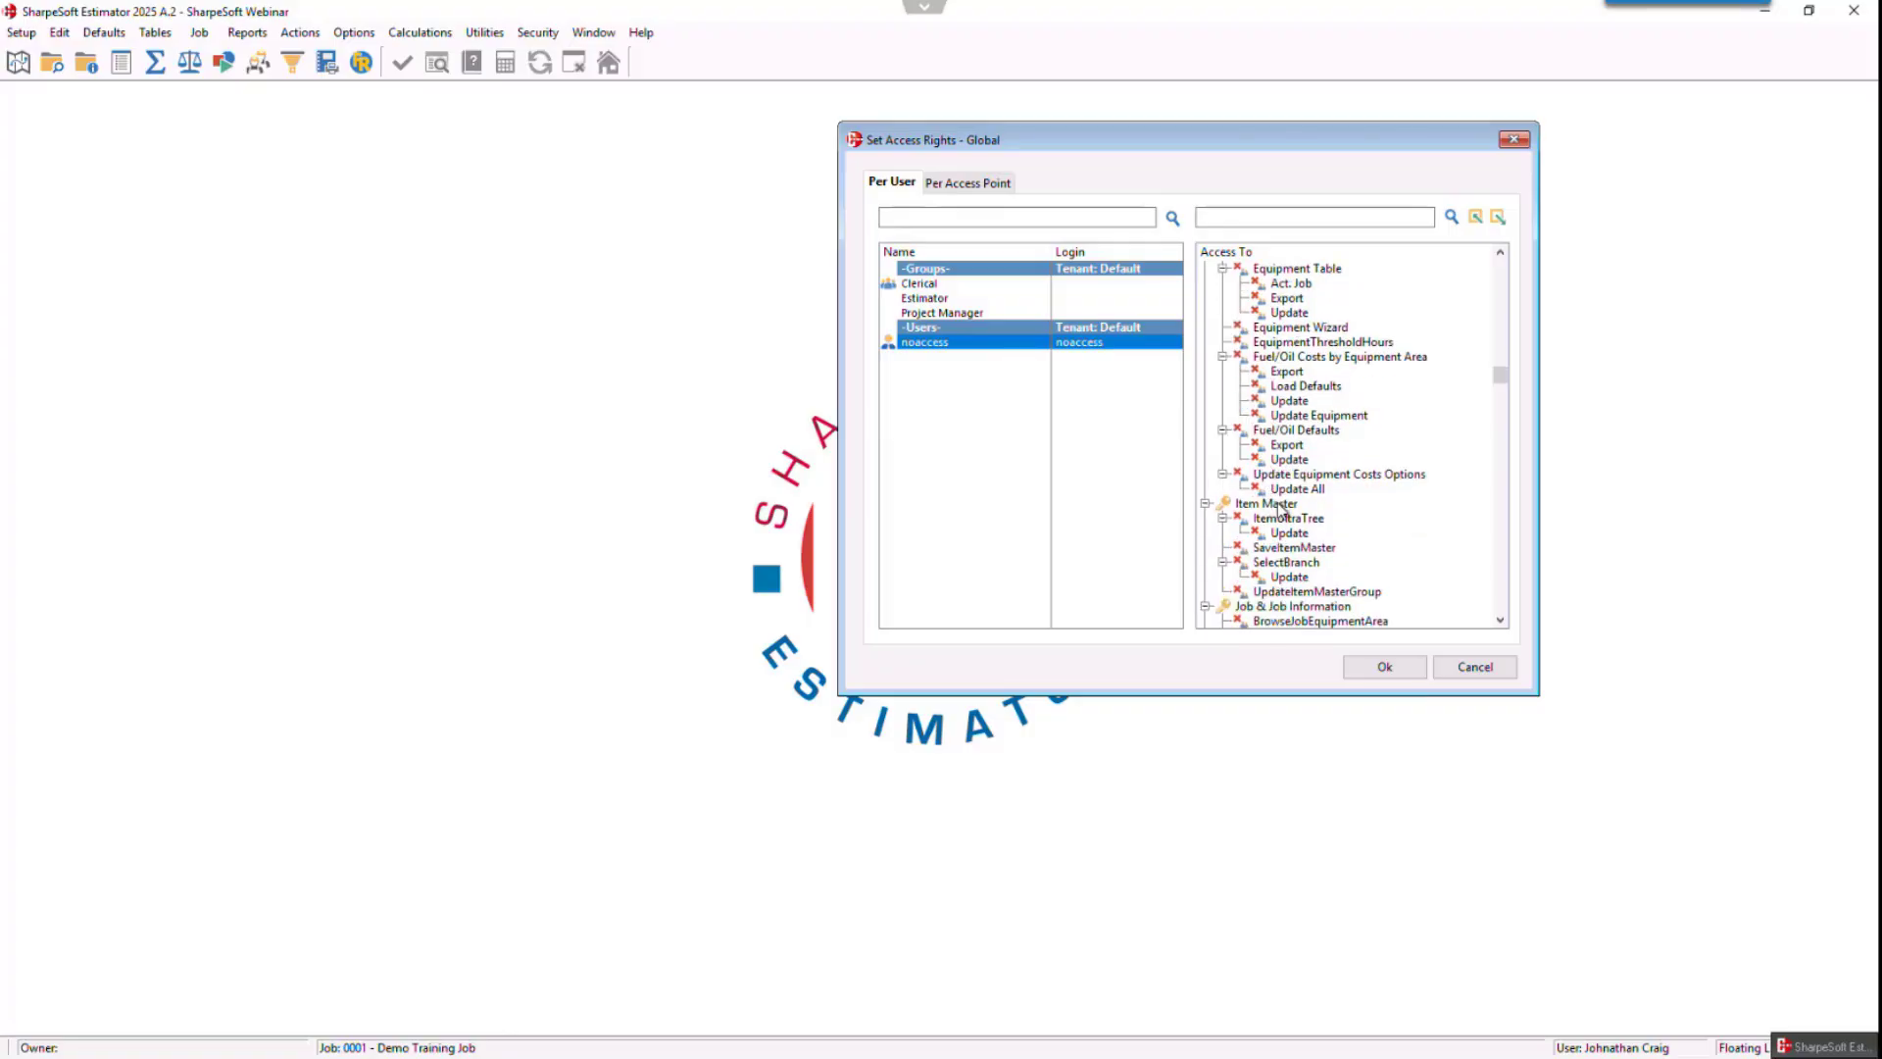
scroll(1278, 505, "down", 1)
scroll(1277, 503, "down", 4)
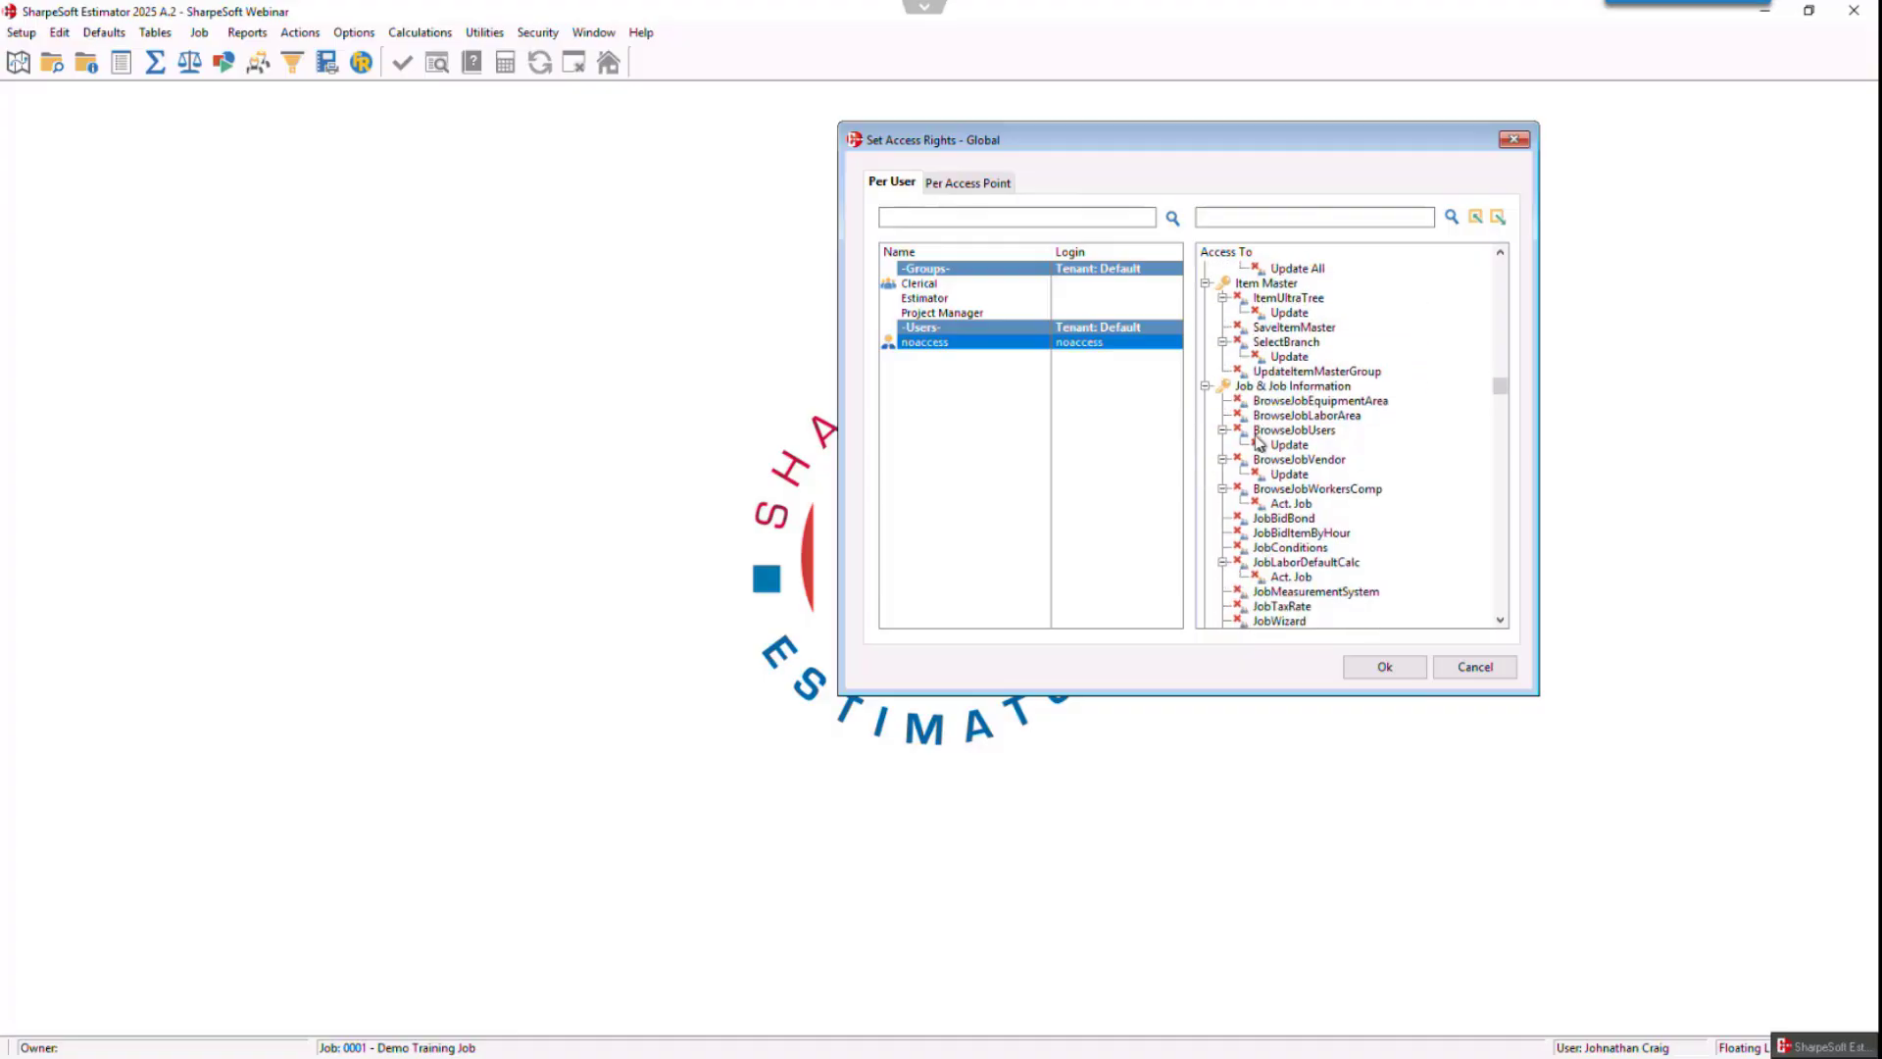
scroll(1260, 446, "down", 2)
scroll(1260, 446, "down", 3)
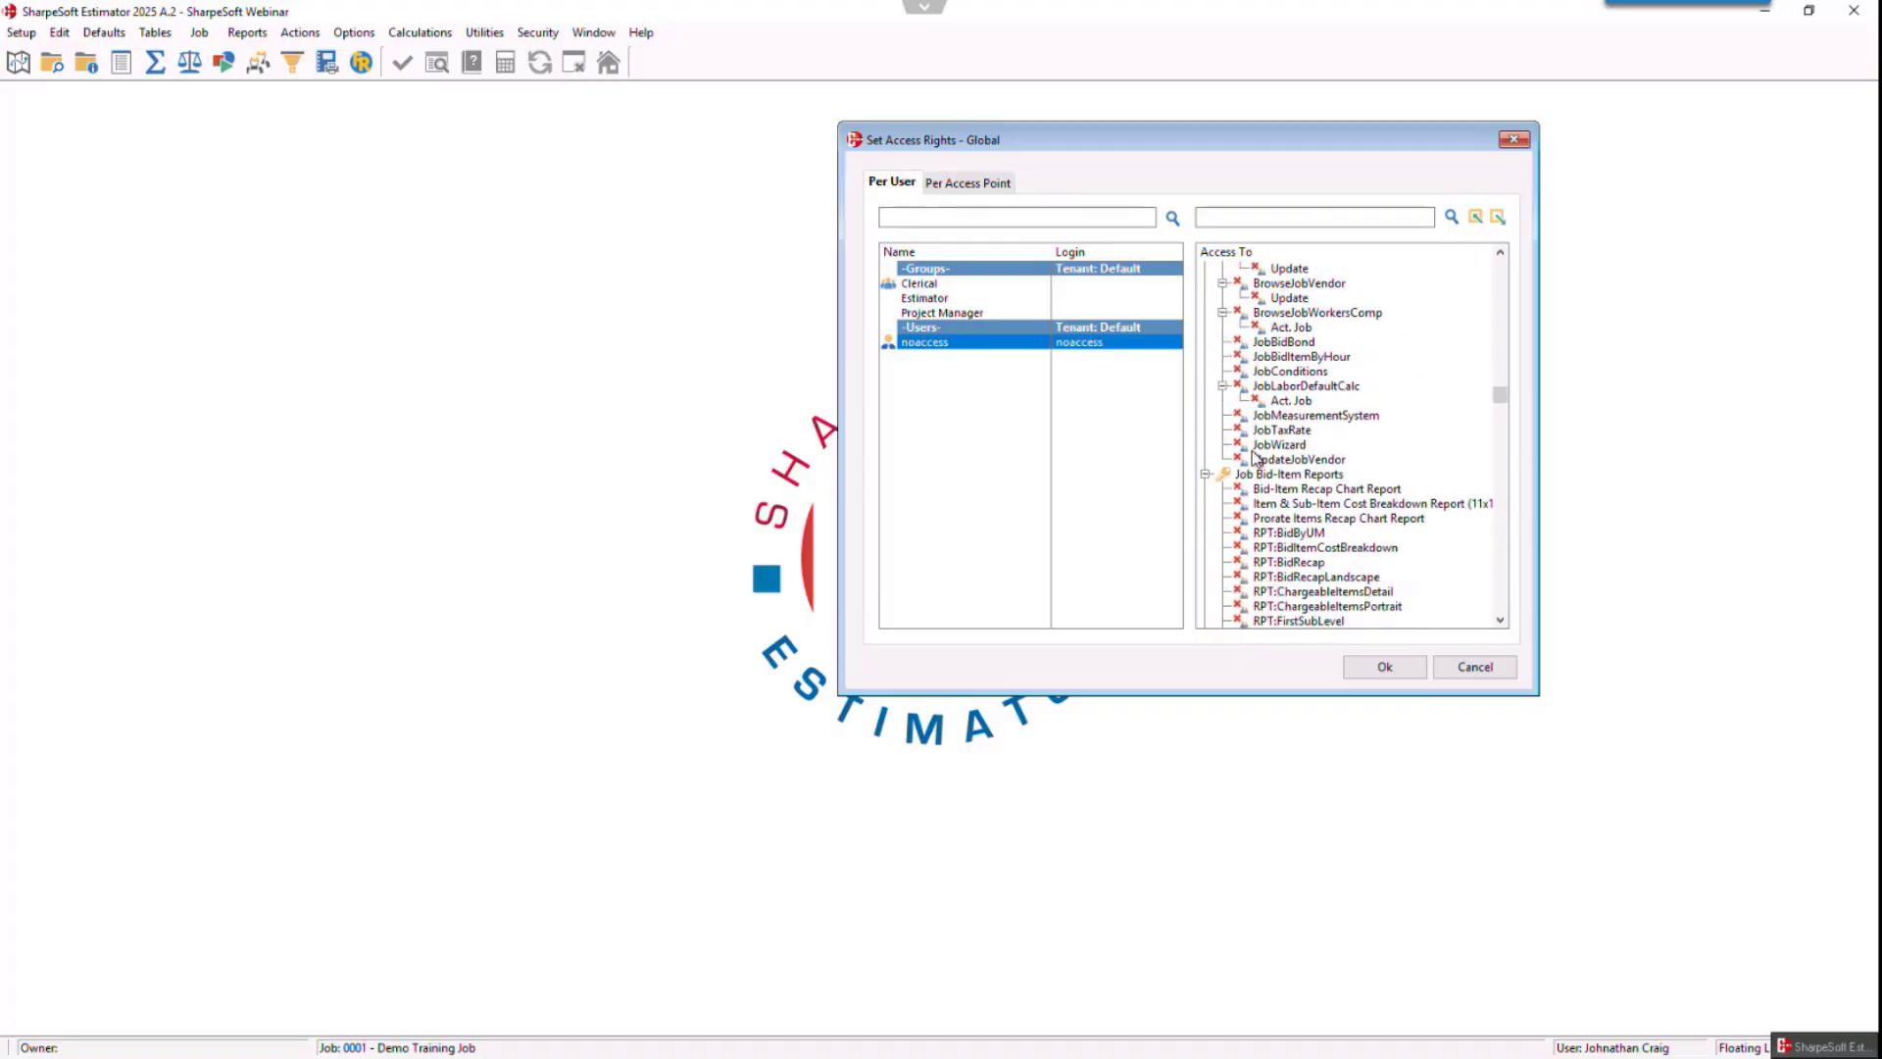
scroll(1248, 392, "down", 5)
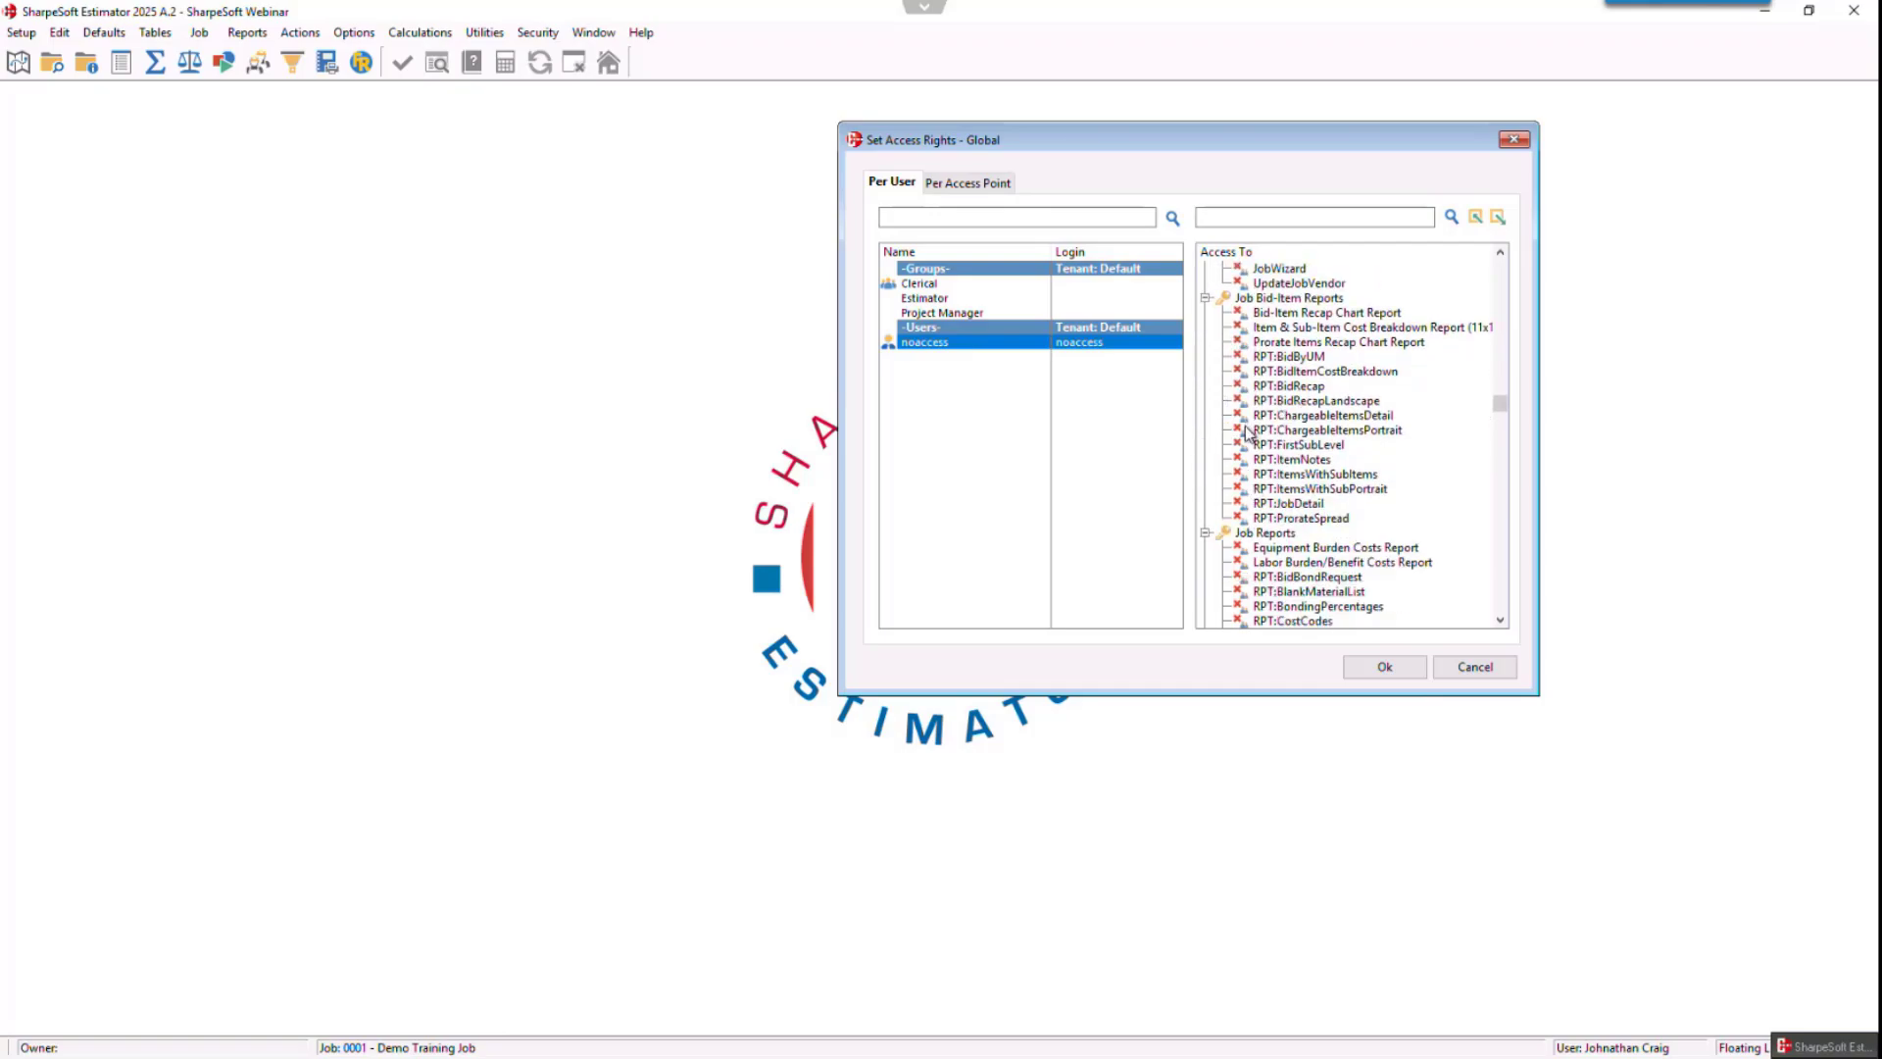
scroll(1248, 435, "down", 1)
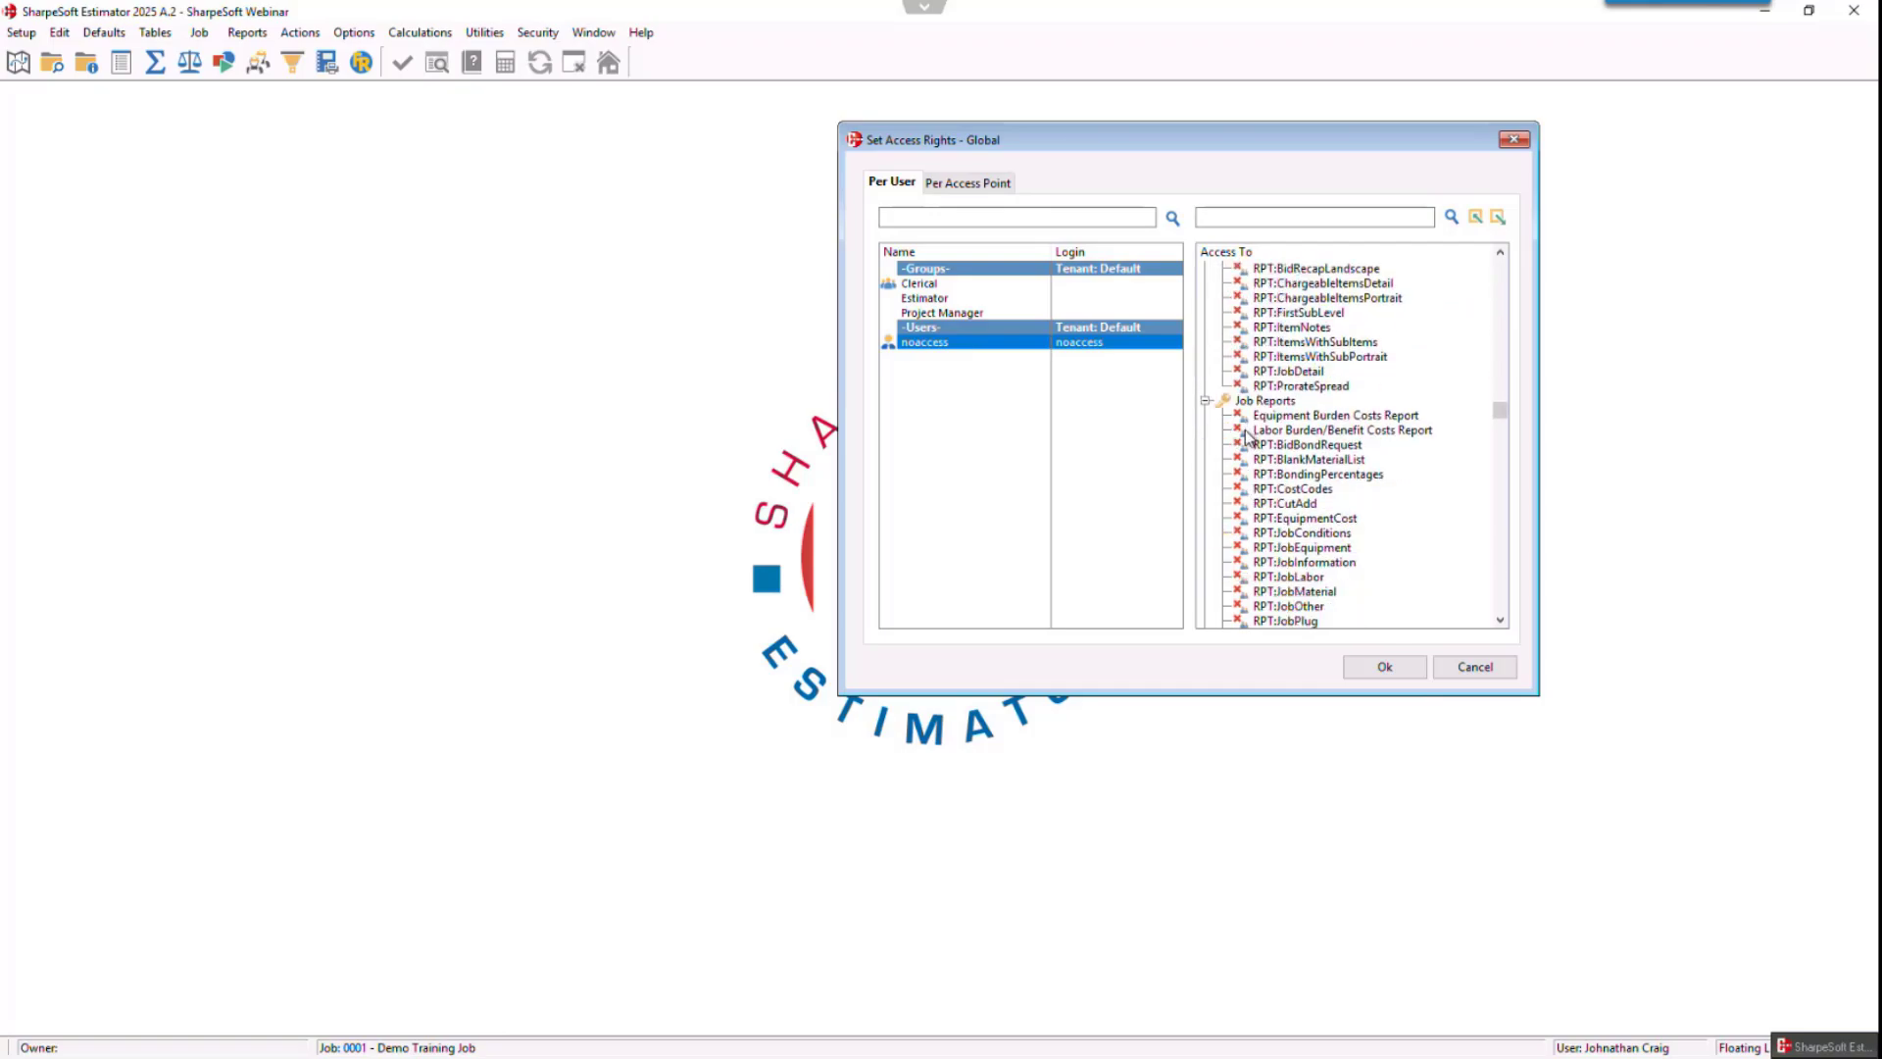
scroll(1249, 436, "down", 7)
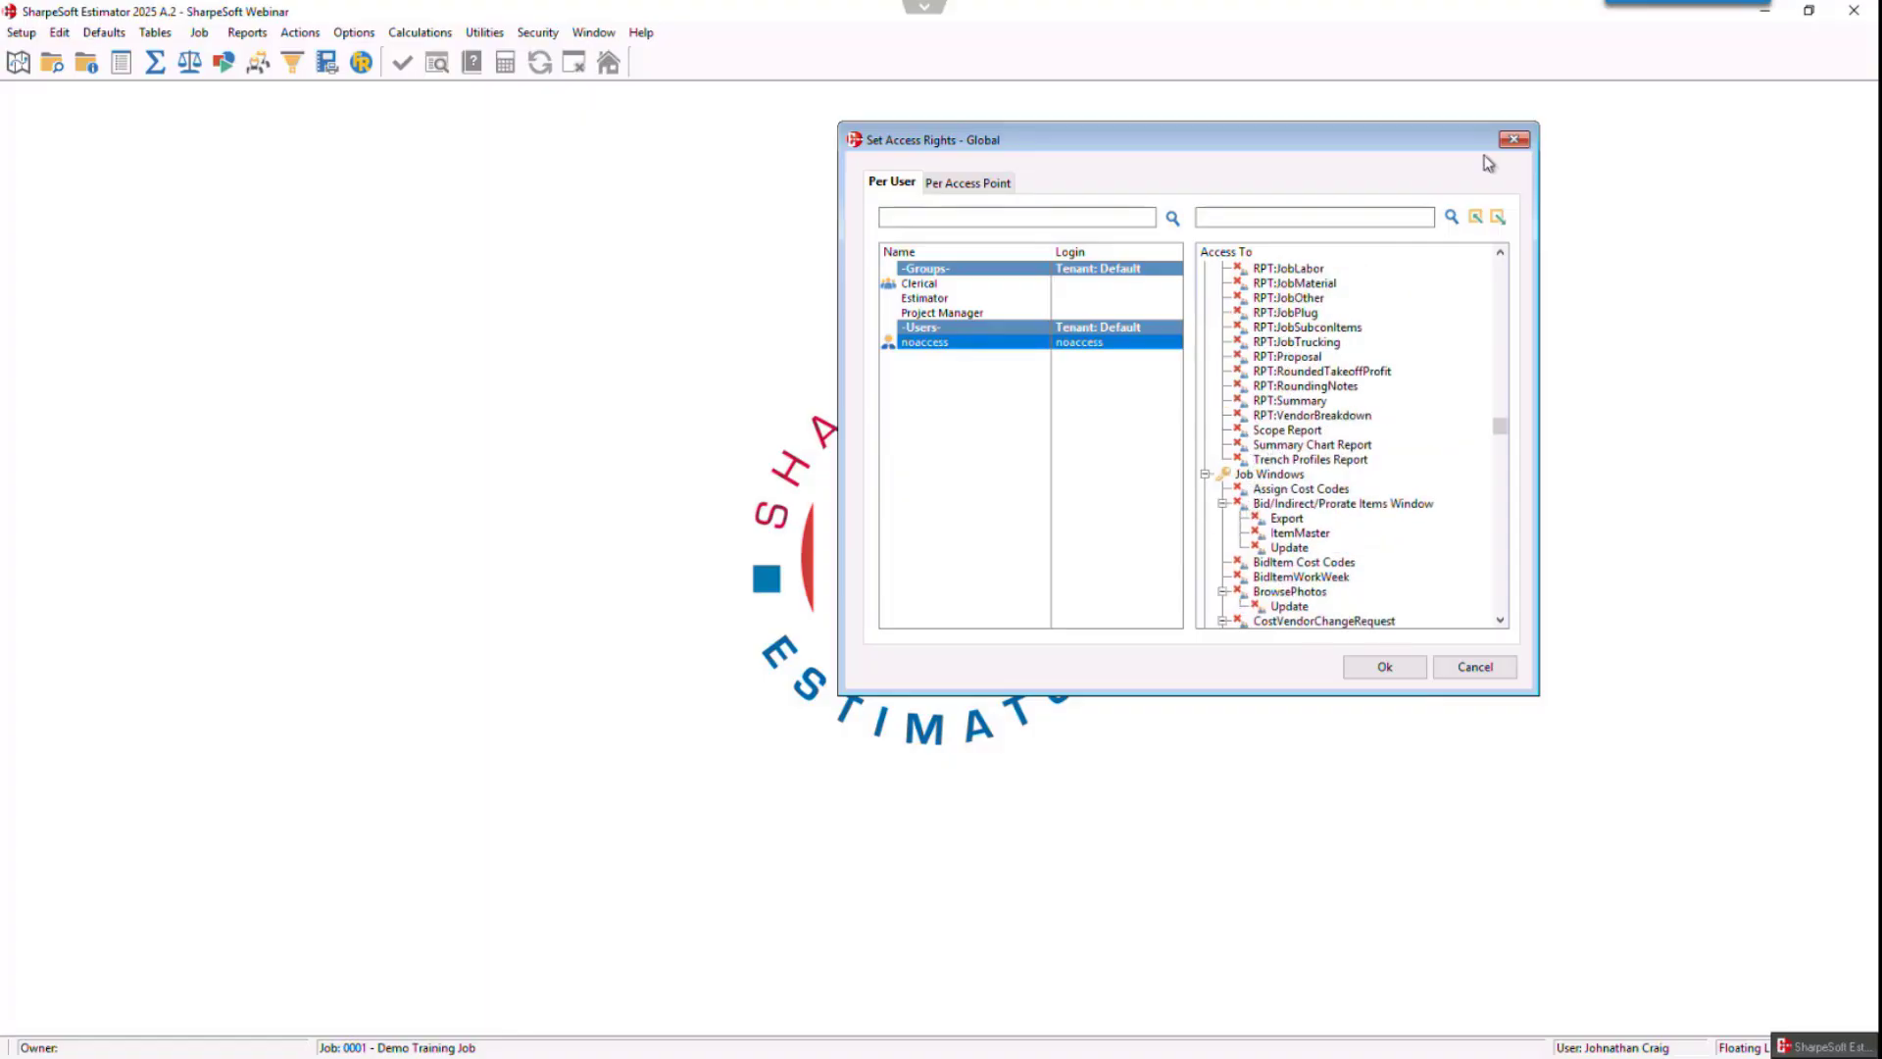
left_click(1516, 142)
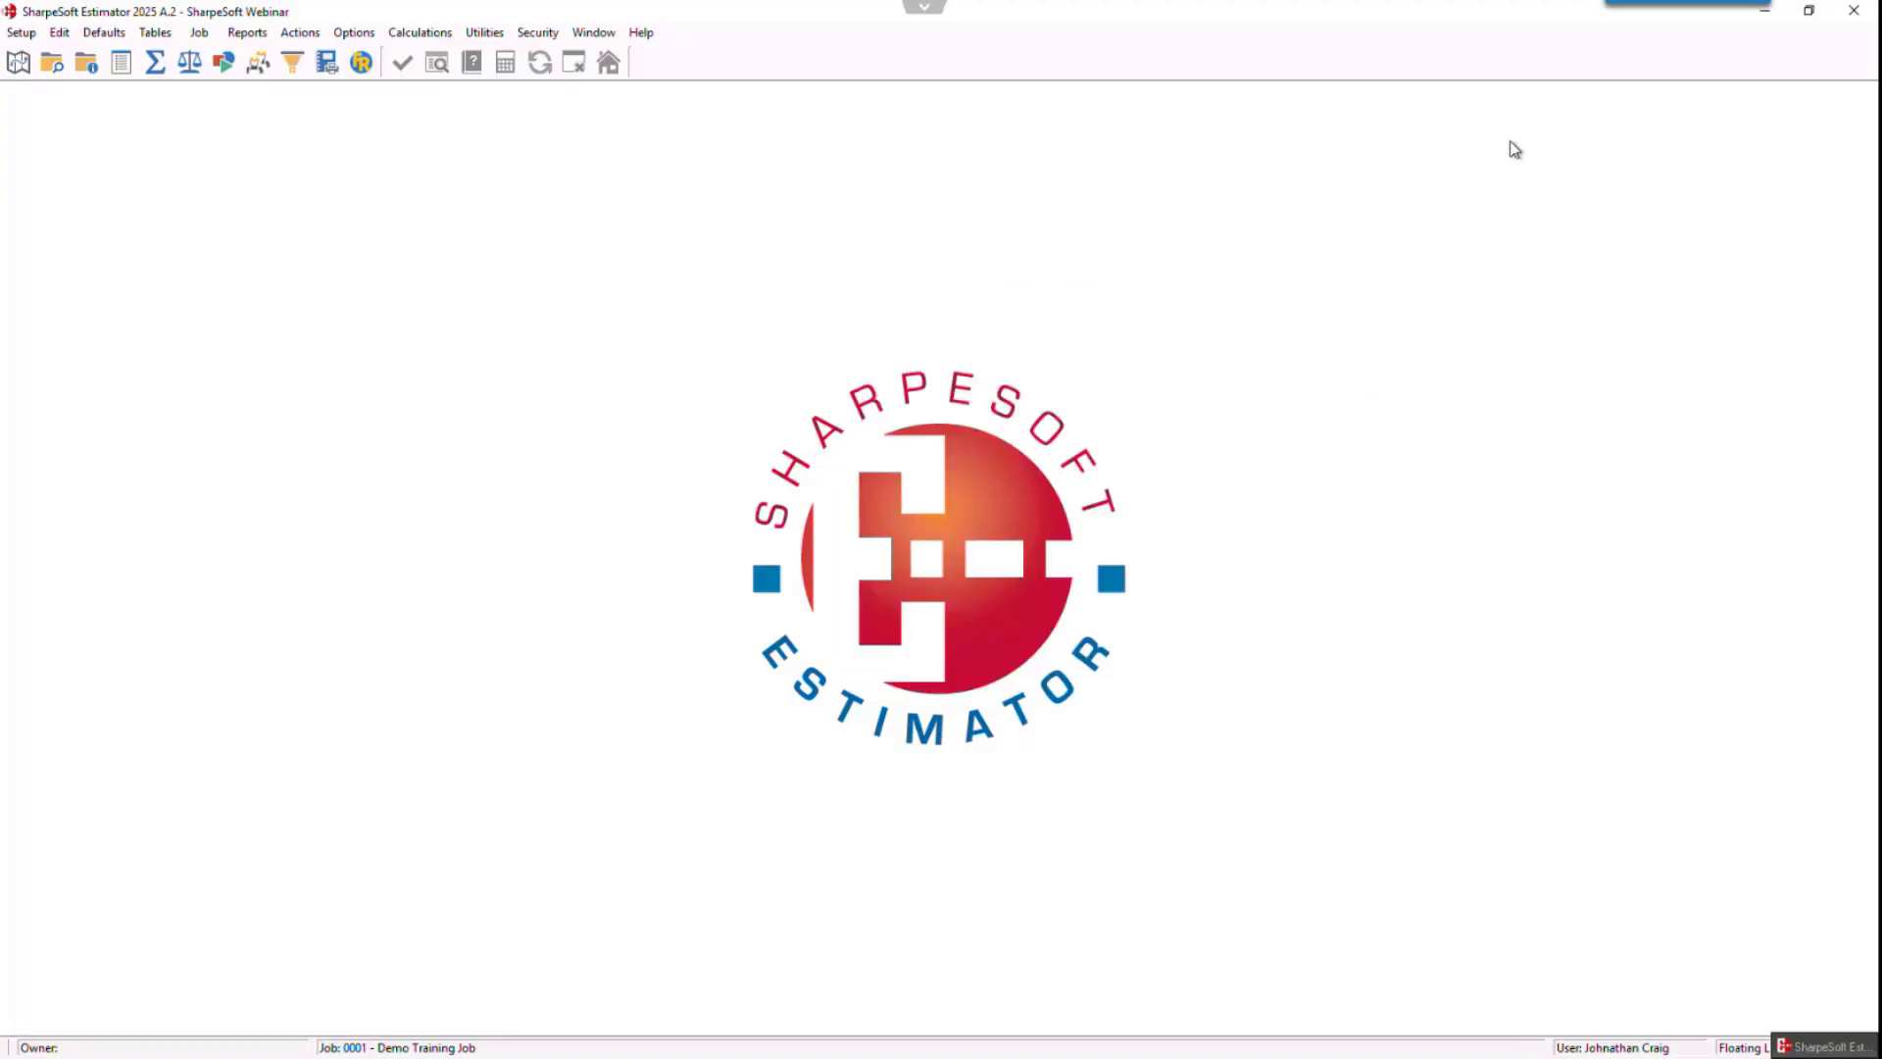
- Open the Materials table in a taller window and bring up the access rights for that window
left_click(155, 32)
left_click(176, 56)
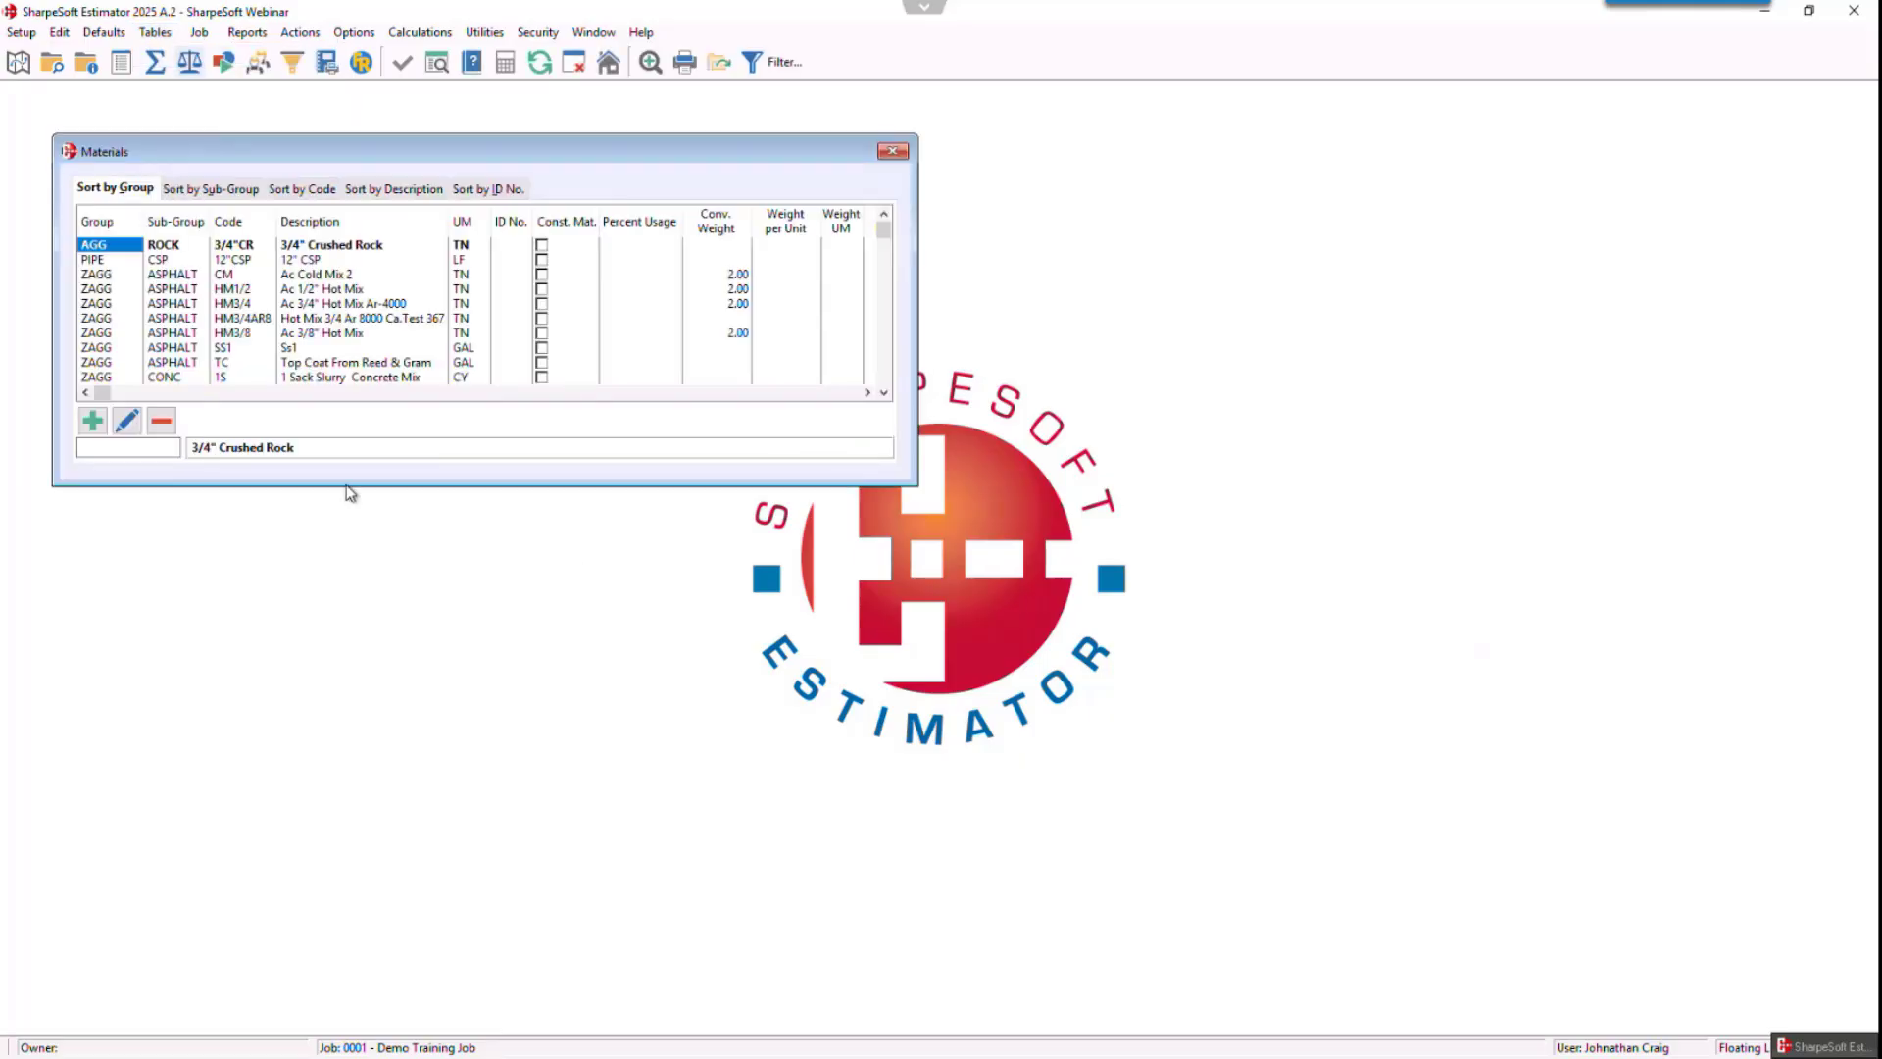
left_click_drag(462, 484, 461, 677)
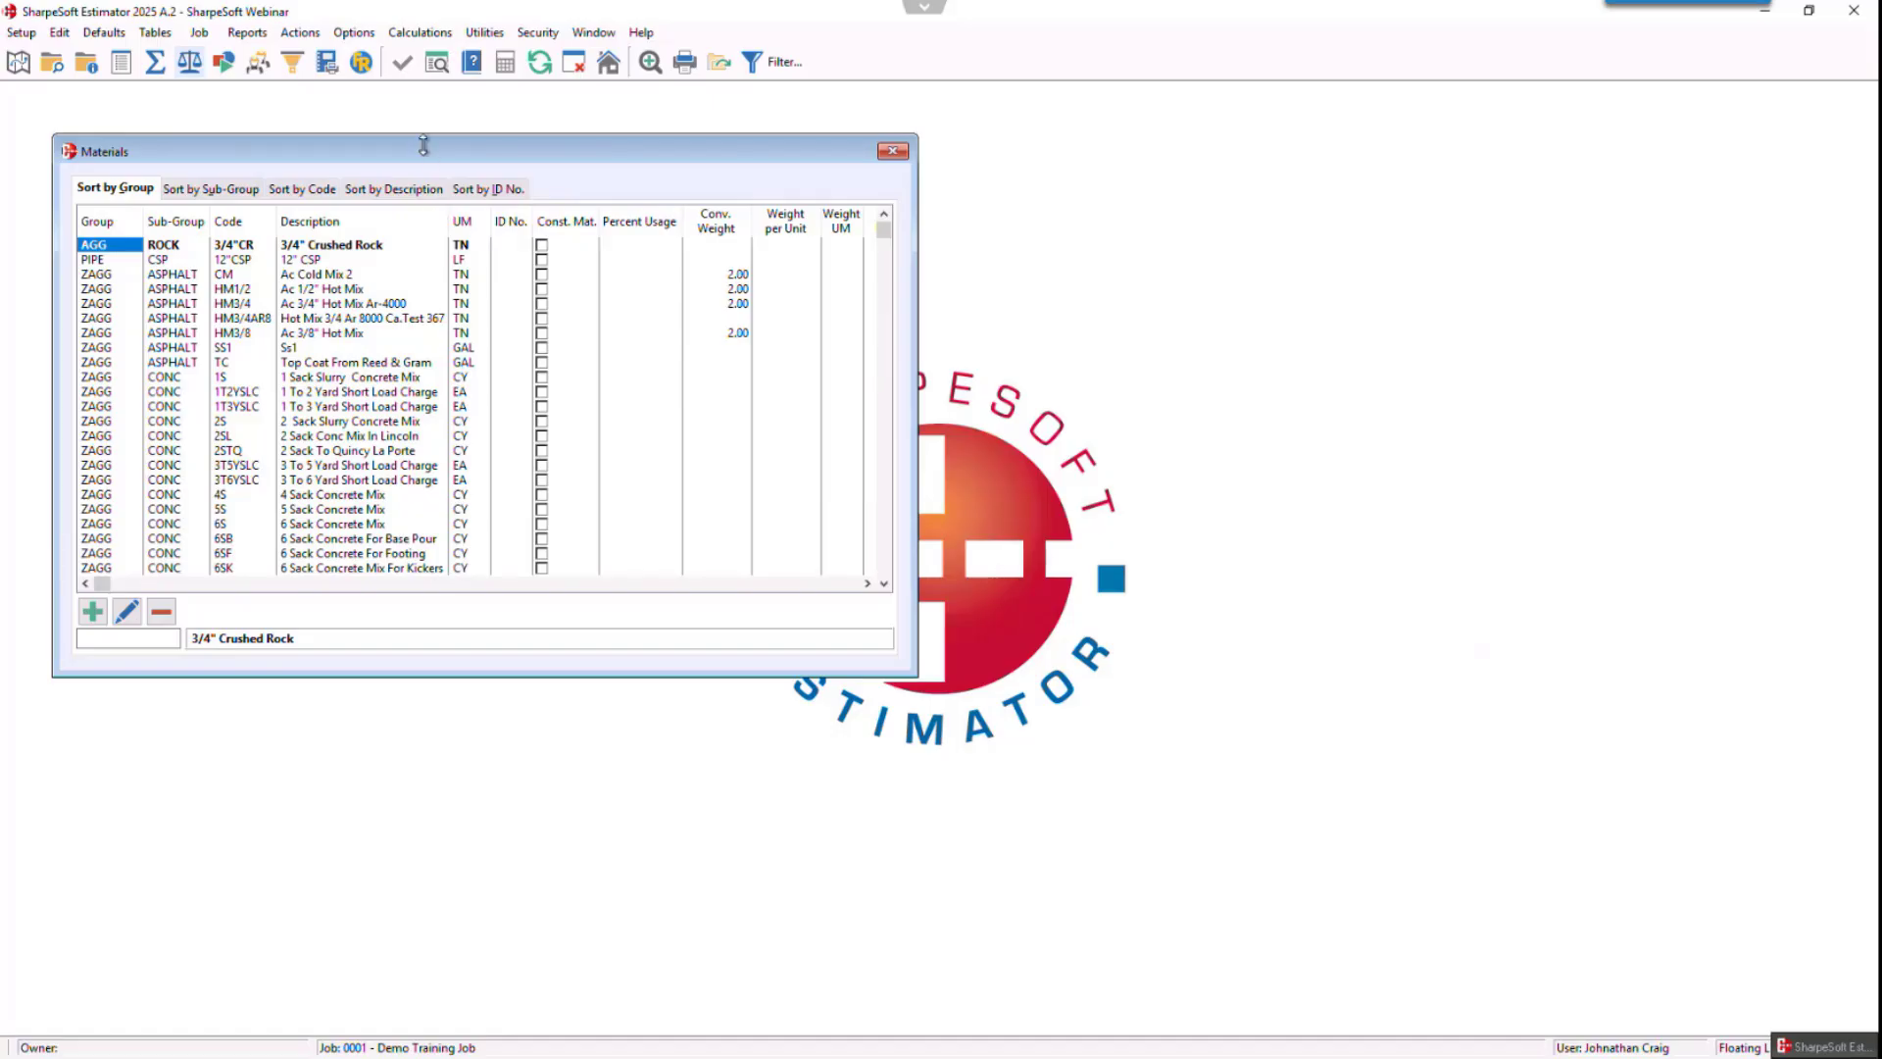
key("ctrl+F8")
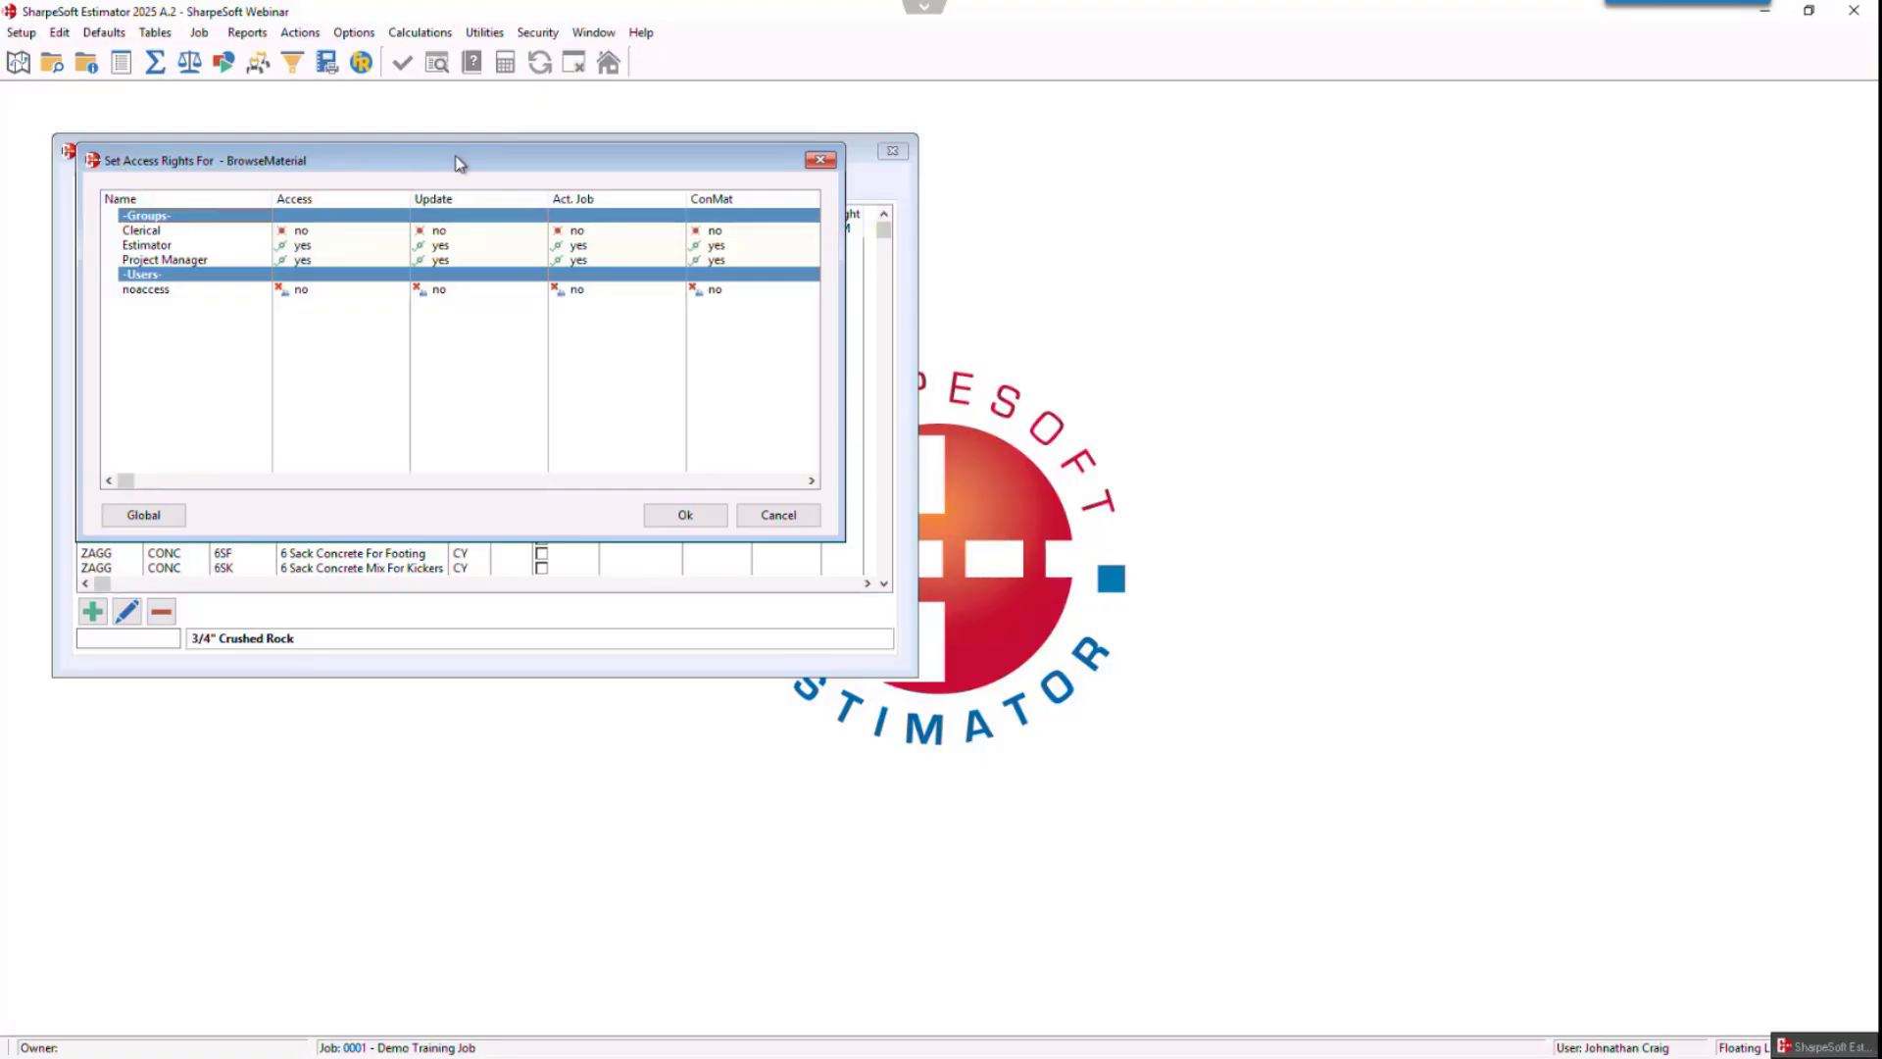
- Try switching the Clerical group's Access right to yes and toggling its Act. Job right, and close the rights and Materials windows without saving
left_click(297, 234)
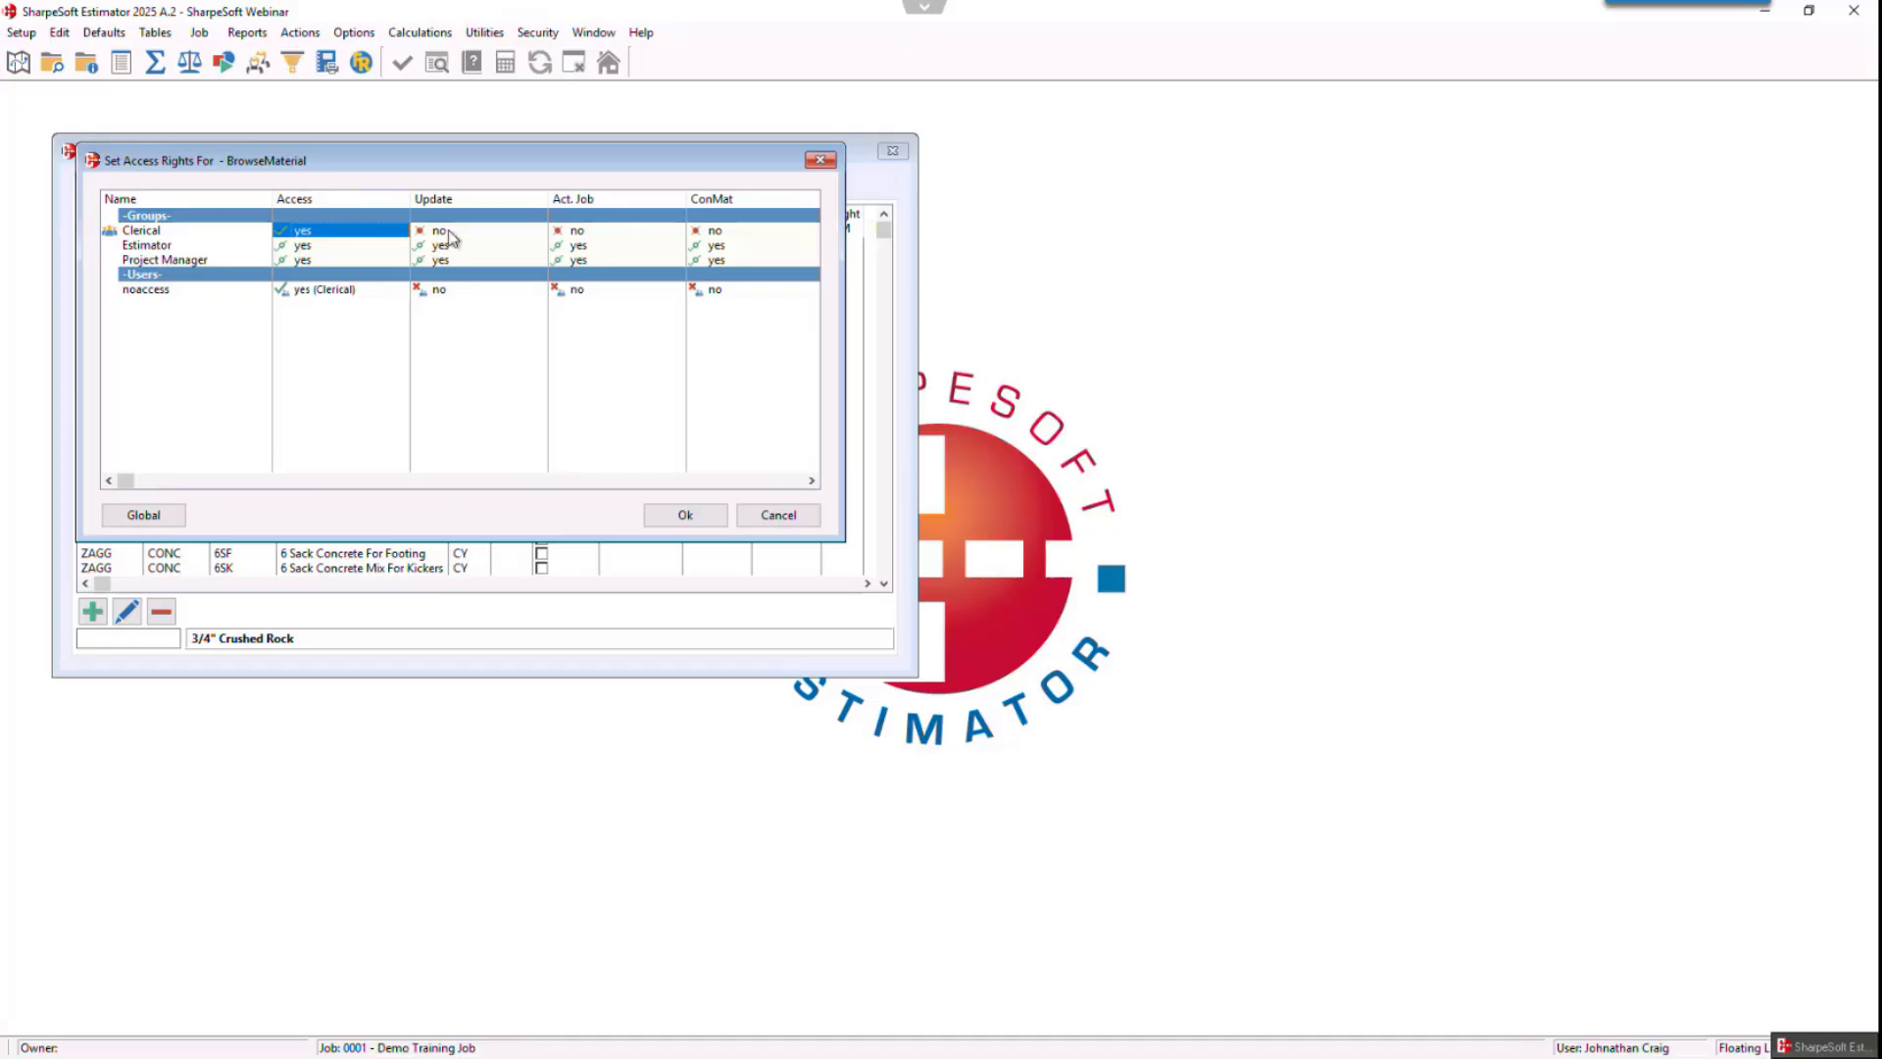
left_click(577, 234)
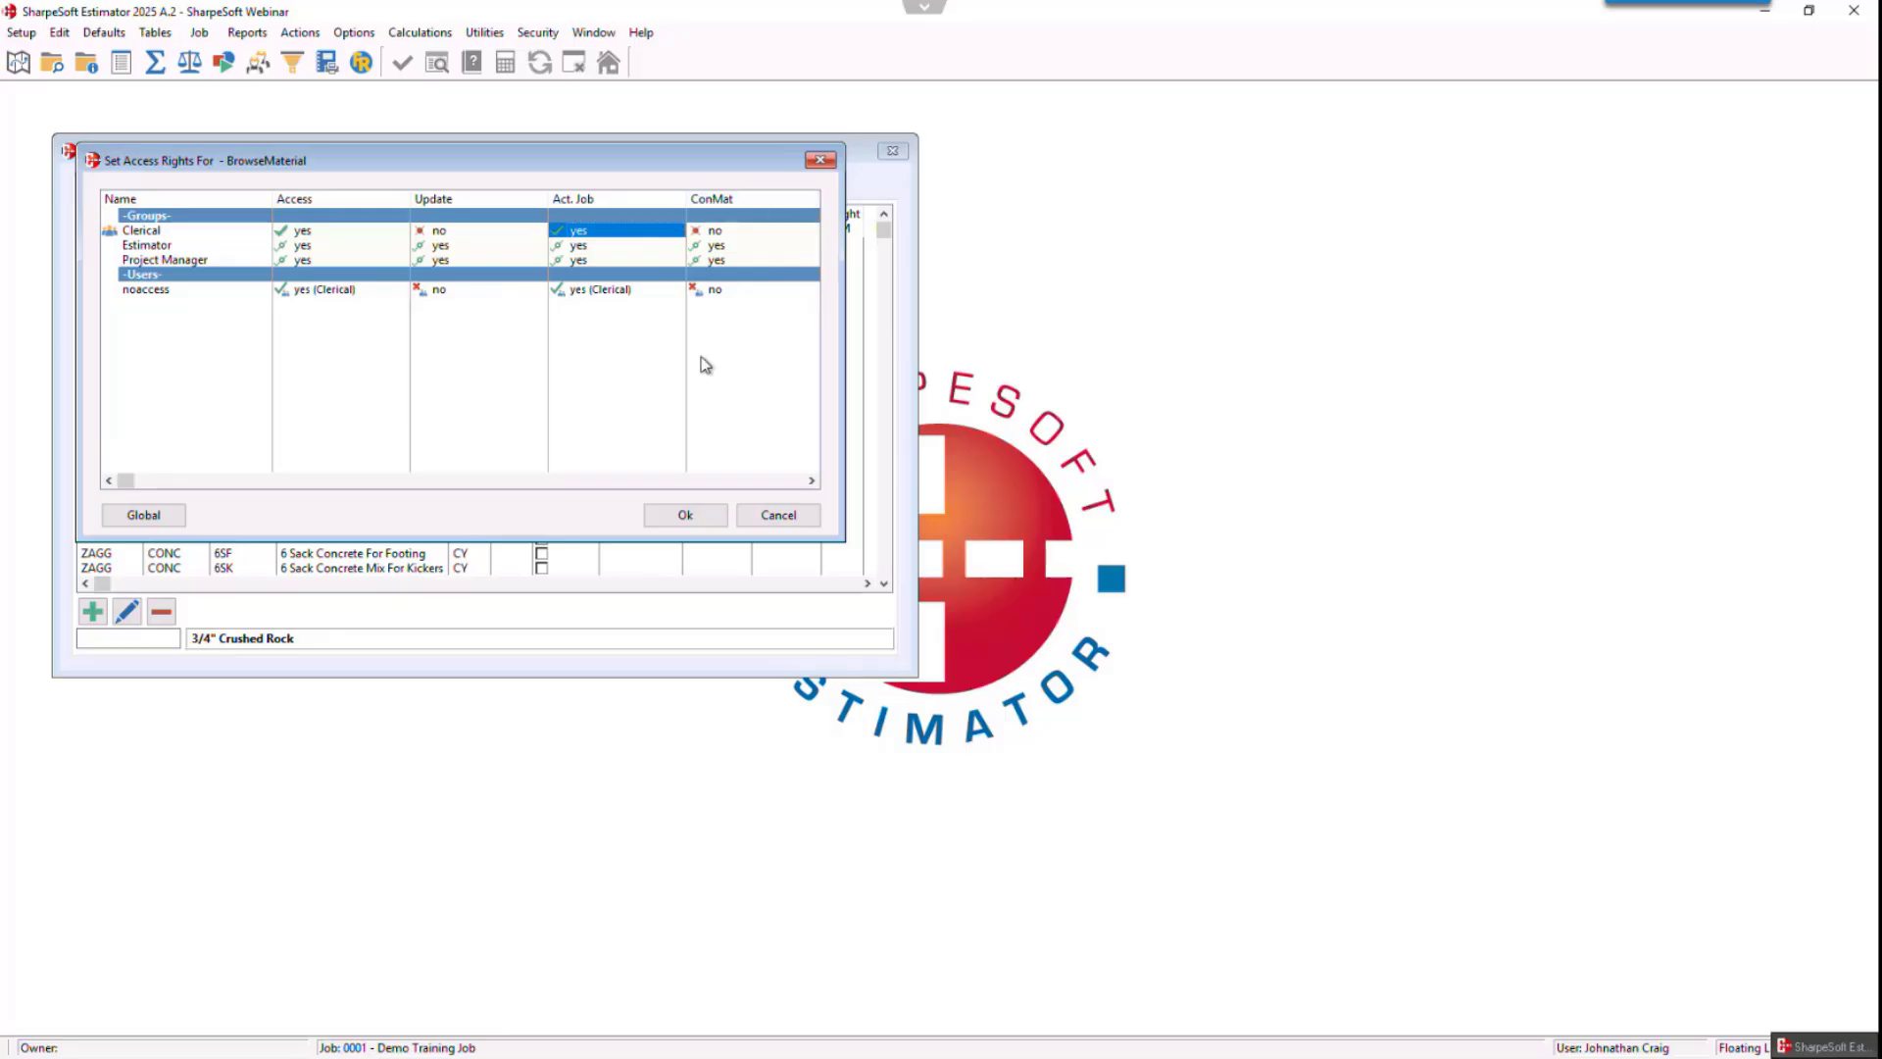
left_click(570, 233)
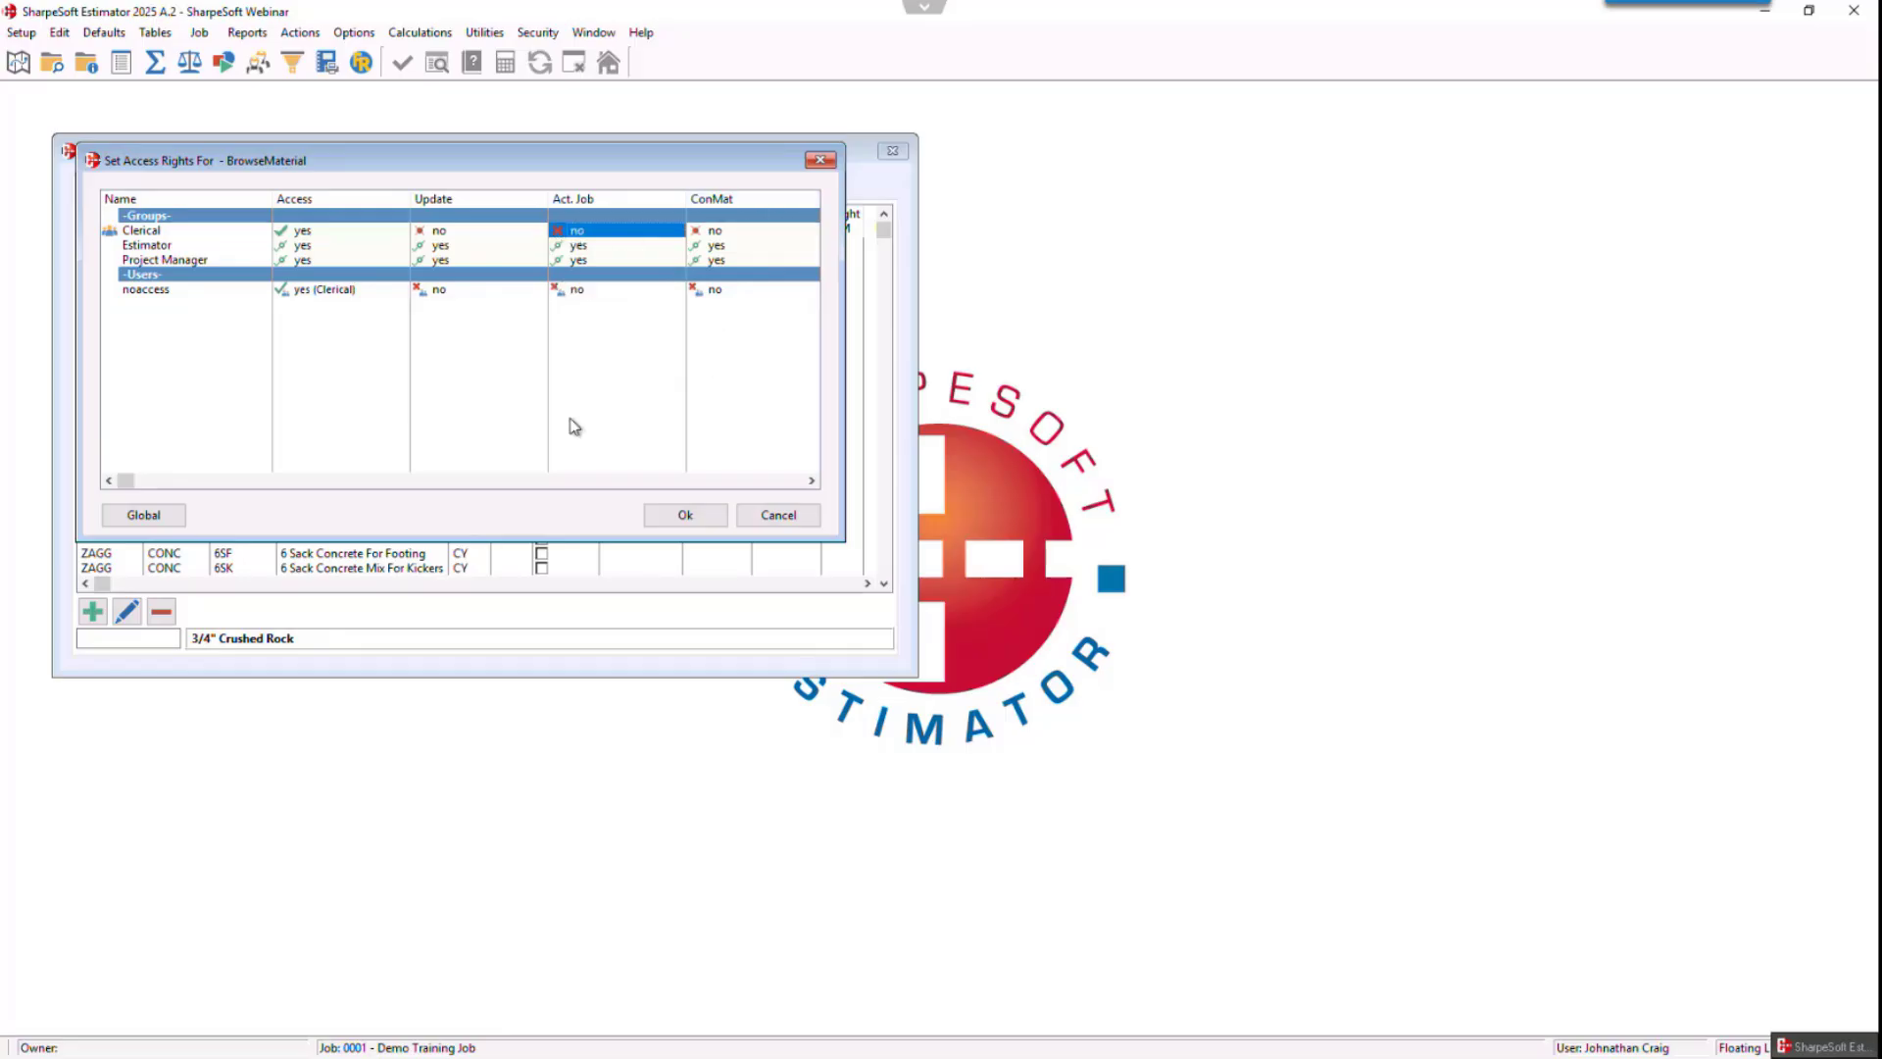
left_click(557, 235)
left_click(821, 160)
left_click(893, 151)
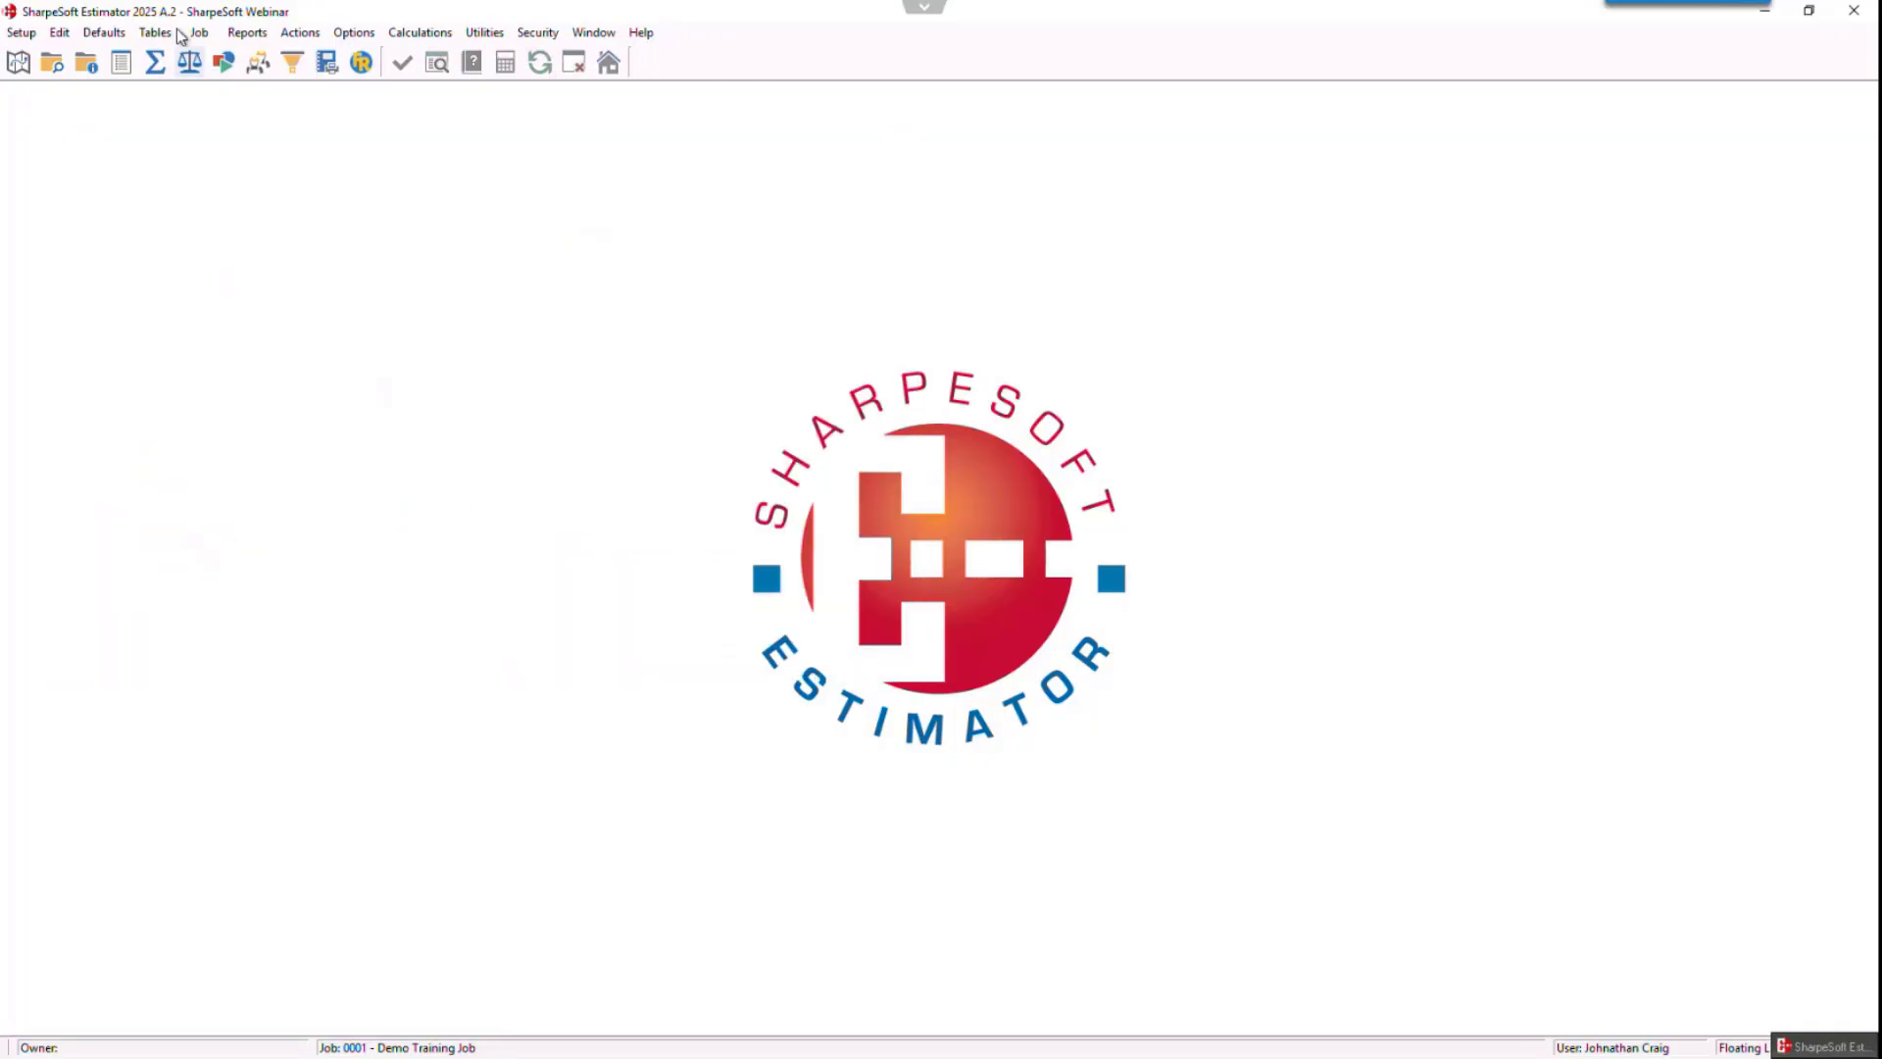
- Open the Labor table, bring up the access rights for its window, and close those rights without saving
left_click(155, 32)
left_click(181, 81)
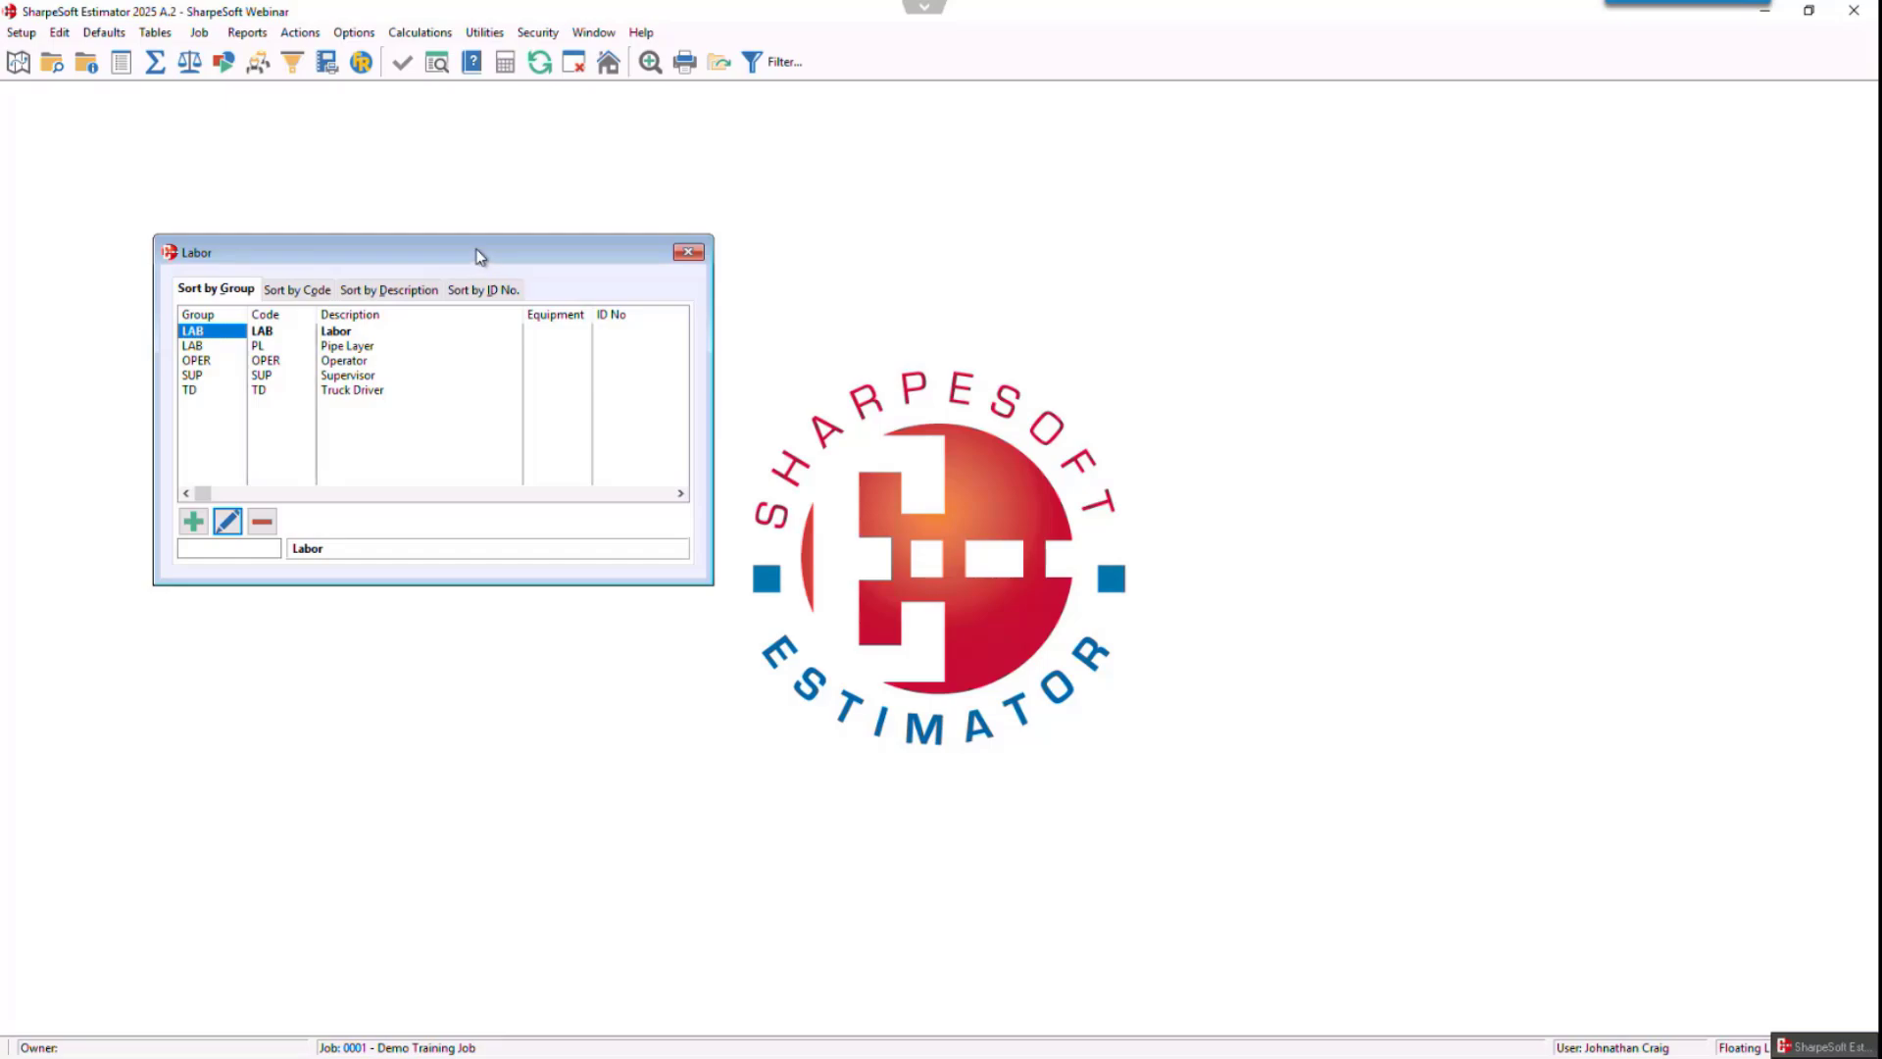
key("ctrl+shift+a")
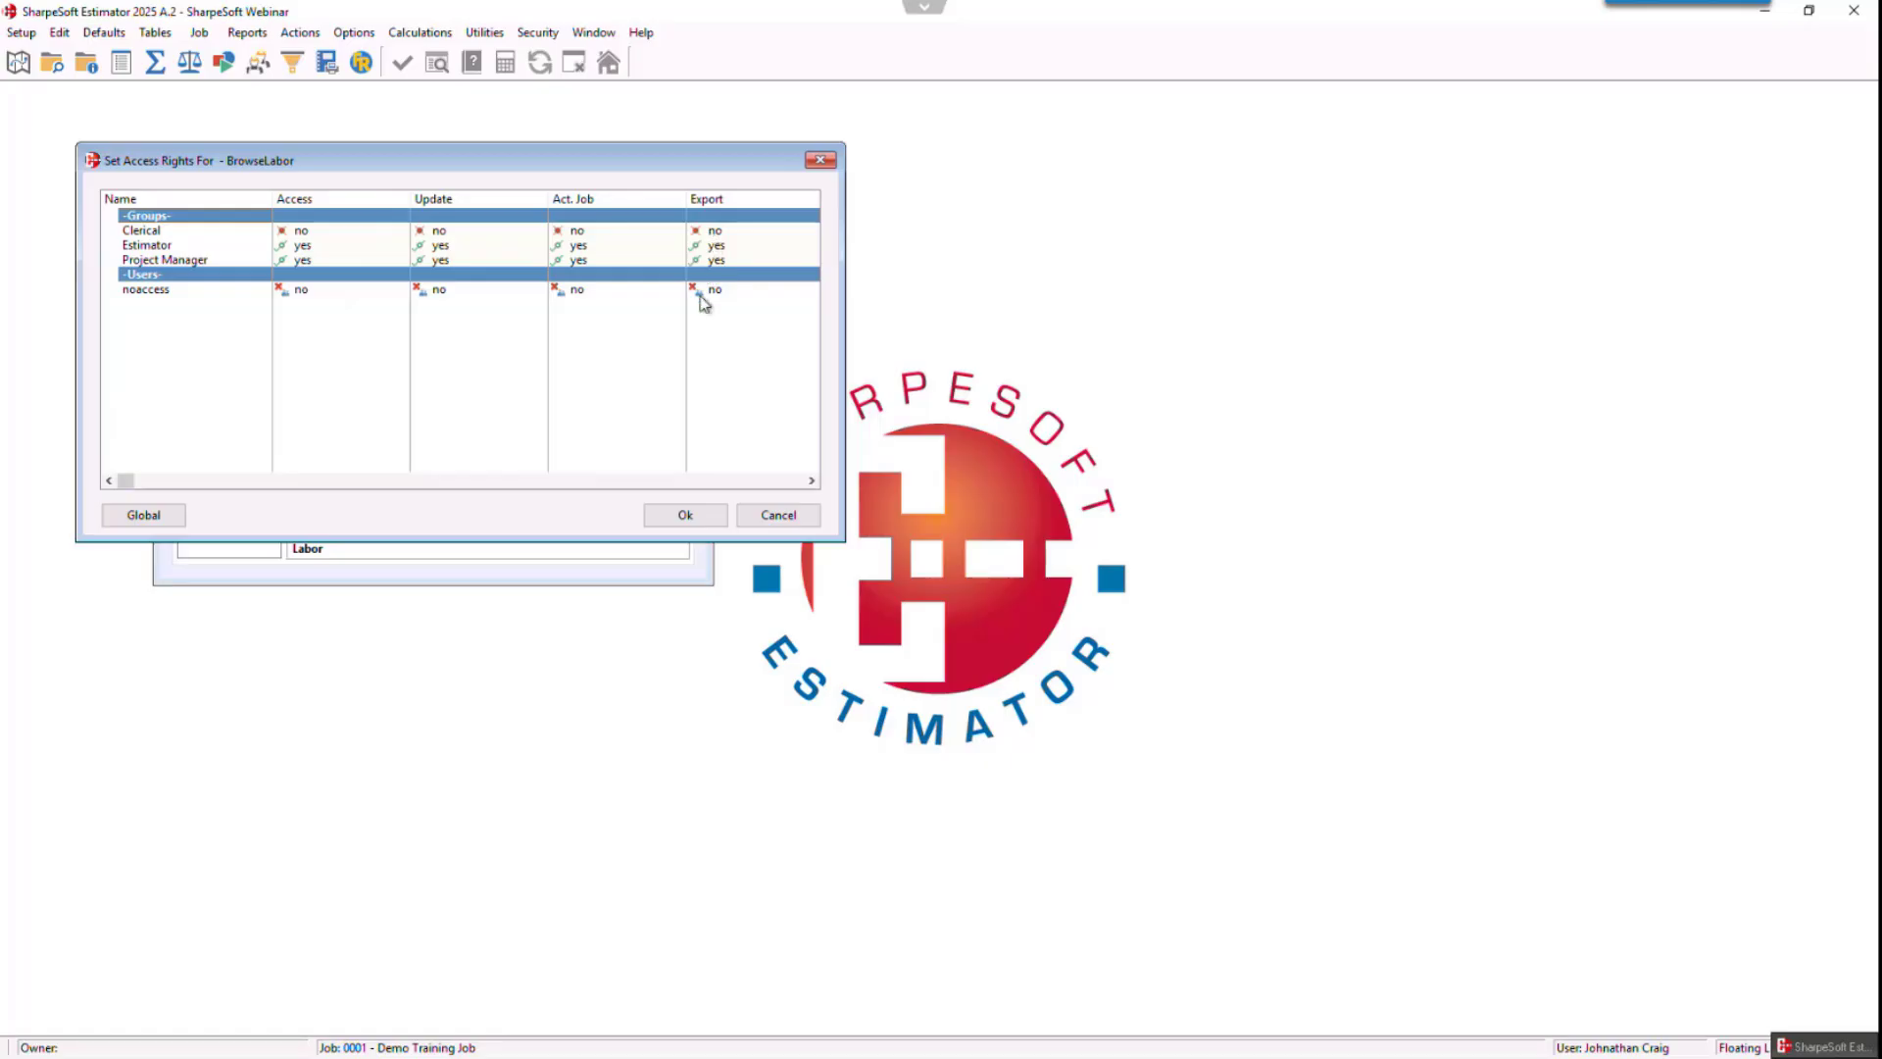
left_click(821, 161)
- Open the Equipment table and bring up the access rights for that window
left_click(160, 33)
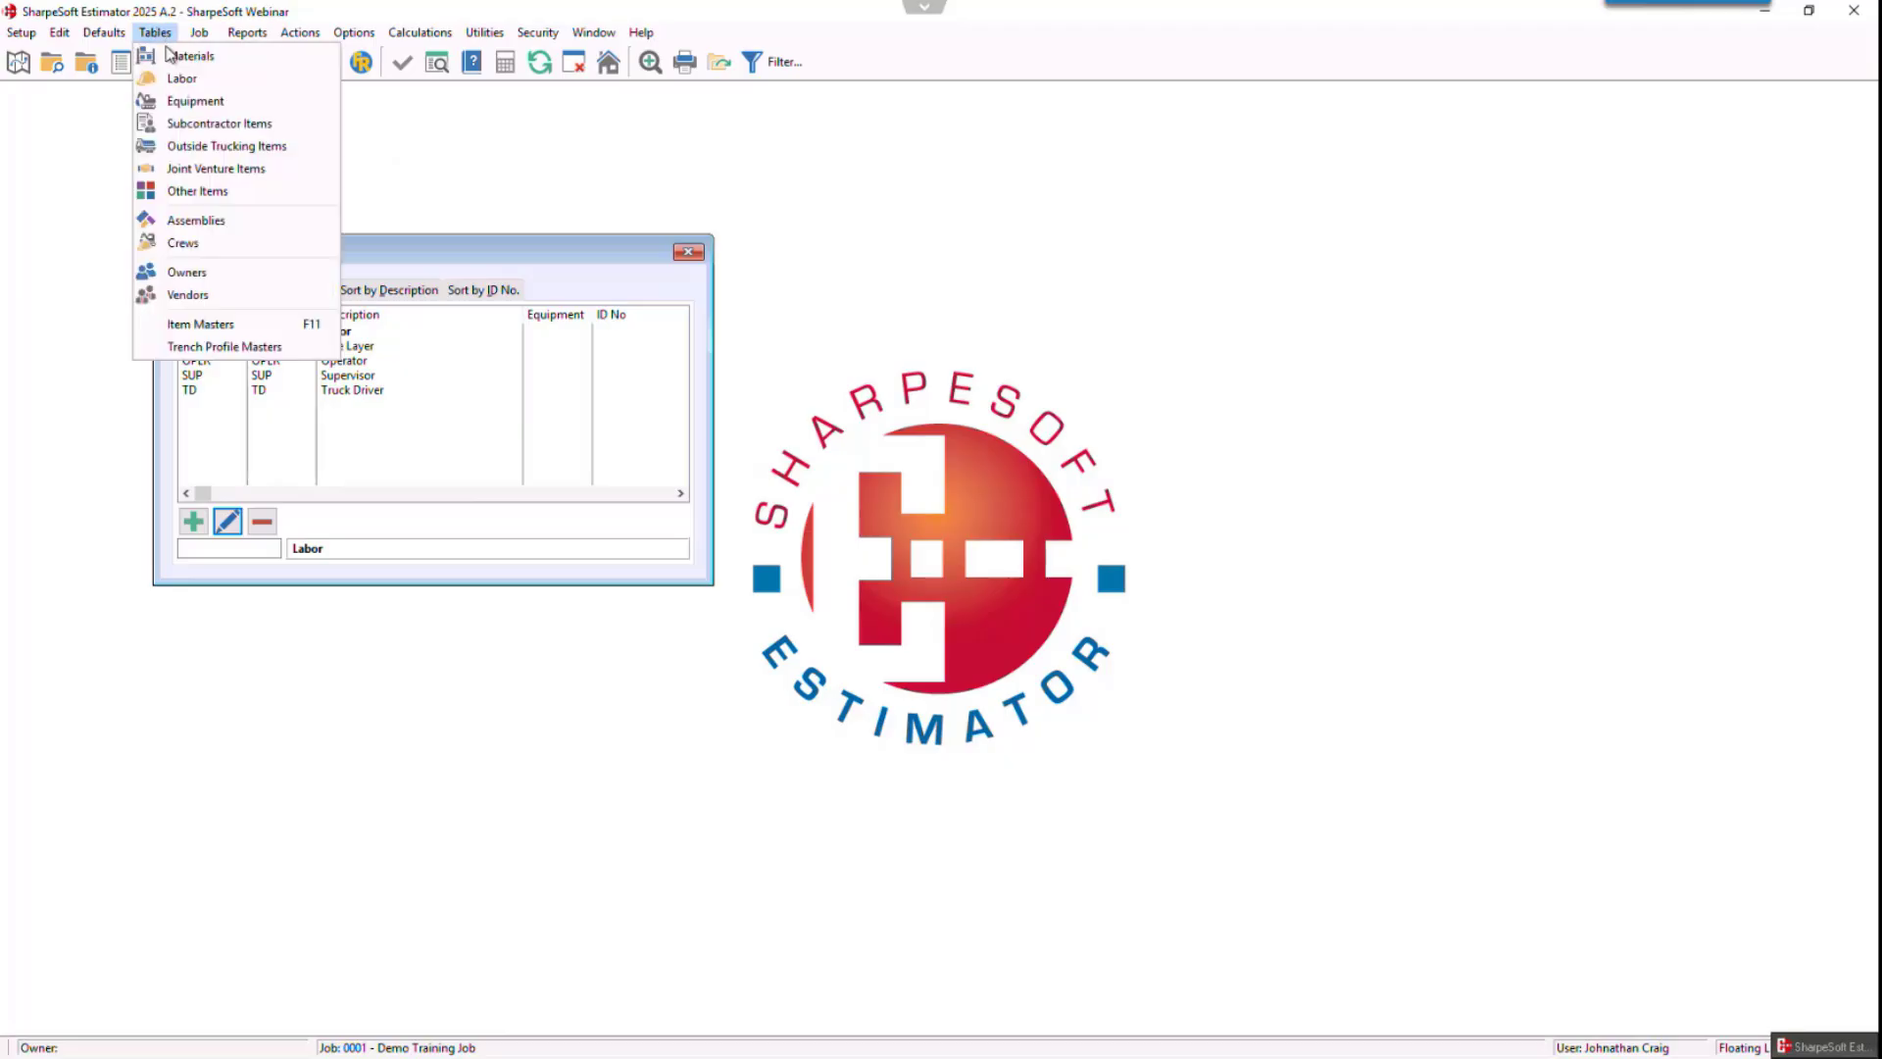
left_click(191, 101)
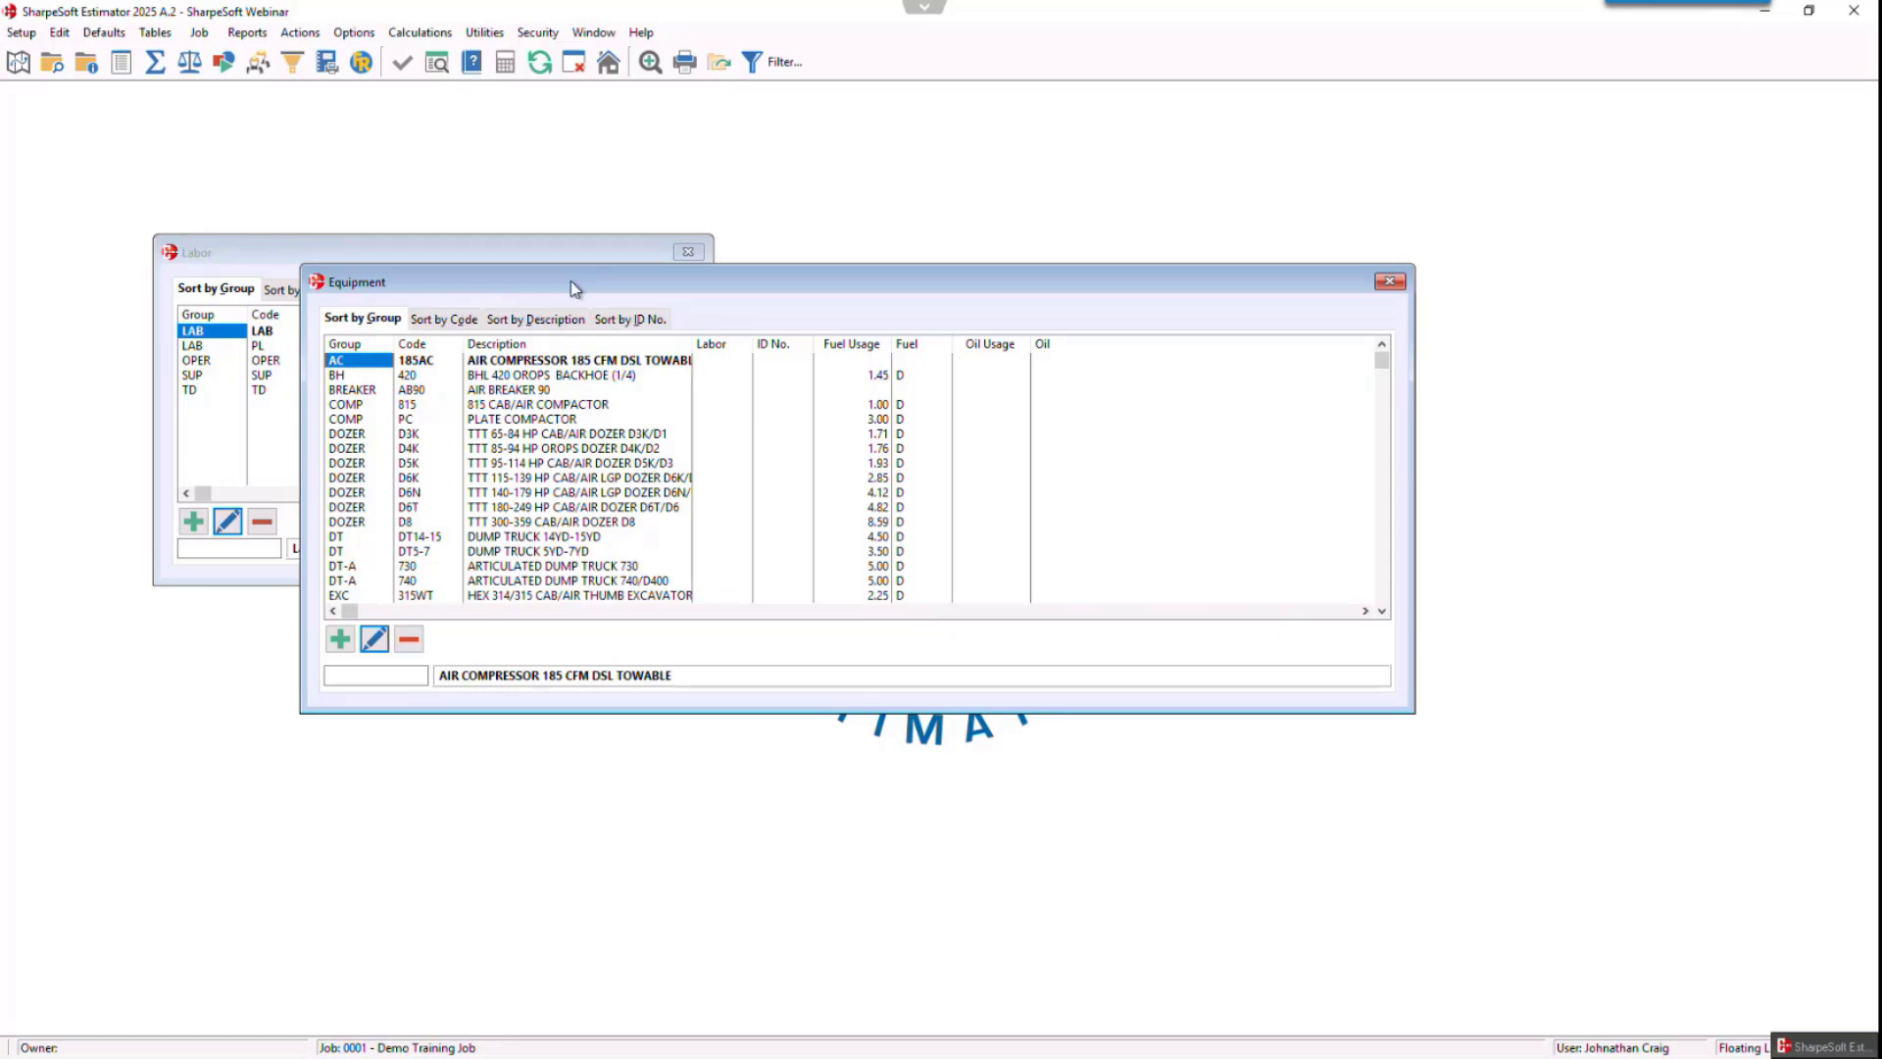
key("ctrl+F8")
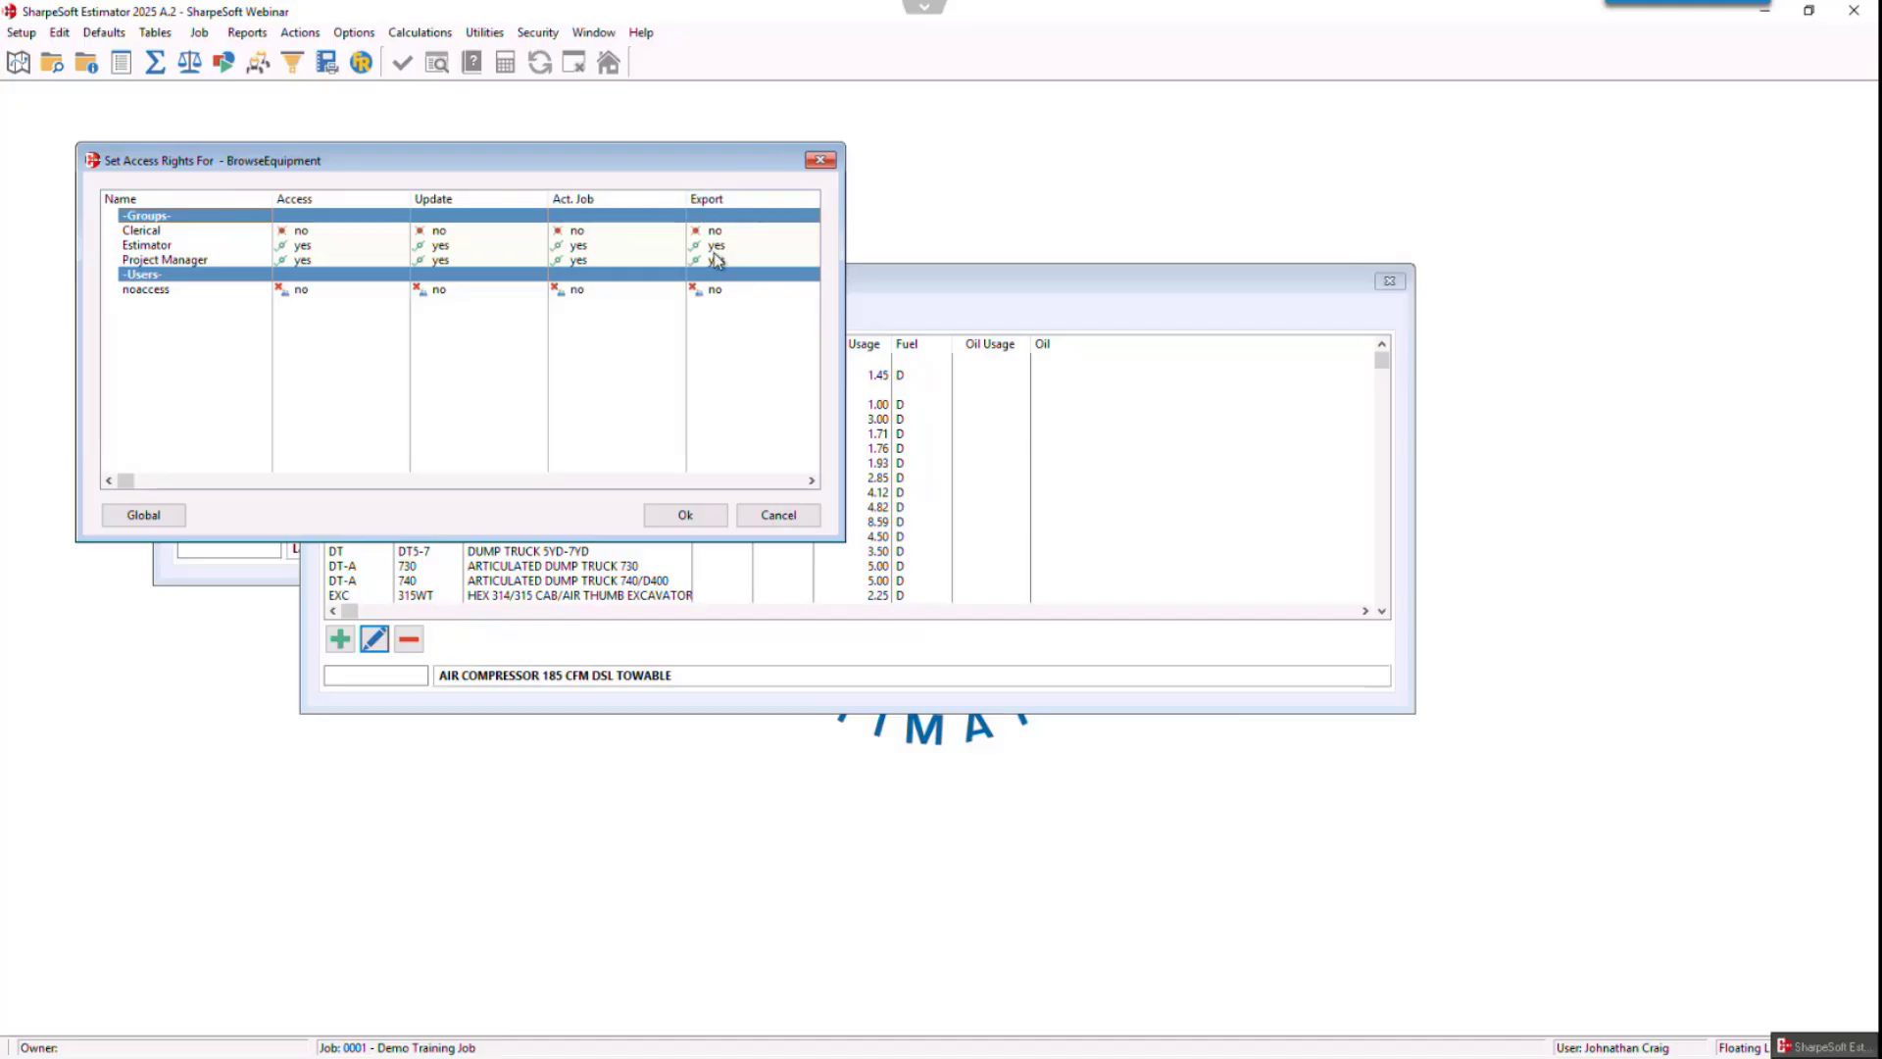
- View the noaccess user's global access rights from the Equipment rights, and close all rights, Equipment and Labor windows without saving
left_click(142, 516)
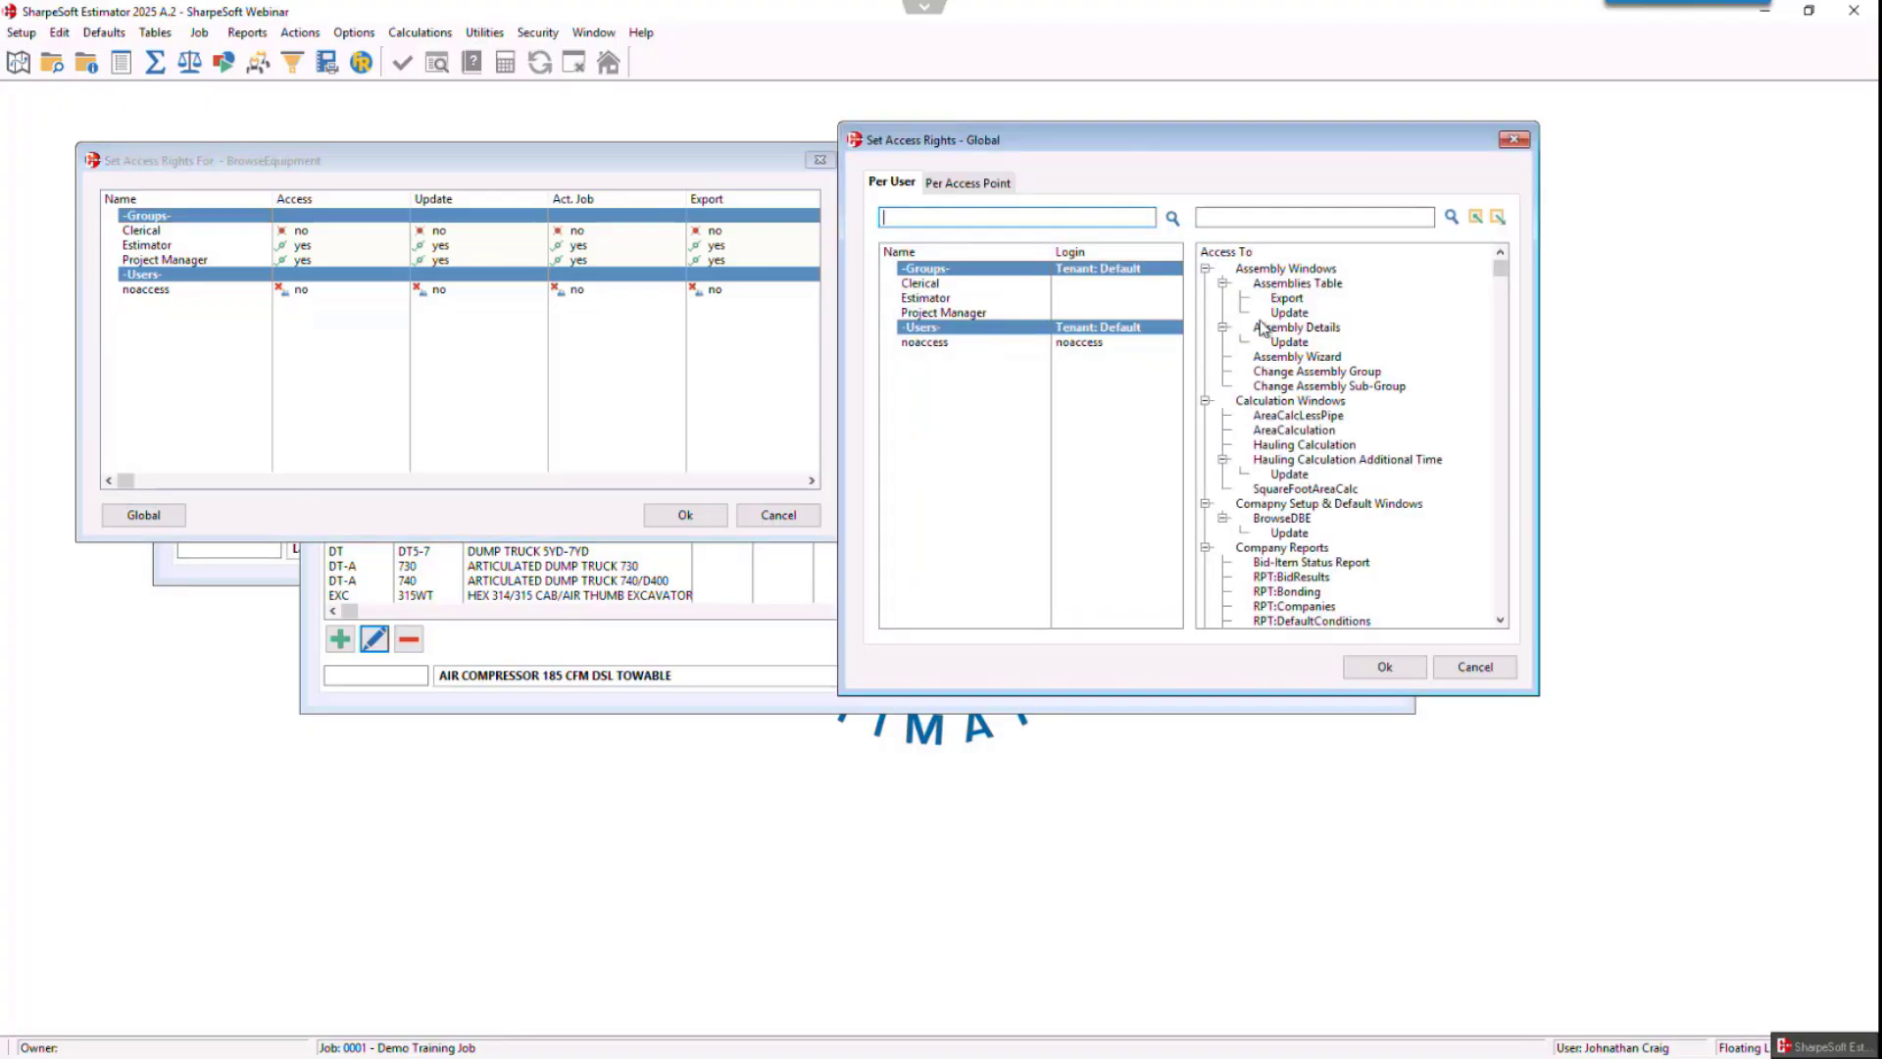
left_click(939, 342)
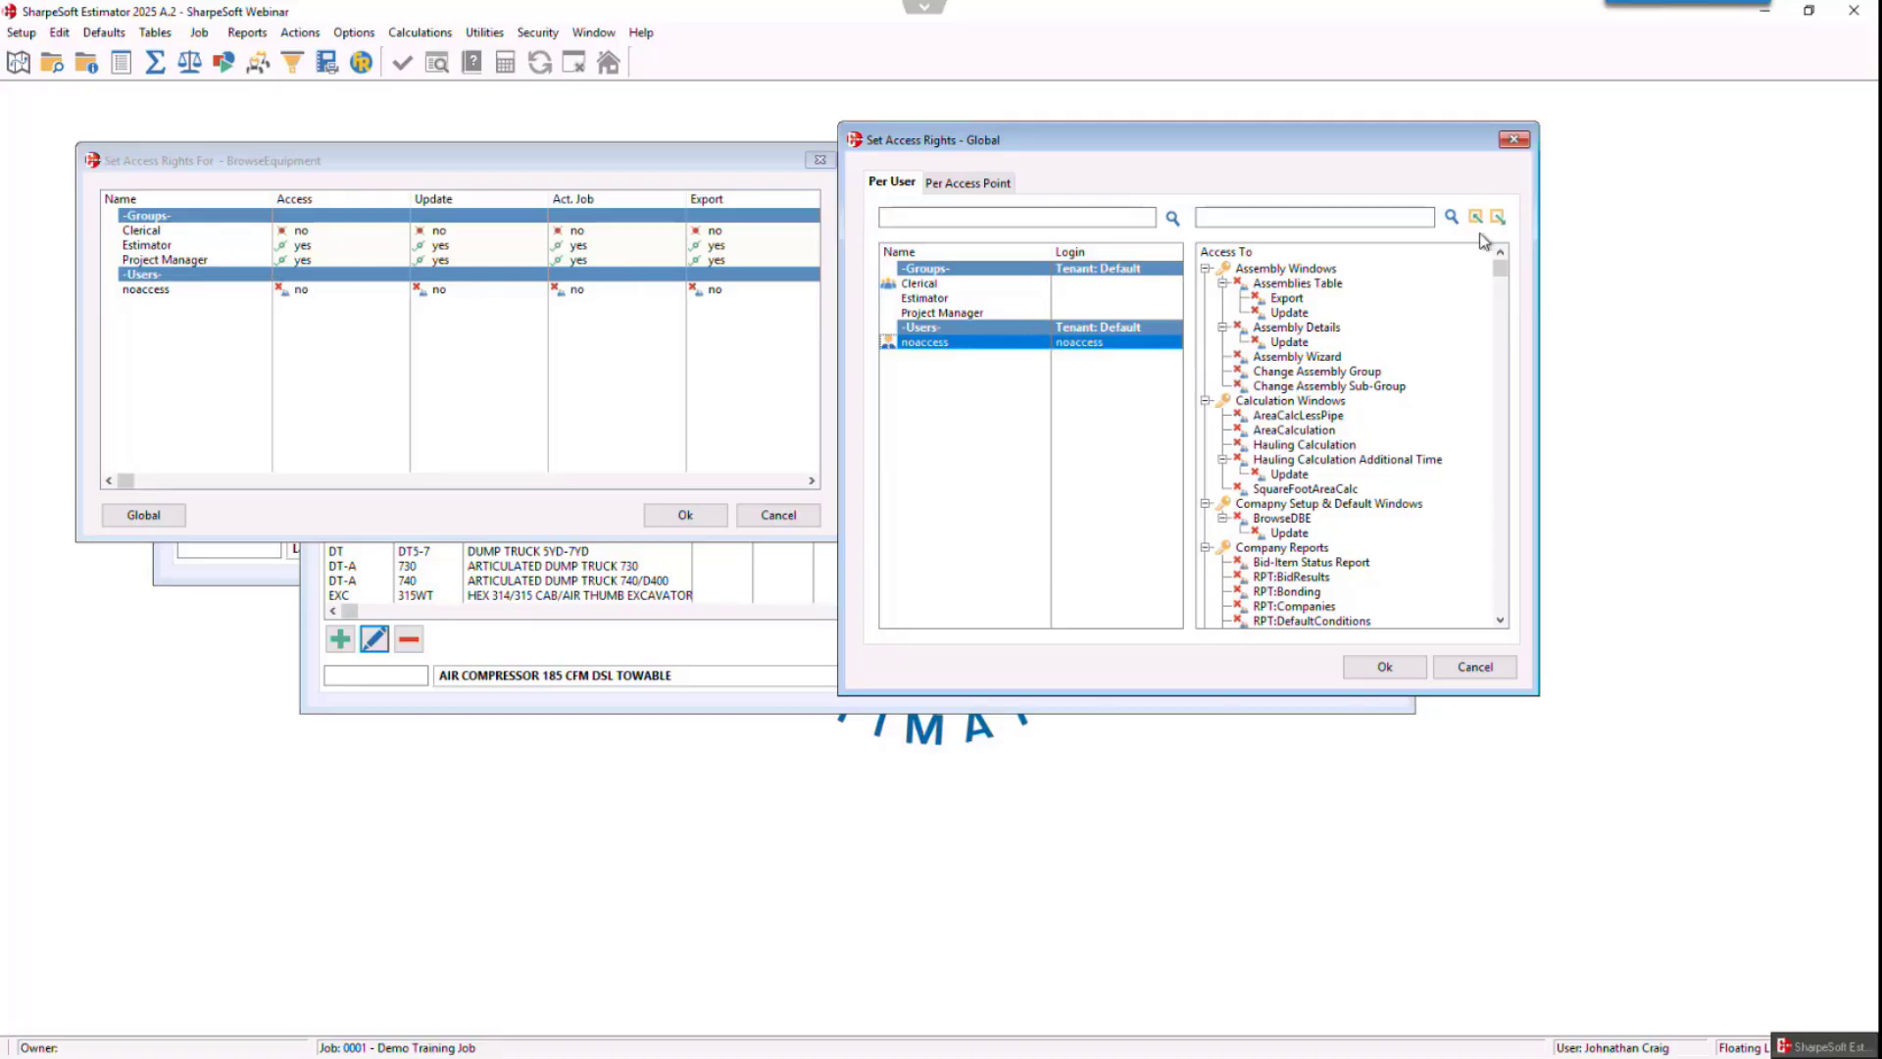
left_click(1514, 141)
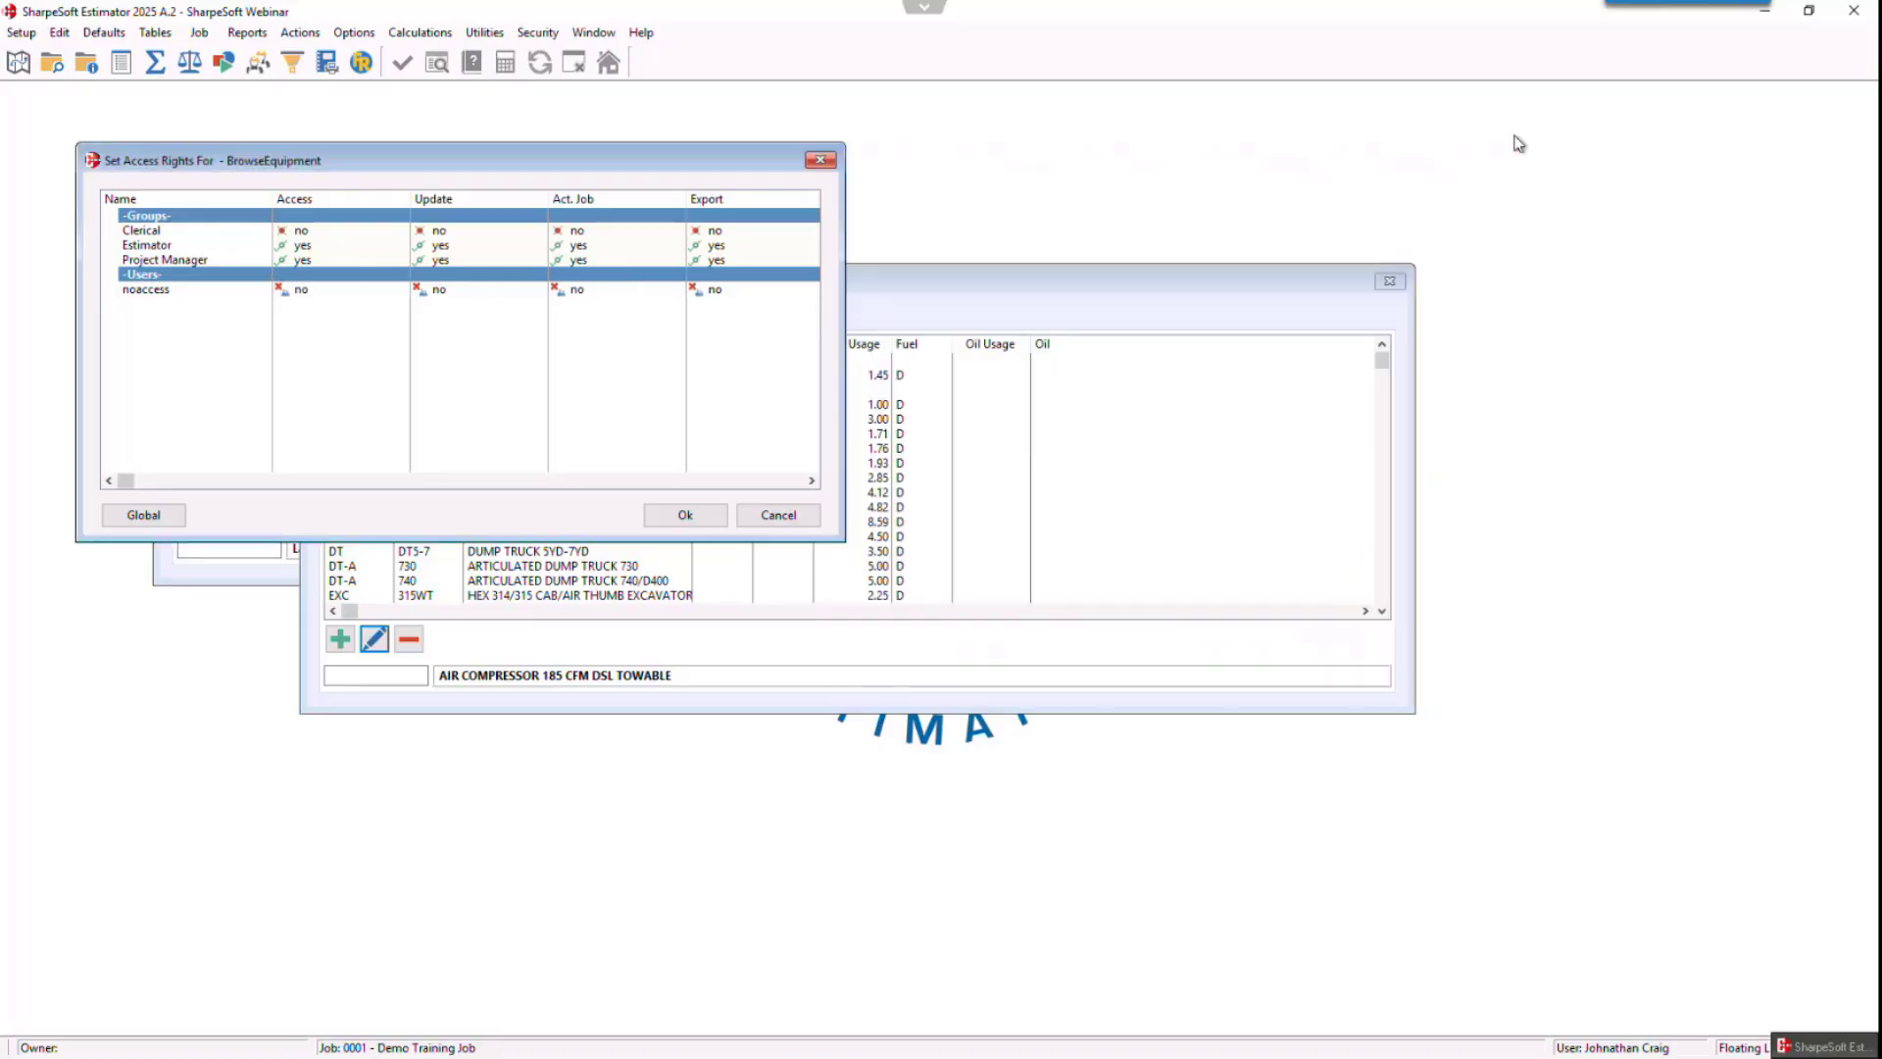
left_click(822, 160)
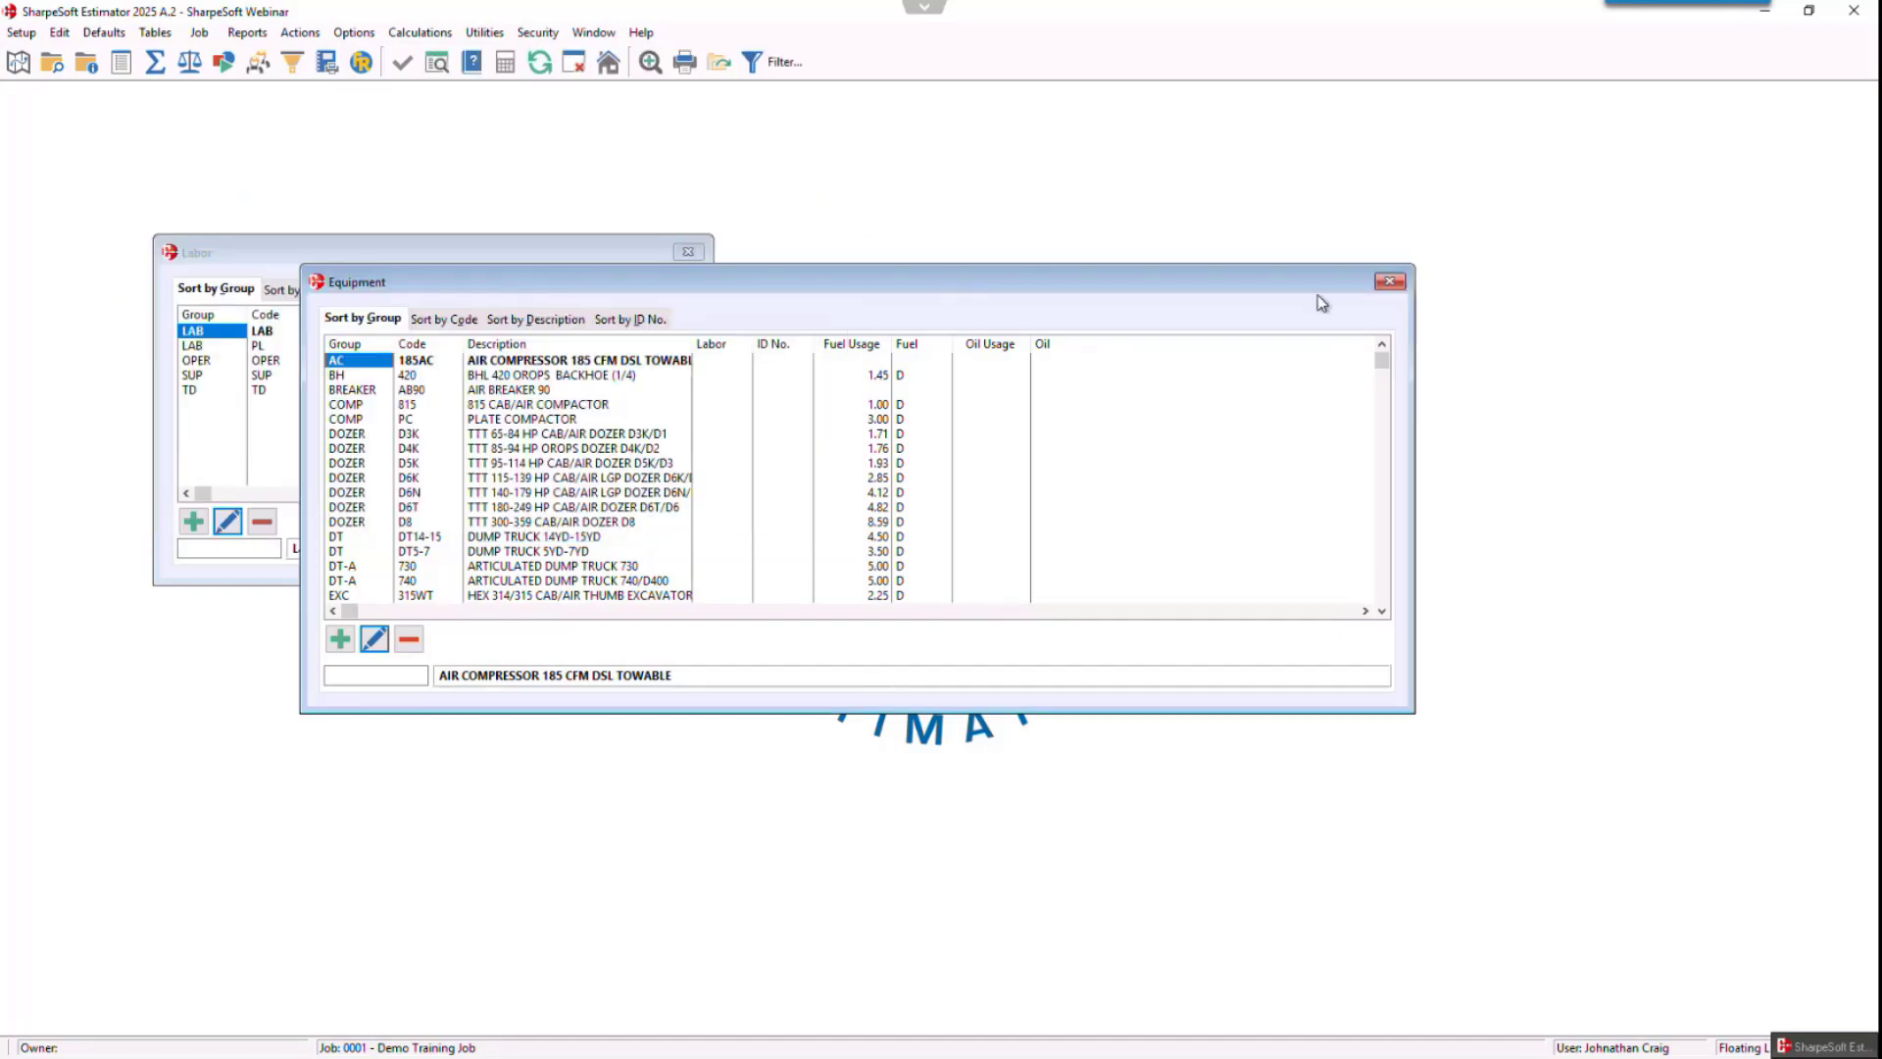
left_click(1390, 284)
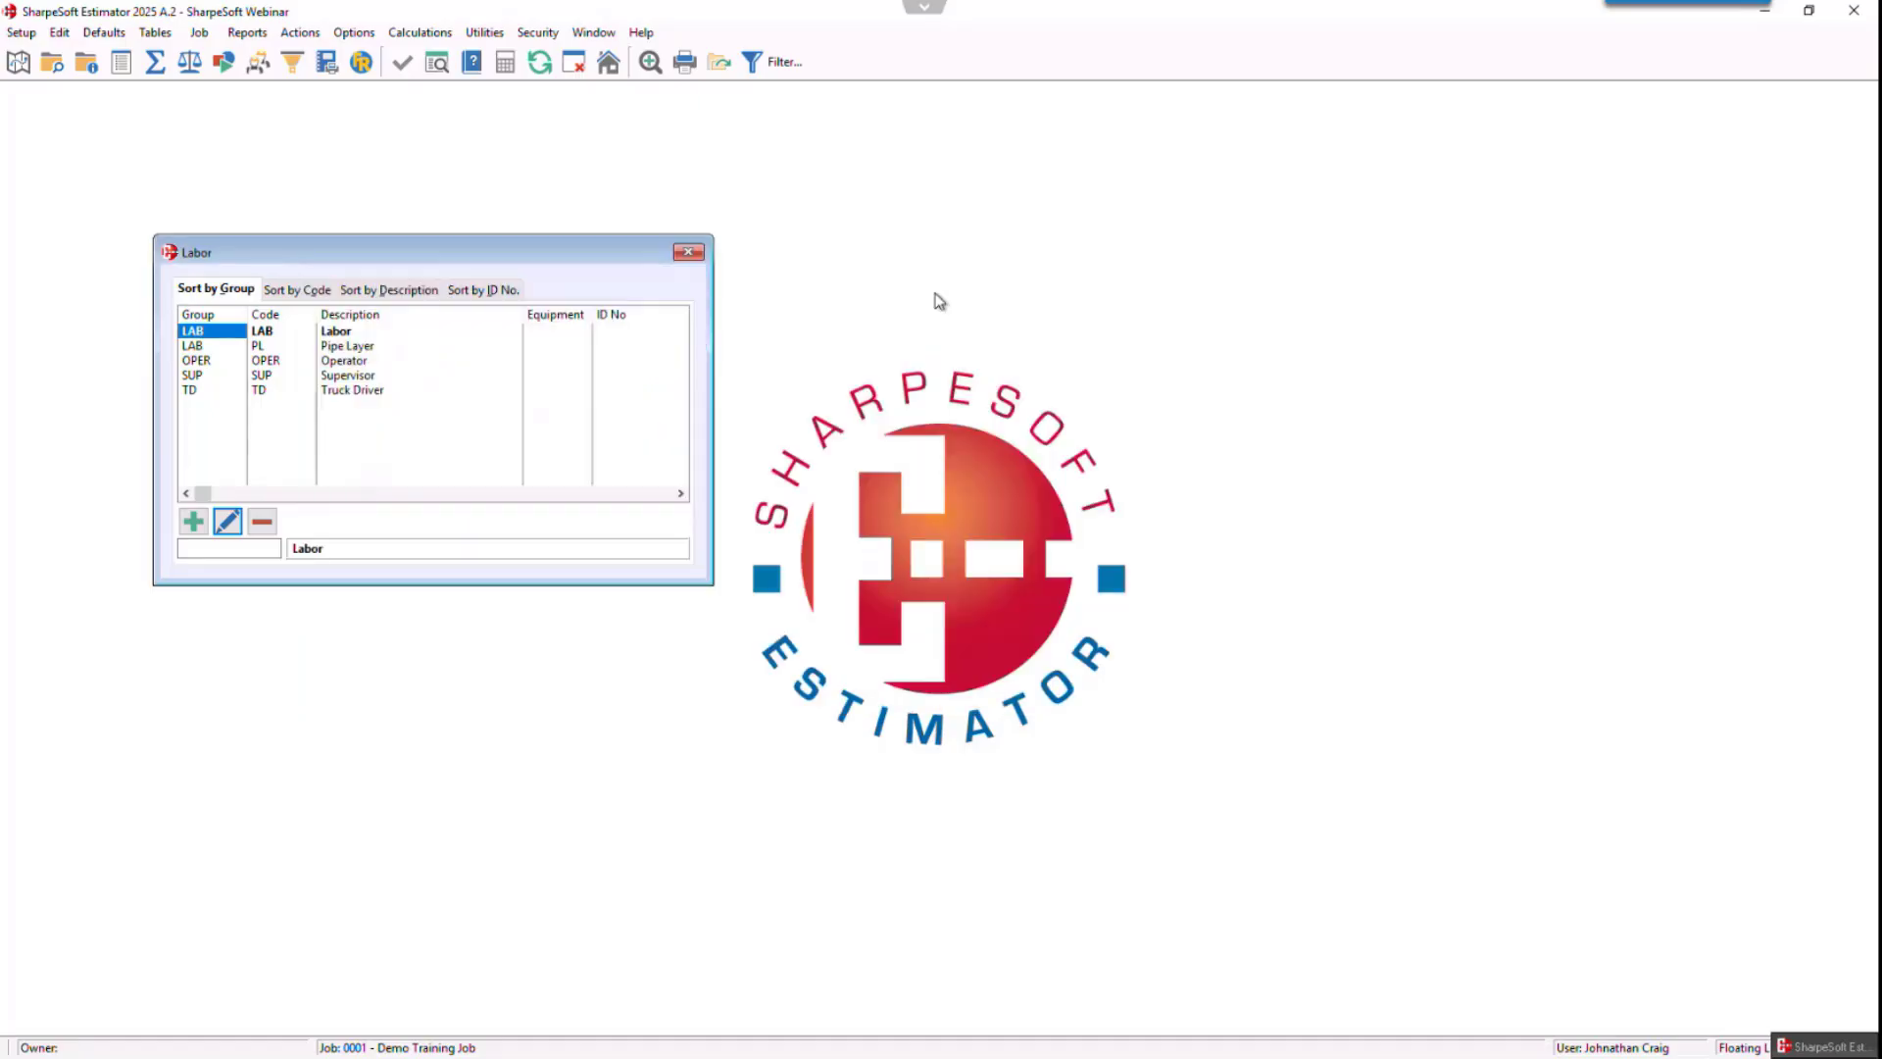
left_click(690, 254)
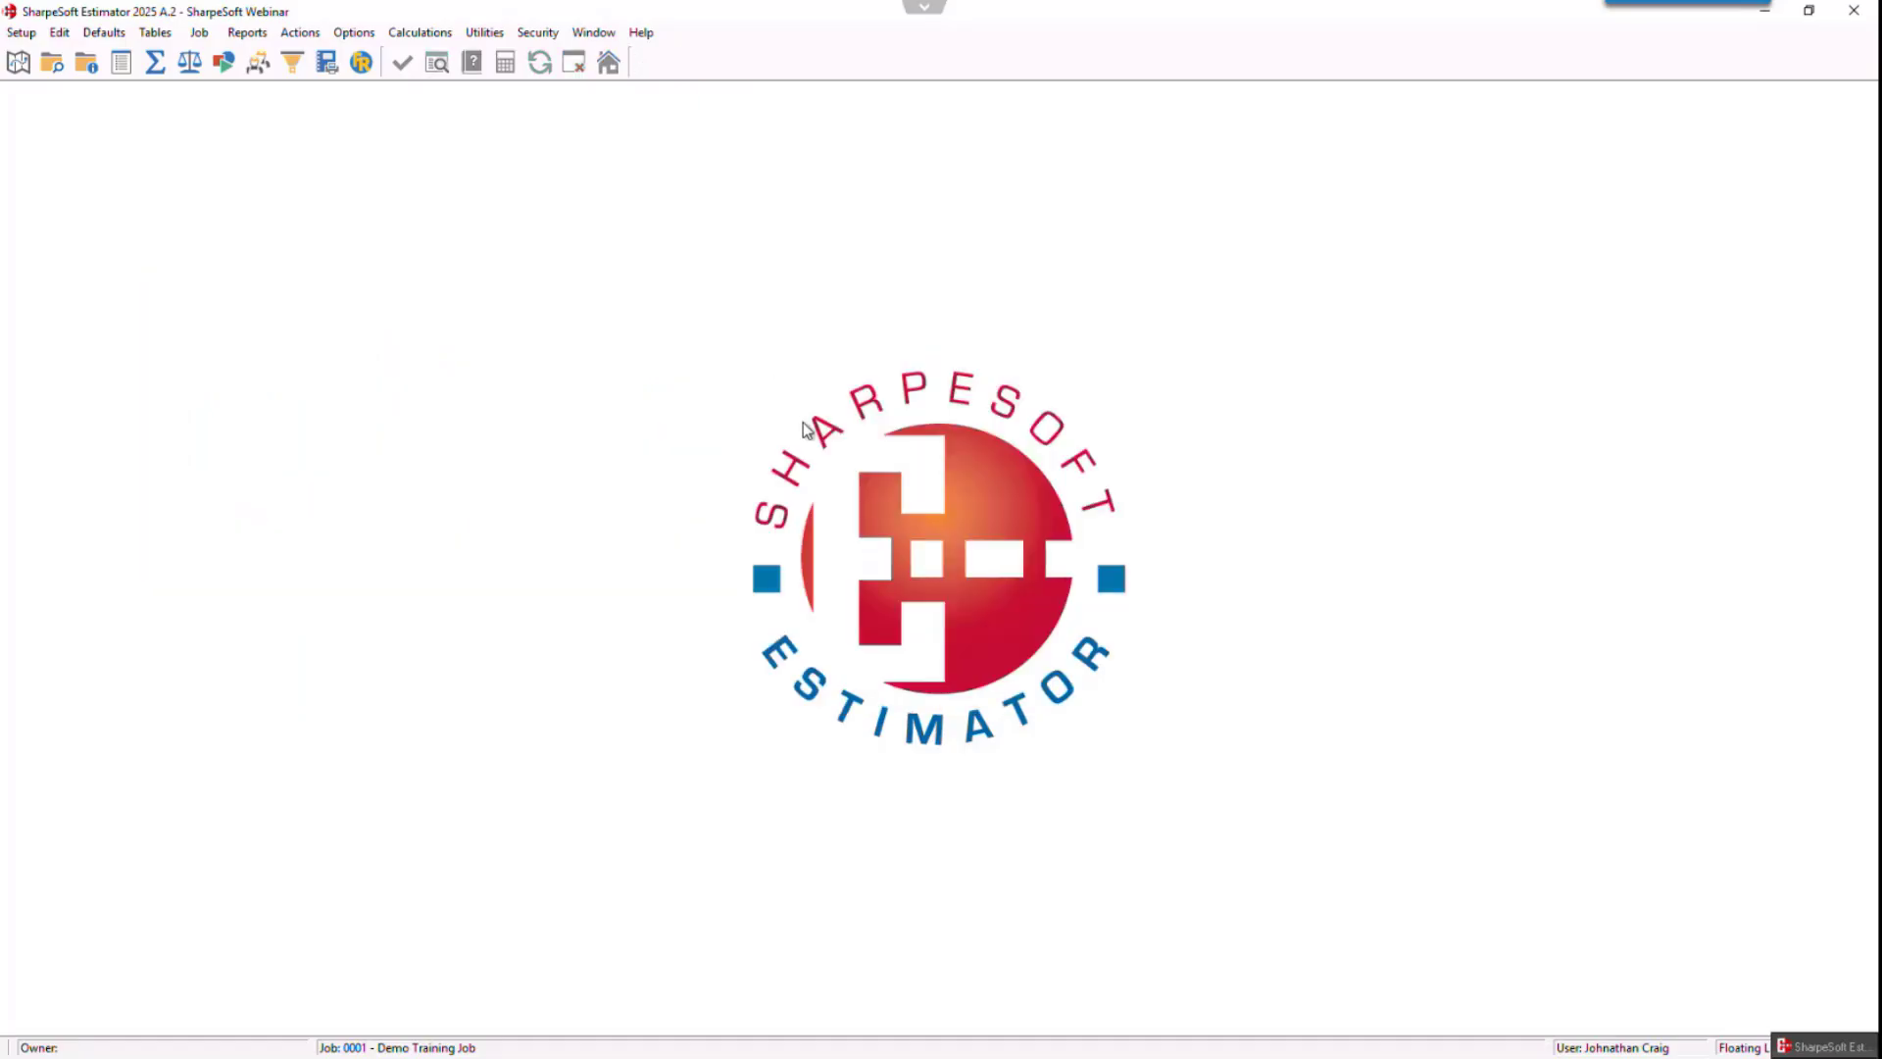